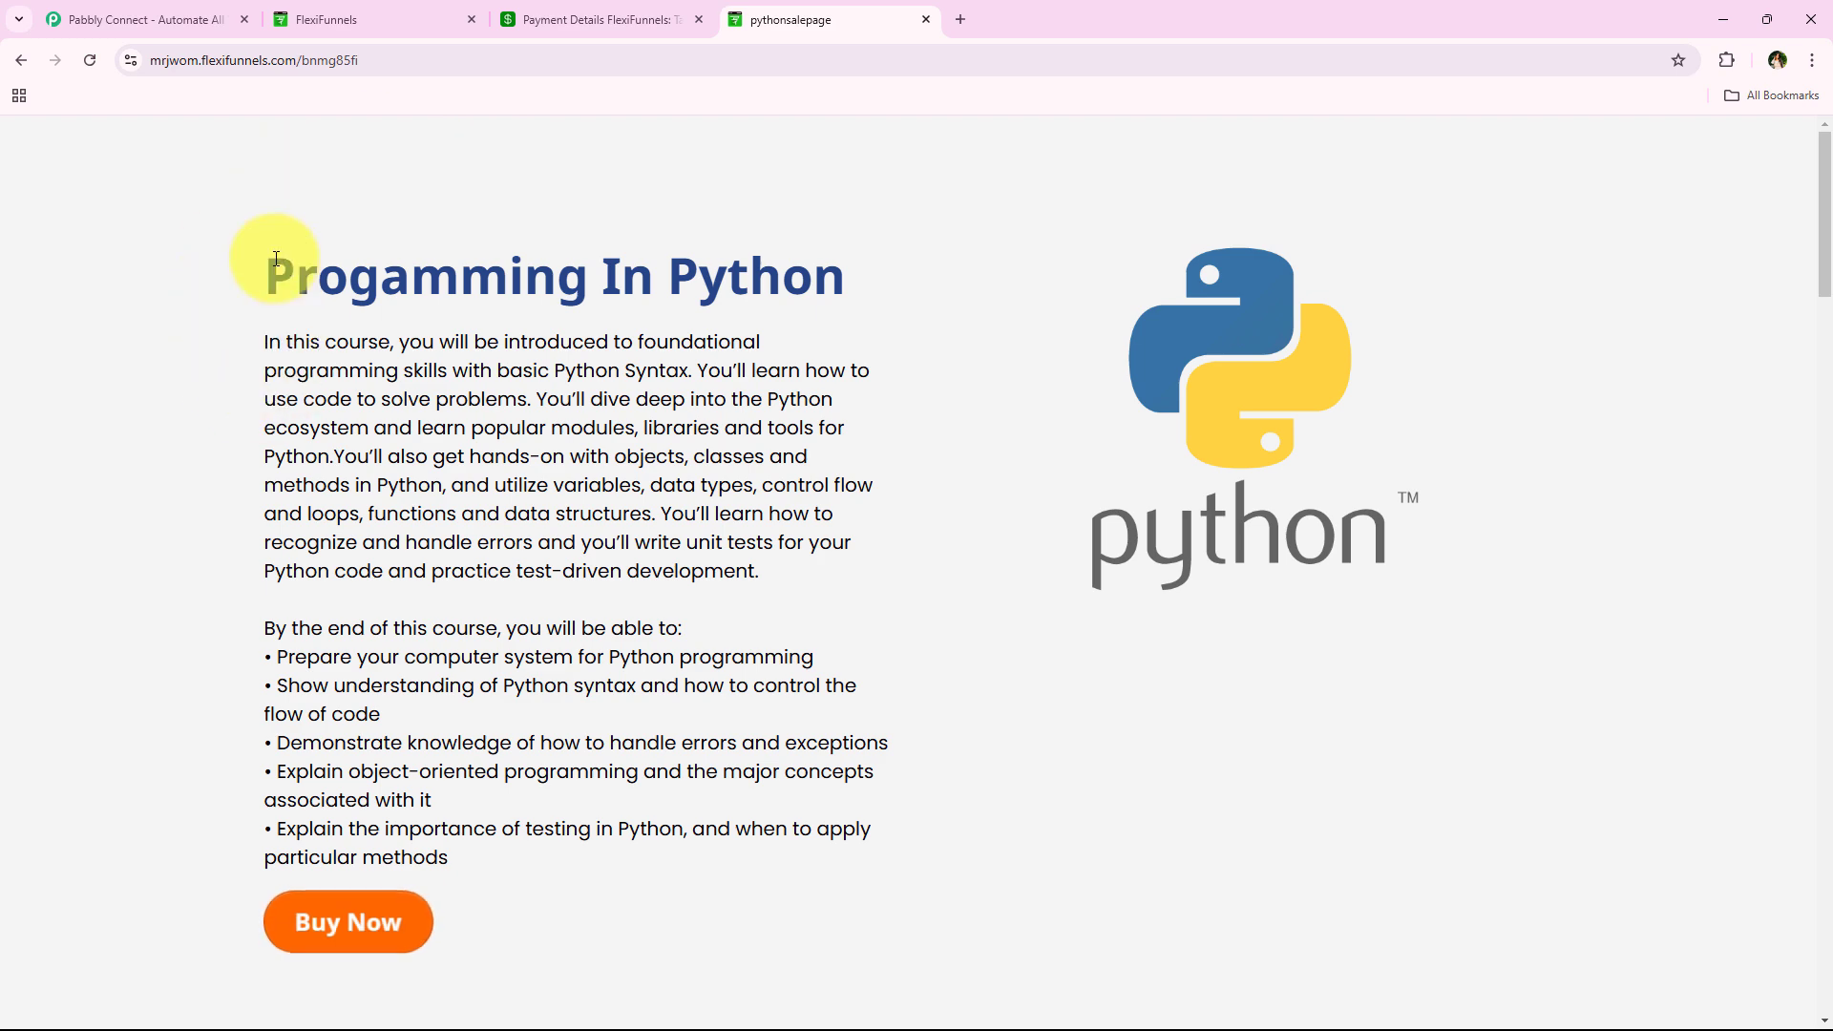
- Open the checkout page for the Programming In Python course from its sales page
double_click(272, 258)
key(ctrl+a)
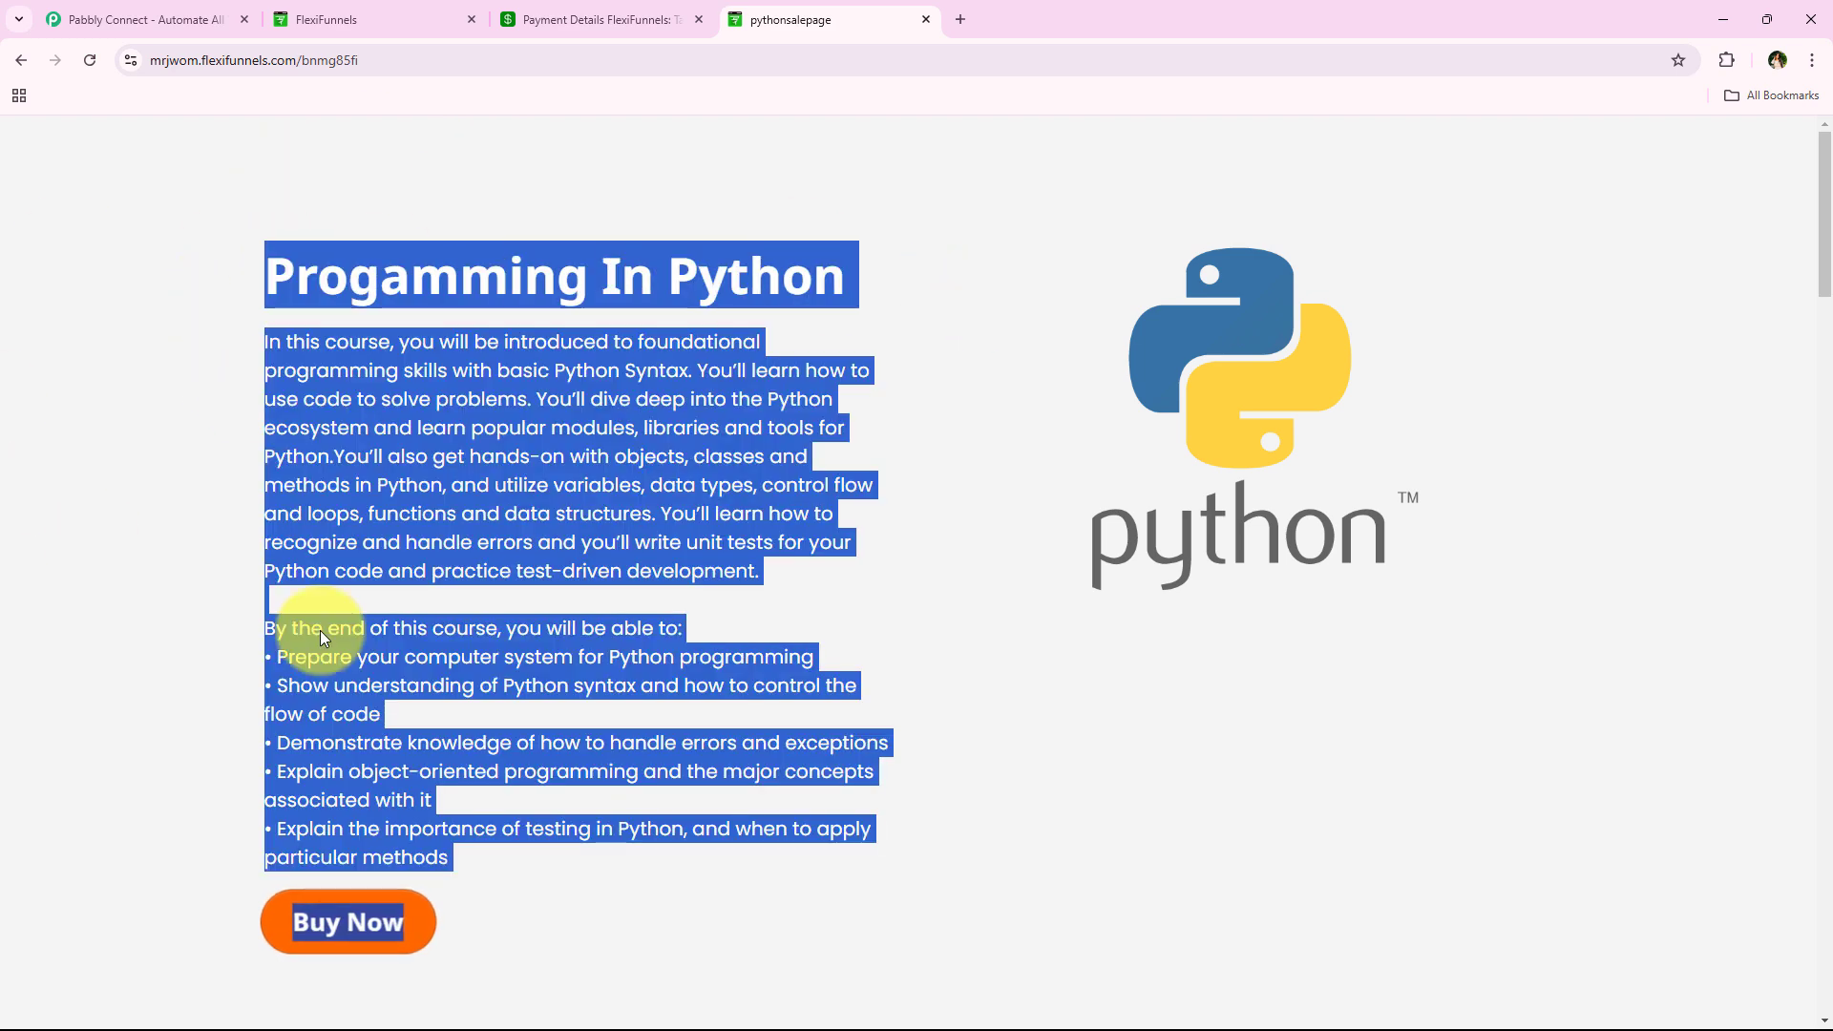
click(402, 302)
drag(328, 924, 823, 525)
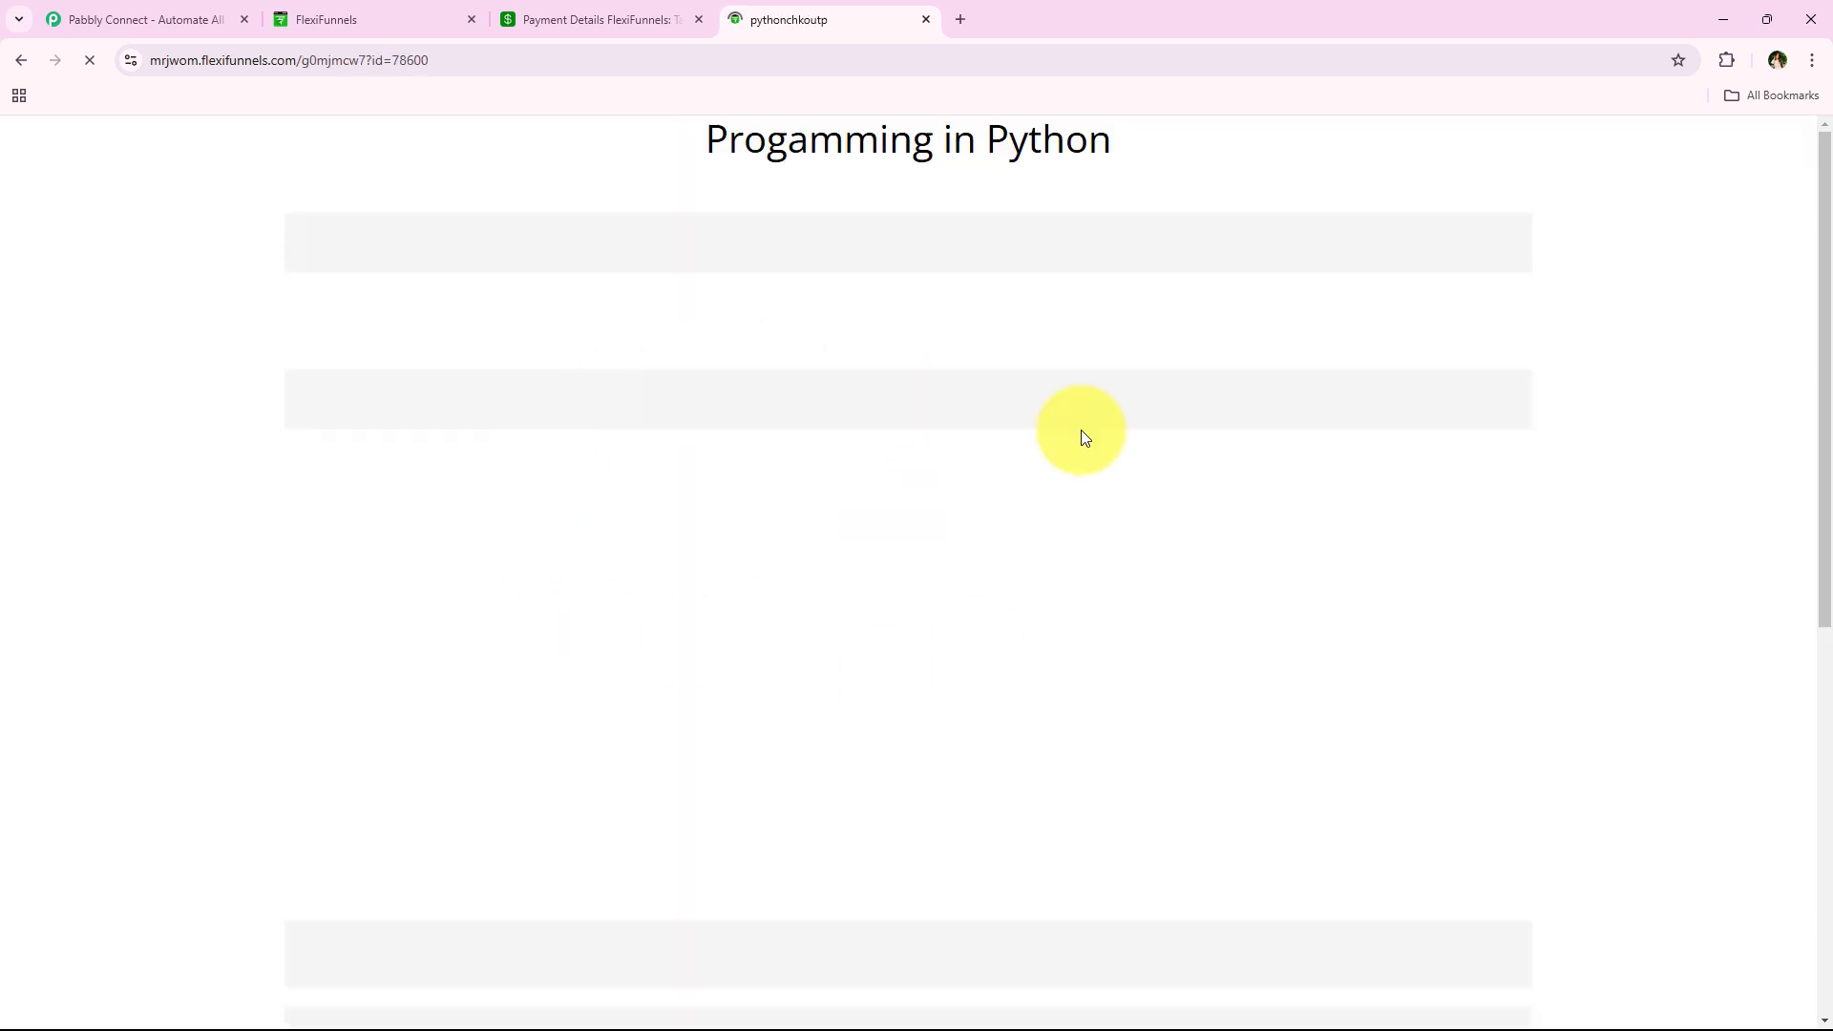
- Fill in the checkout form's name, email, phone and address fields from a saved customer profile
click(482, 508)
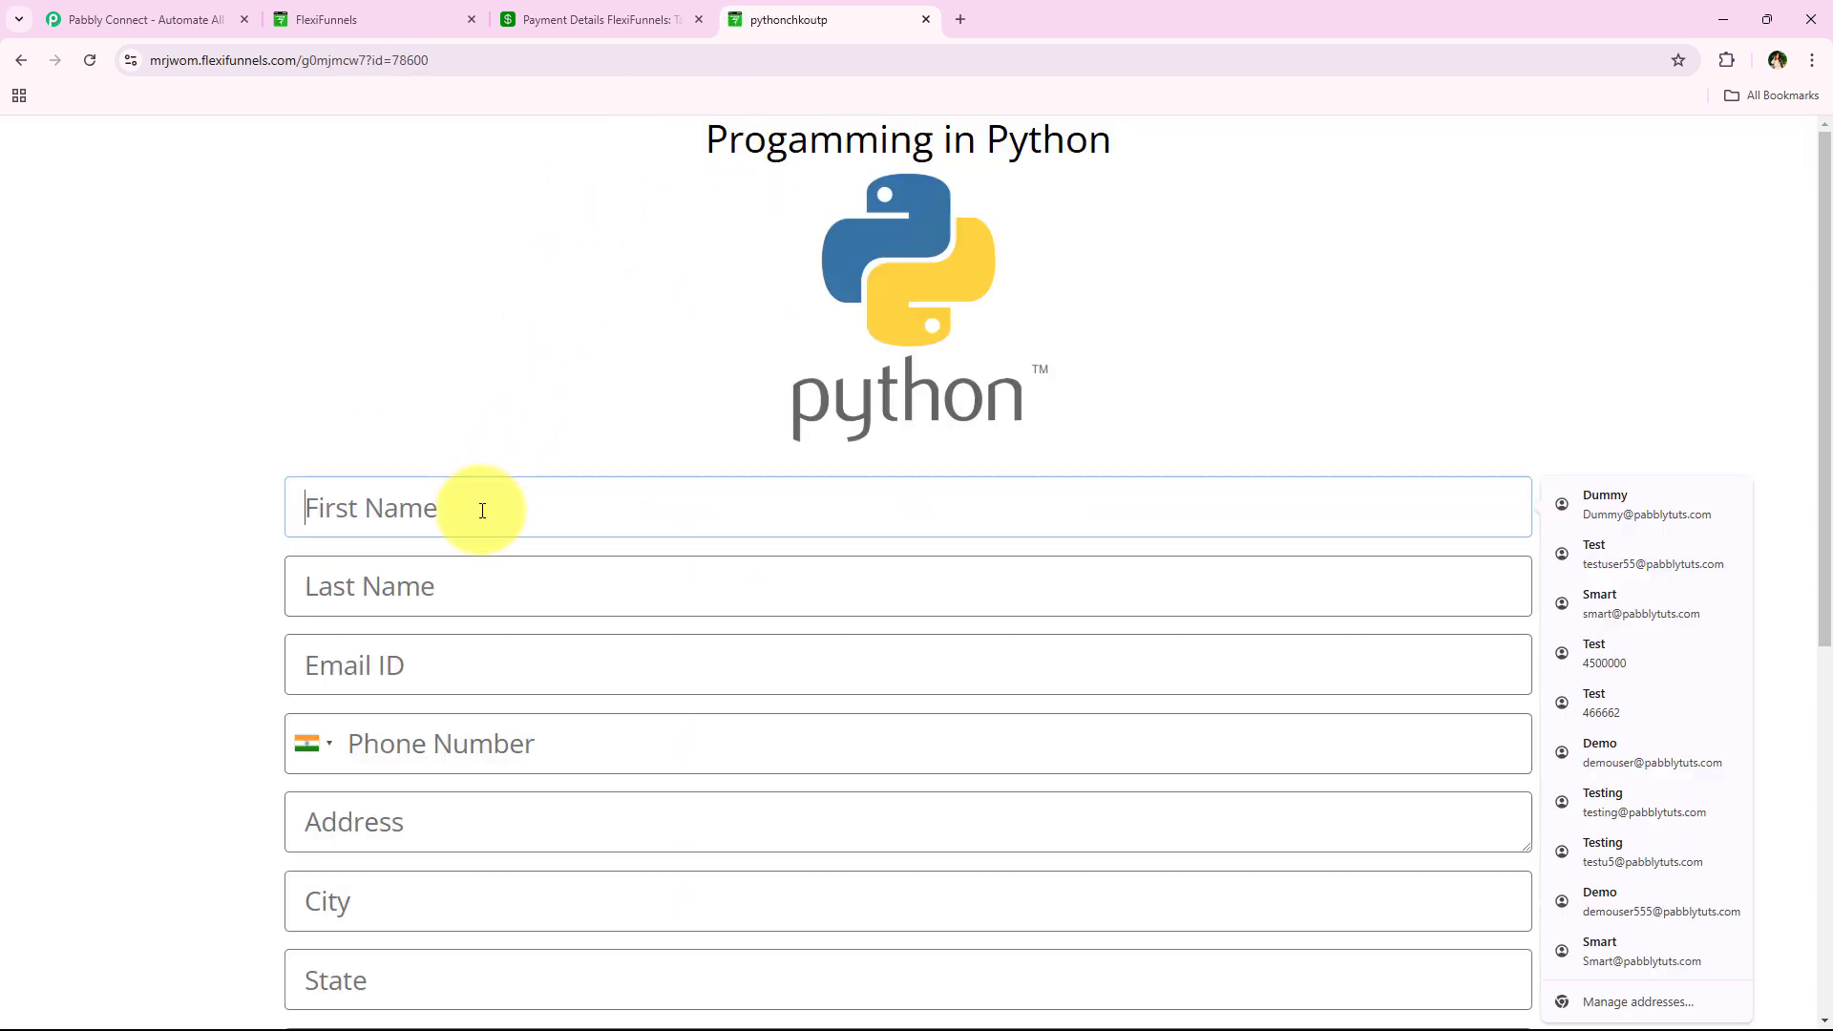
key(Escape)
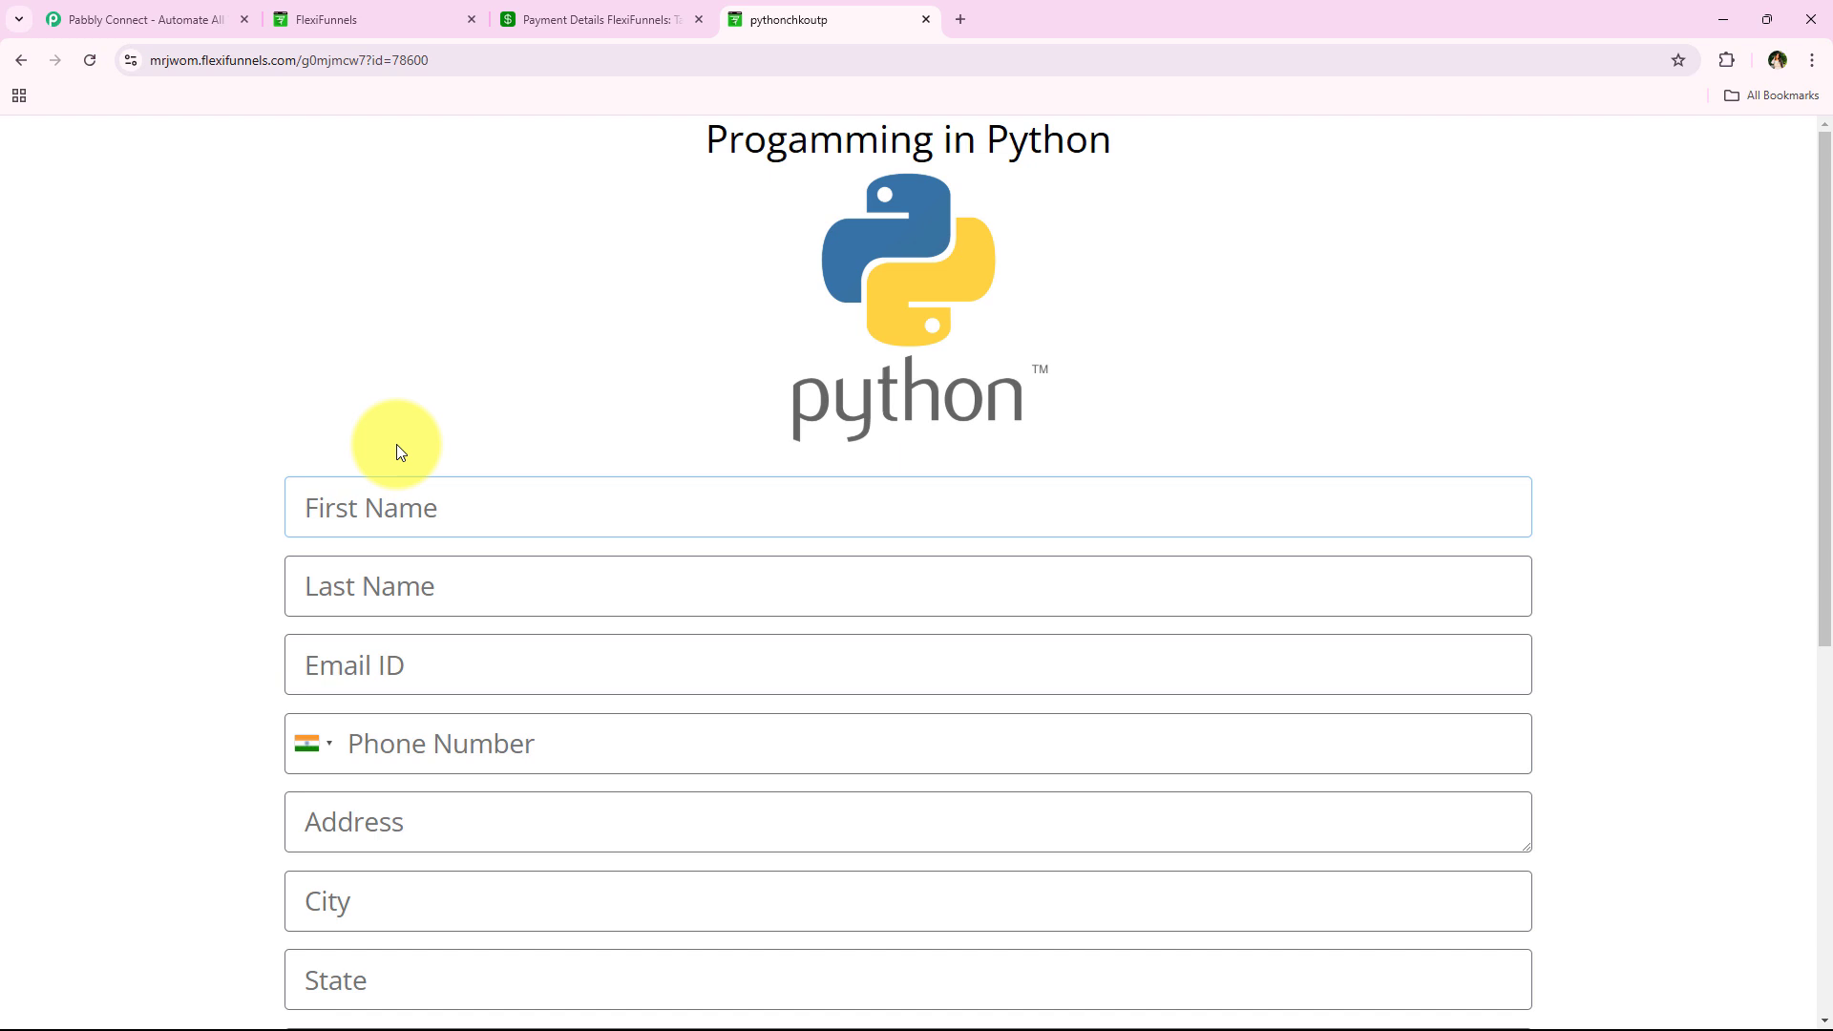
click(409, 503)
click(1566, 485)
middle_click(155, 381)
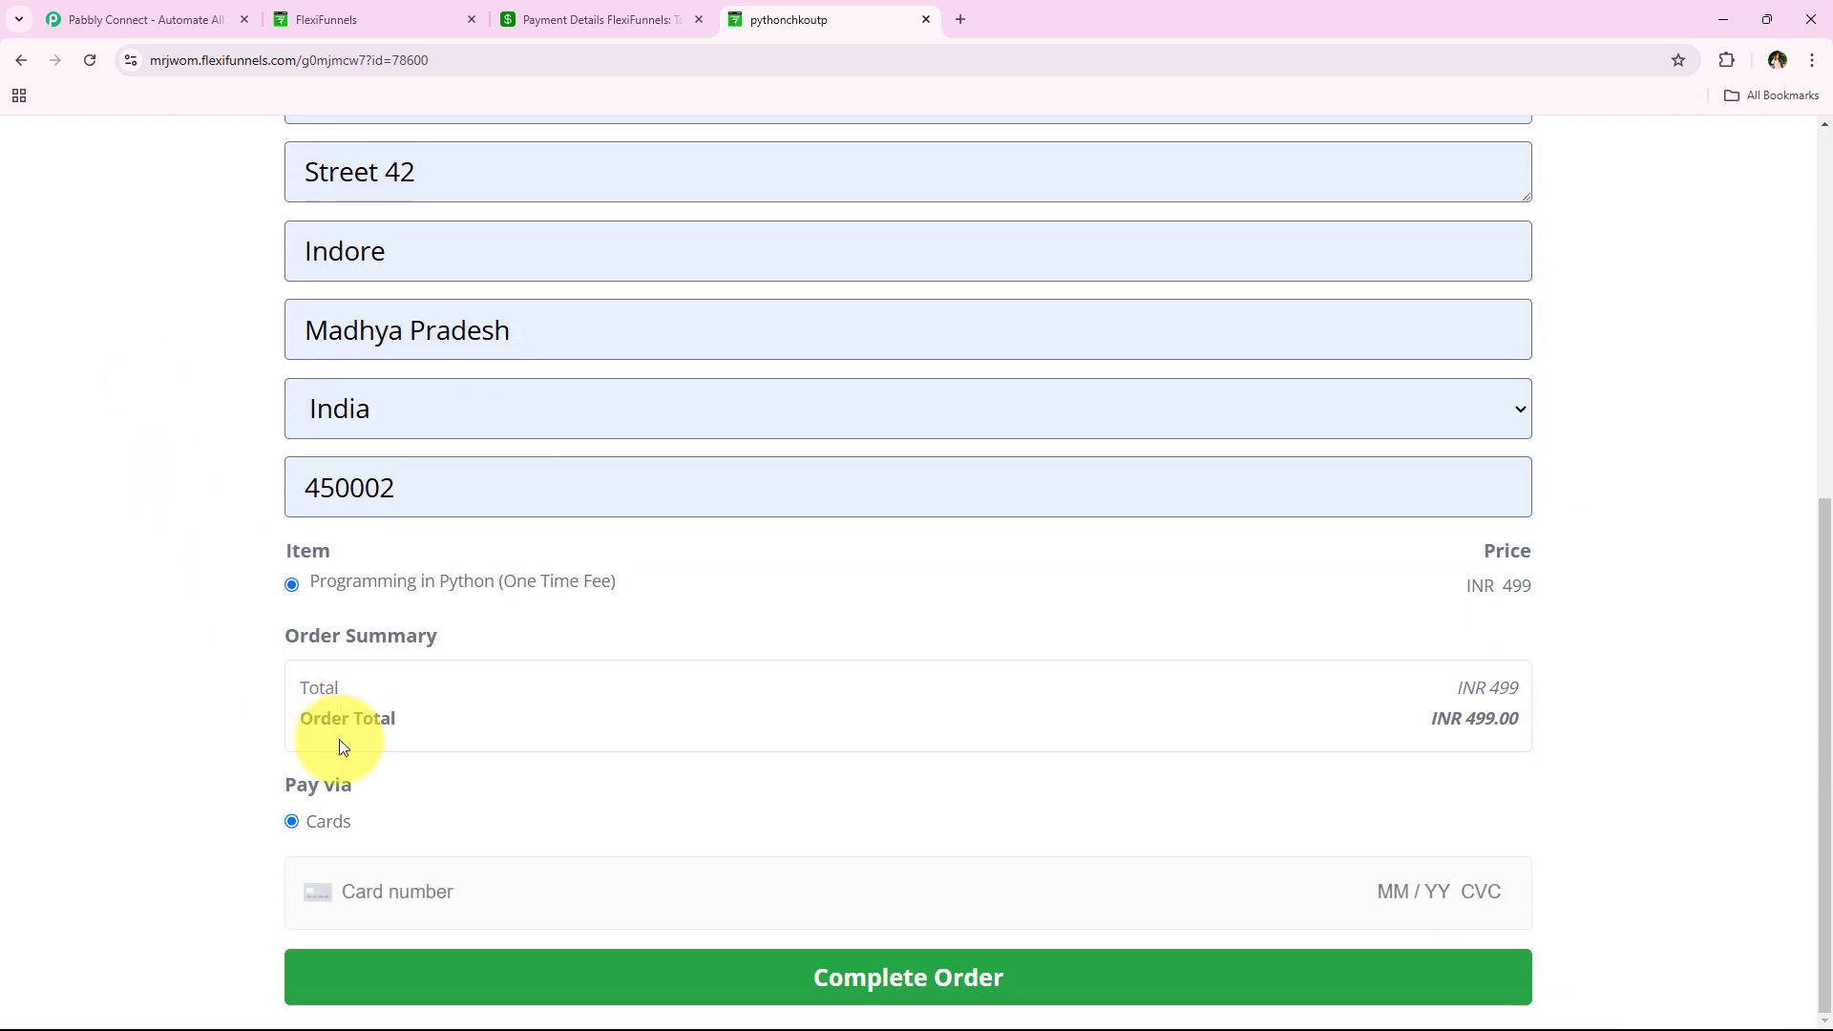
- Enter the card number, expiry date, CVC and ZIP code from a saved card and complete the course order
click(434, 887)
click(537, 617)
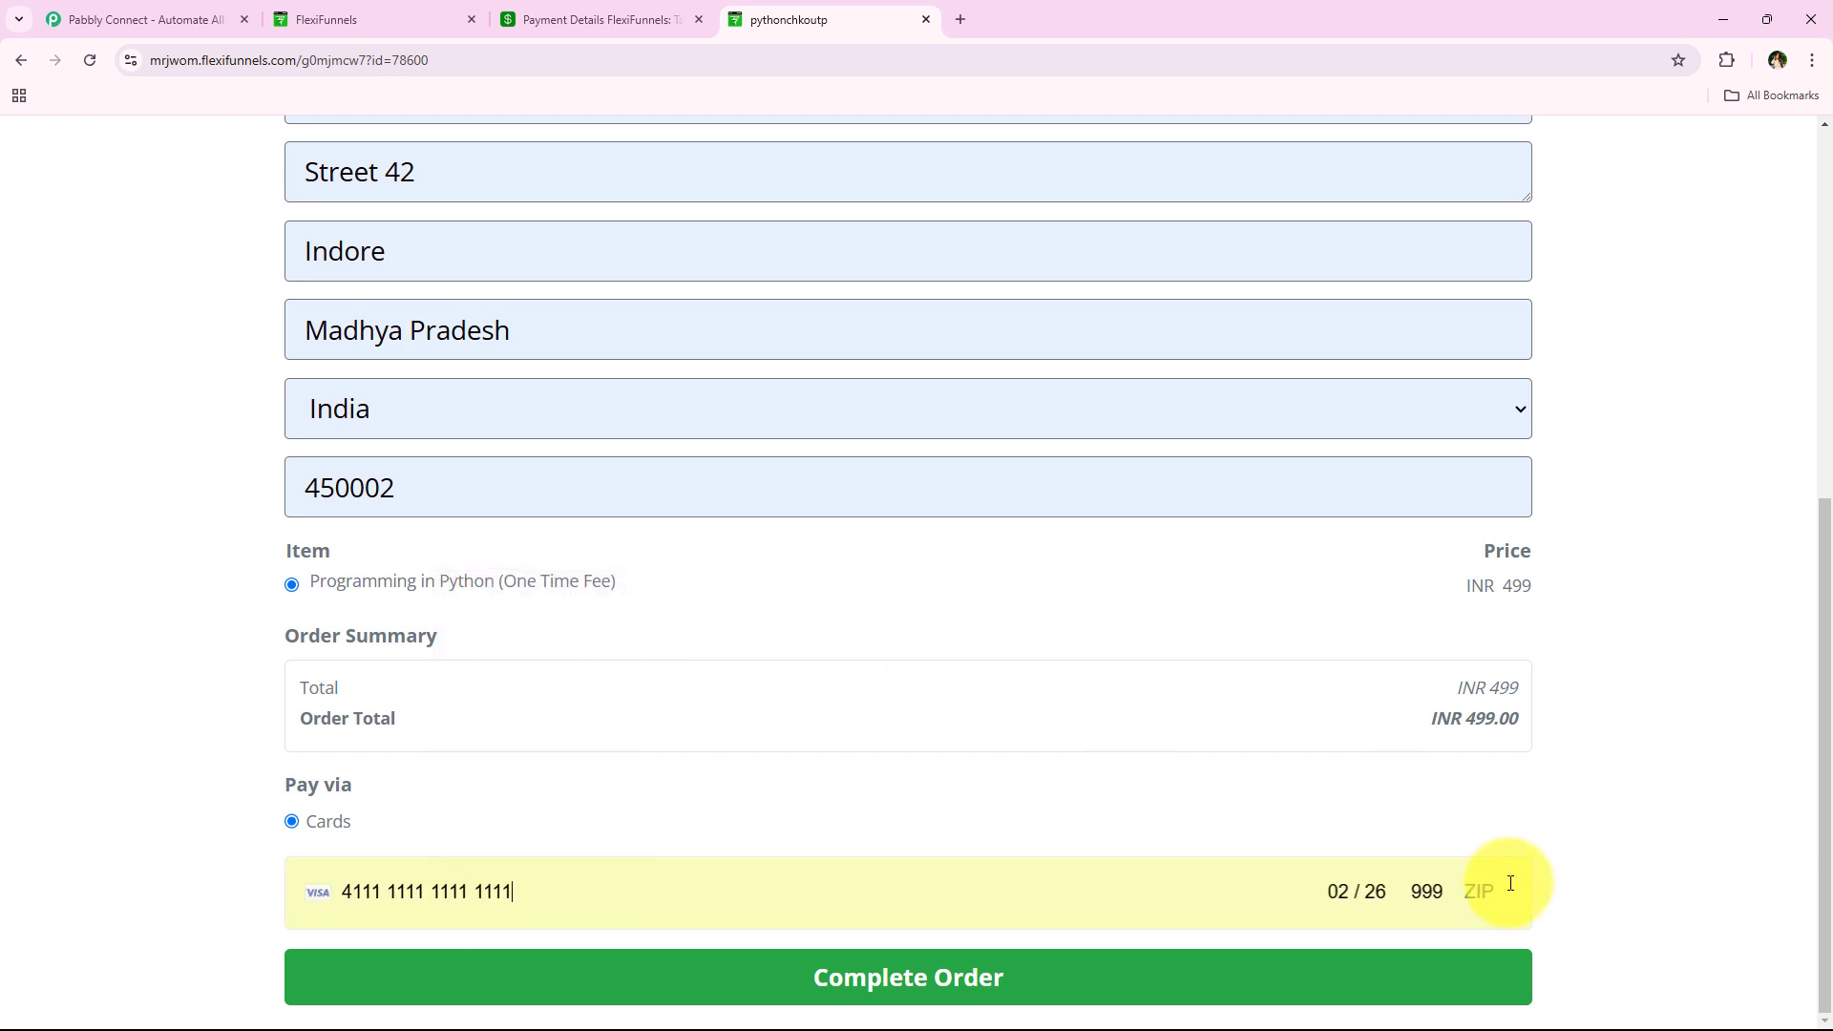
click(1464, 895)
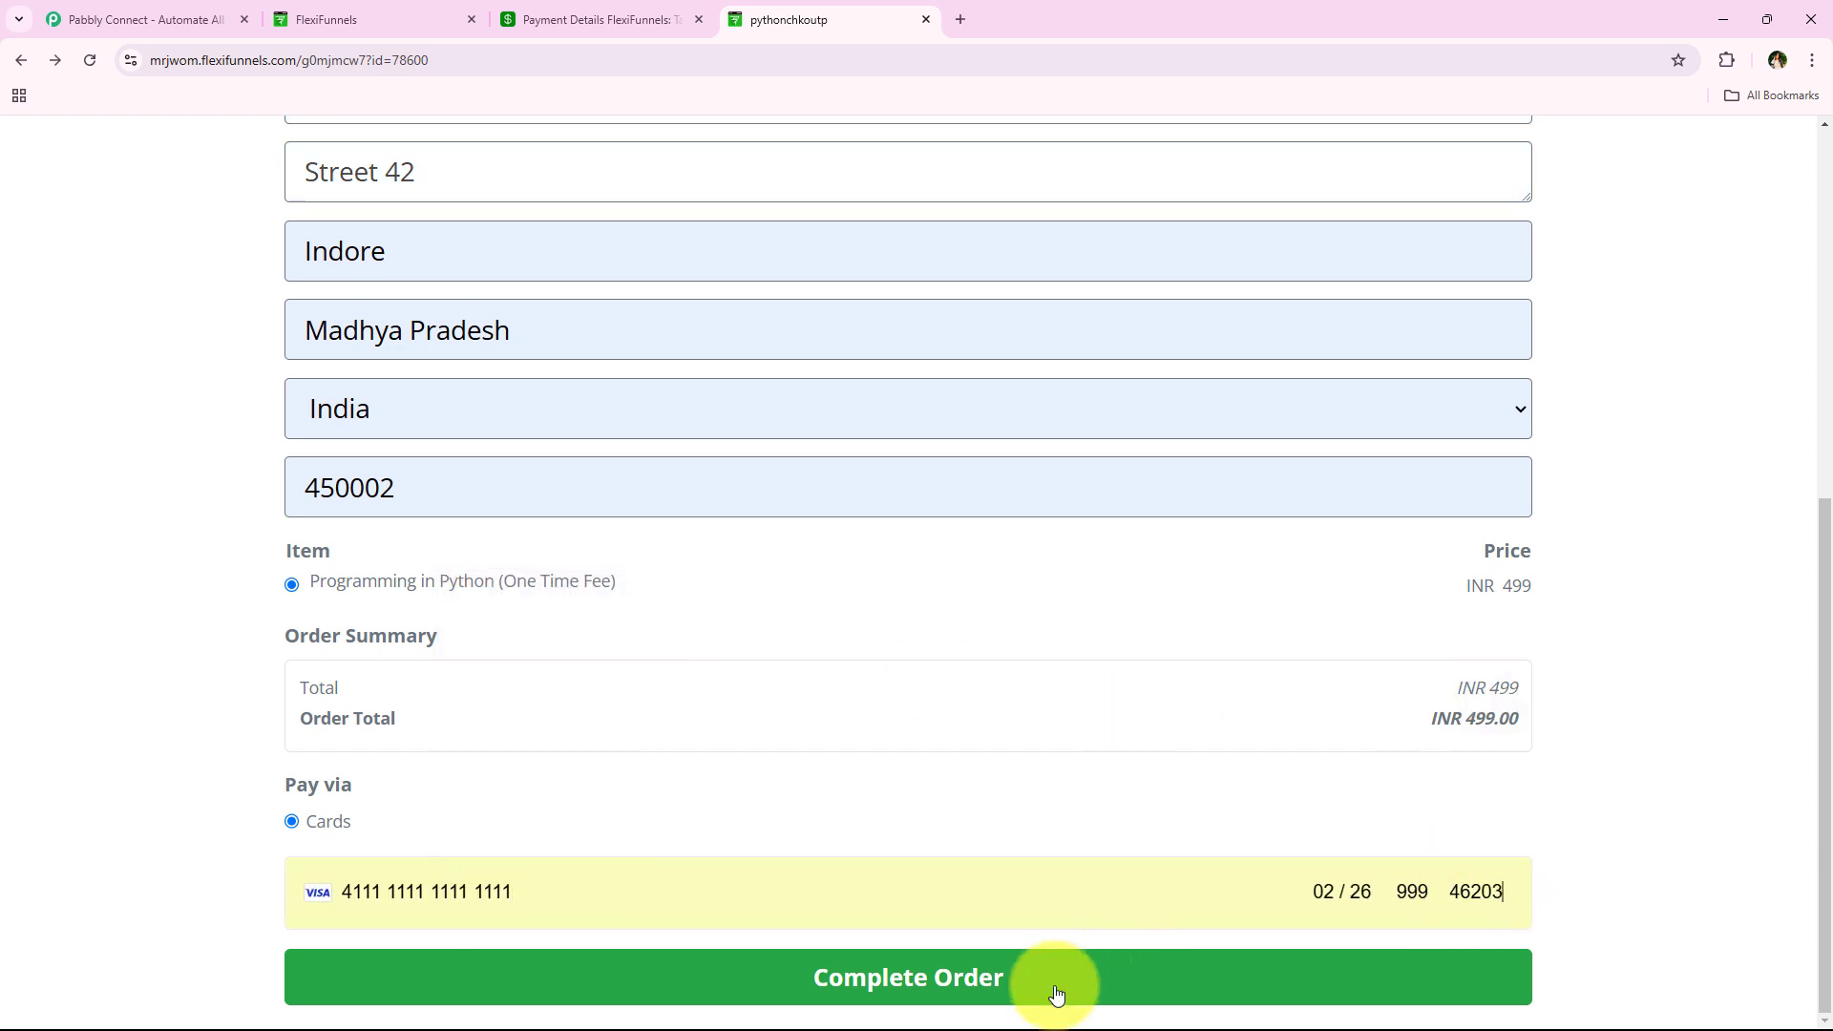
scroll(1056, 995, up, 3)
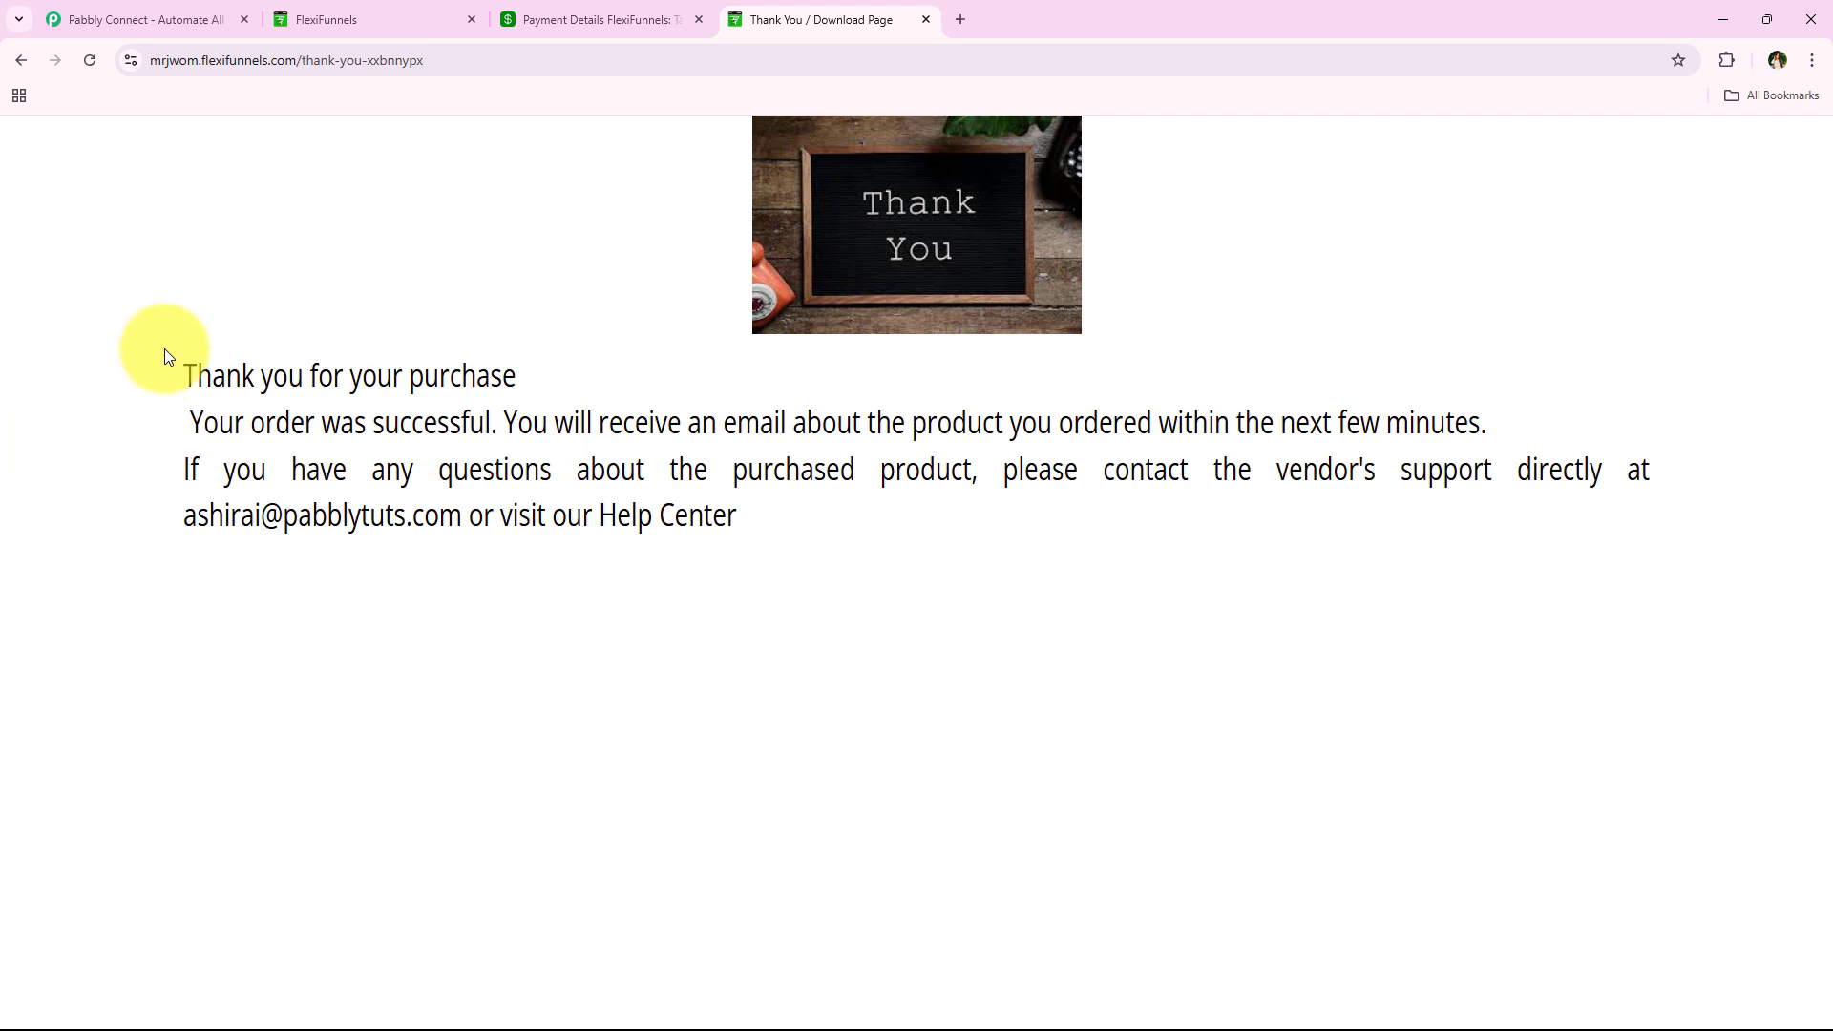
- Read the purchase confirmation text and check the records in the Payment Details FlexiFunnels base in Airtable
drag(319, 378, 527, 382)
click(527, 382)
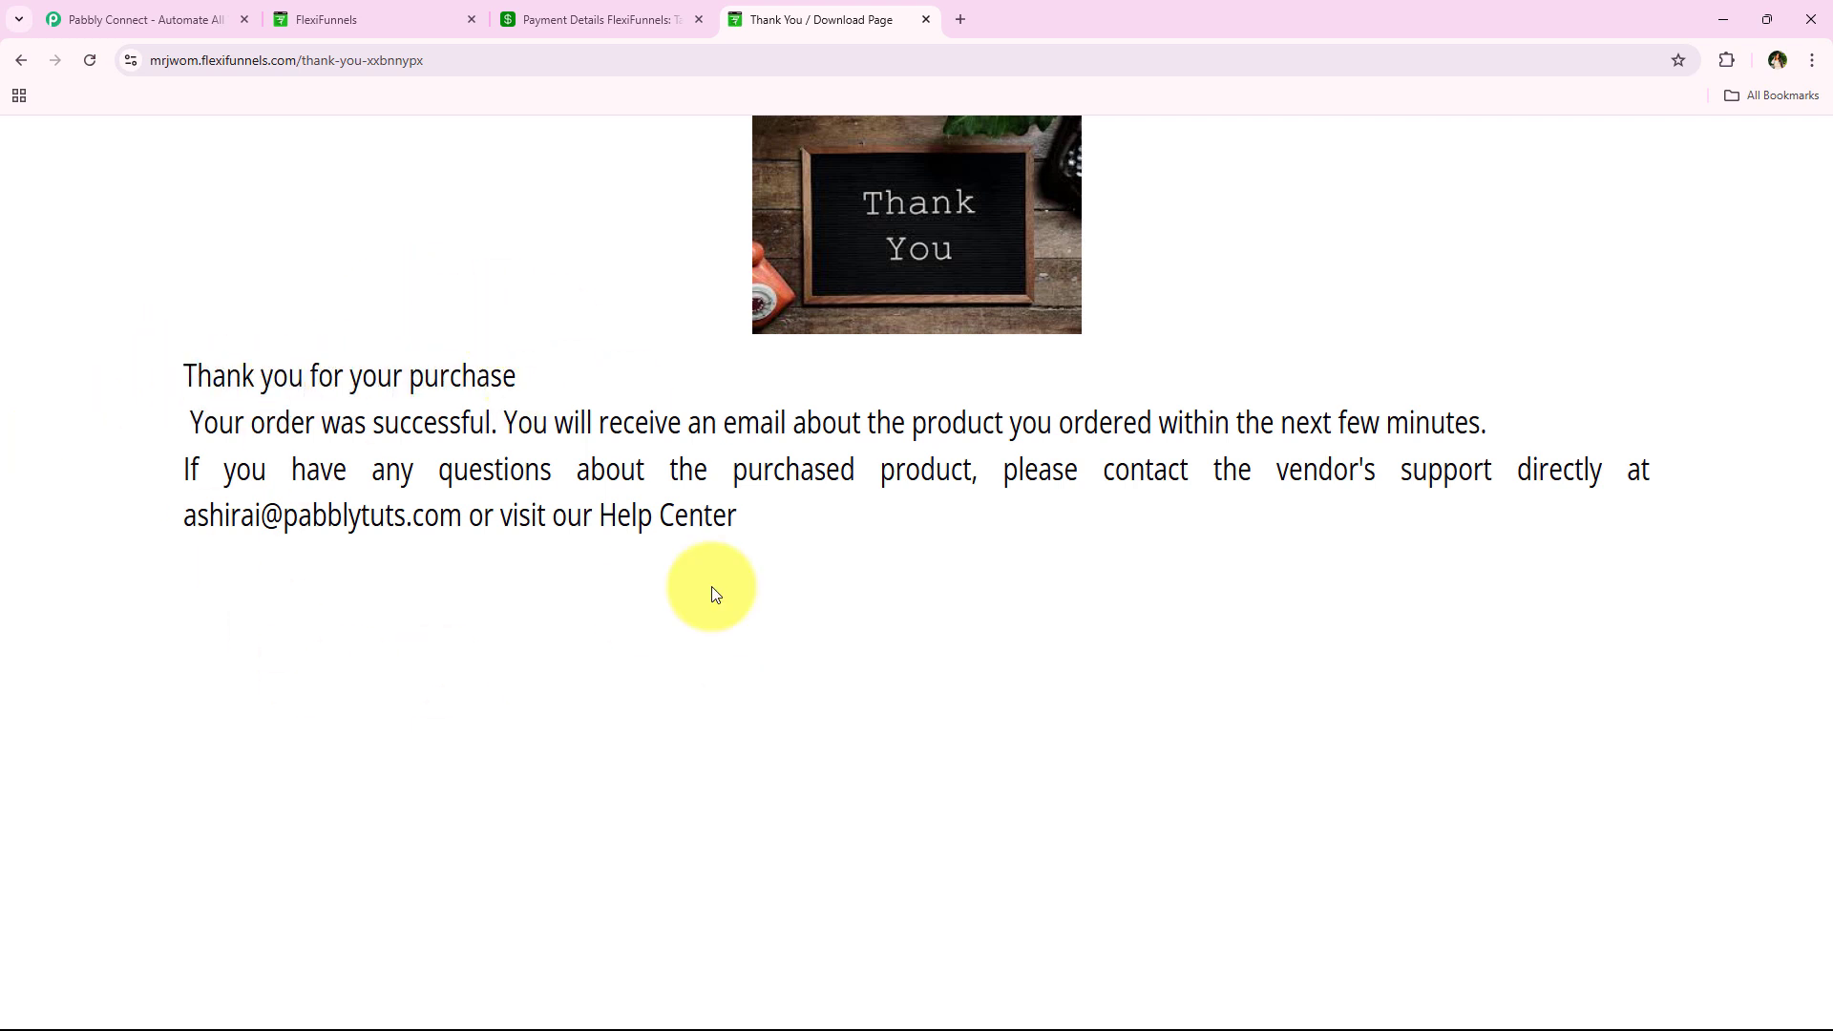
click(565, 17)
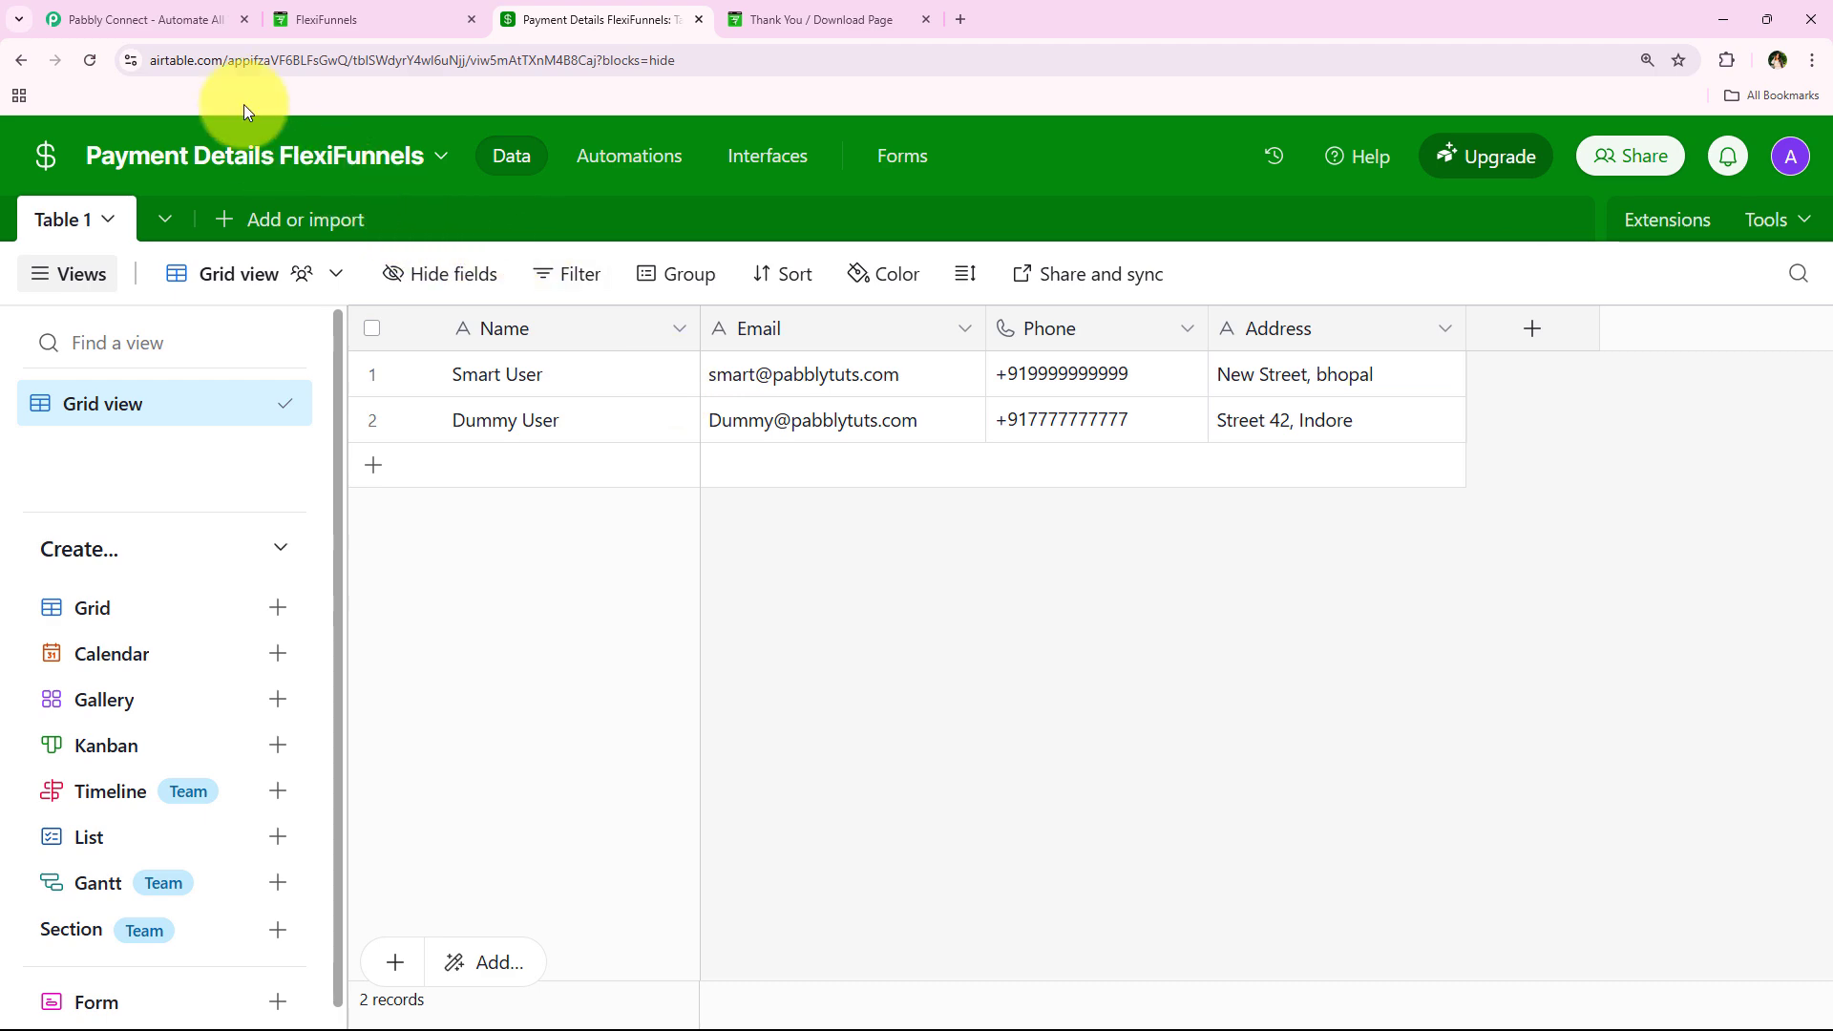
- Switch to the Pabbly Connect website, dismiss the sale offer and sign in to the account
click(208, 13)
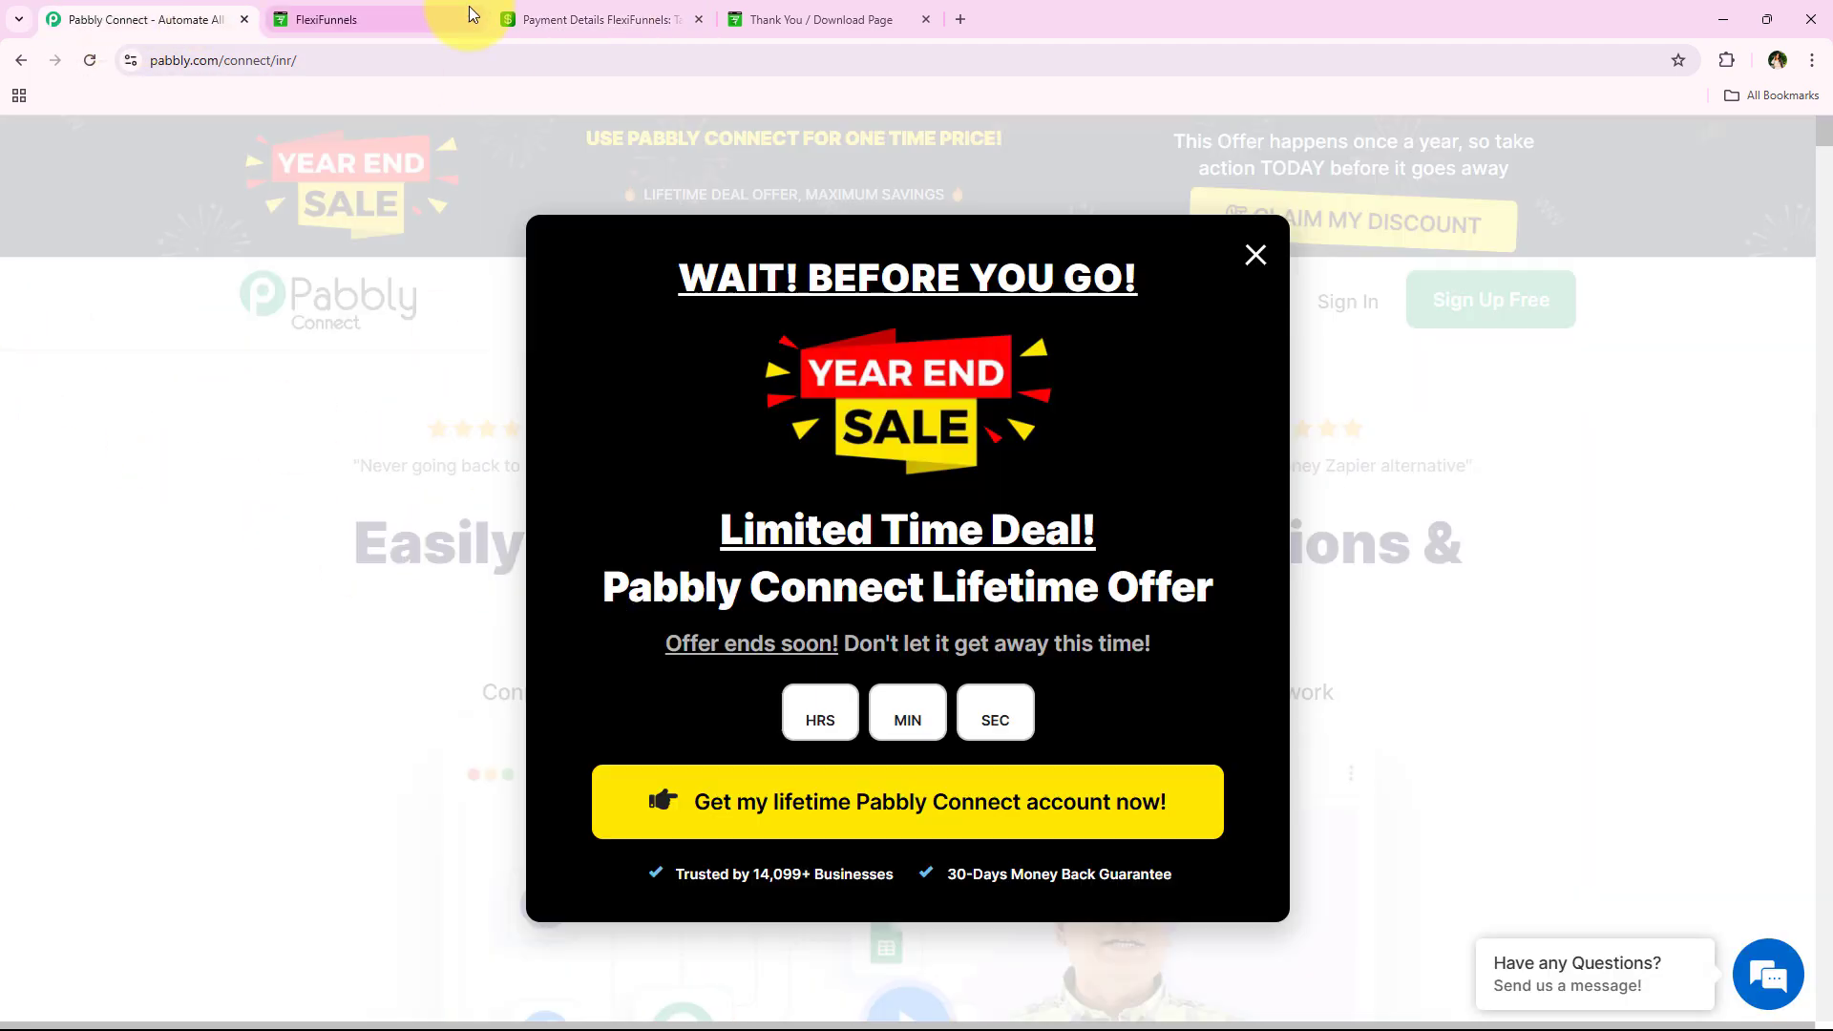
click(1246, 302)
click(418, 66)
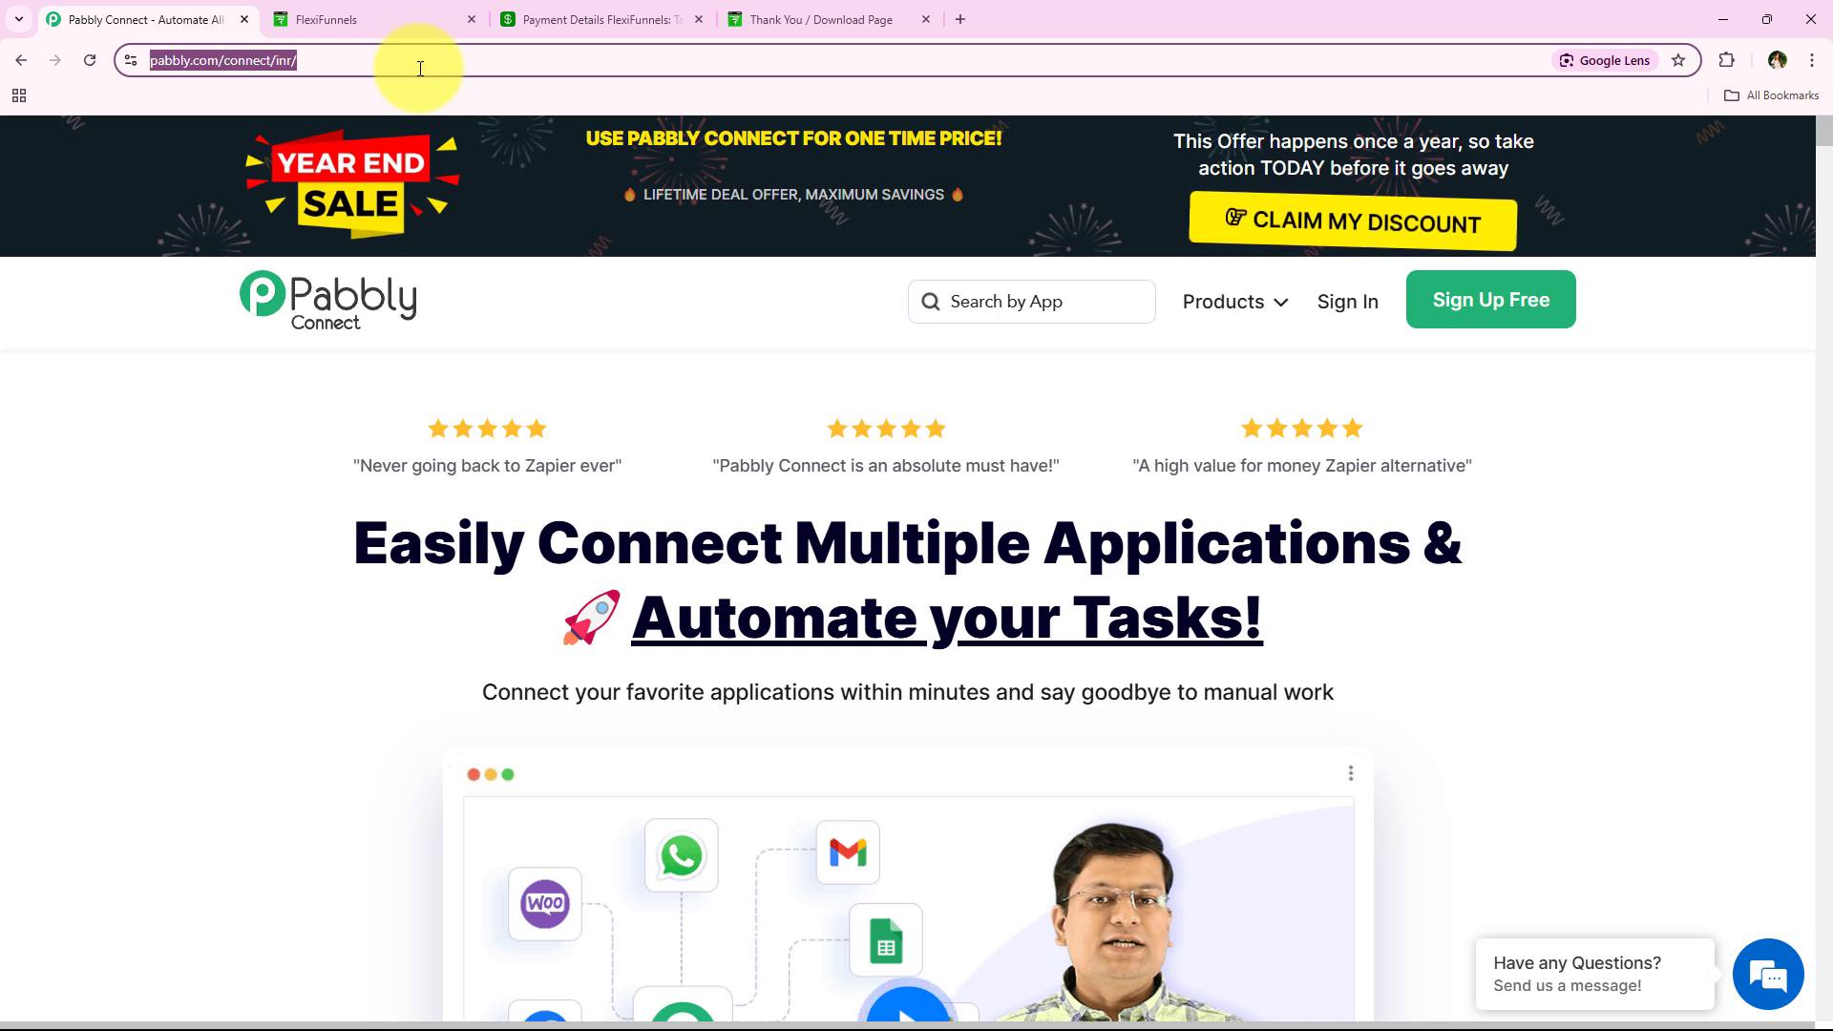
click(1347, 327)
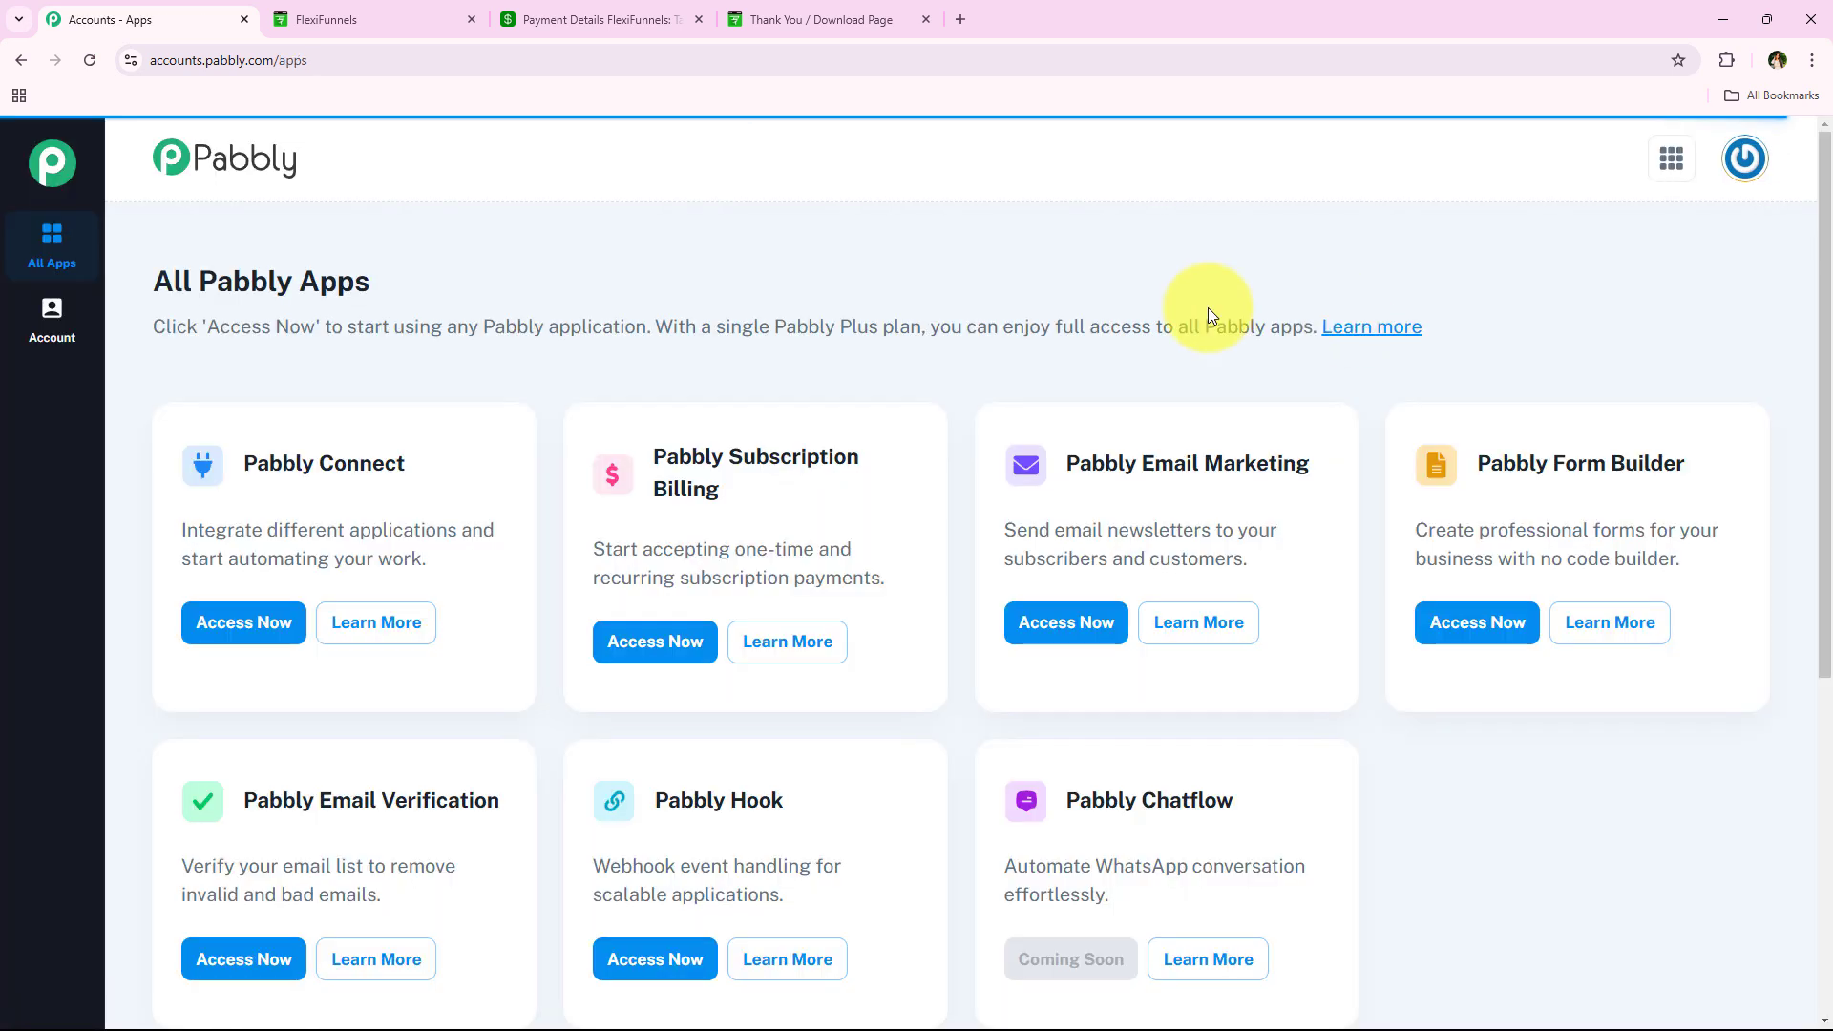
- Review the list of Pabbly apps and open the Pabbly Connect dashboard
drag(149, 298, 479, 317)
scroll(528, 368, down, 1)
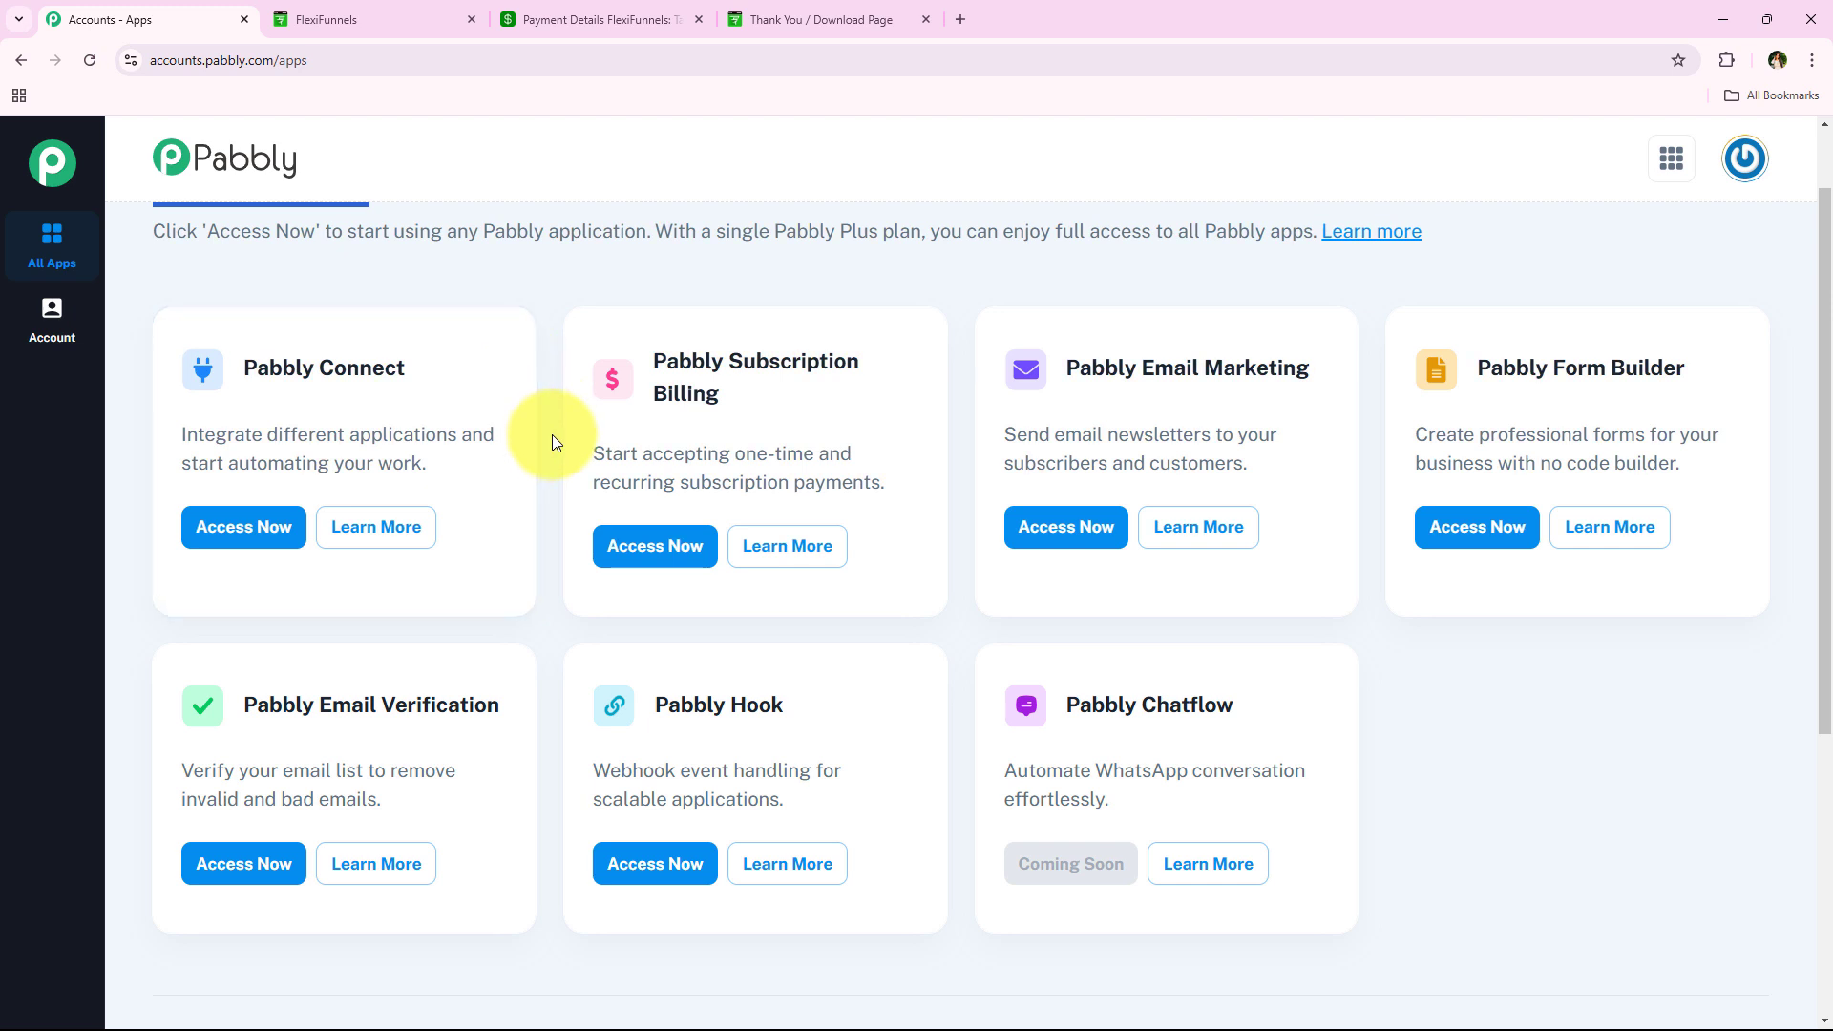
scroll(552, 439, up, 1)
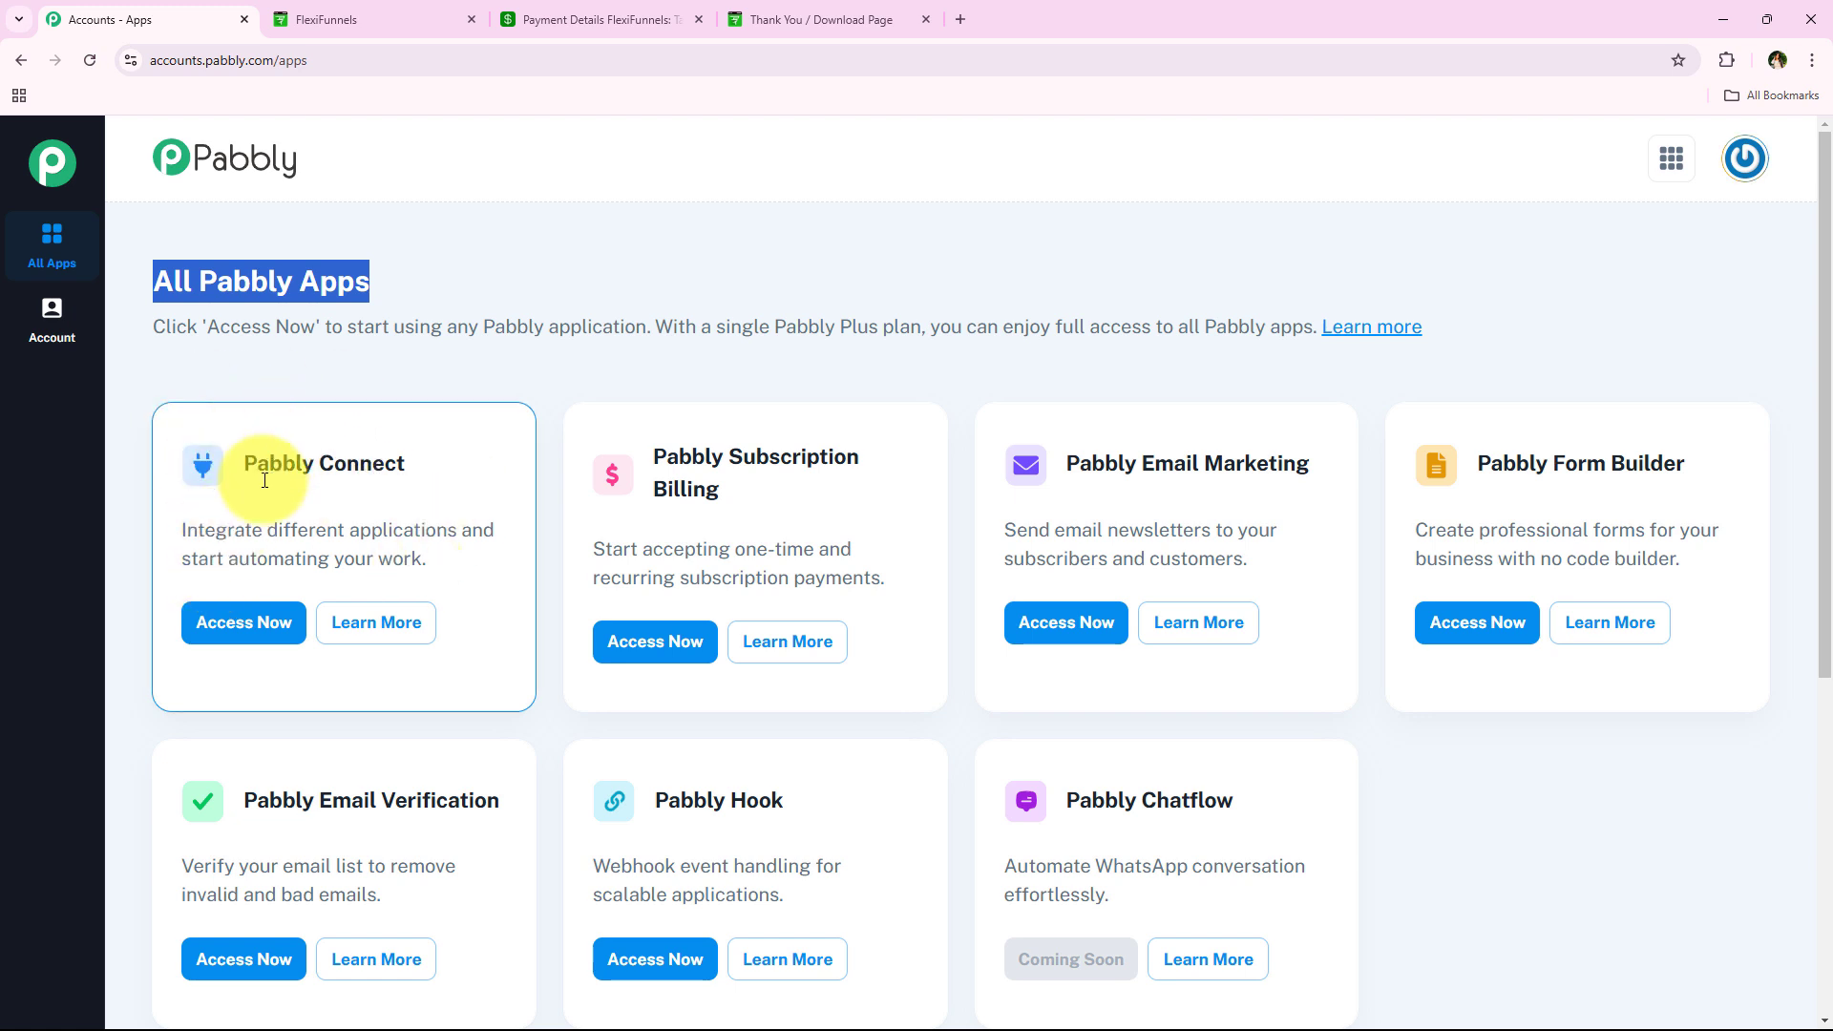
drag(179, 527, 456, 531)
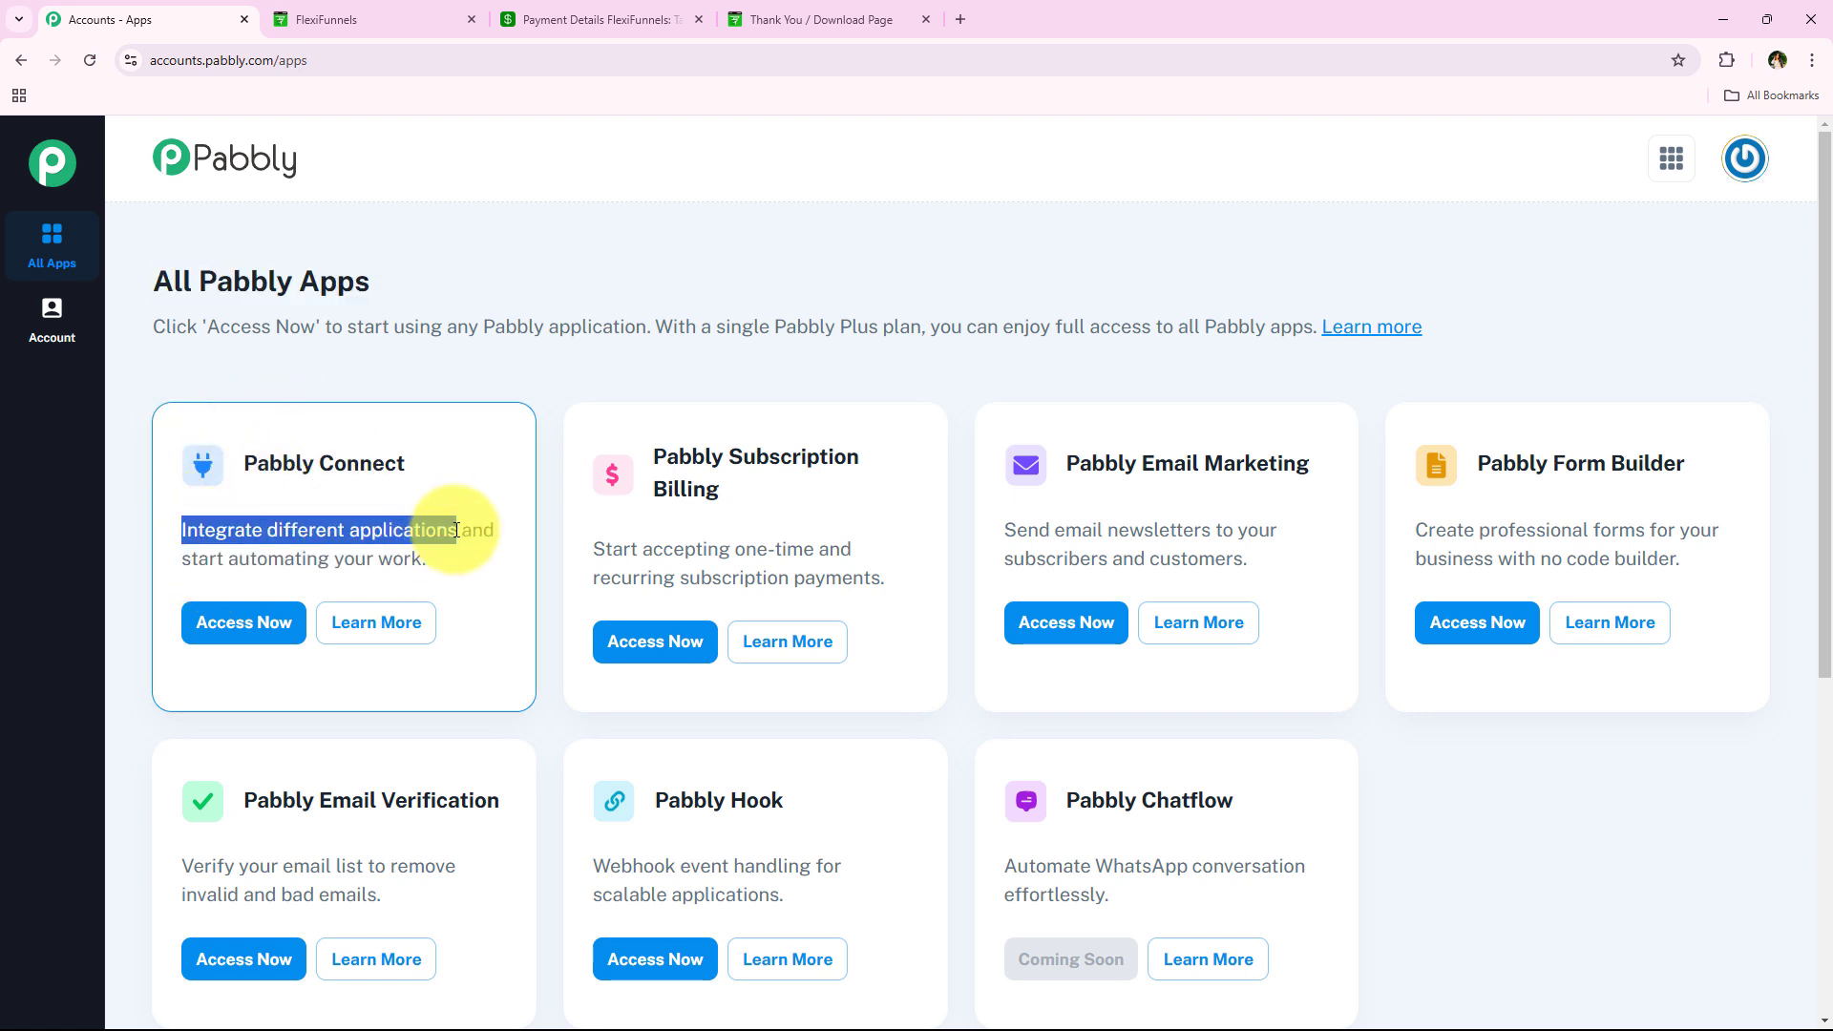
click(259, 621)
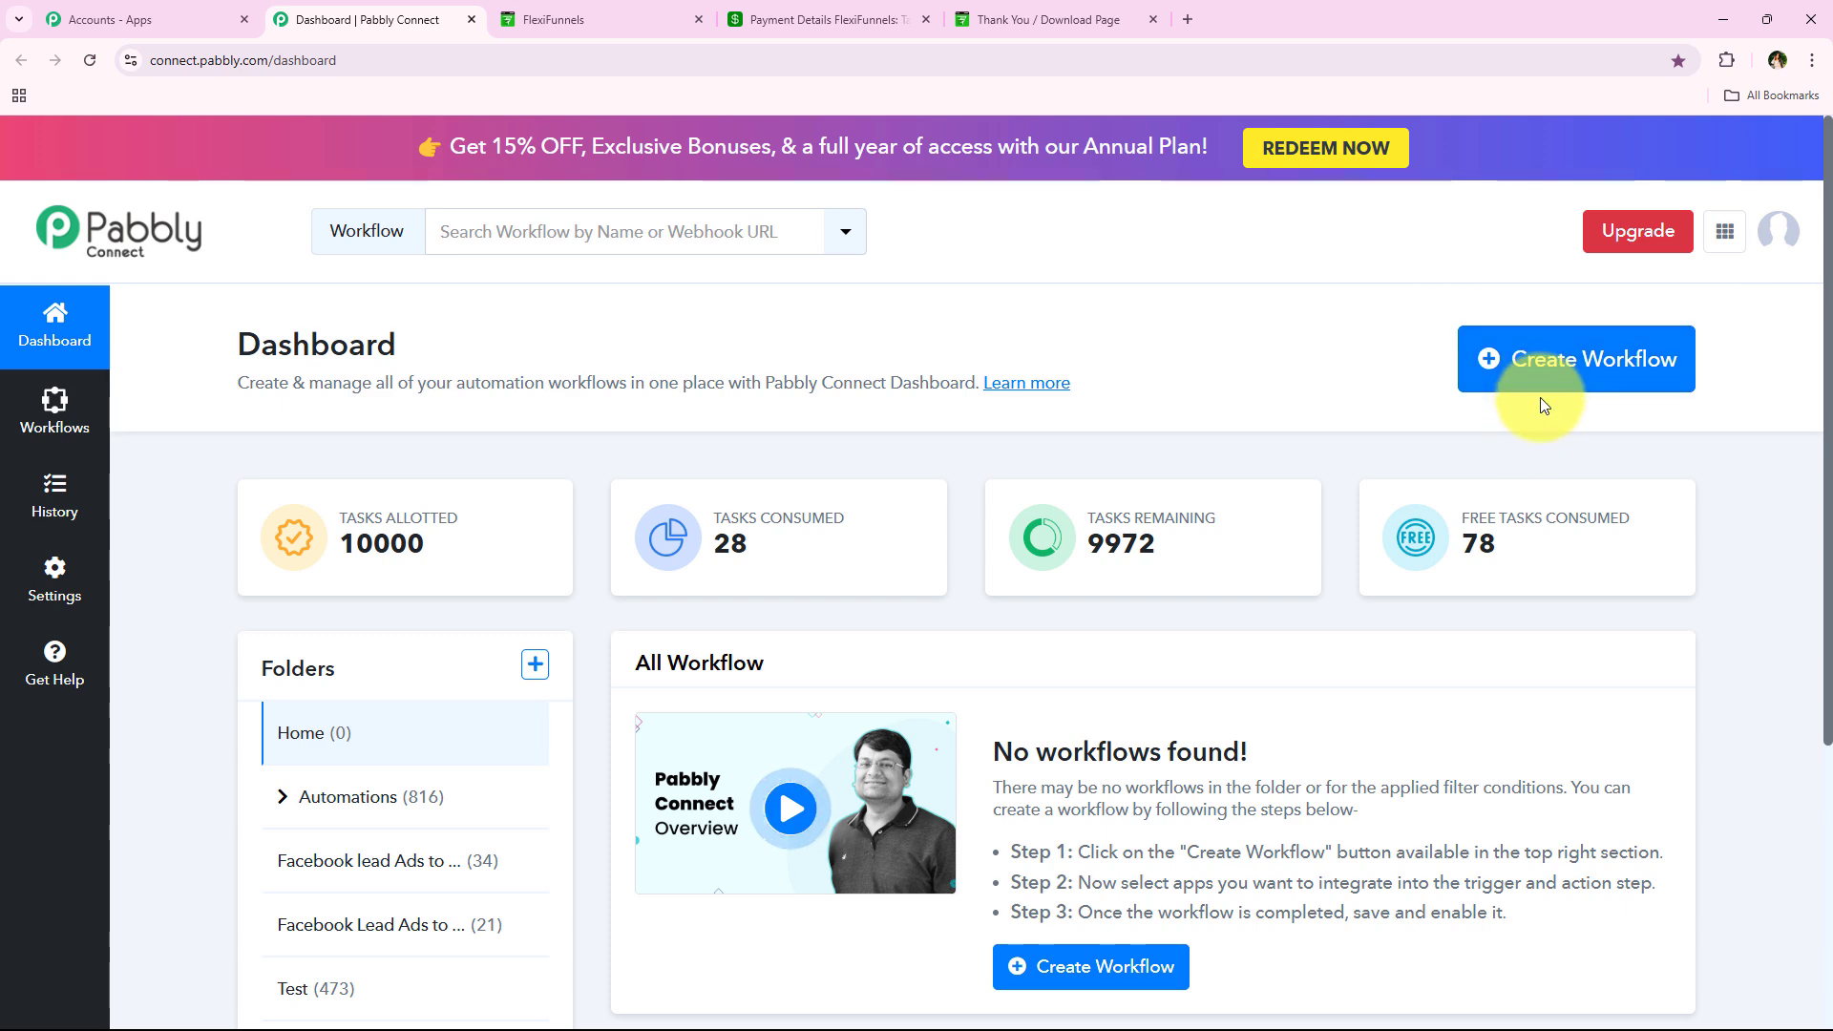
- Start a new workflow and choose Automations as its folder
click(1518, 358)
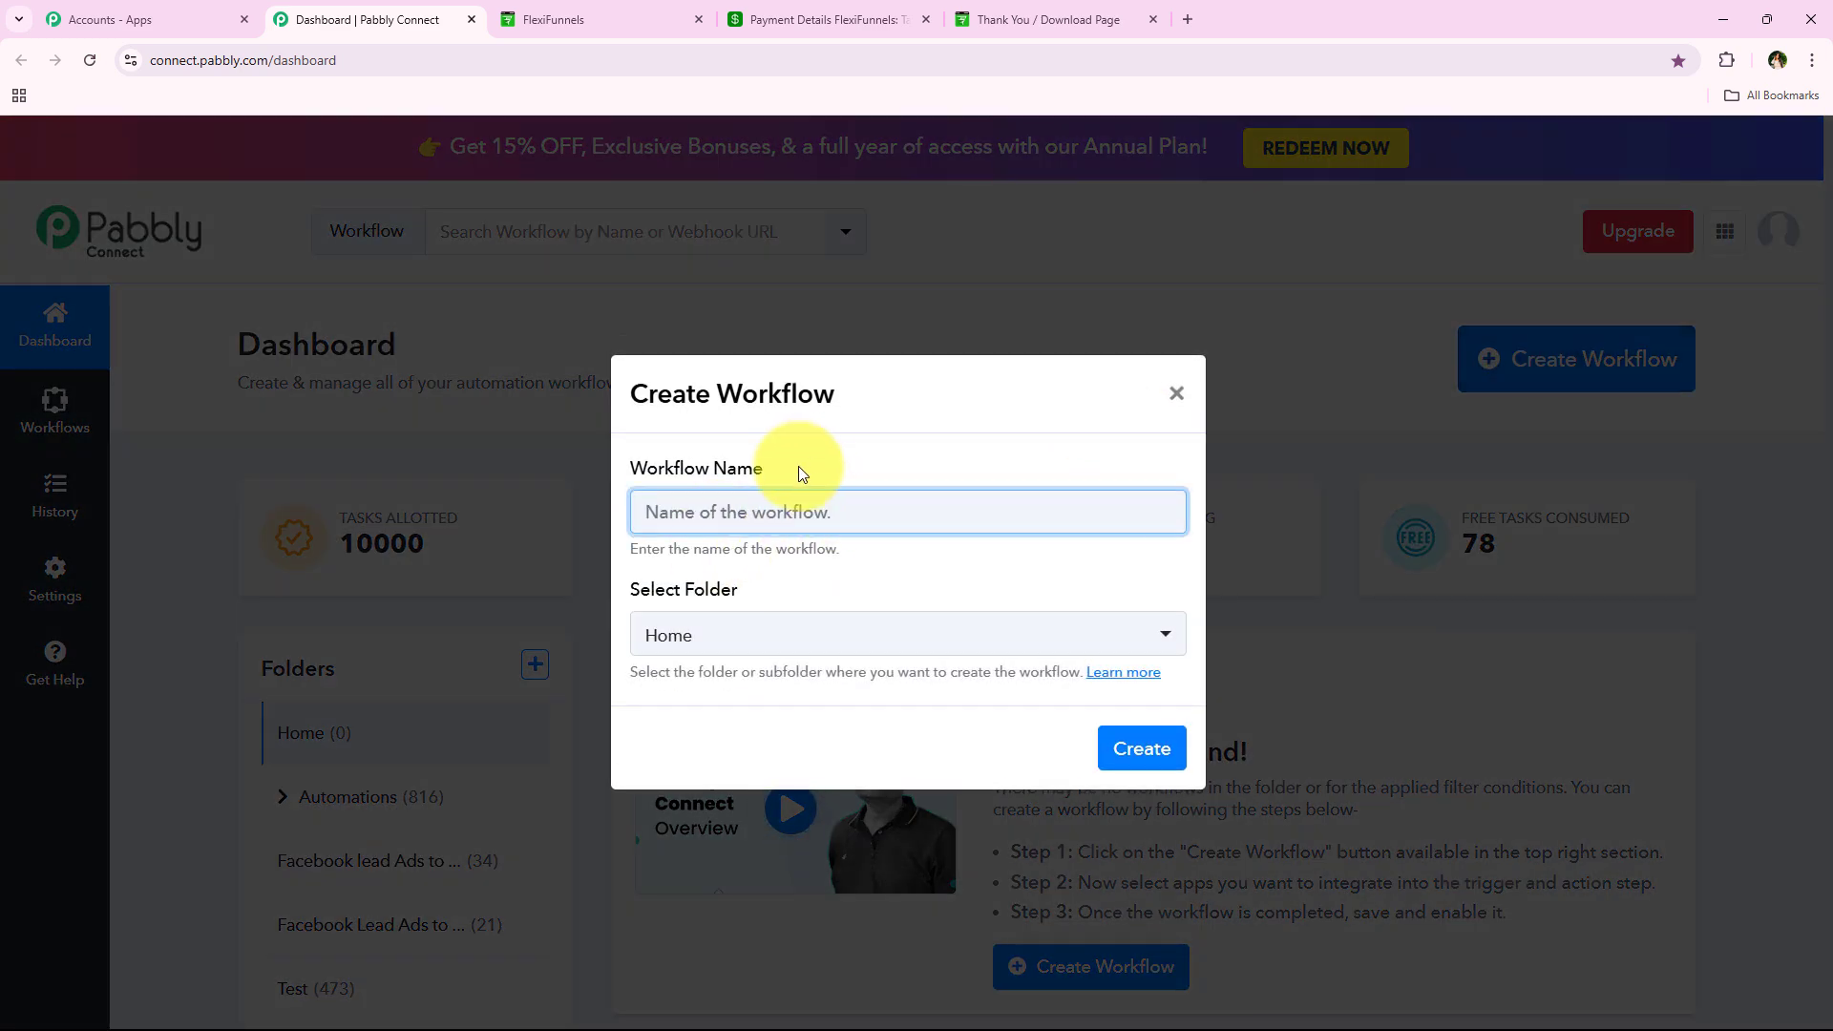
drag(798, 465, 623, 473)
drag(736, 592, 632, 592)
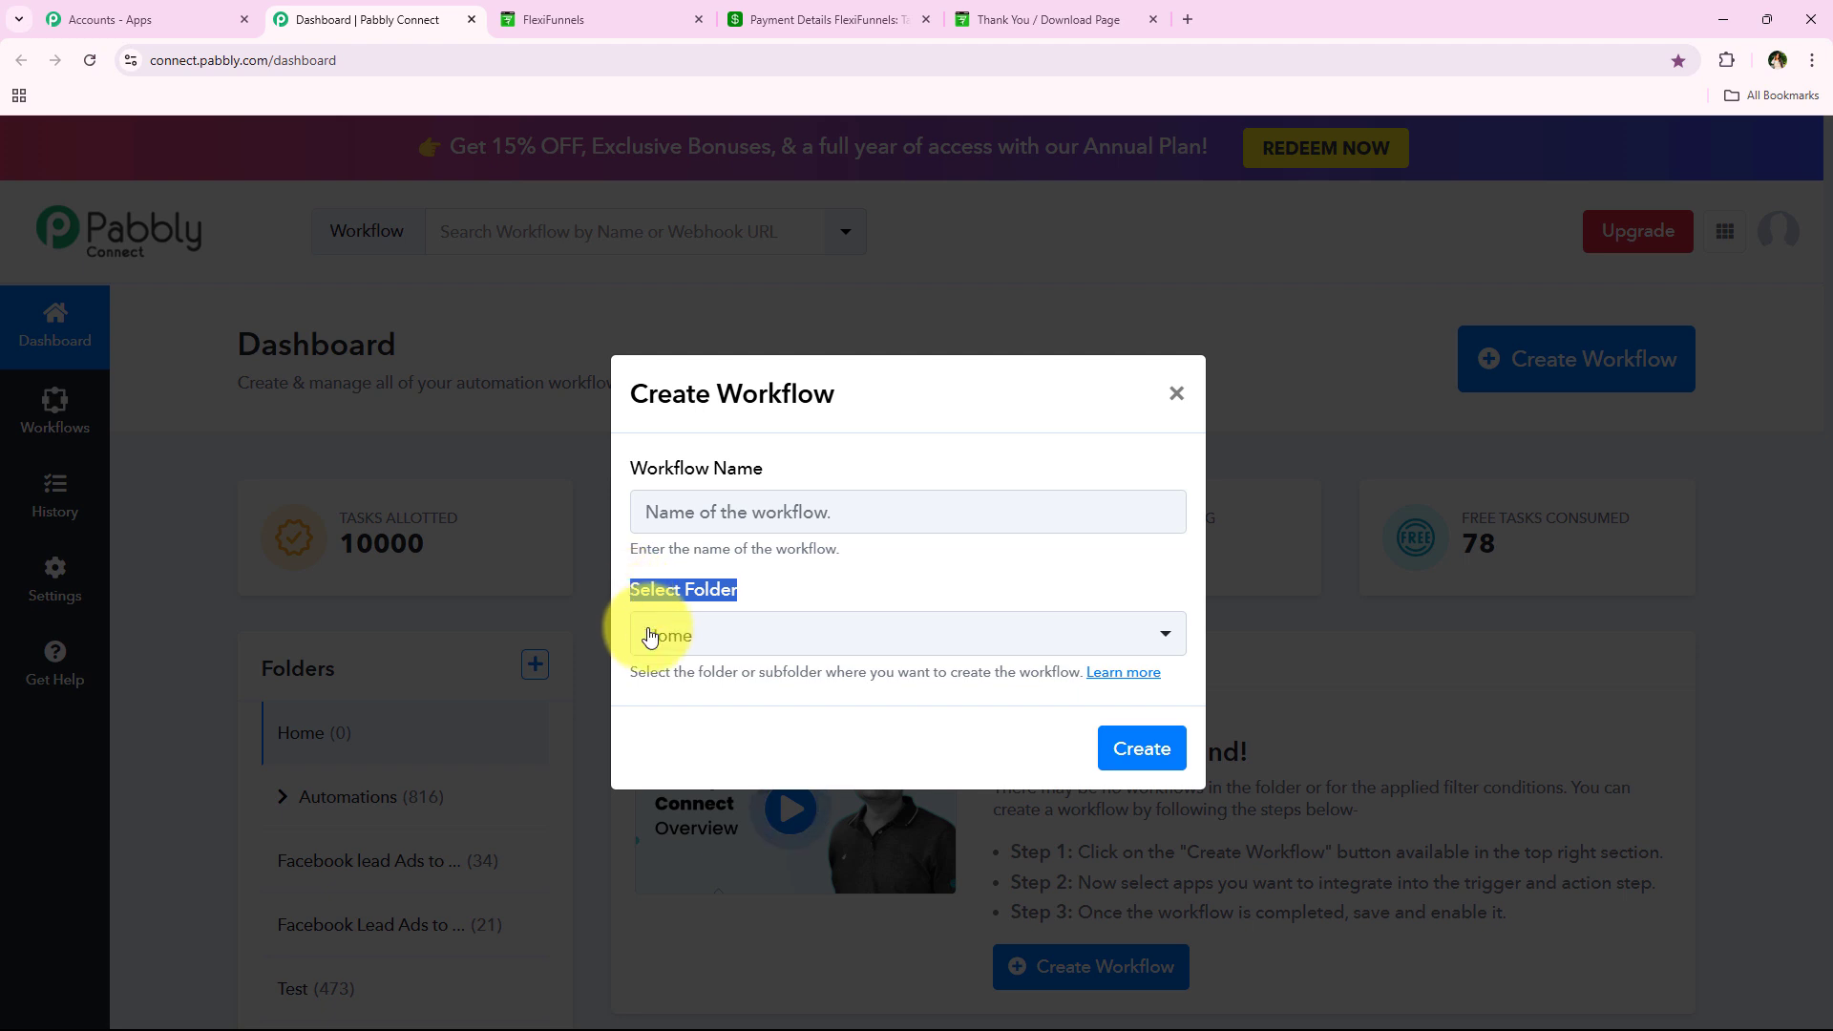
click(725, 643)
click(726, 648)
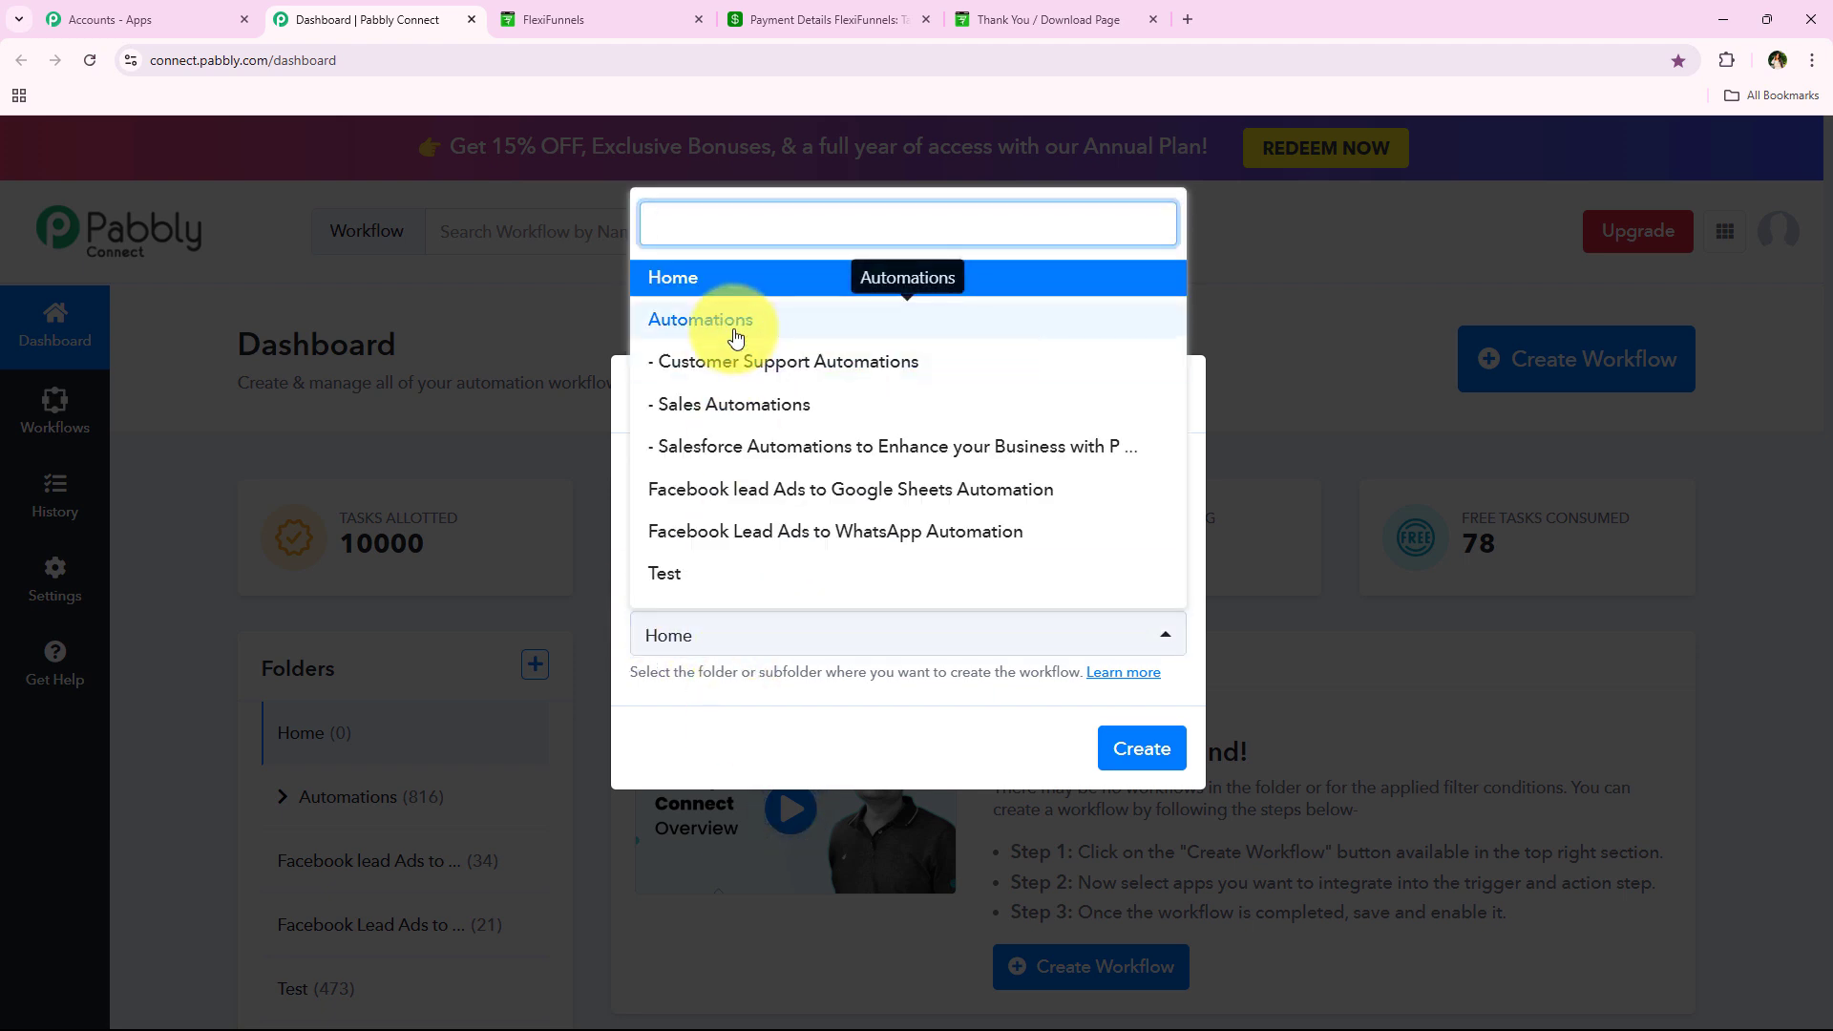
click(735, 325)
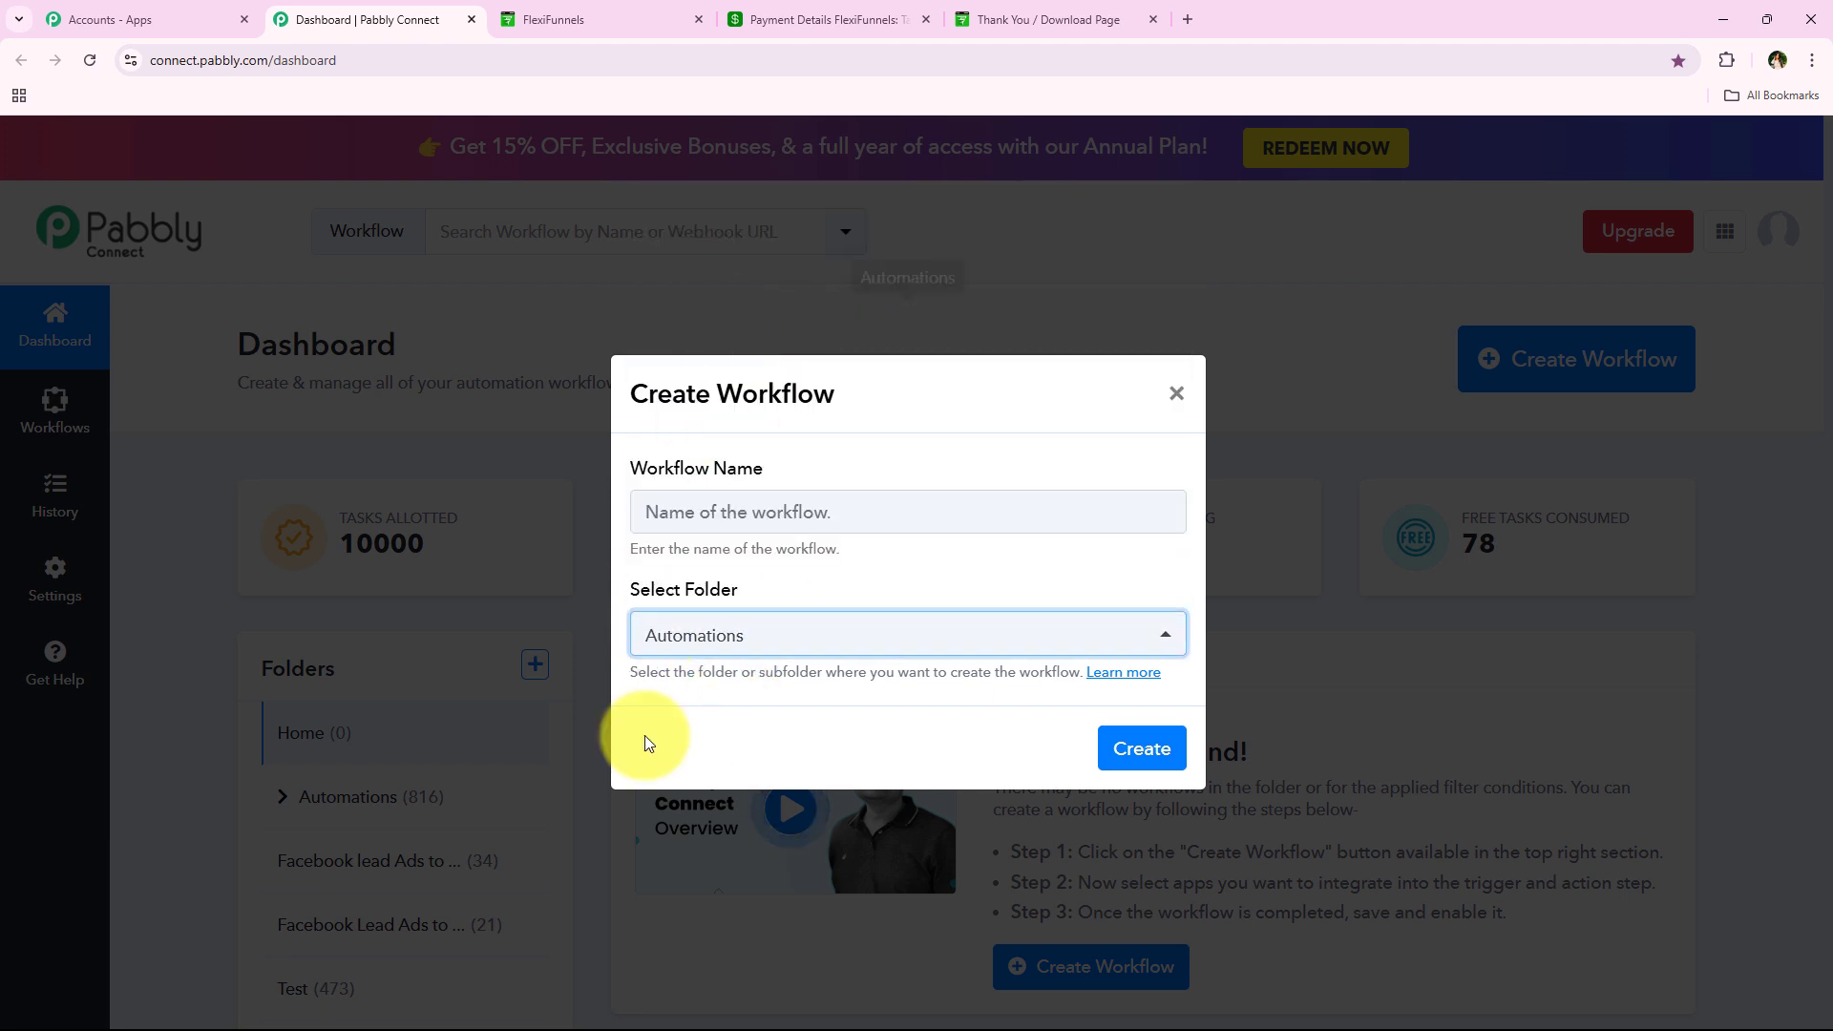
- Name the workflow "How to Add FlexiFunnels Purchase Details in Airtable | FlexiFunnels to Airtable" and create it
right_click(717, 519)
click(760, 709)
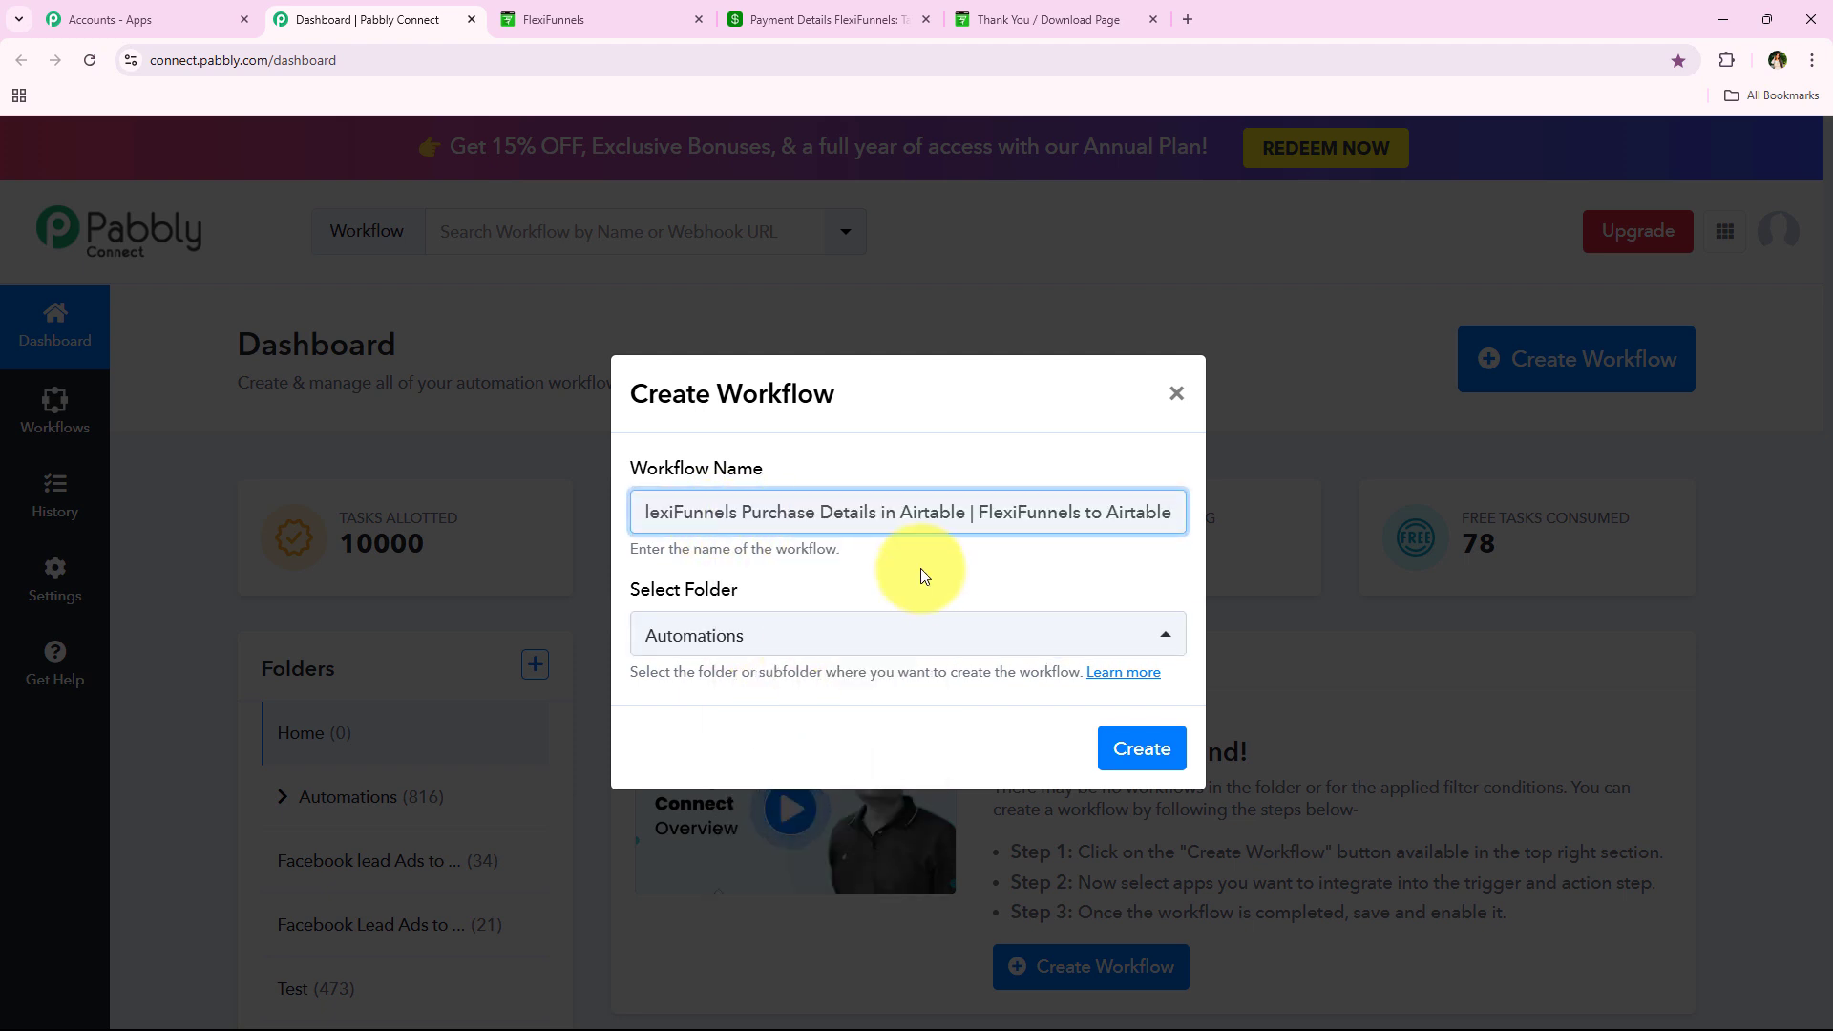
click(921, 569)
drag(641, 502, 1201, 508)
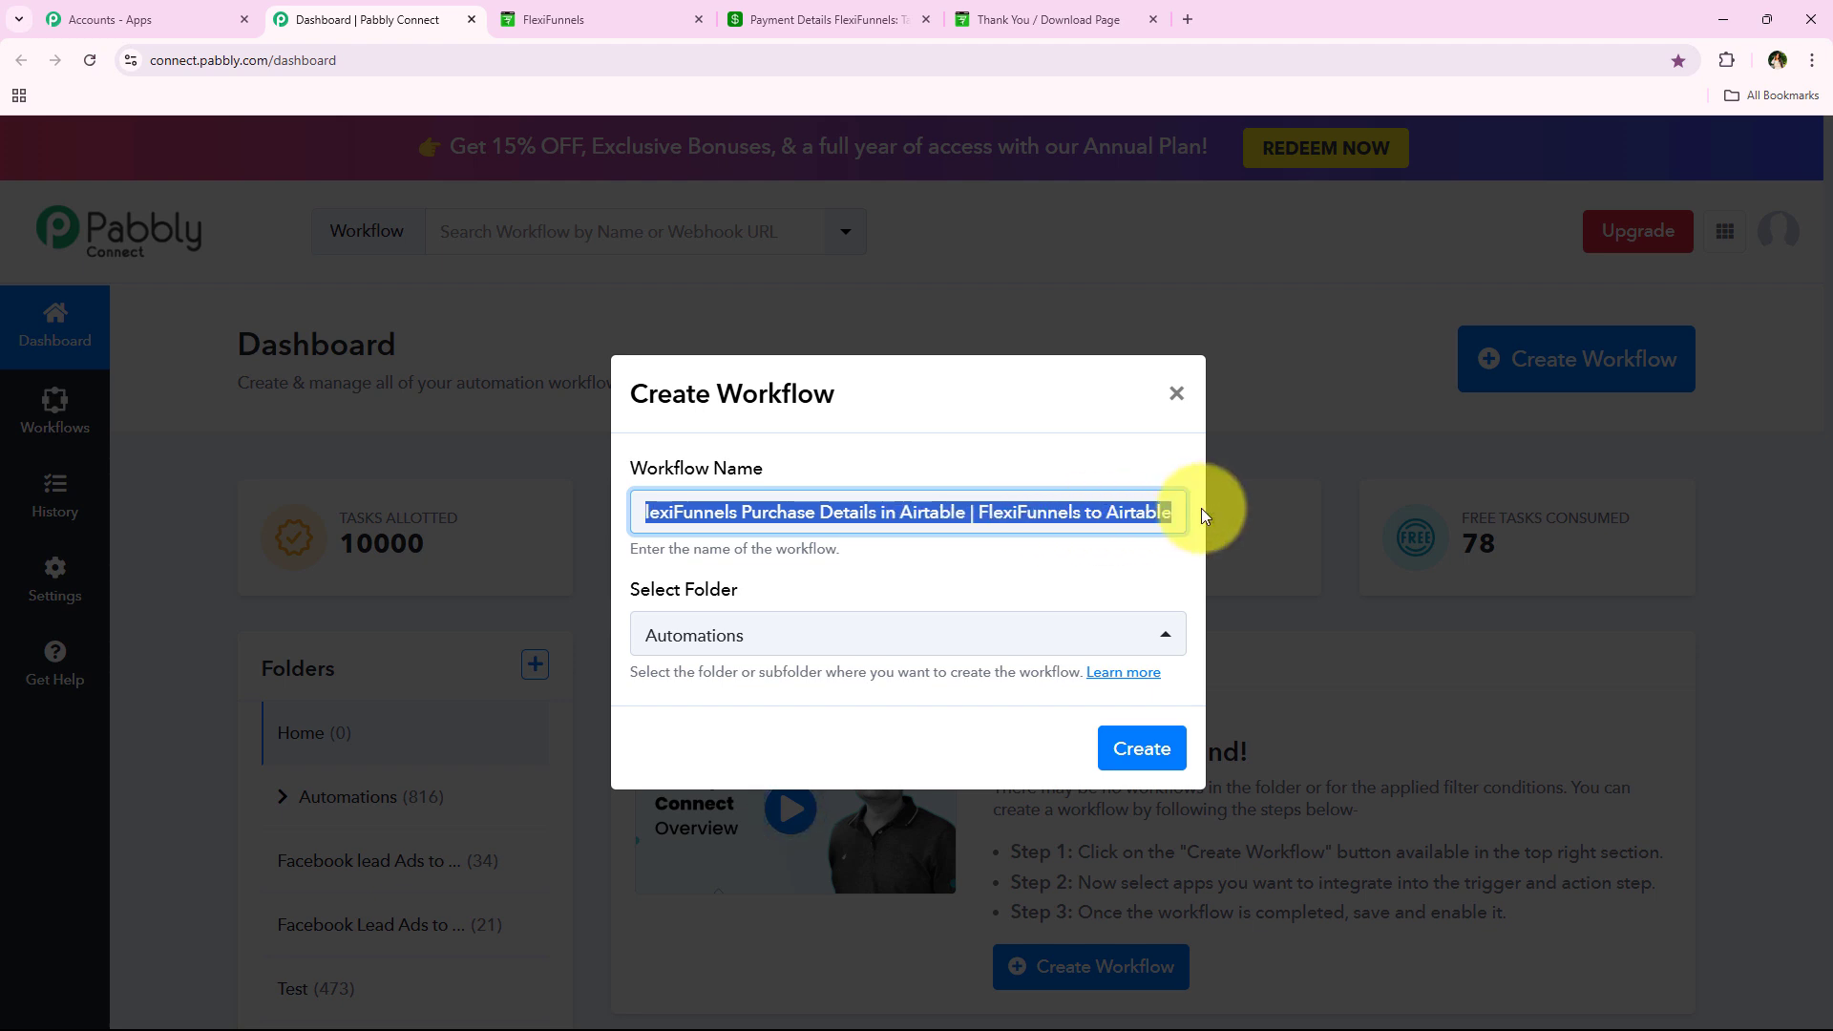
click(1130, 745)
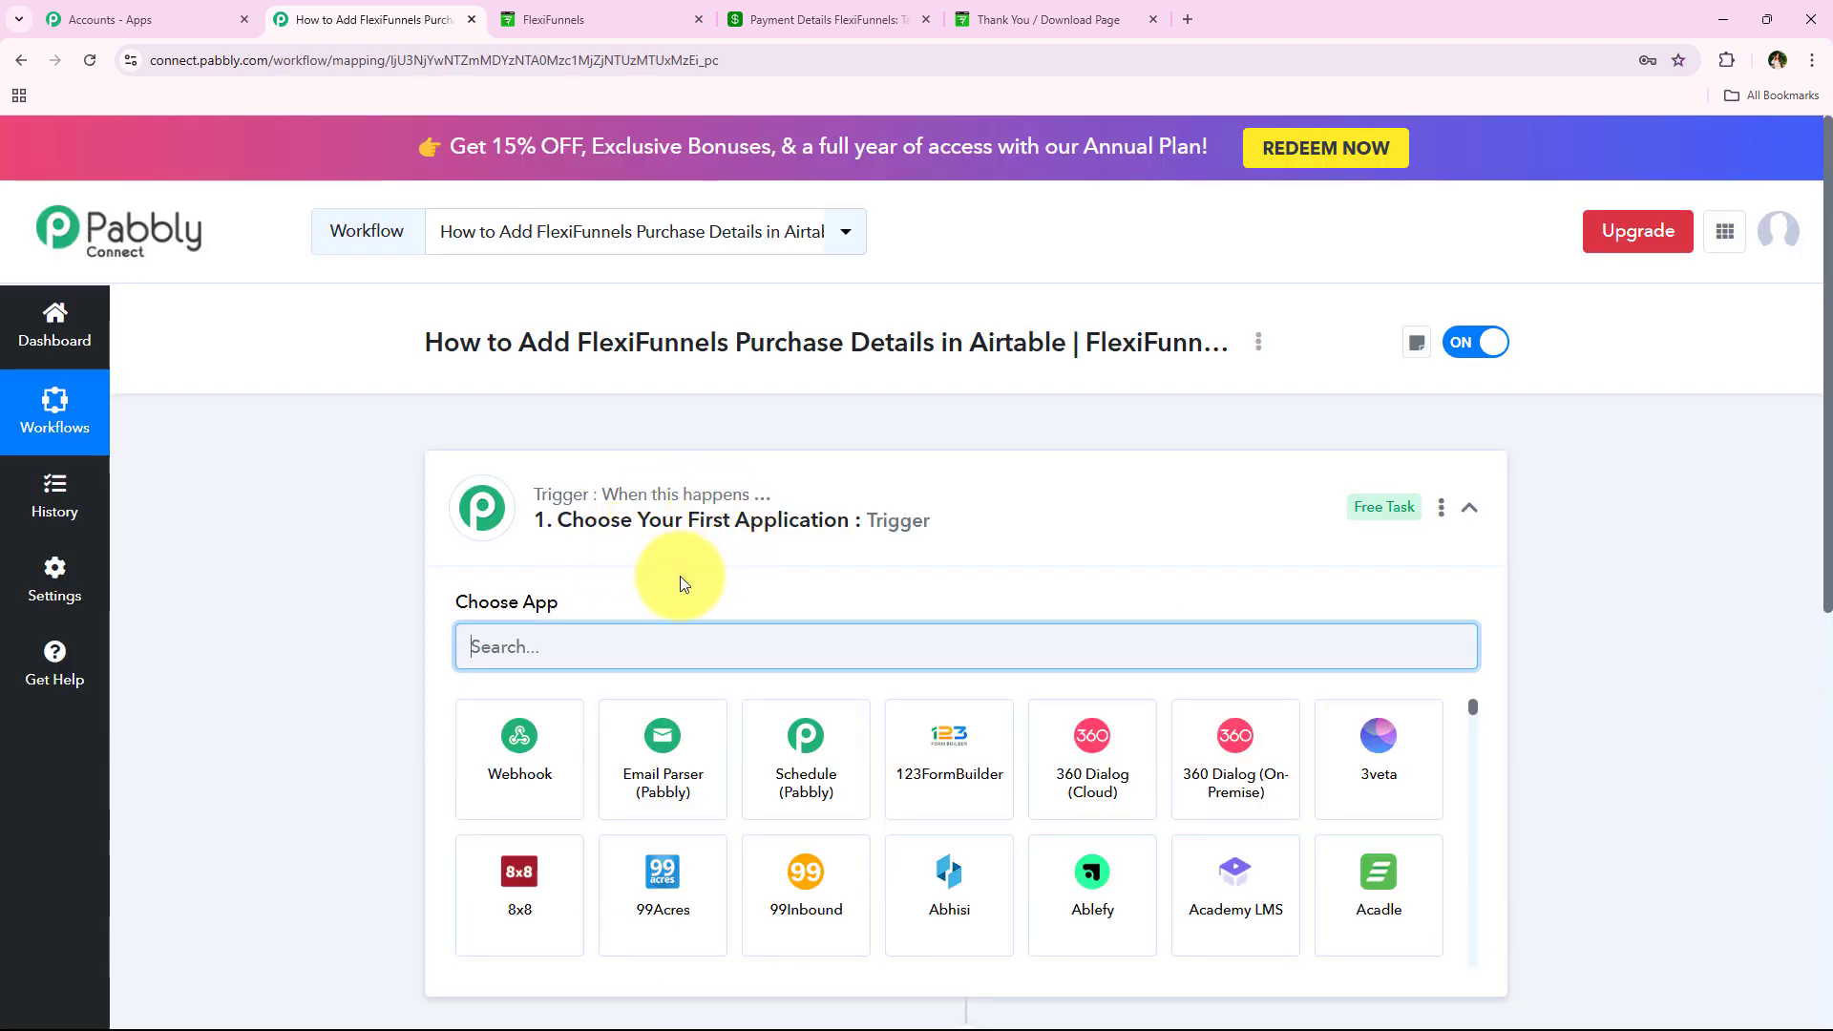
- Search for FlexiFunnels in the trigger step and choose it as the trigger application
click(943, 519)
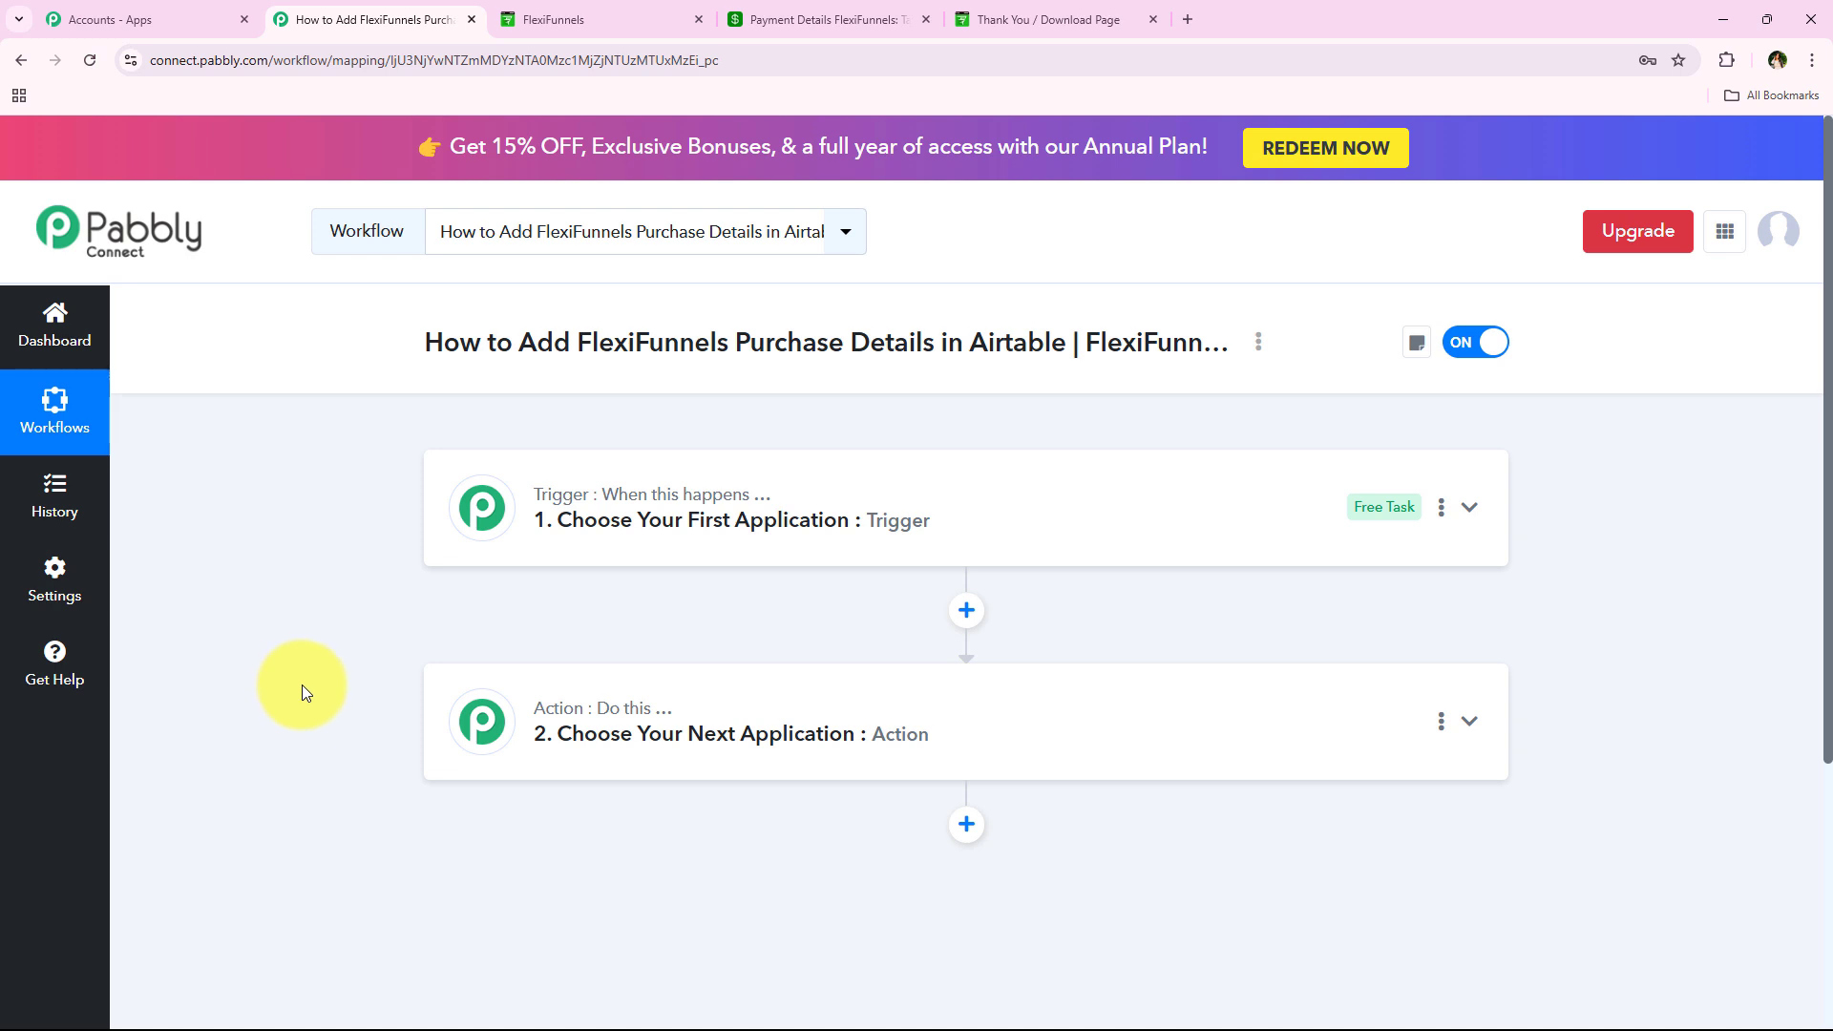
click(583, 562)
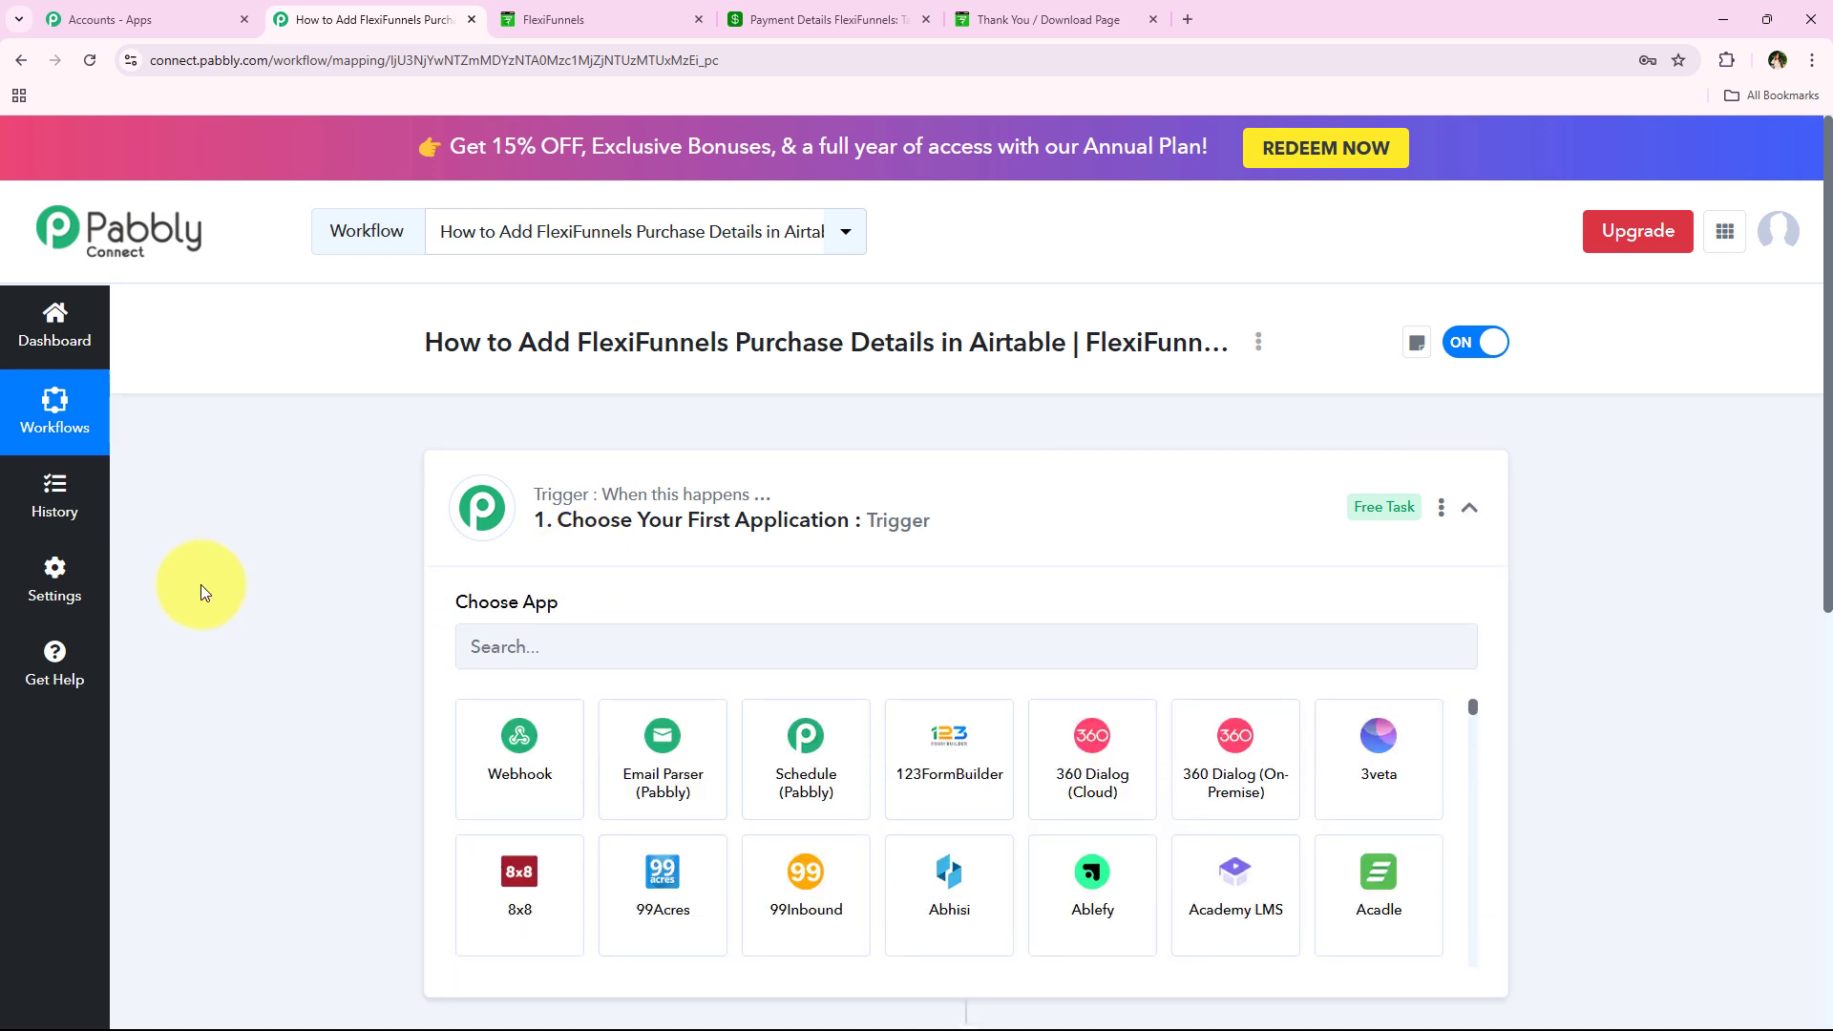
click(543, 641)
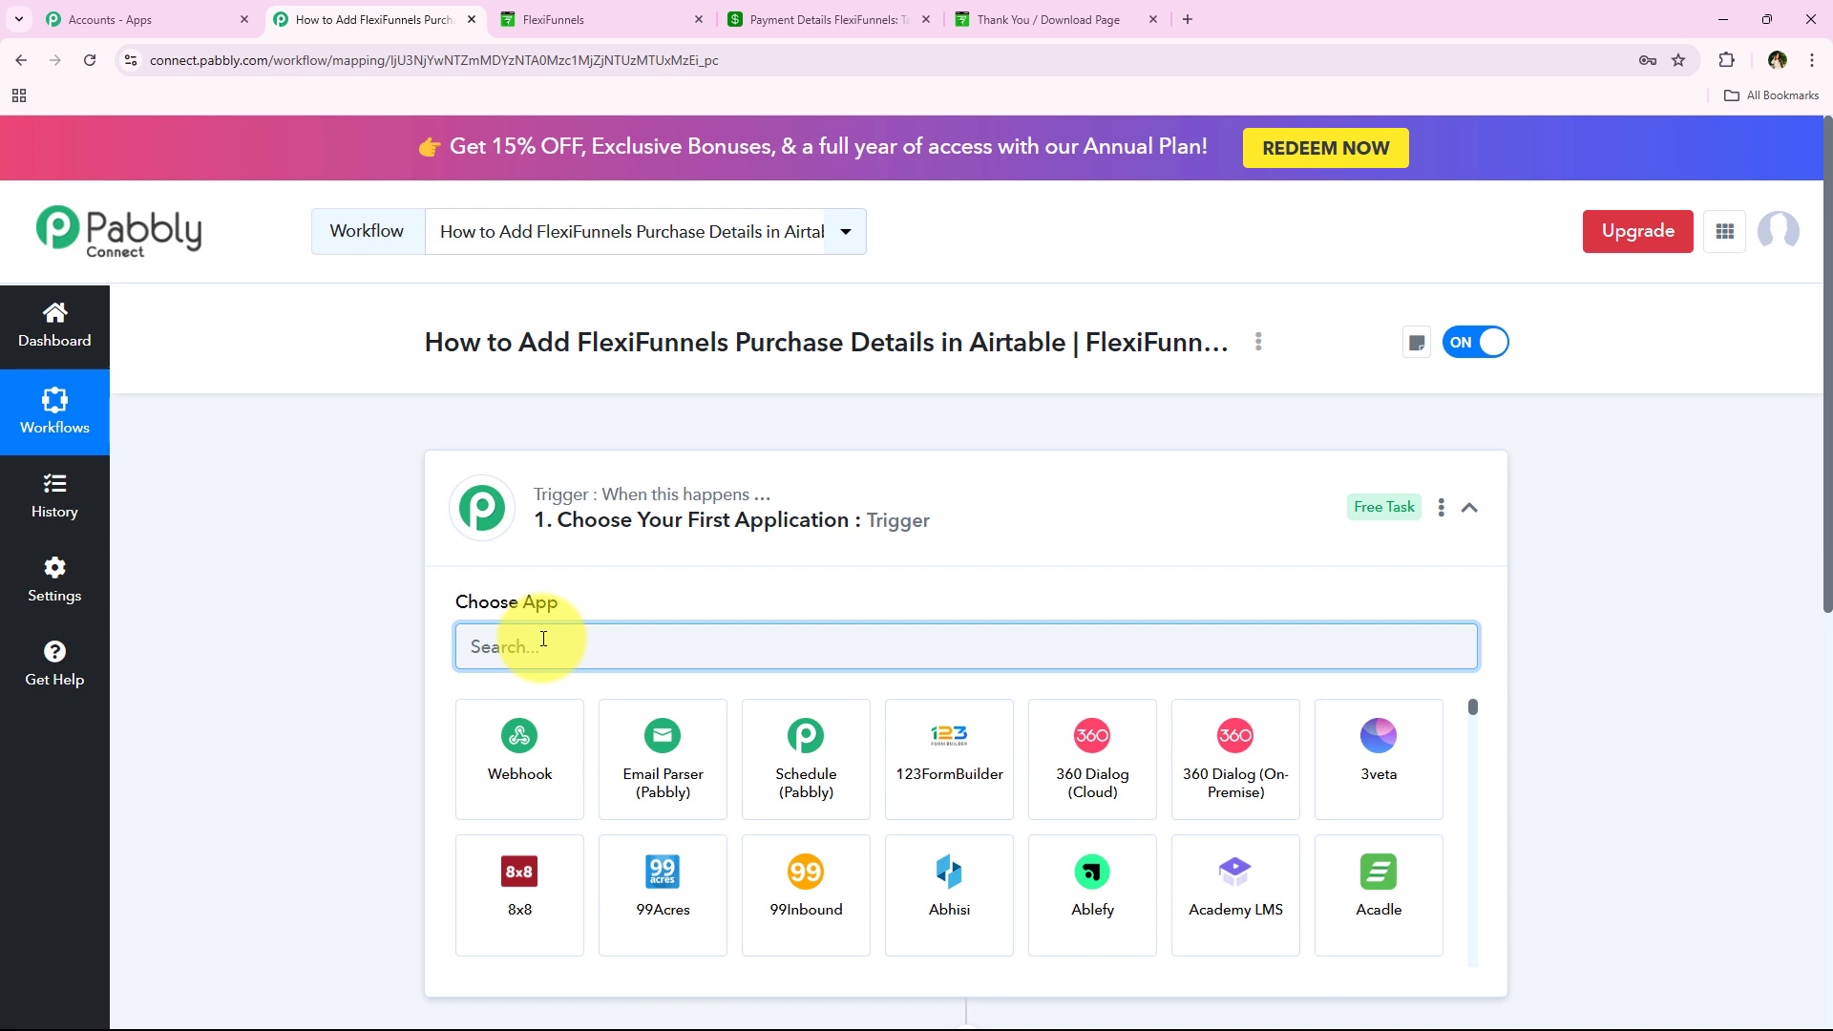
text(F)
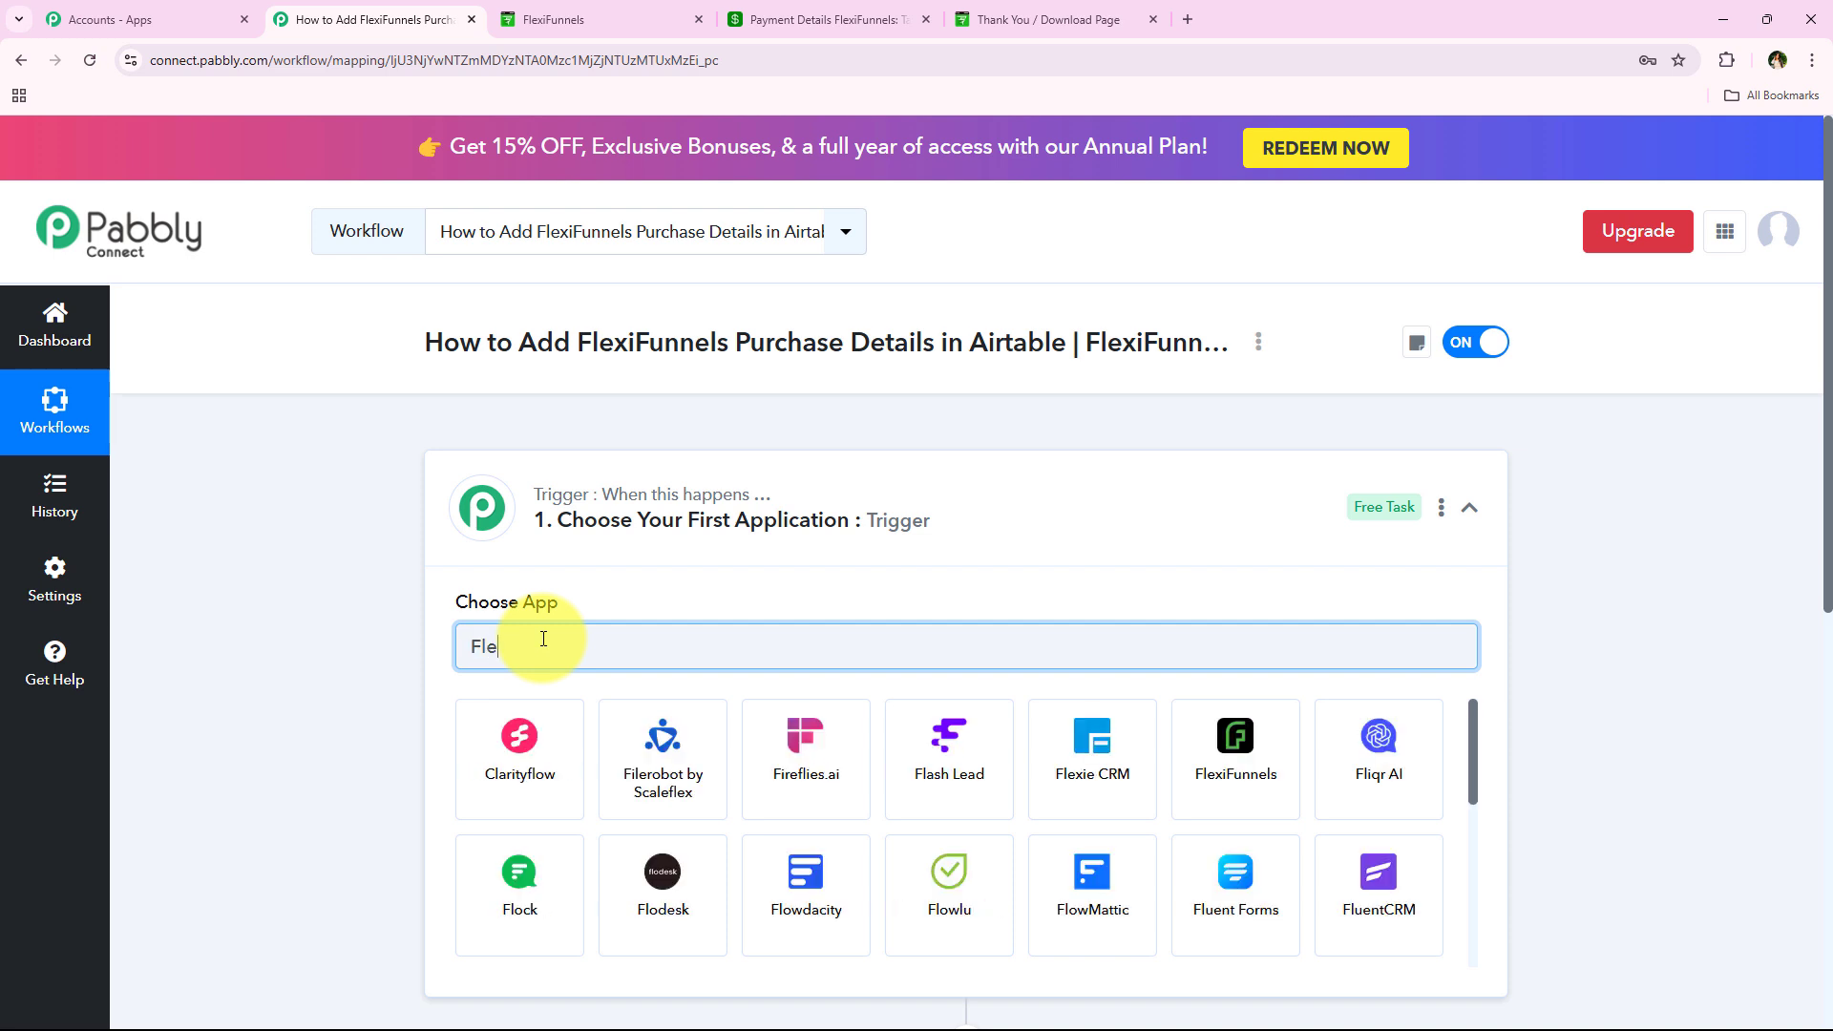
text(le)
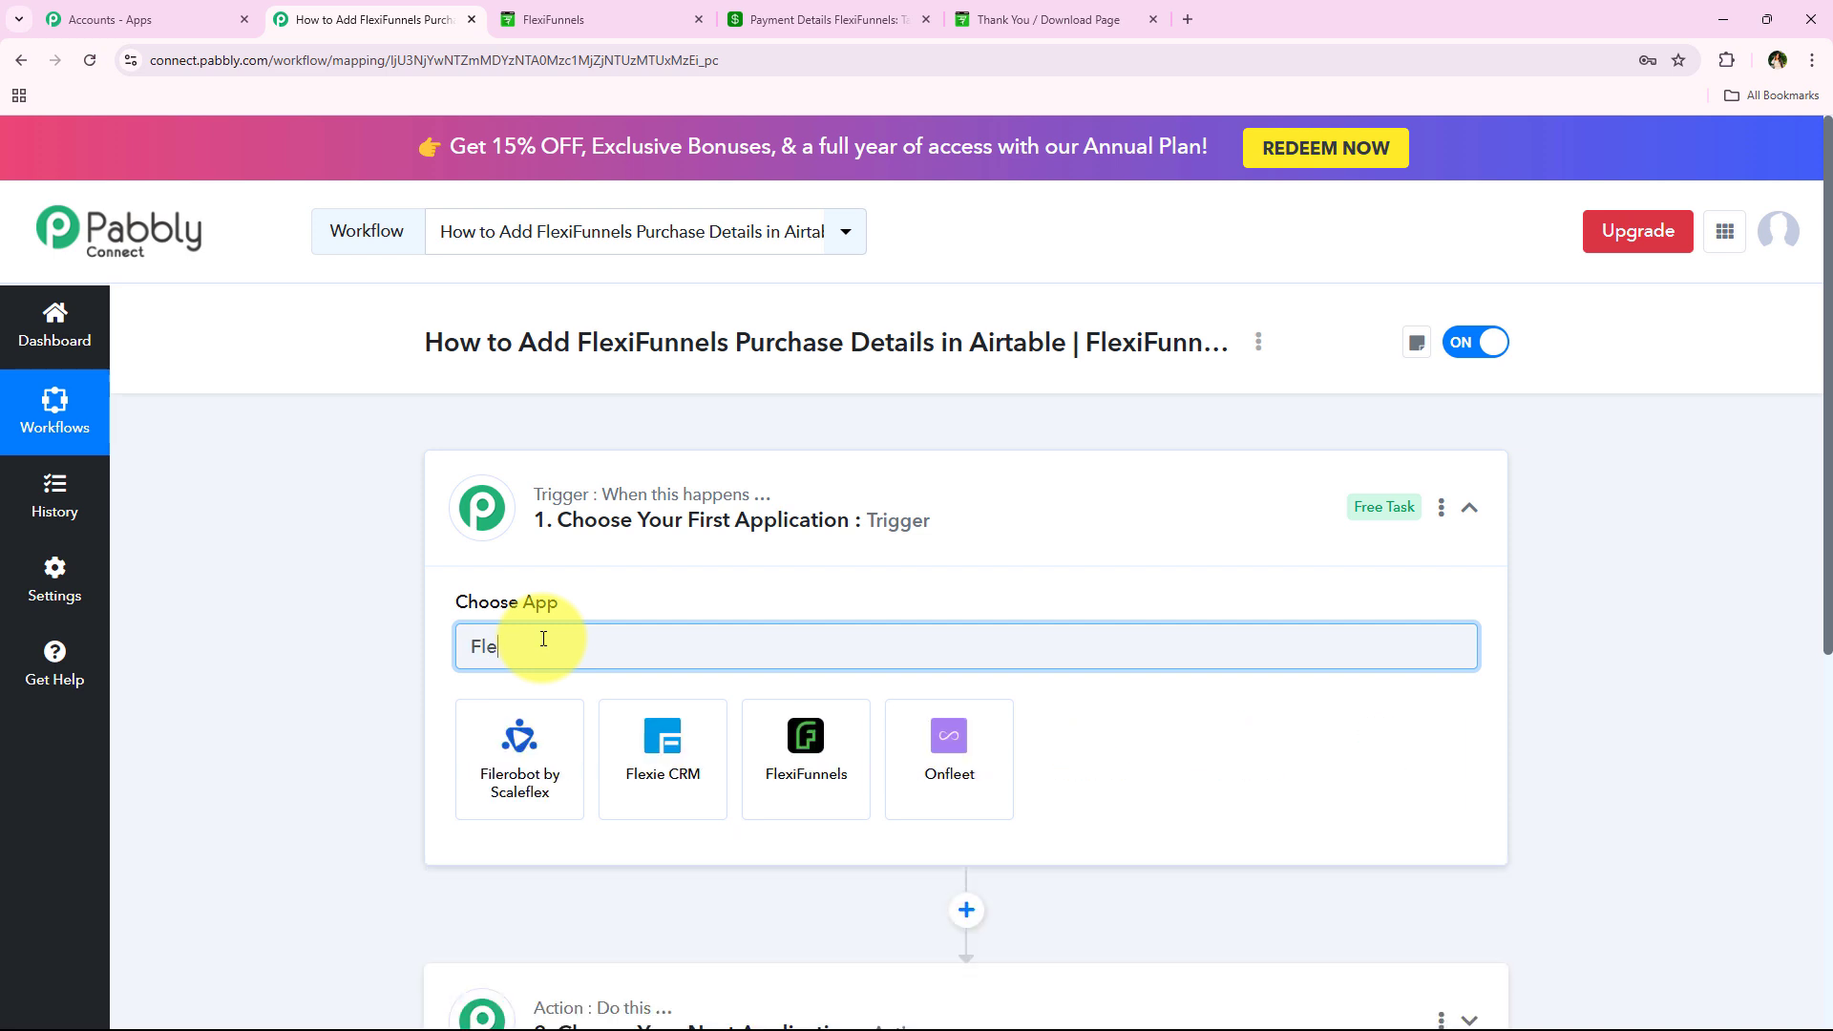
text(xi)
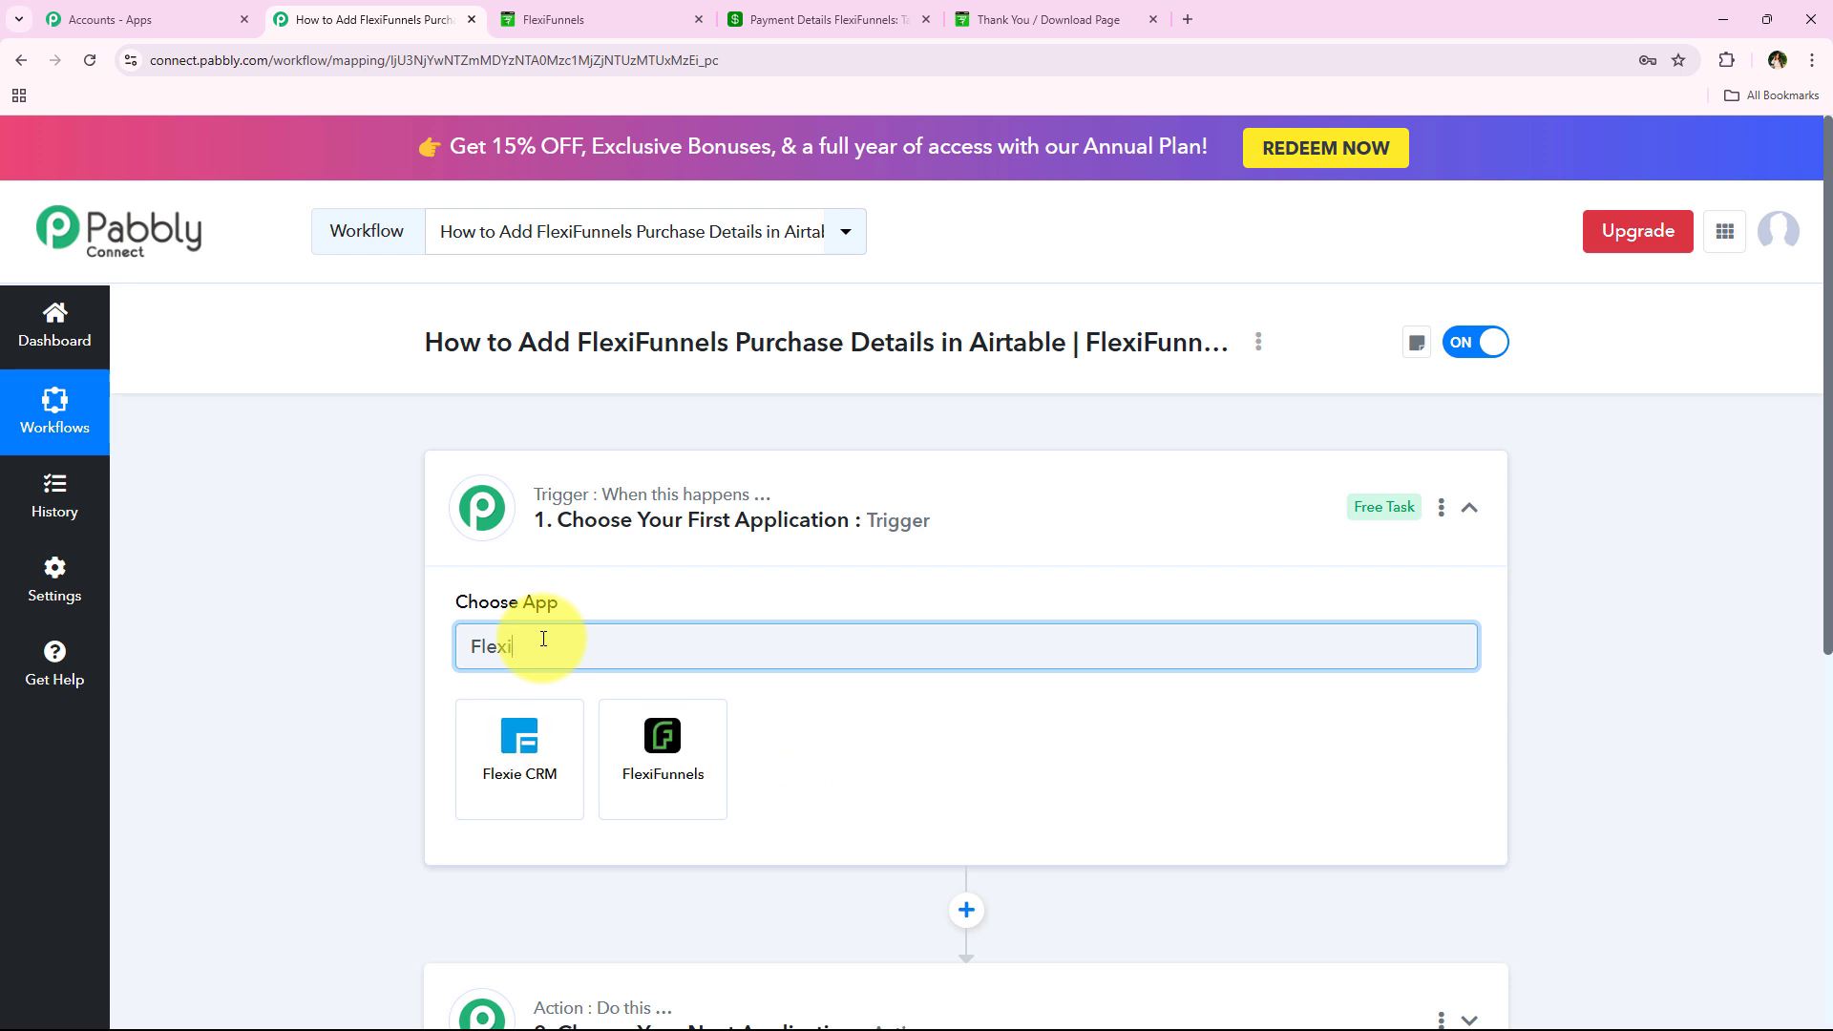
text(Funnels)
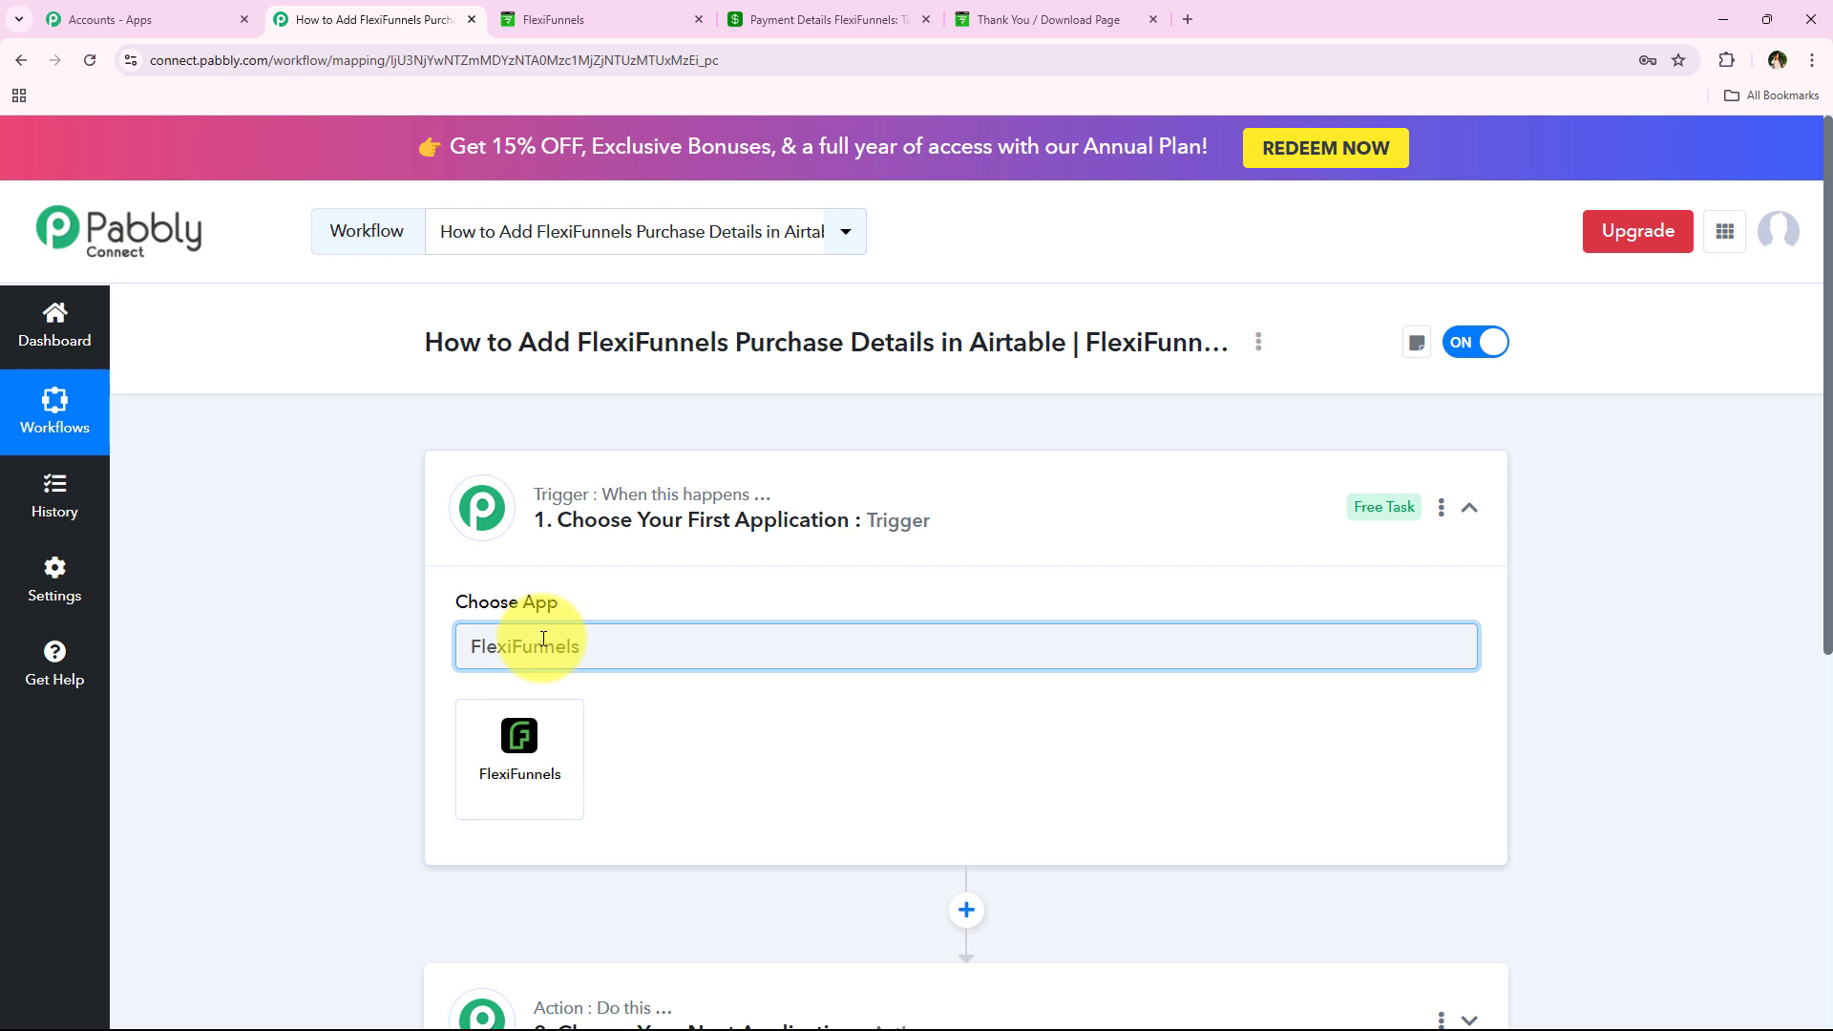
click(490, 802)
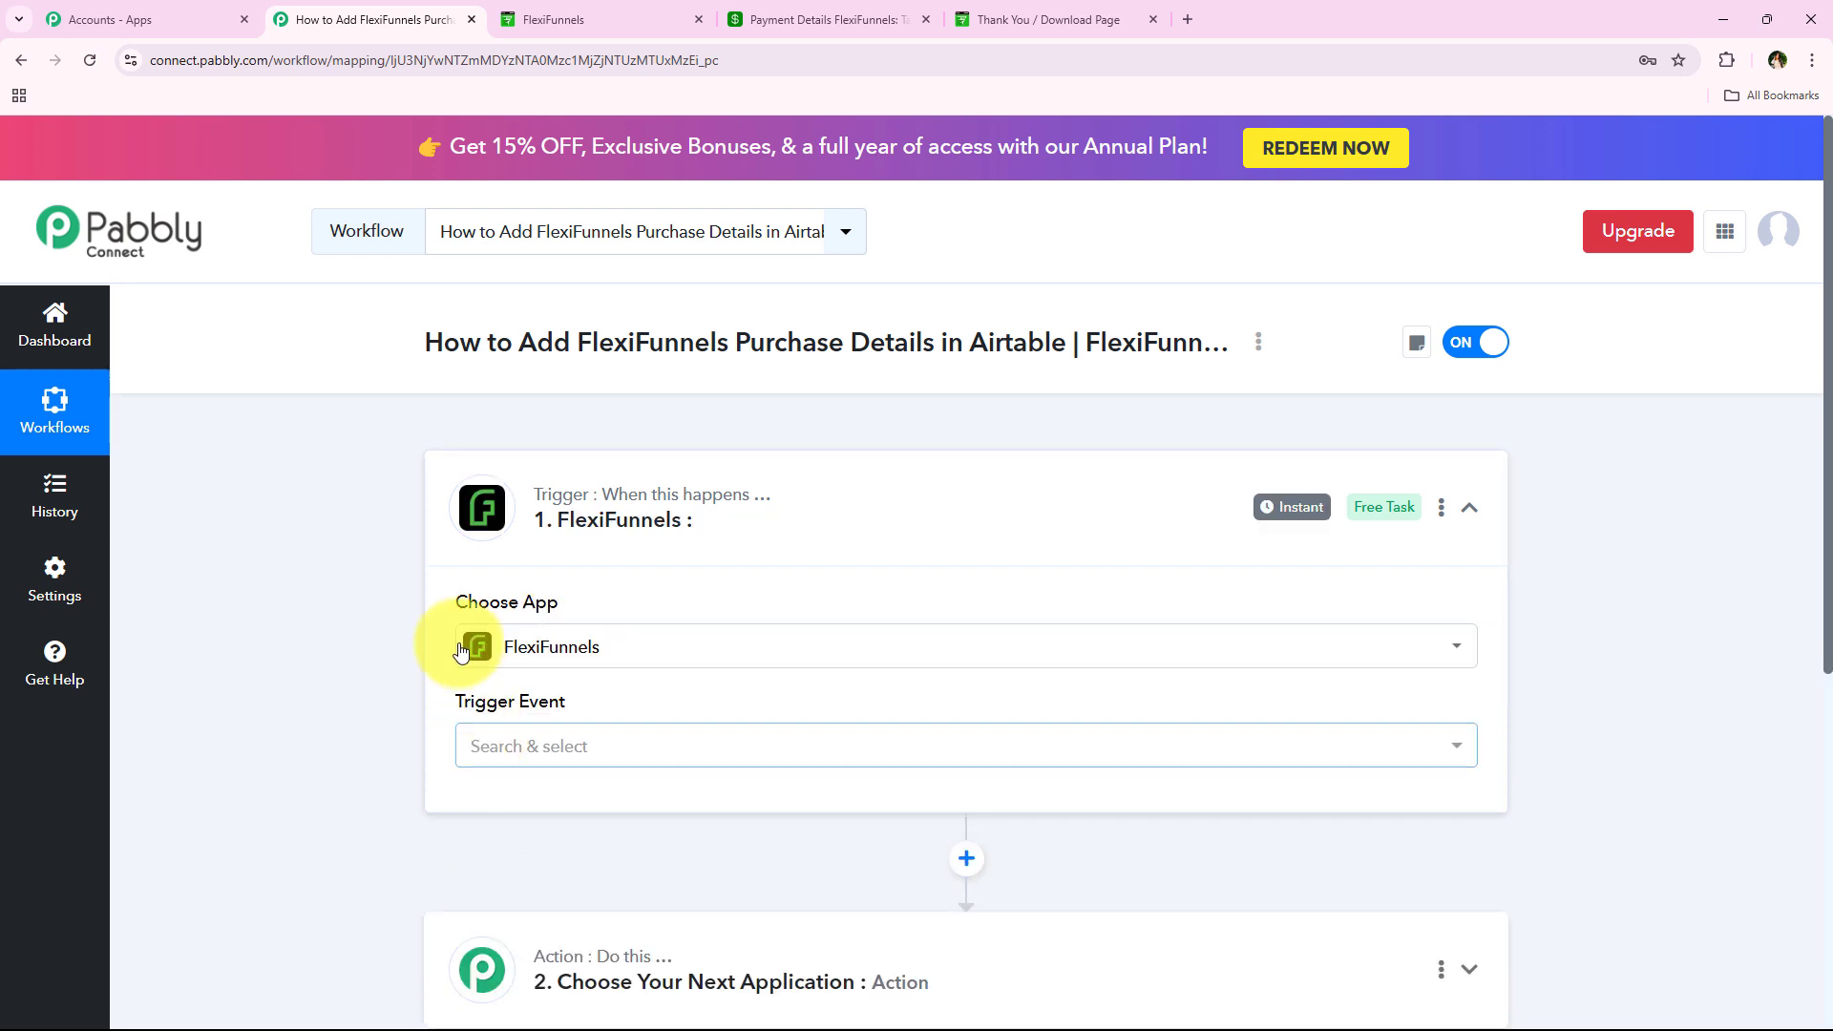
- Set the FlexiFunnels trigger event to New Purchase
click(491, 747)
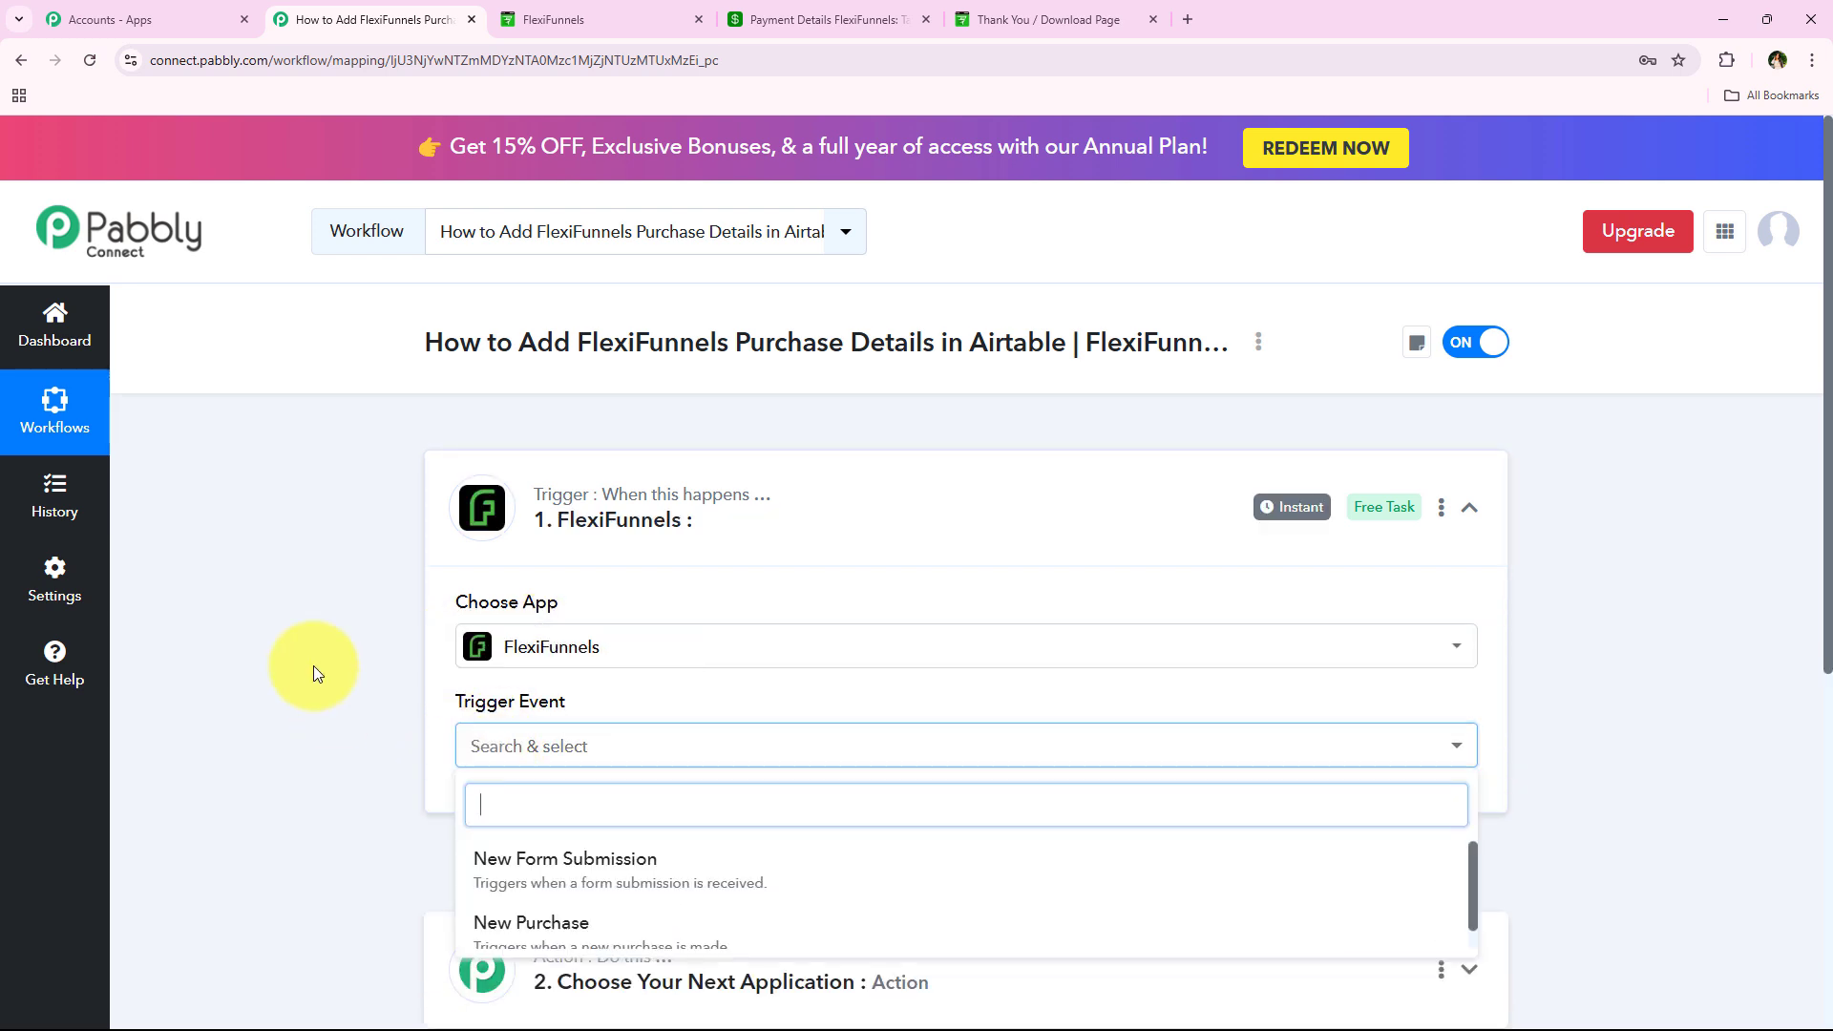
scroll(347, 675, down, 1)
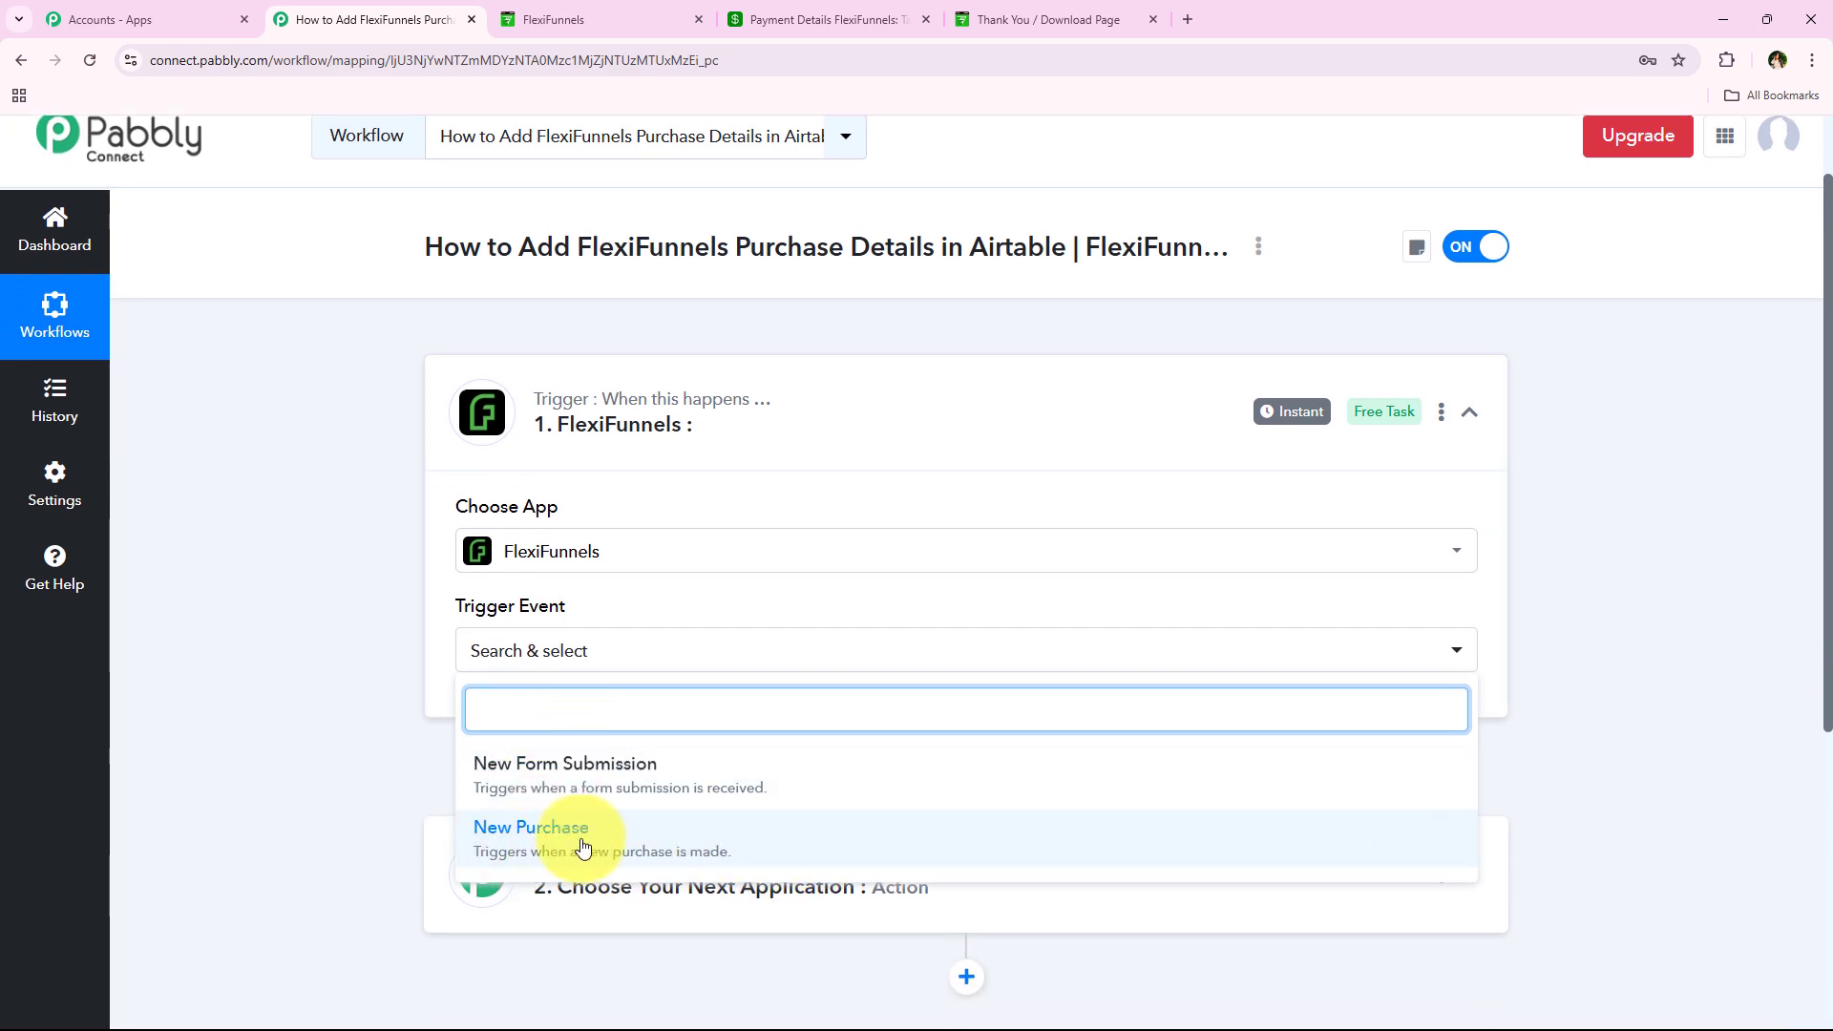
click(716, 841)
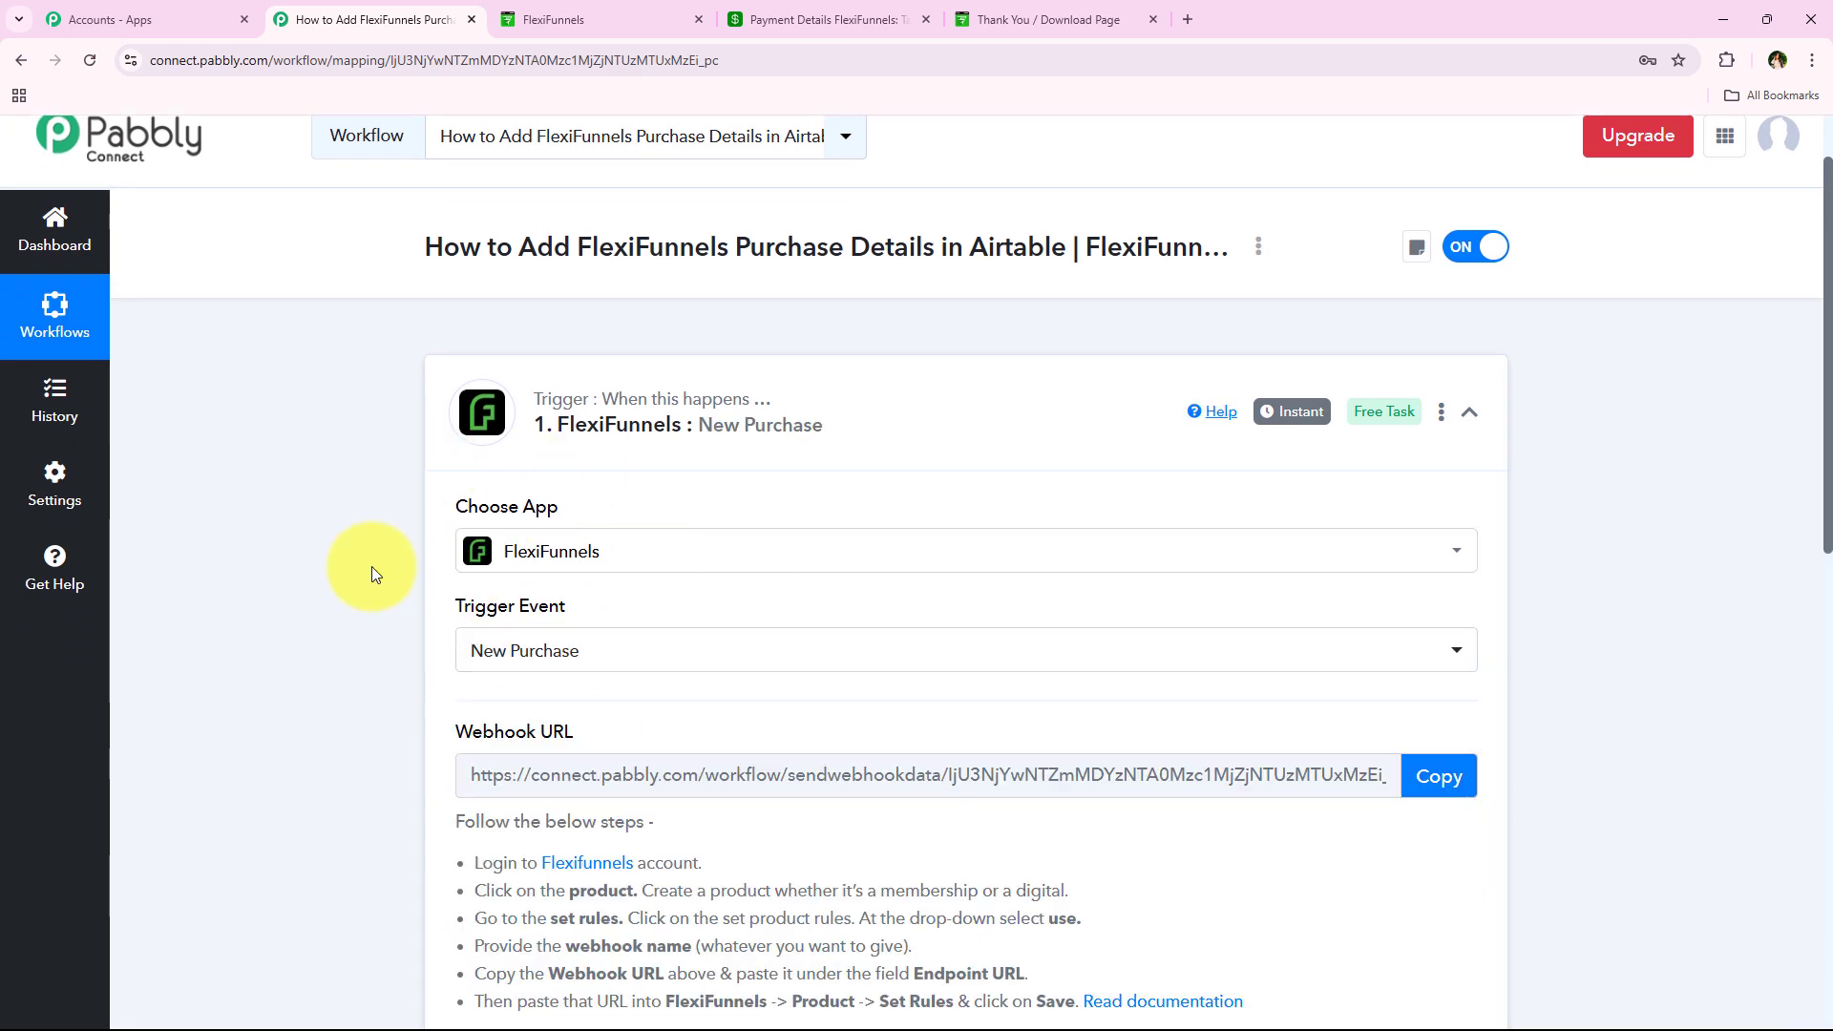
- Copy the FlexiFunnels trigger's webhook URL and review the setup instructions listed below it
scroll(260, 502, down, 4)
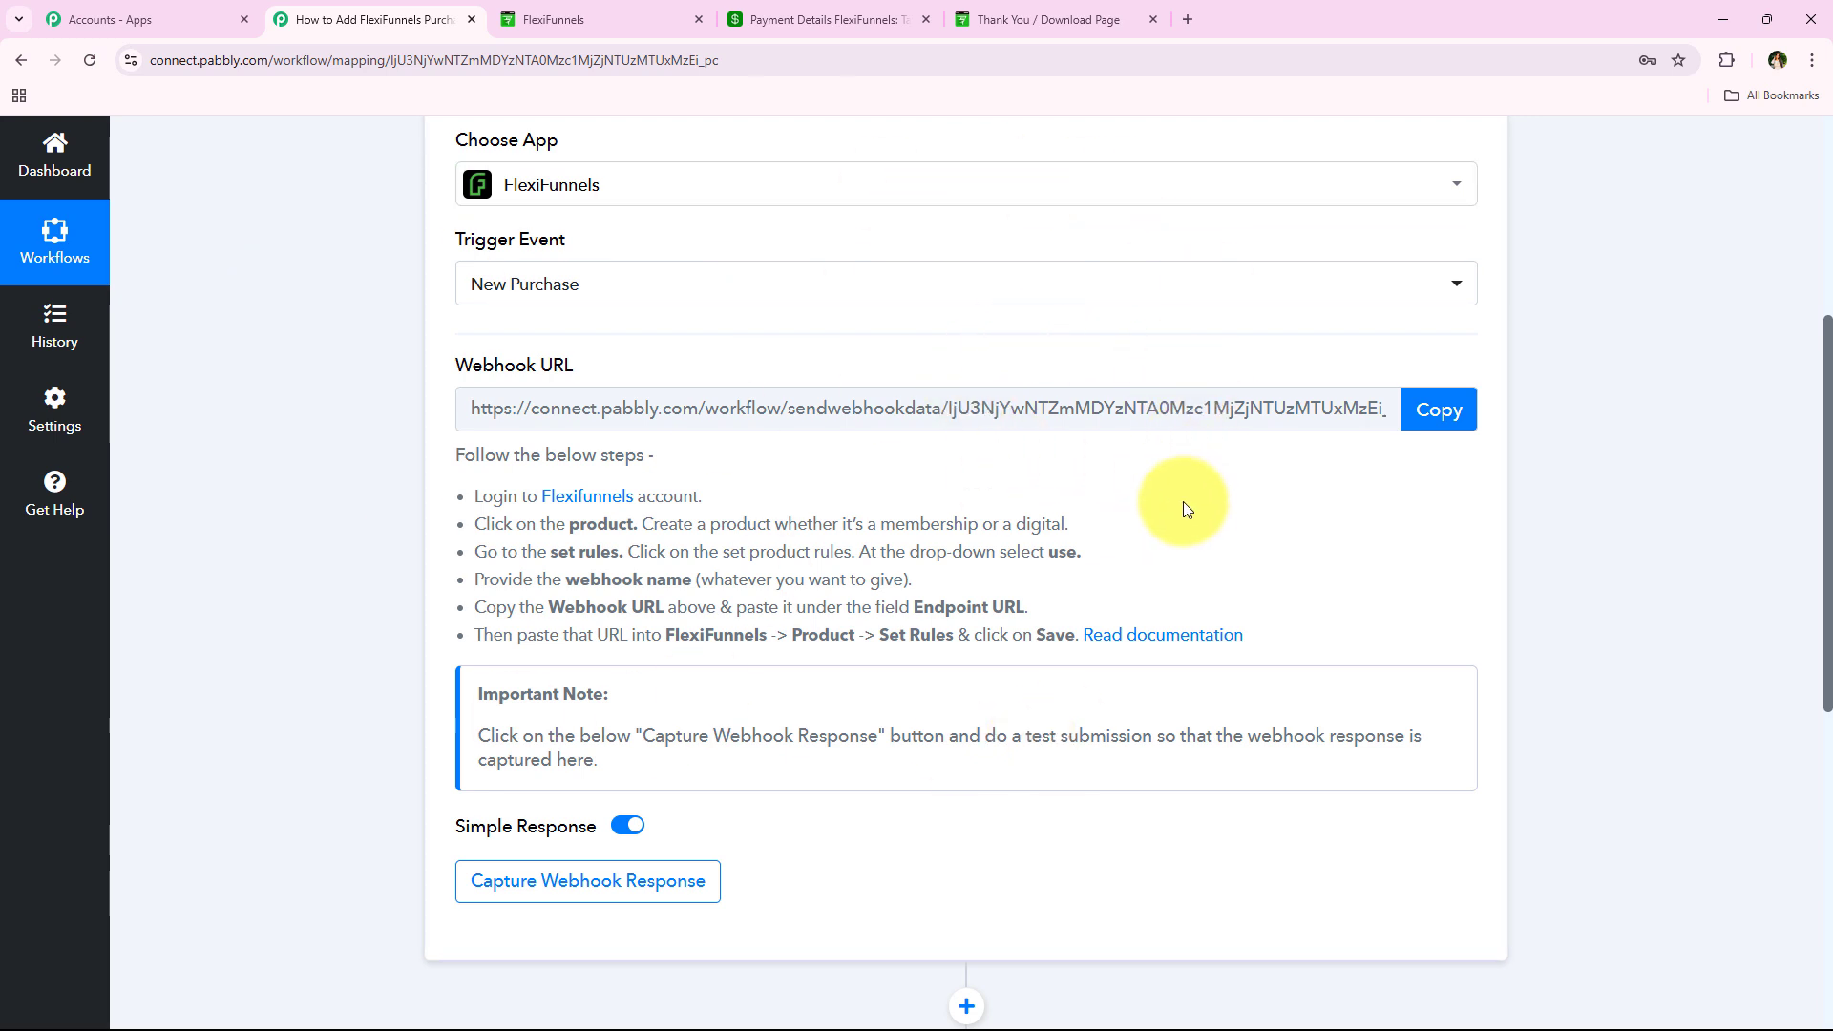
scroll(412, 475, up, 1)
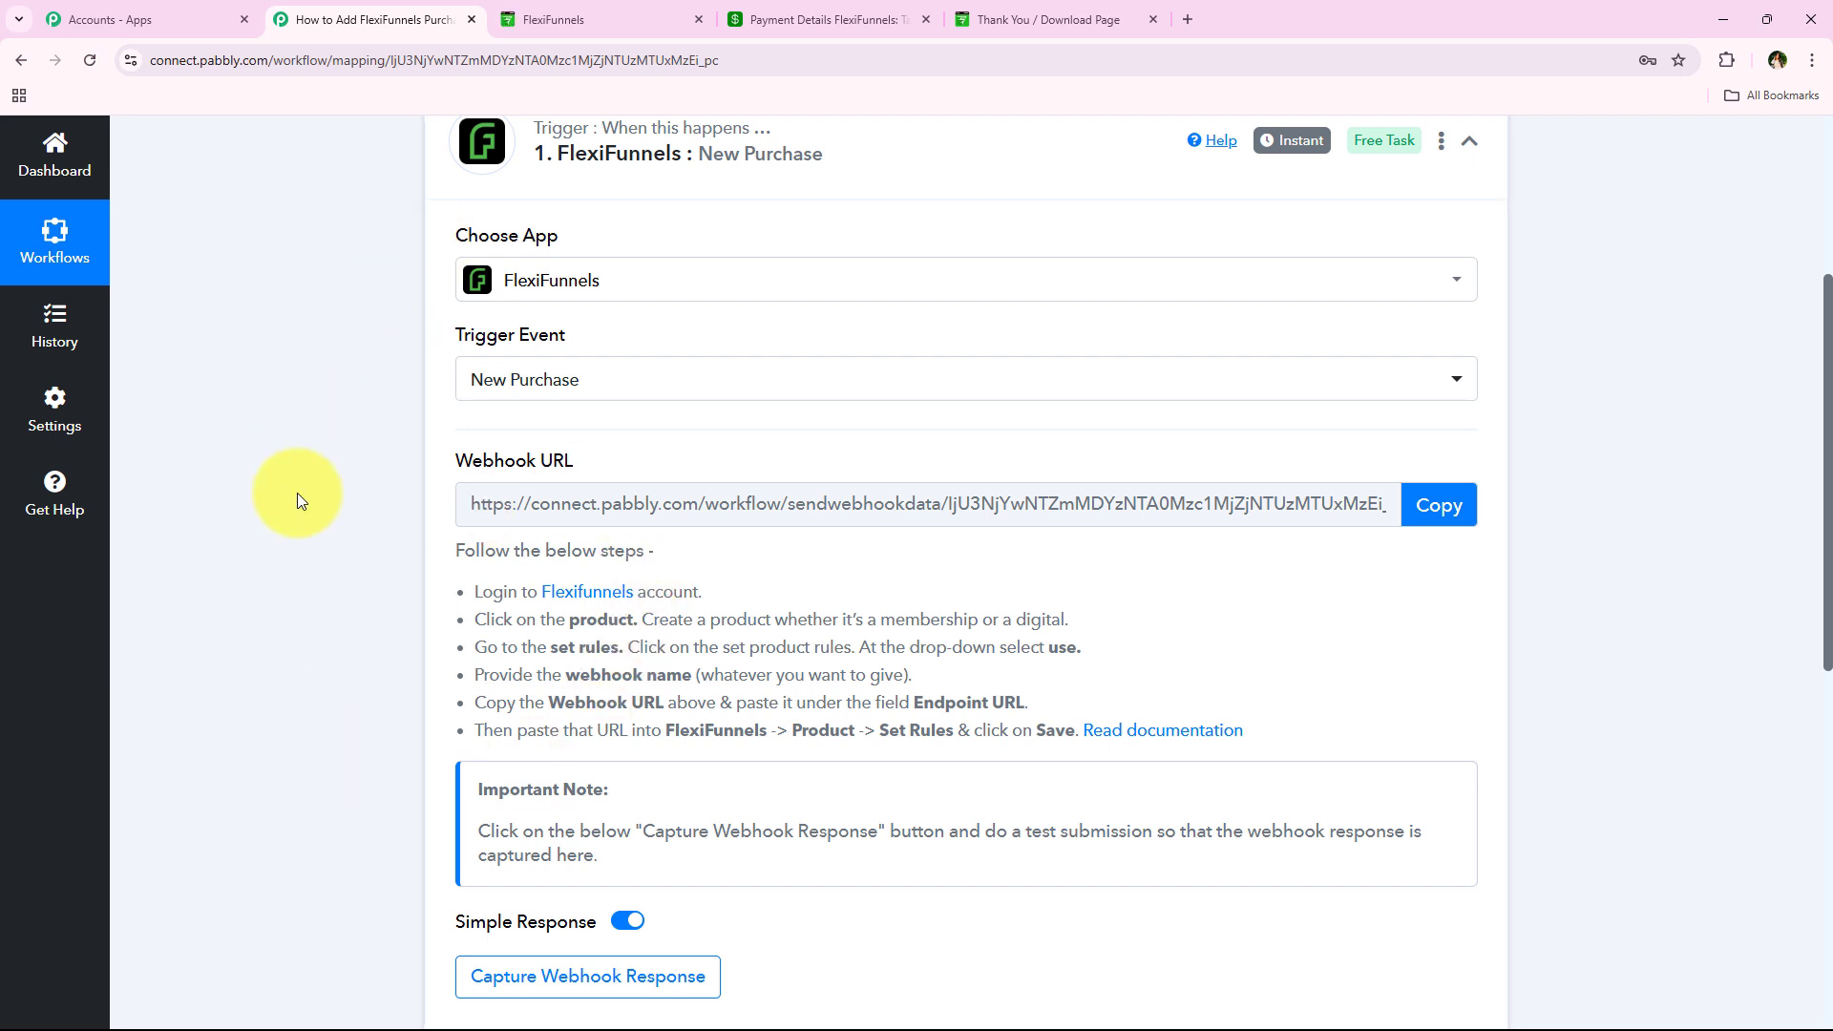
click(1419, 528)
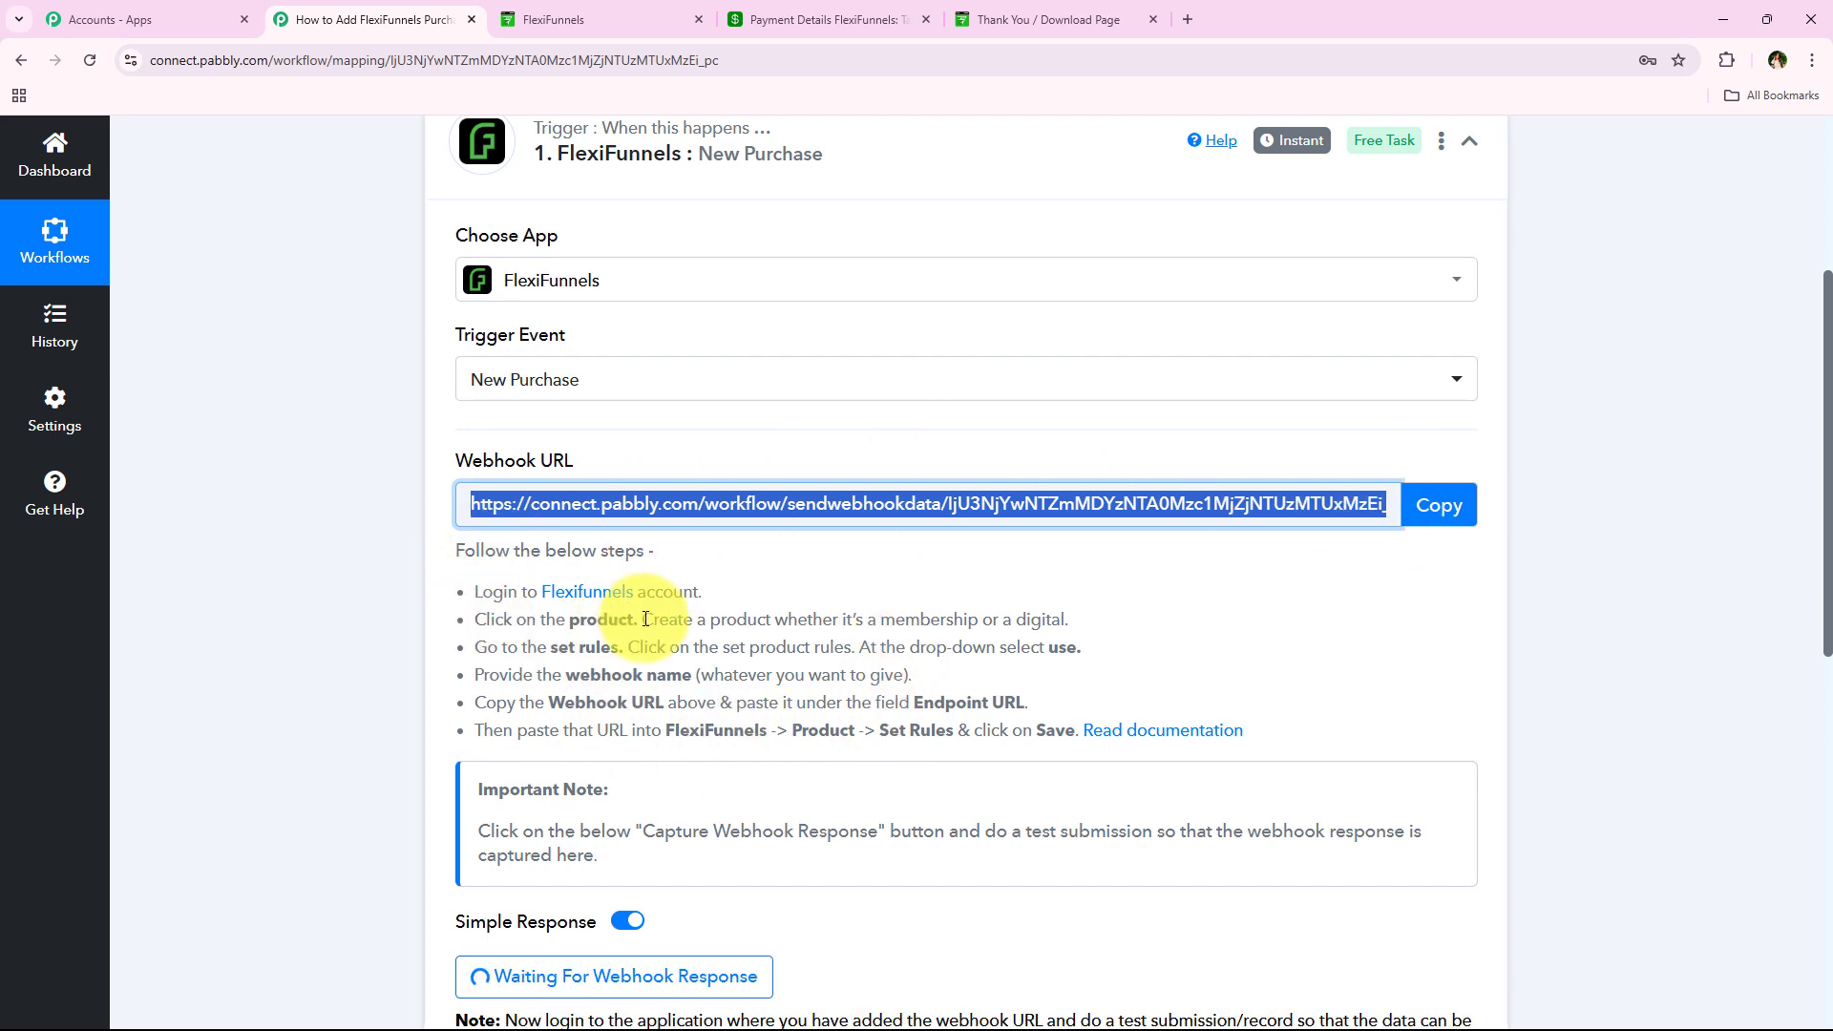
drag(473, 597, 1086, 629)
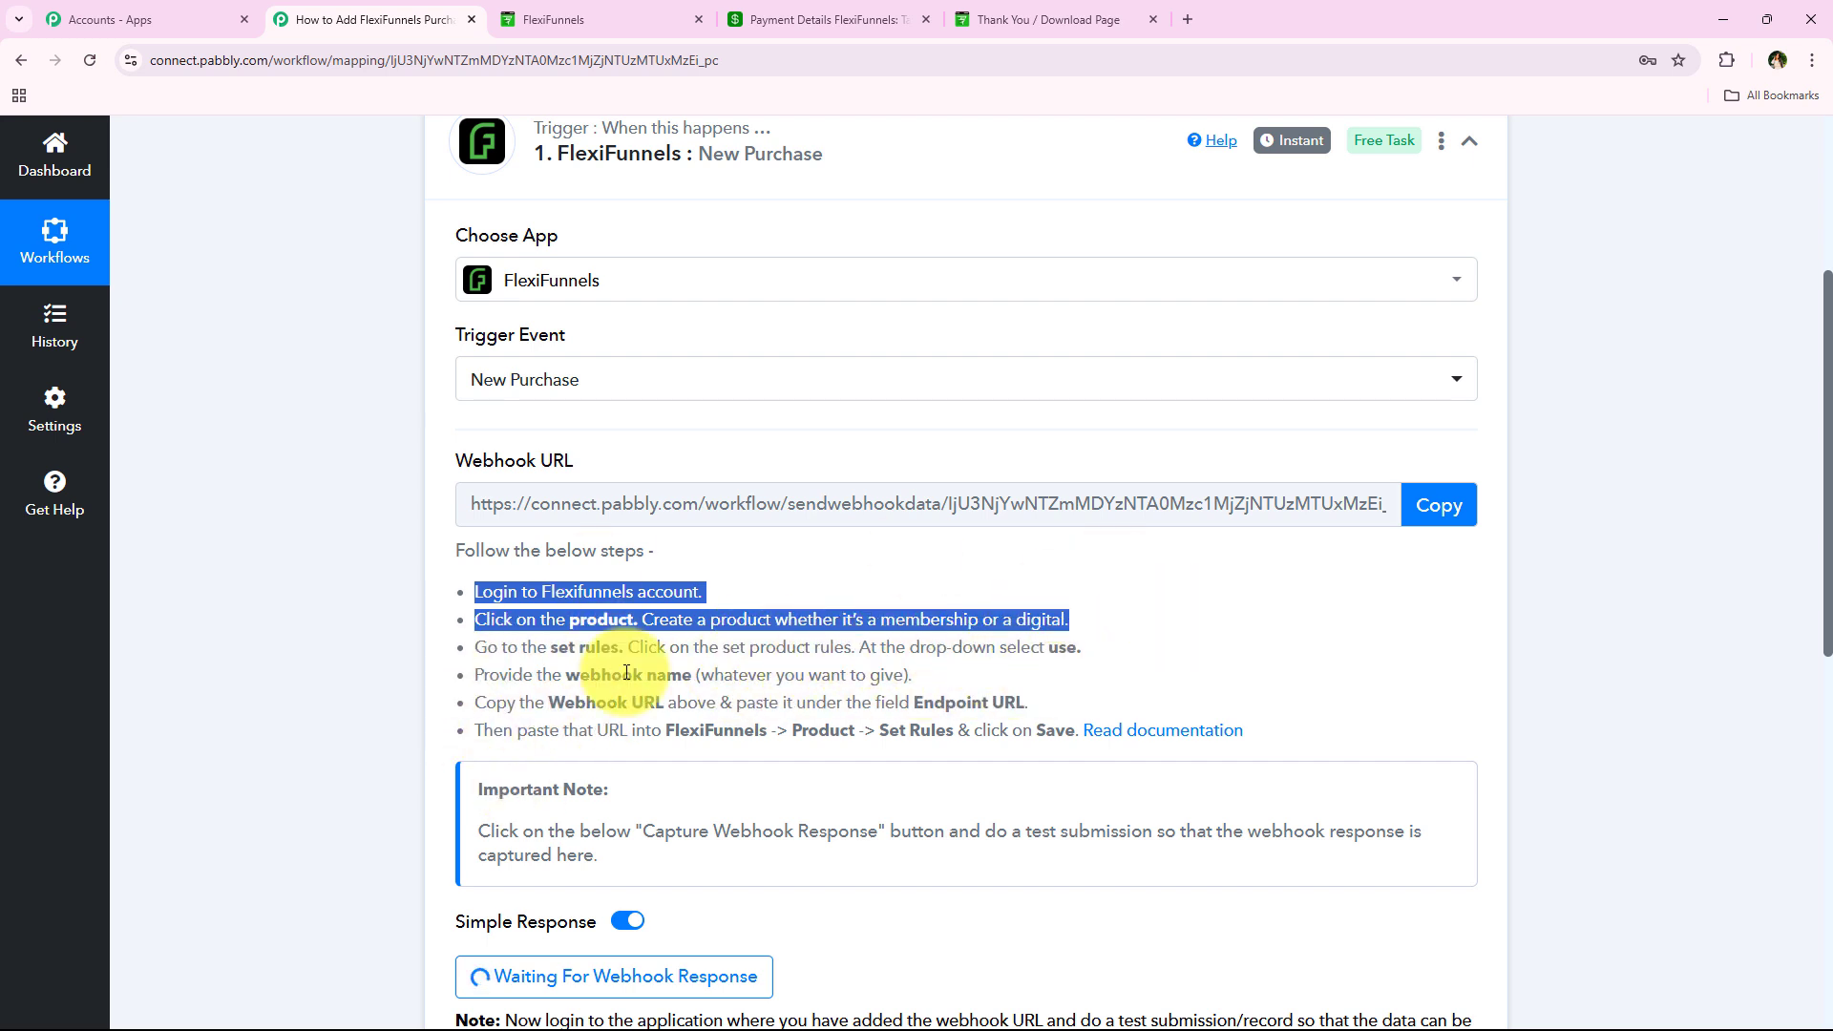
click(320, 680)
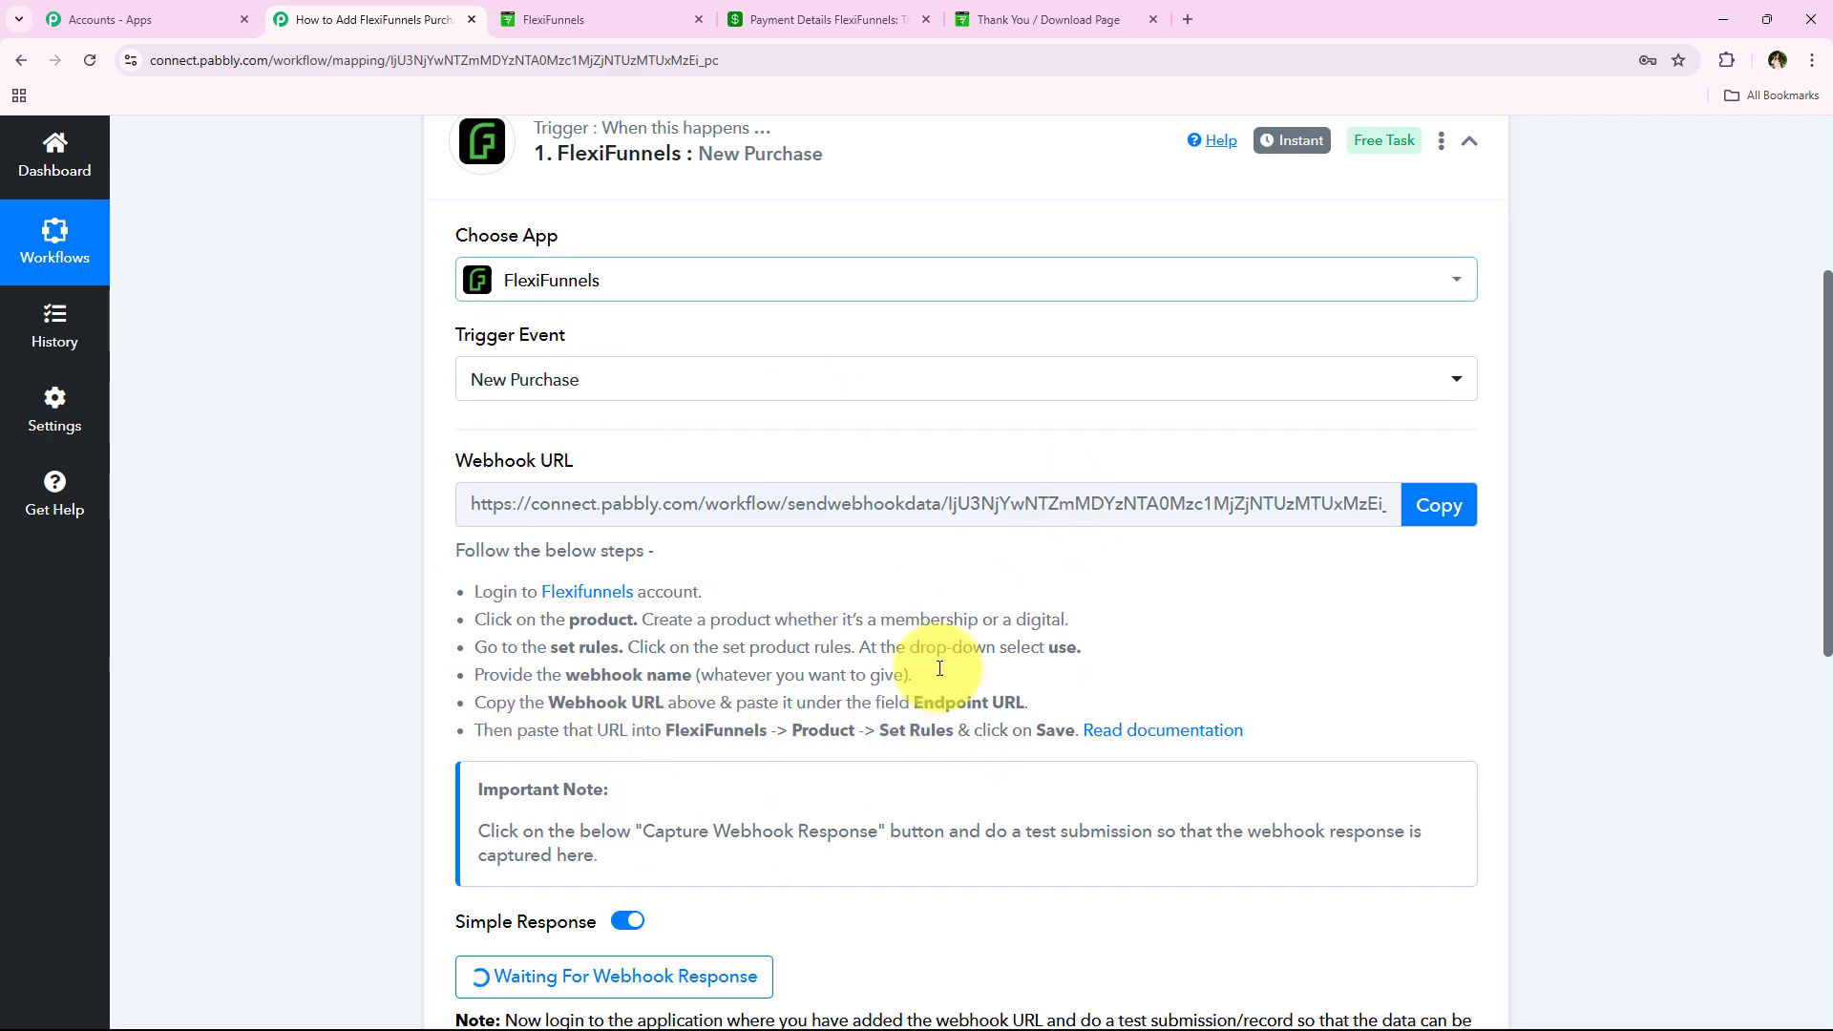
- Switch to FlexiFunnels, open the Programming in Python product for editing and start a new product rule
click(602, 19)
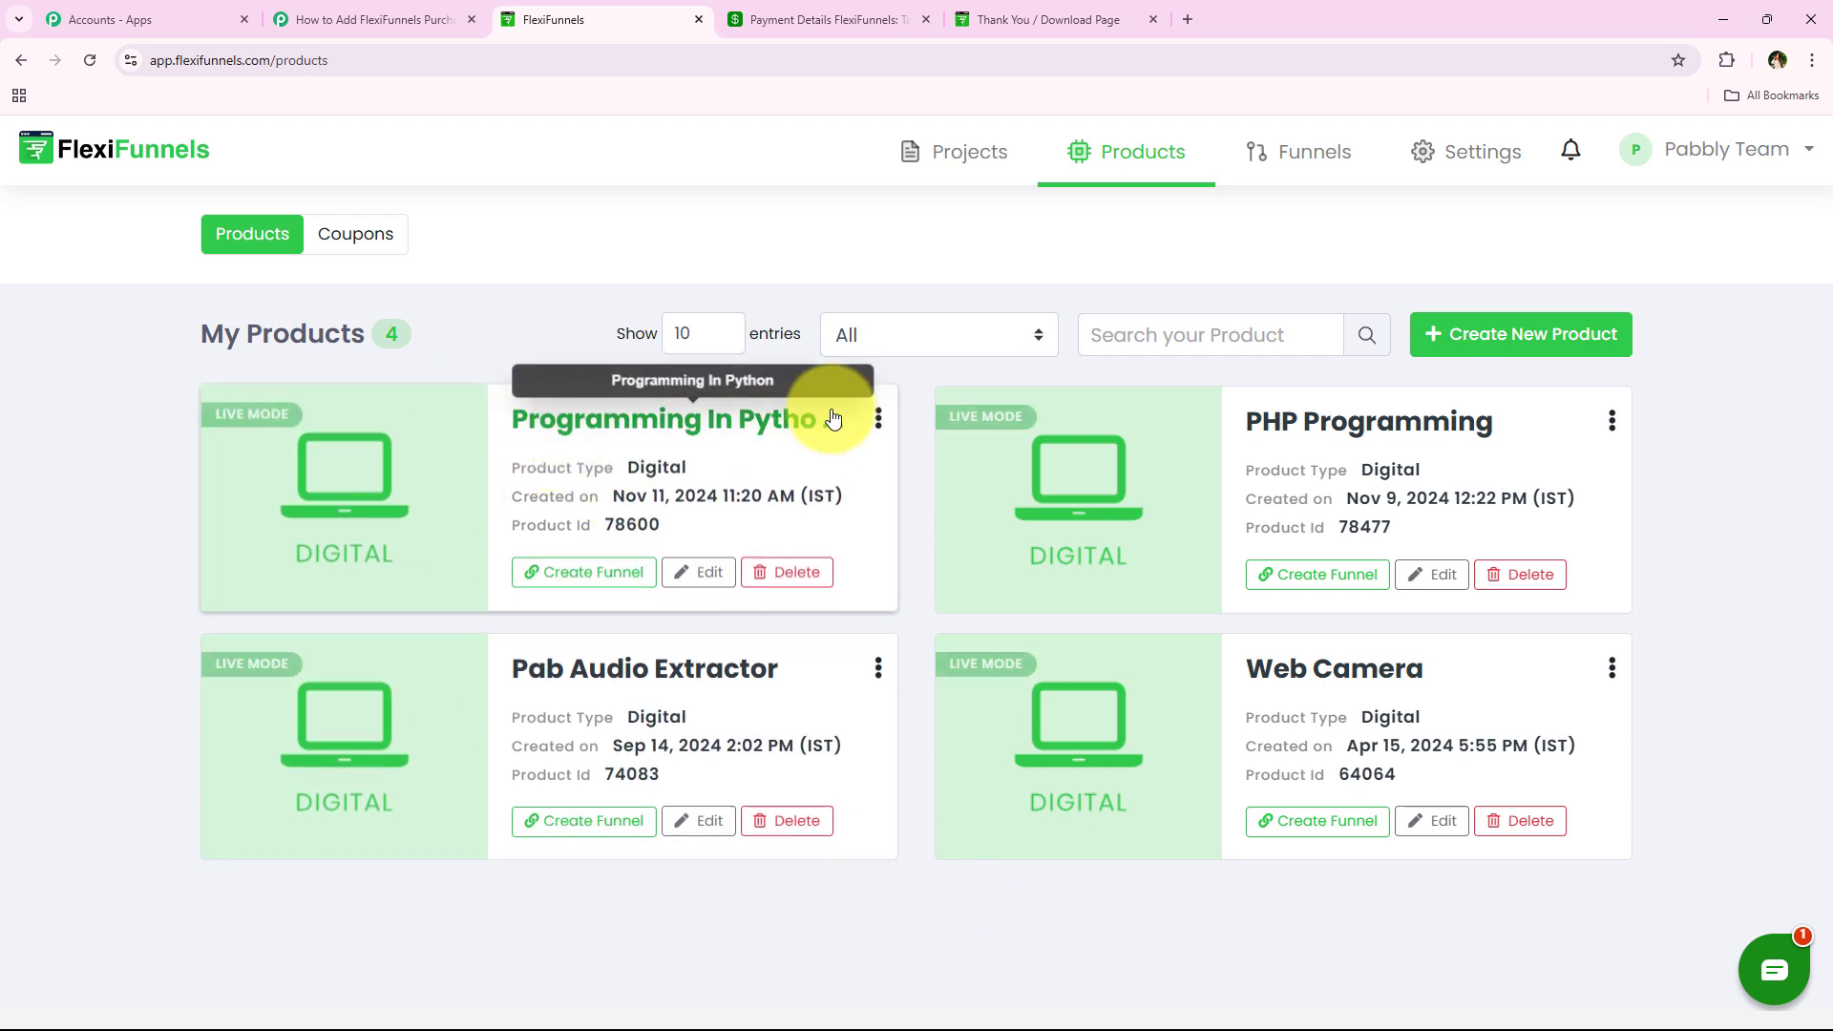
click(702, 575)
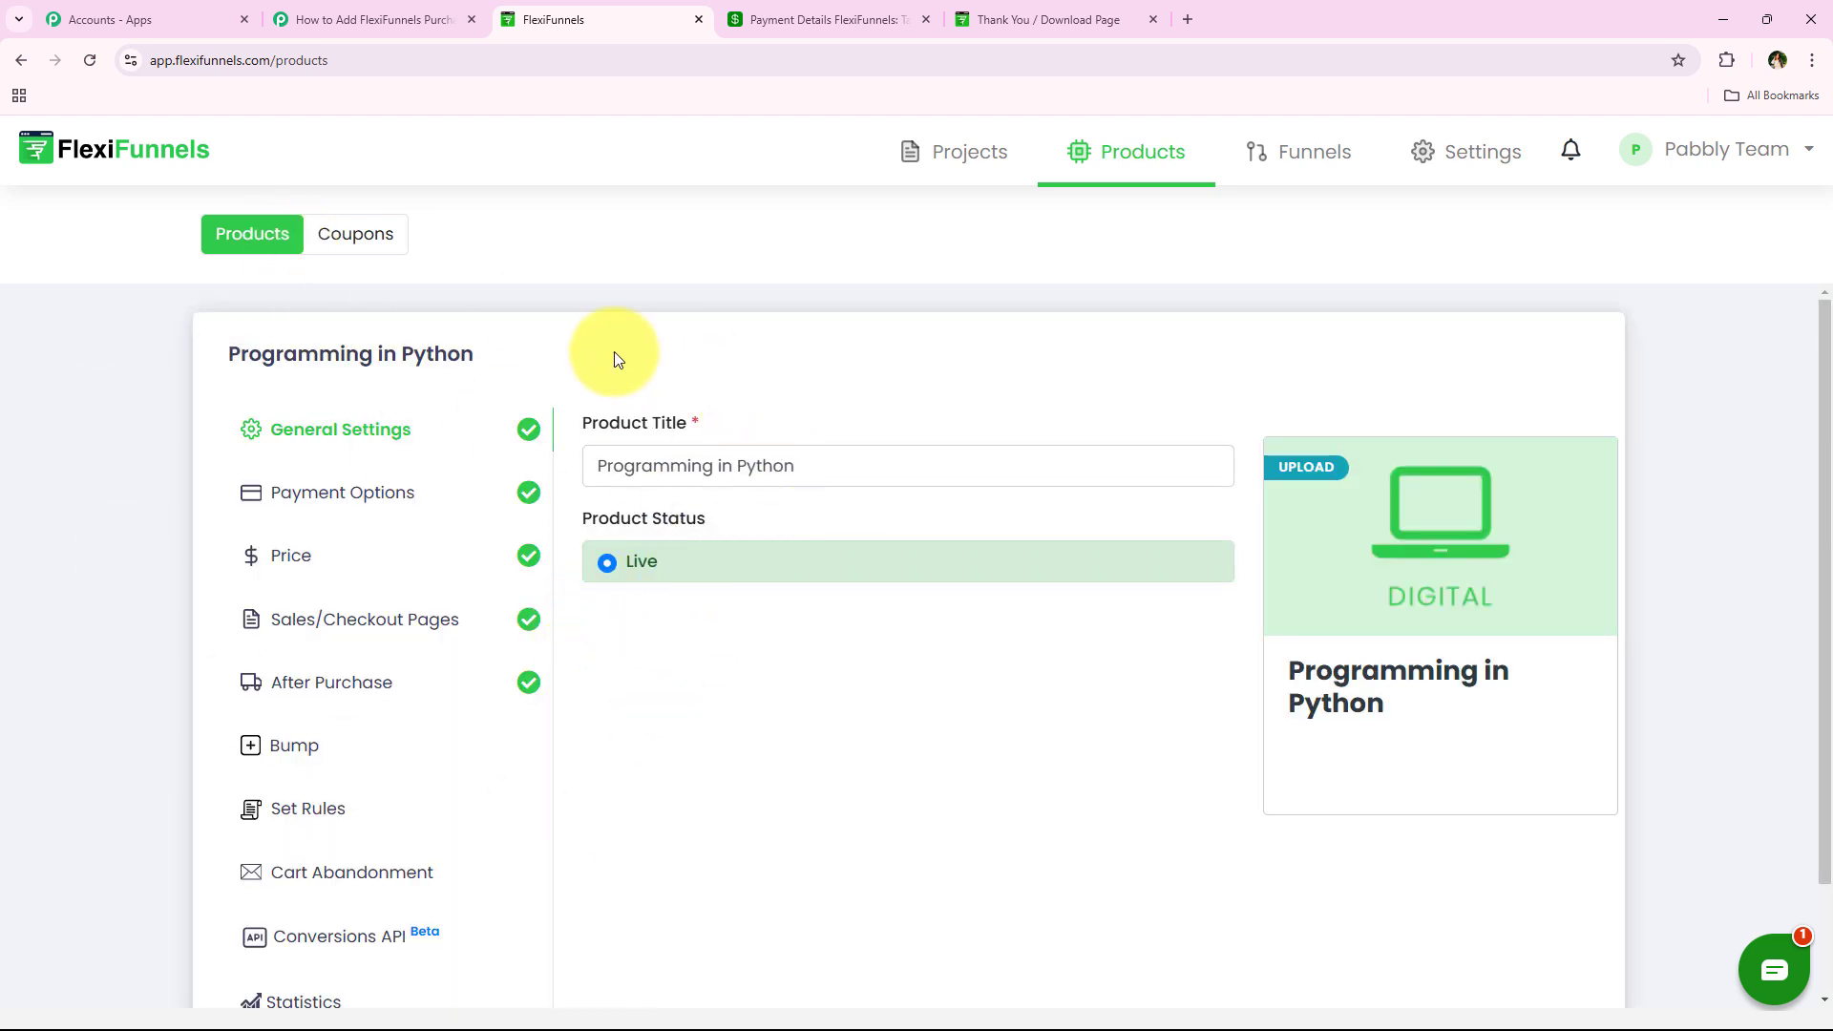
scroll(599, 472, down, 2)
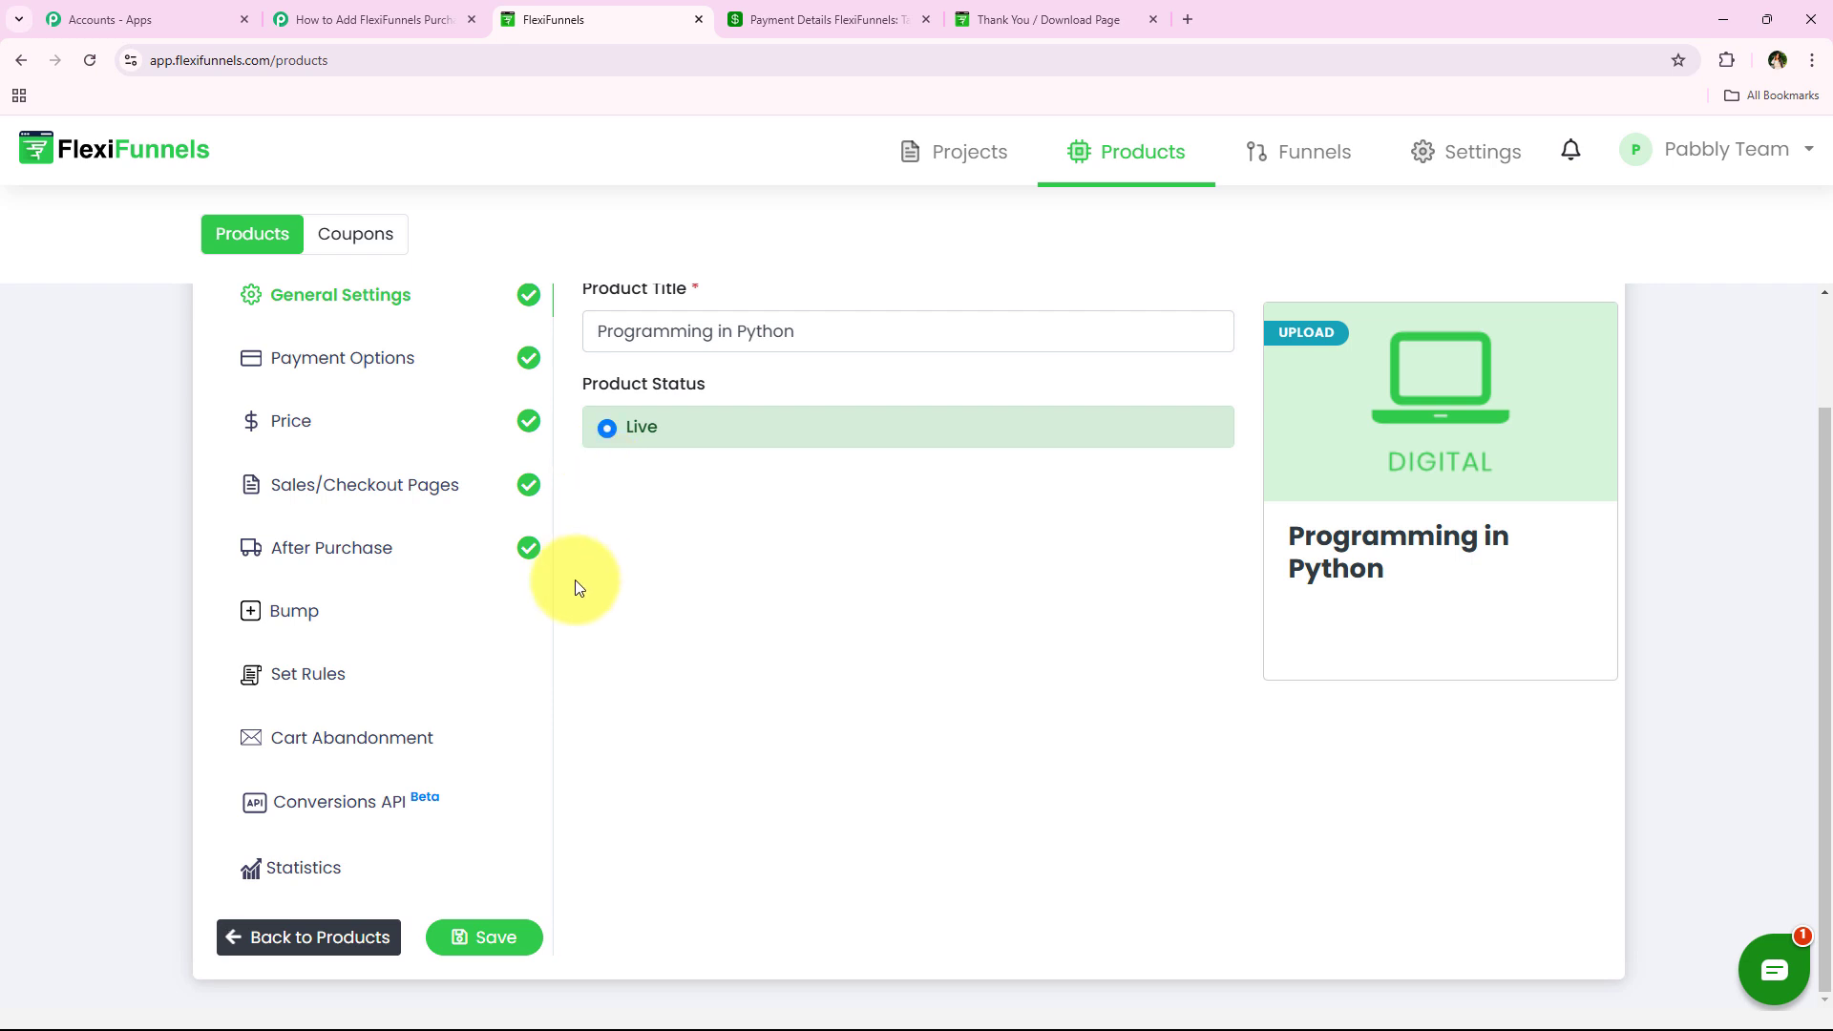
click(293, 686)
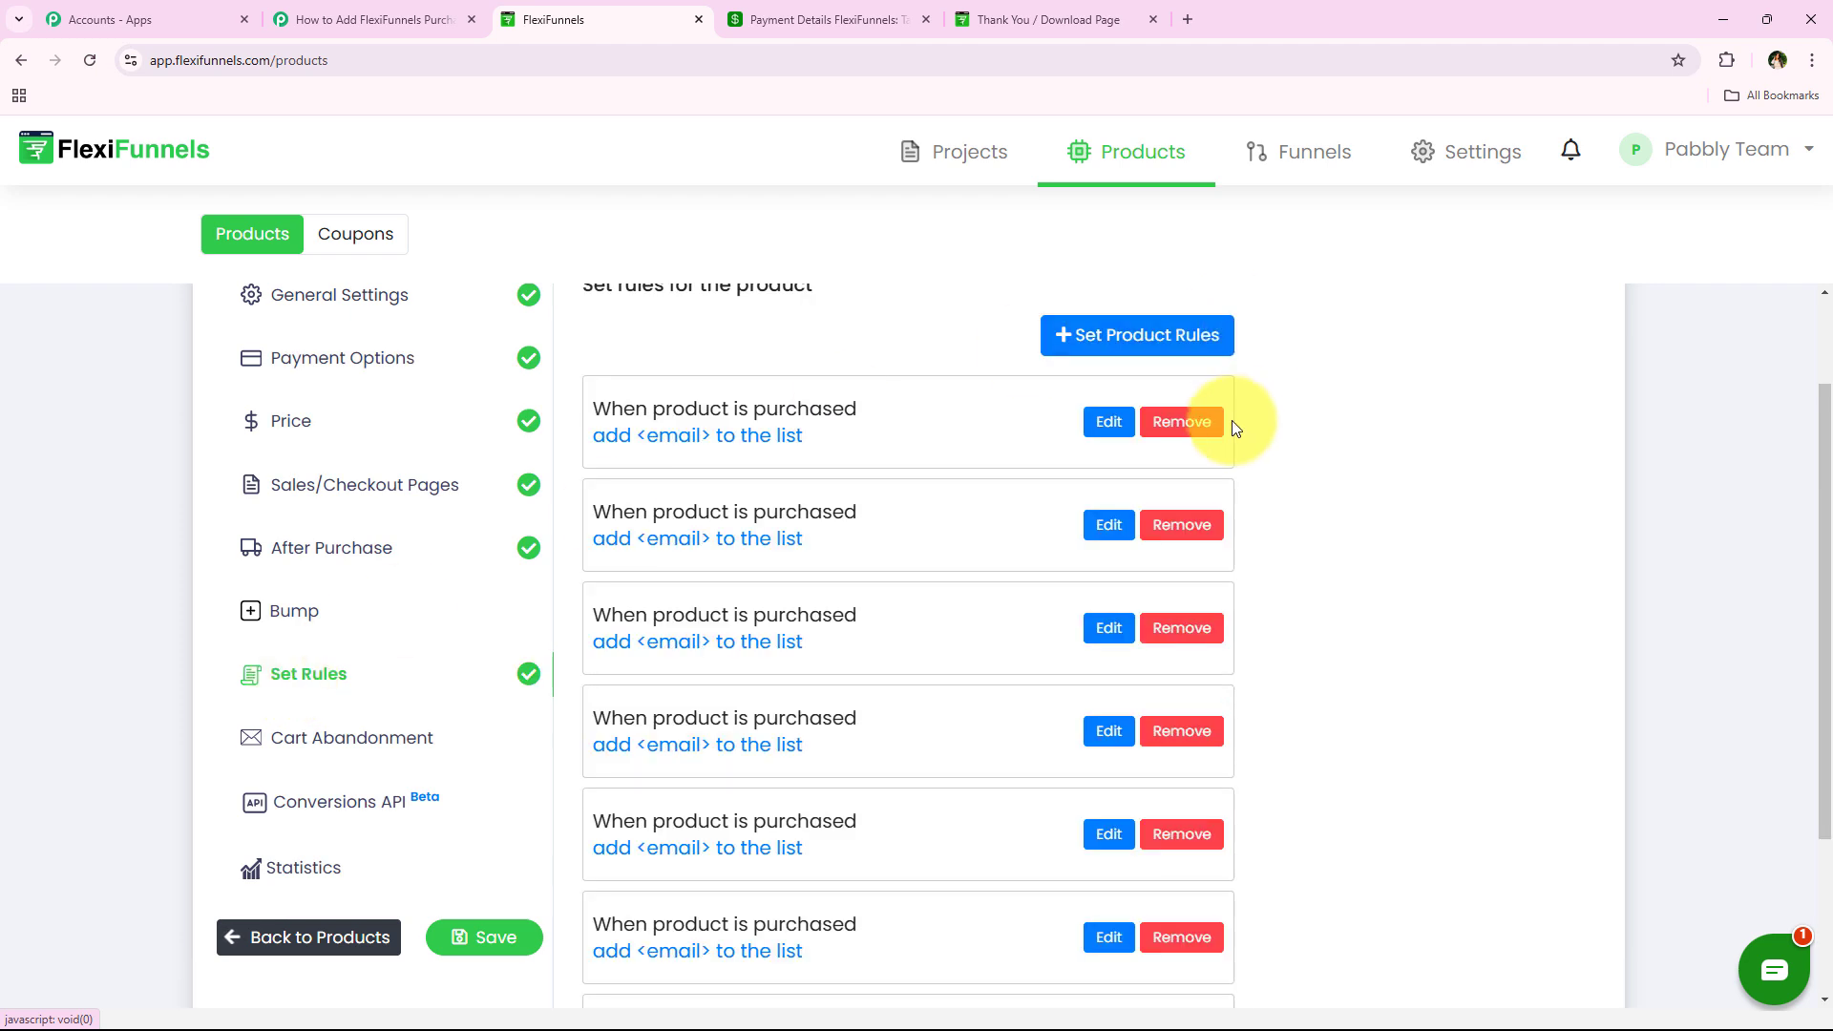
click(1086, 341)
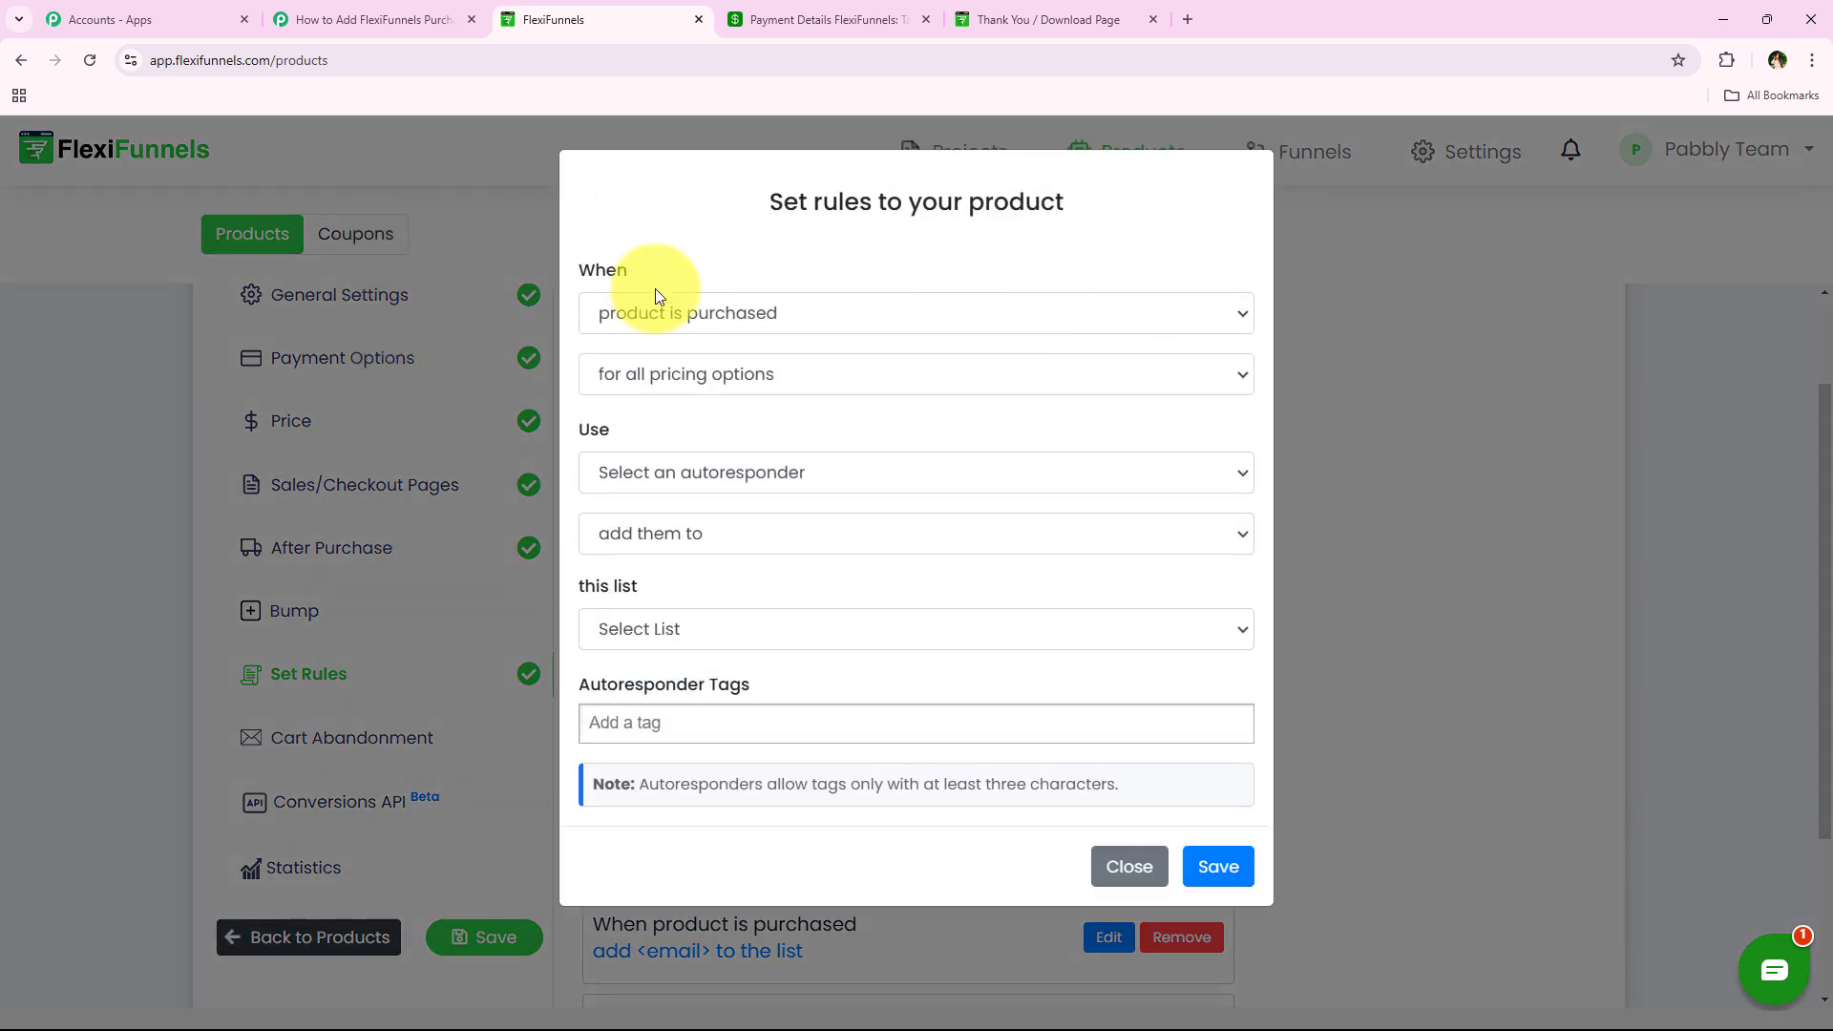
- Set the rule to run when the product is purchased, for all pricing options, using Webhook
click(750, 313)
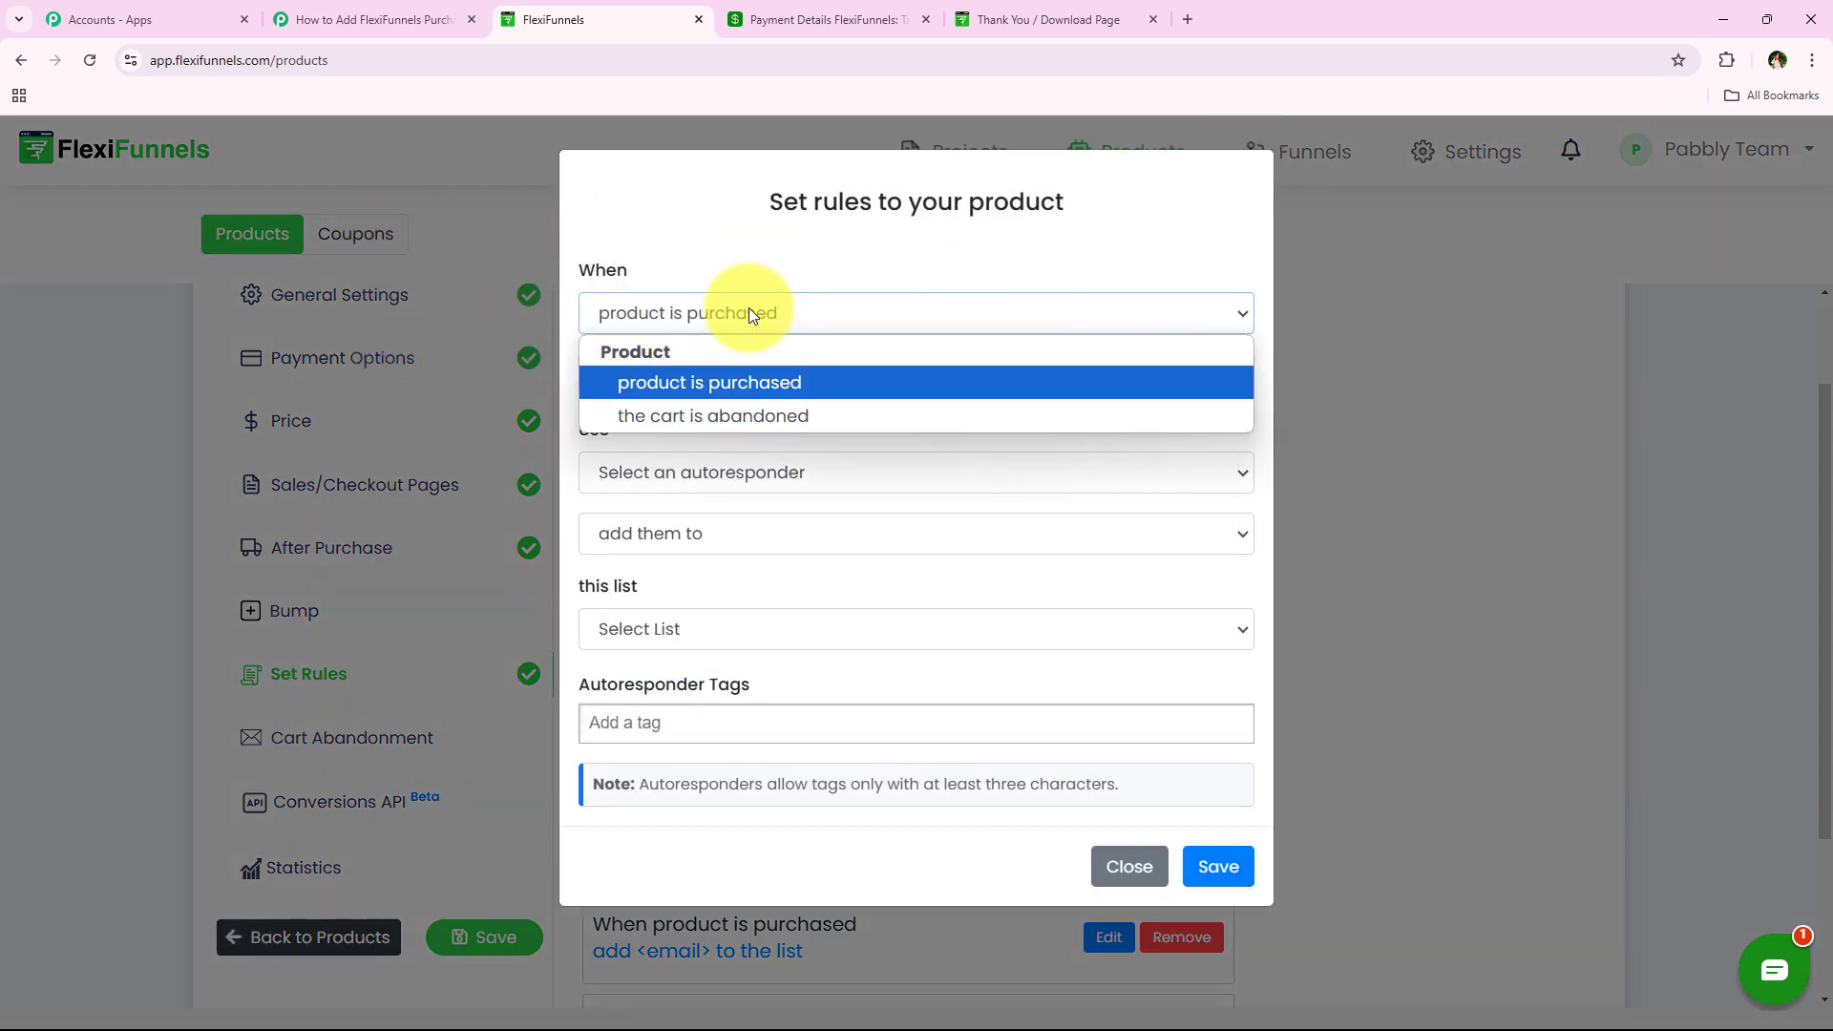
click(718, 373)
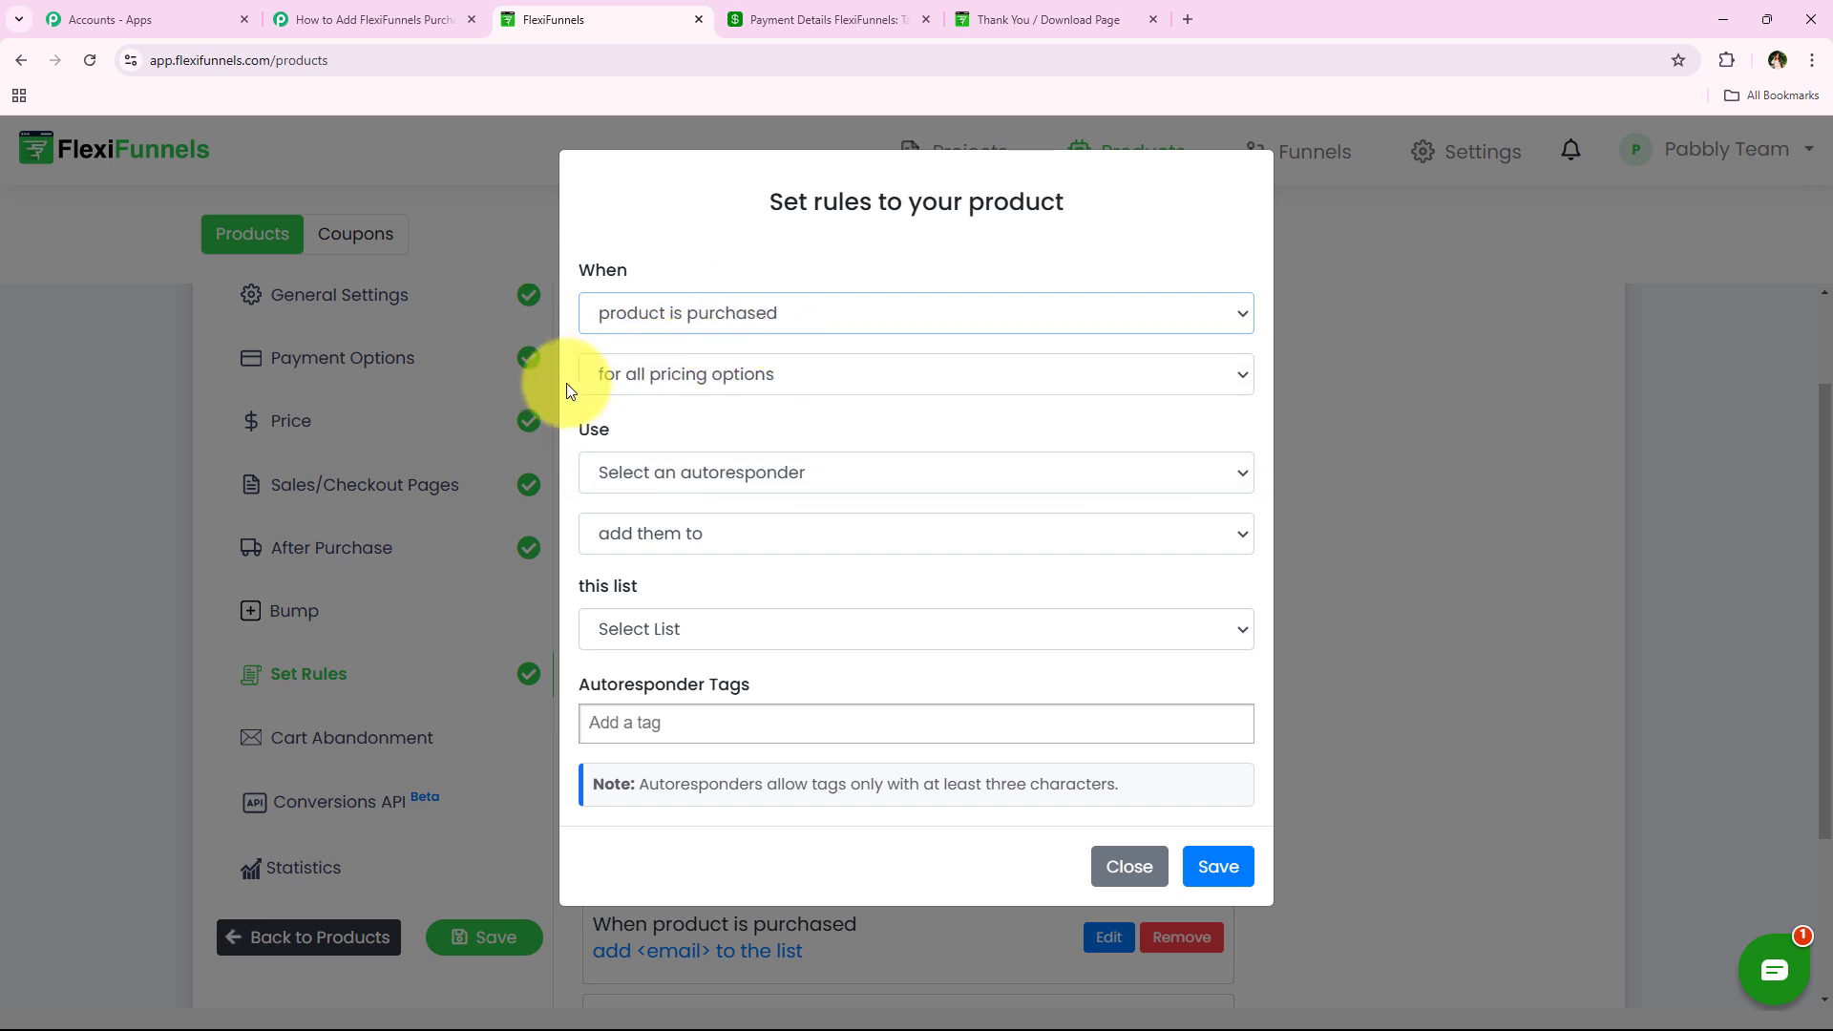
click(693, 370)
click(702, 372)
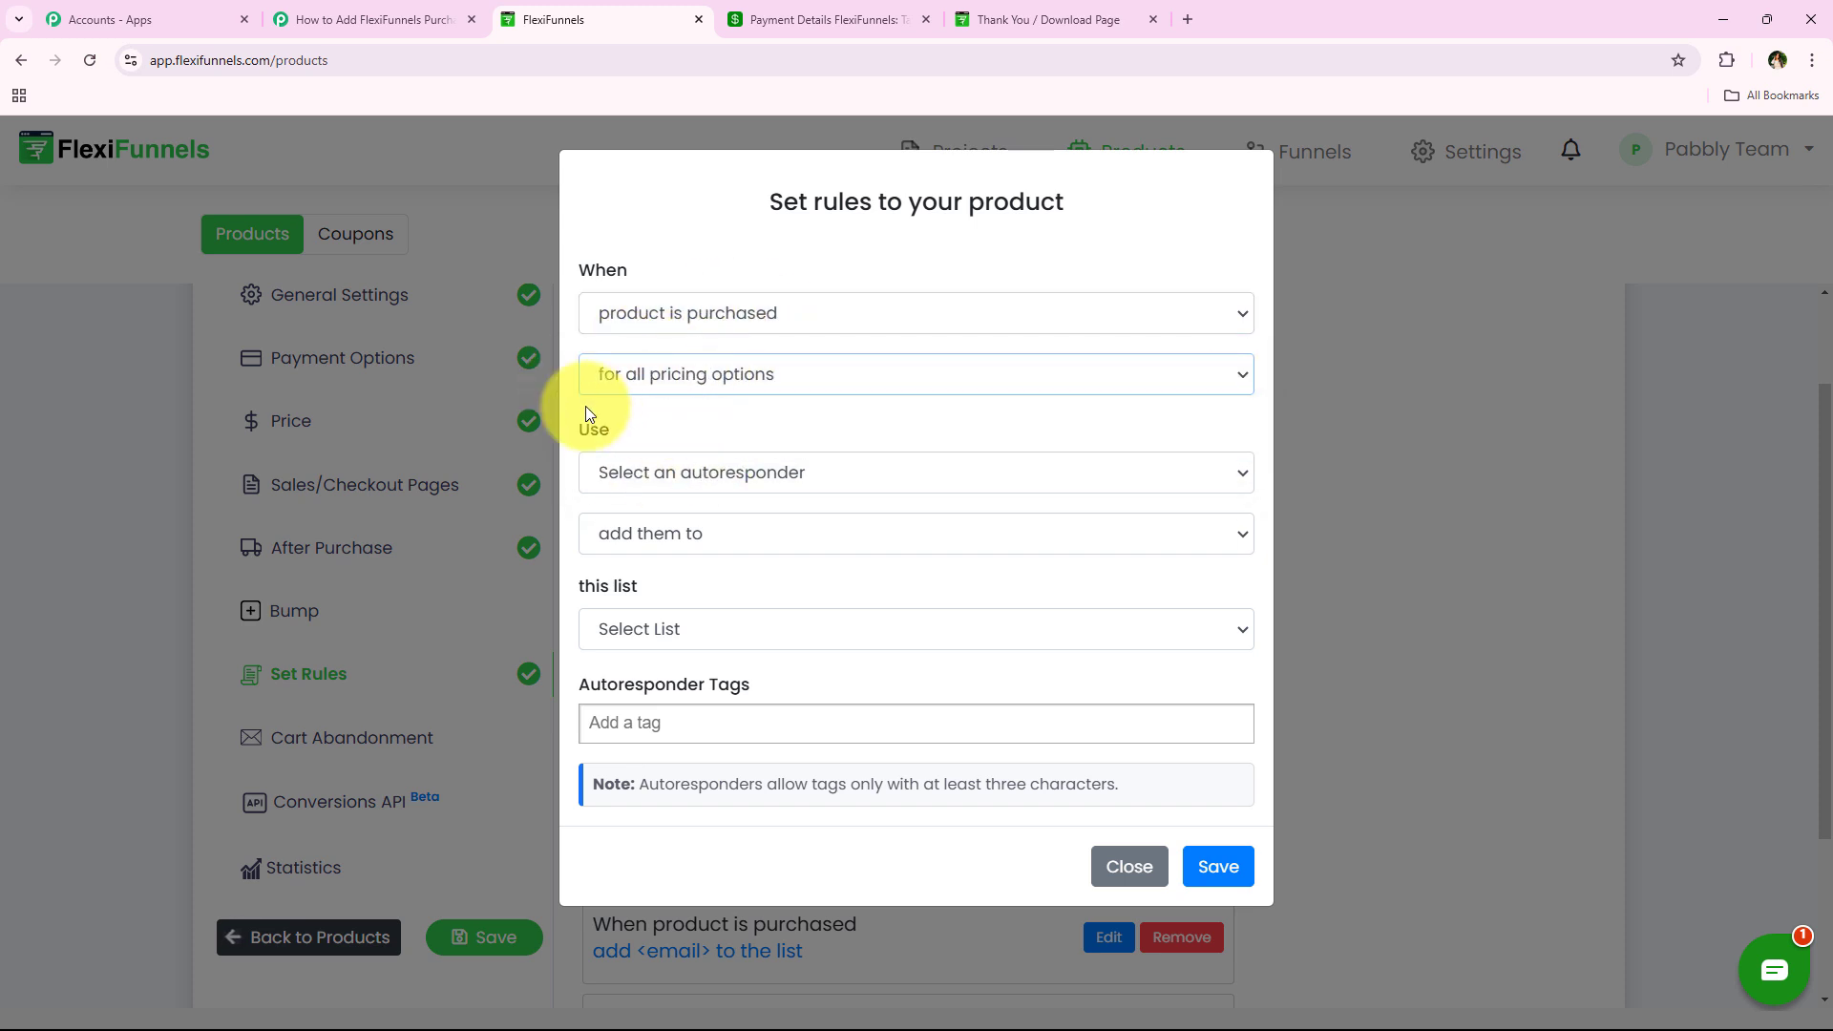
click(691, 475)
click(702, 542)
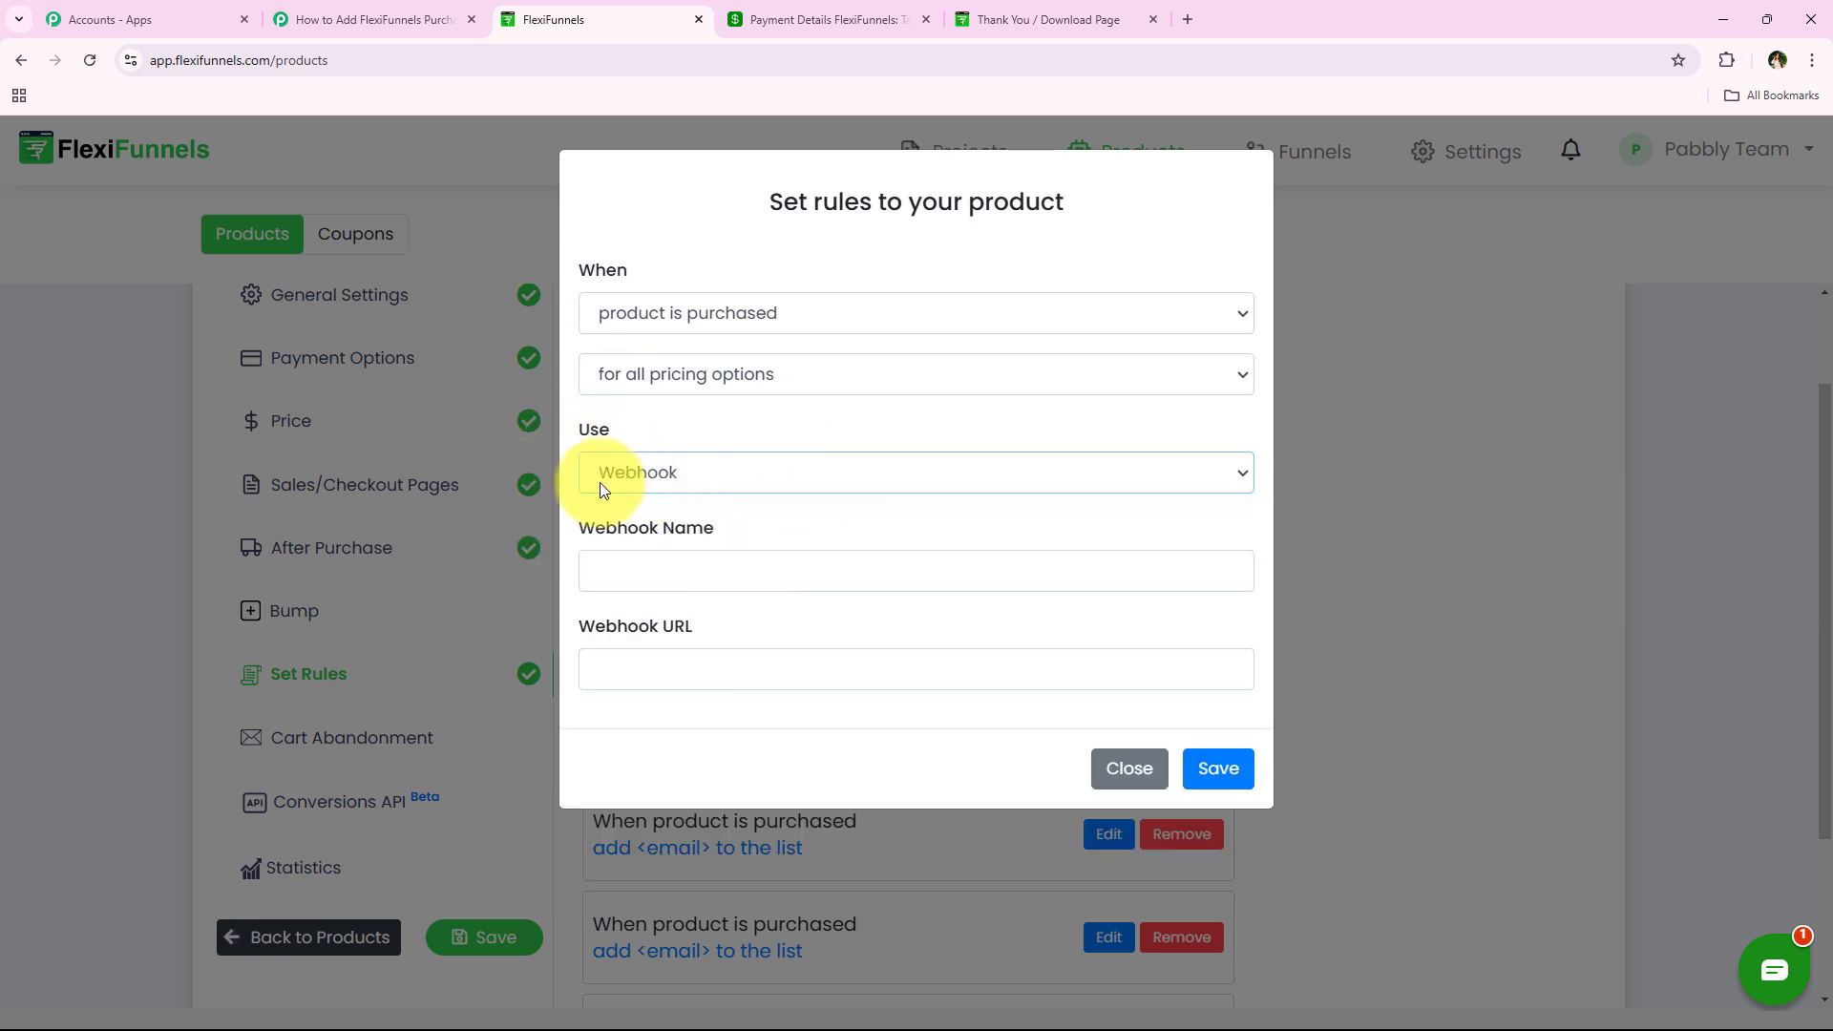
- Name the webhook Airtable, paste the copied webhook URL and save the product rule
click(759, 581)
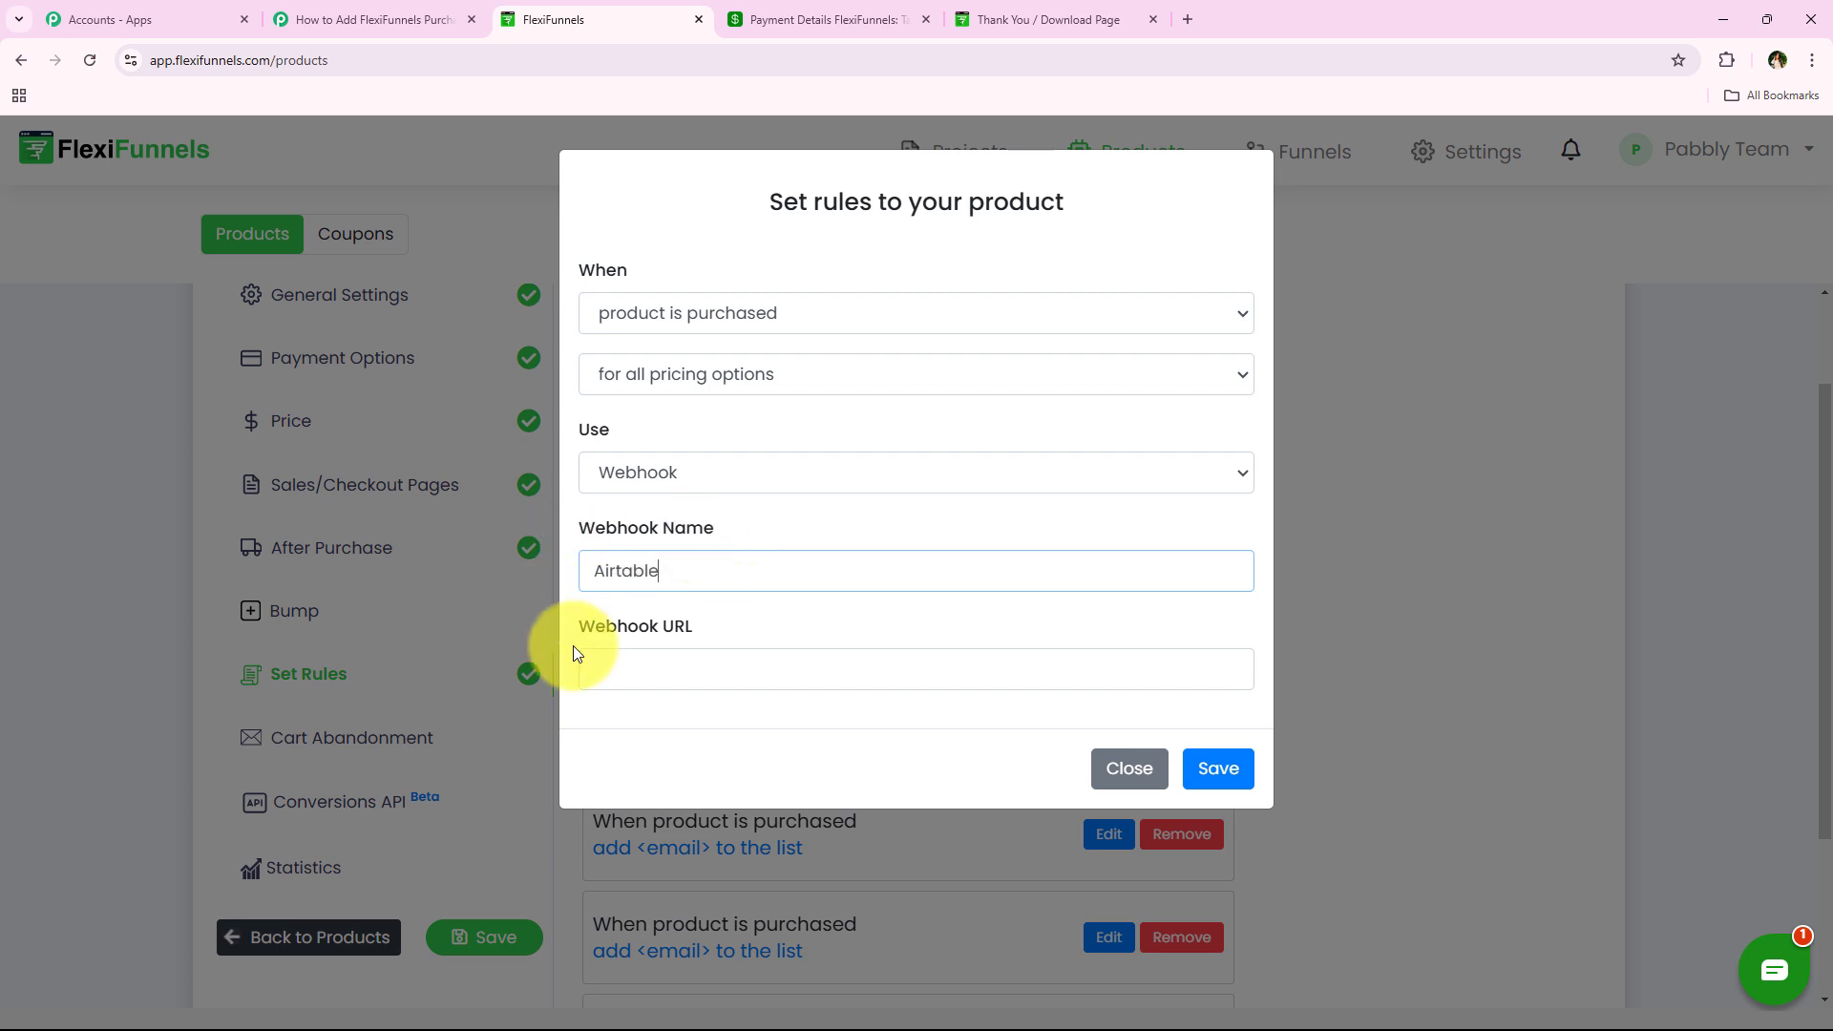
click(725, 686)
right_click(725, 685)
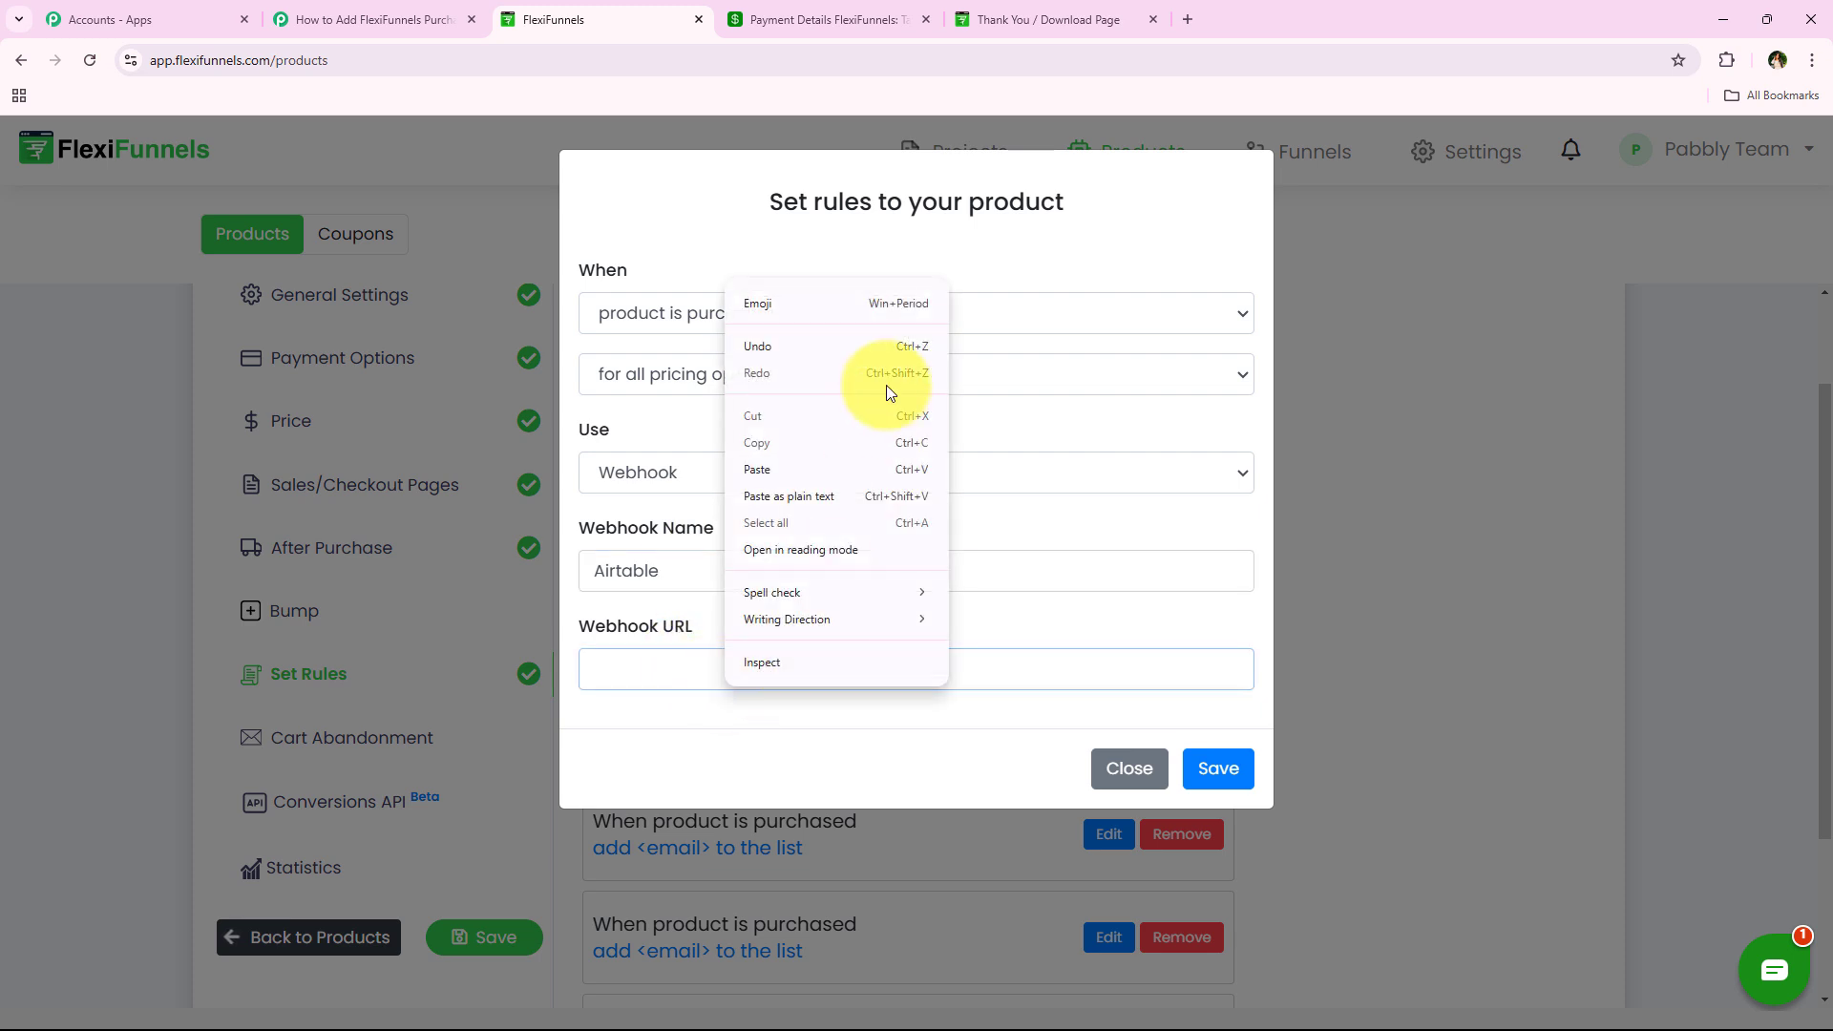
click(867, 467)
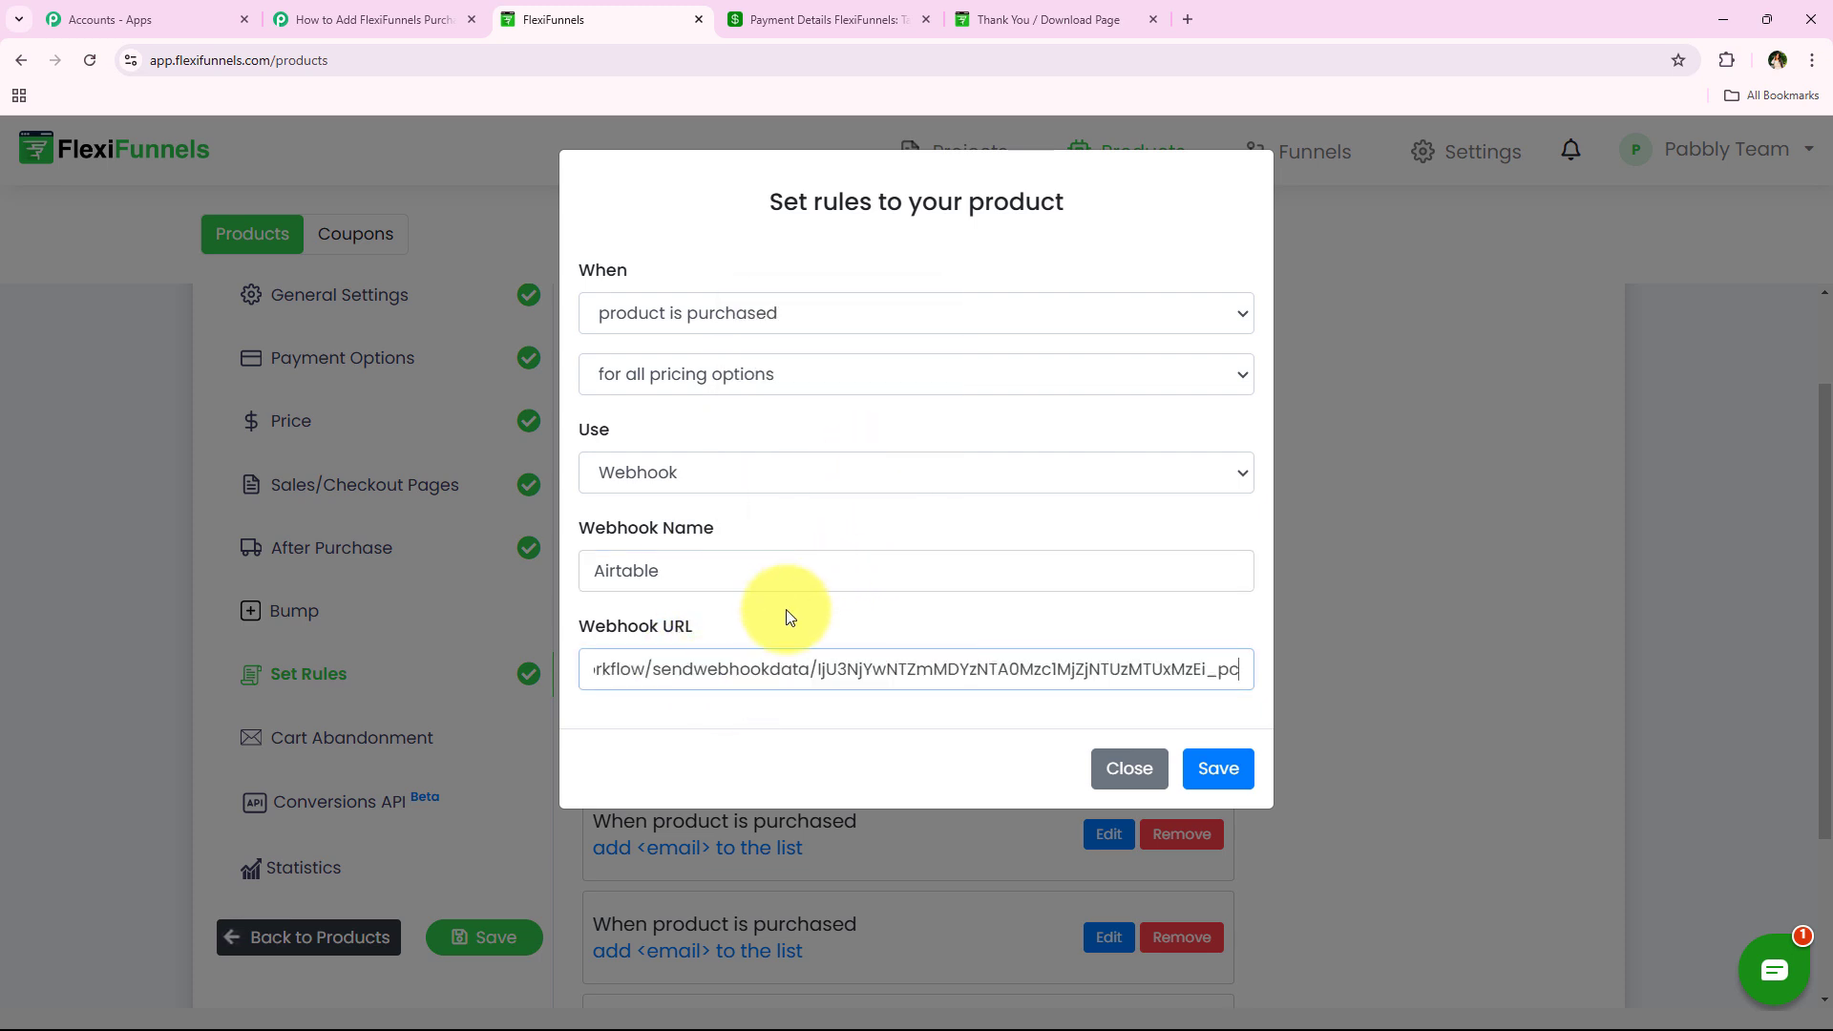
click(1226, 767)
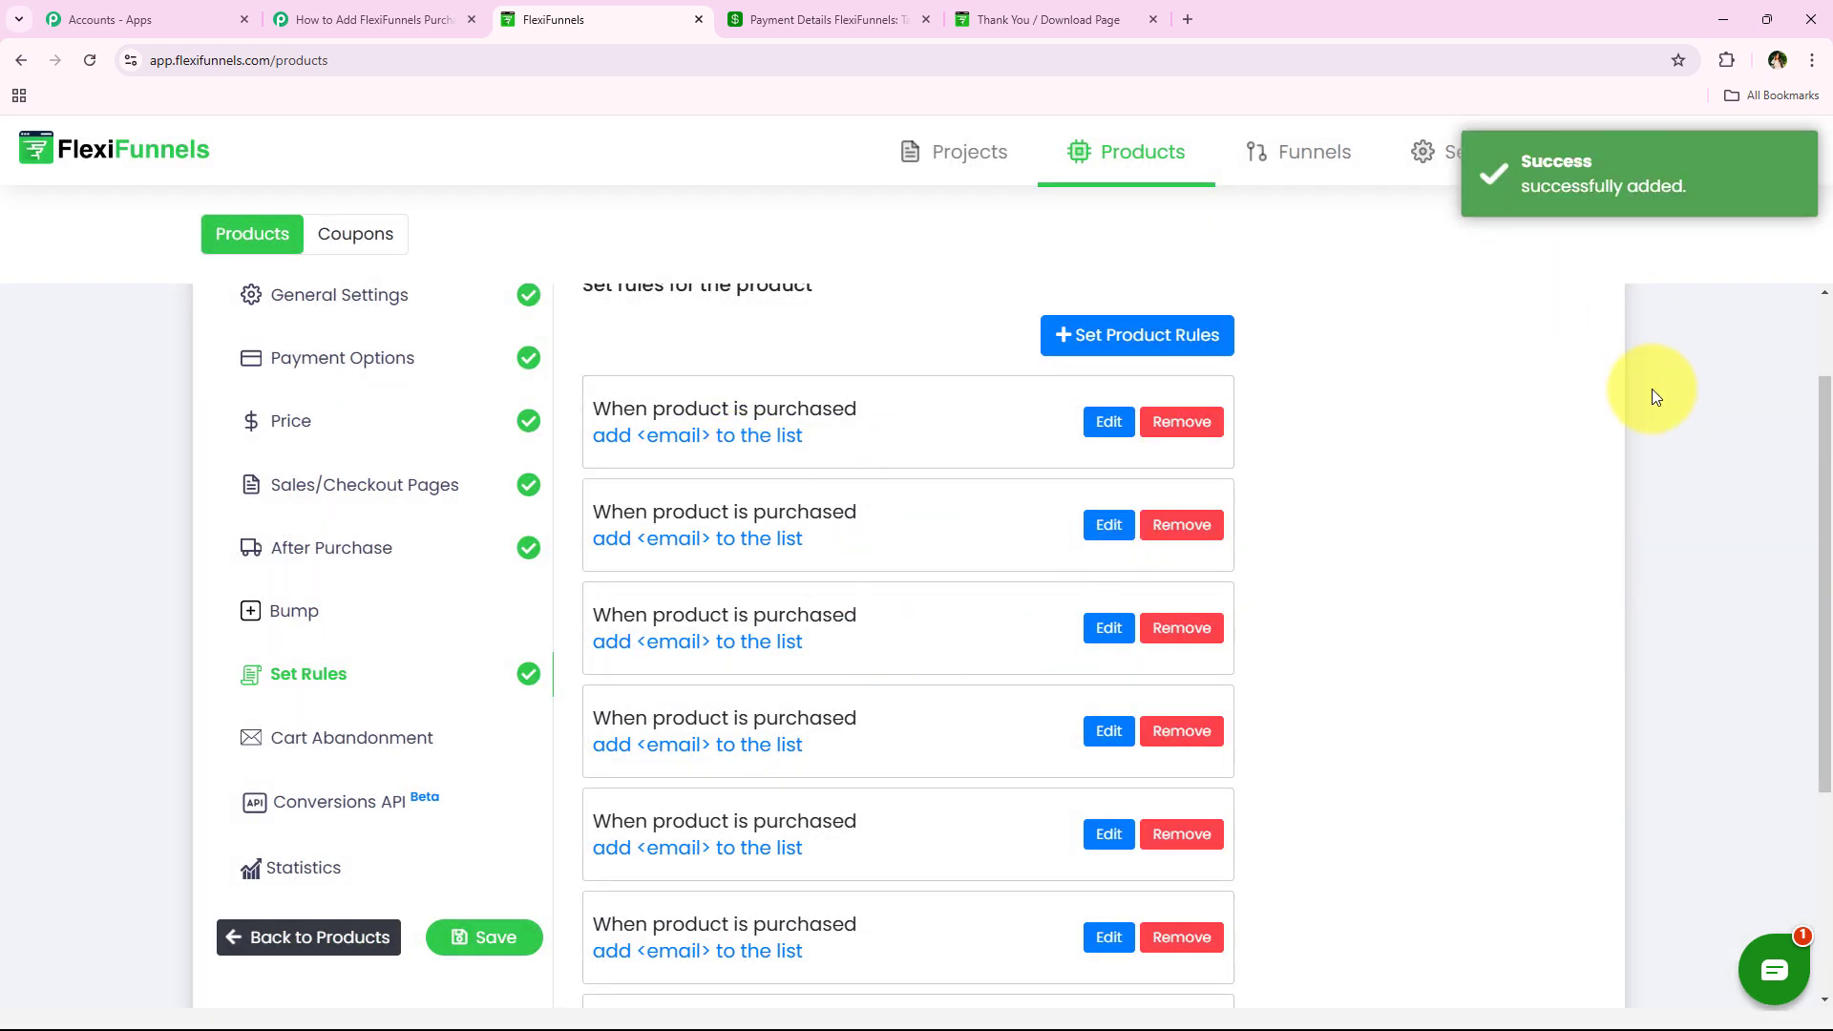
drag(1516, 183, 1681, 209)
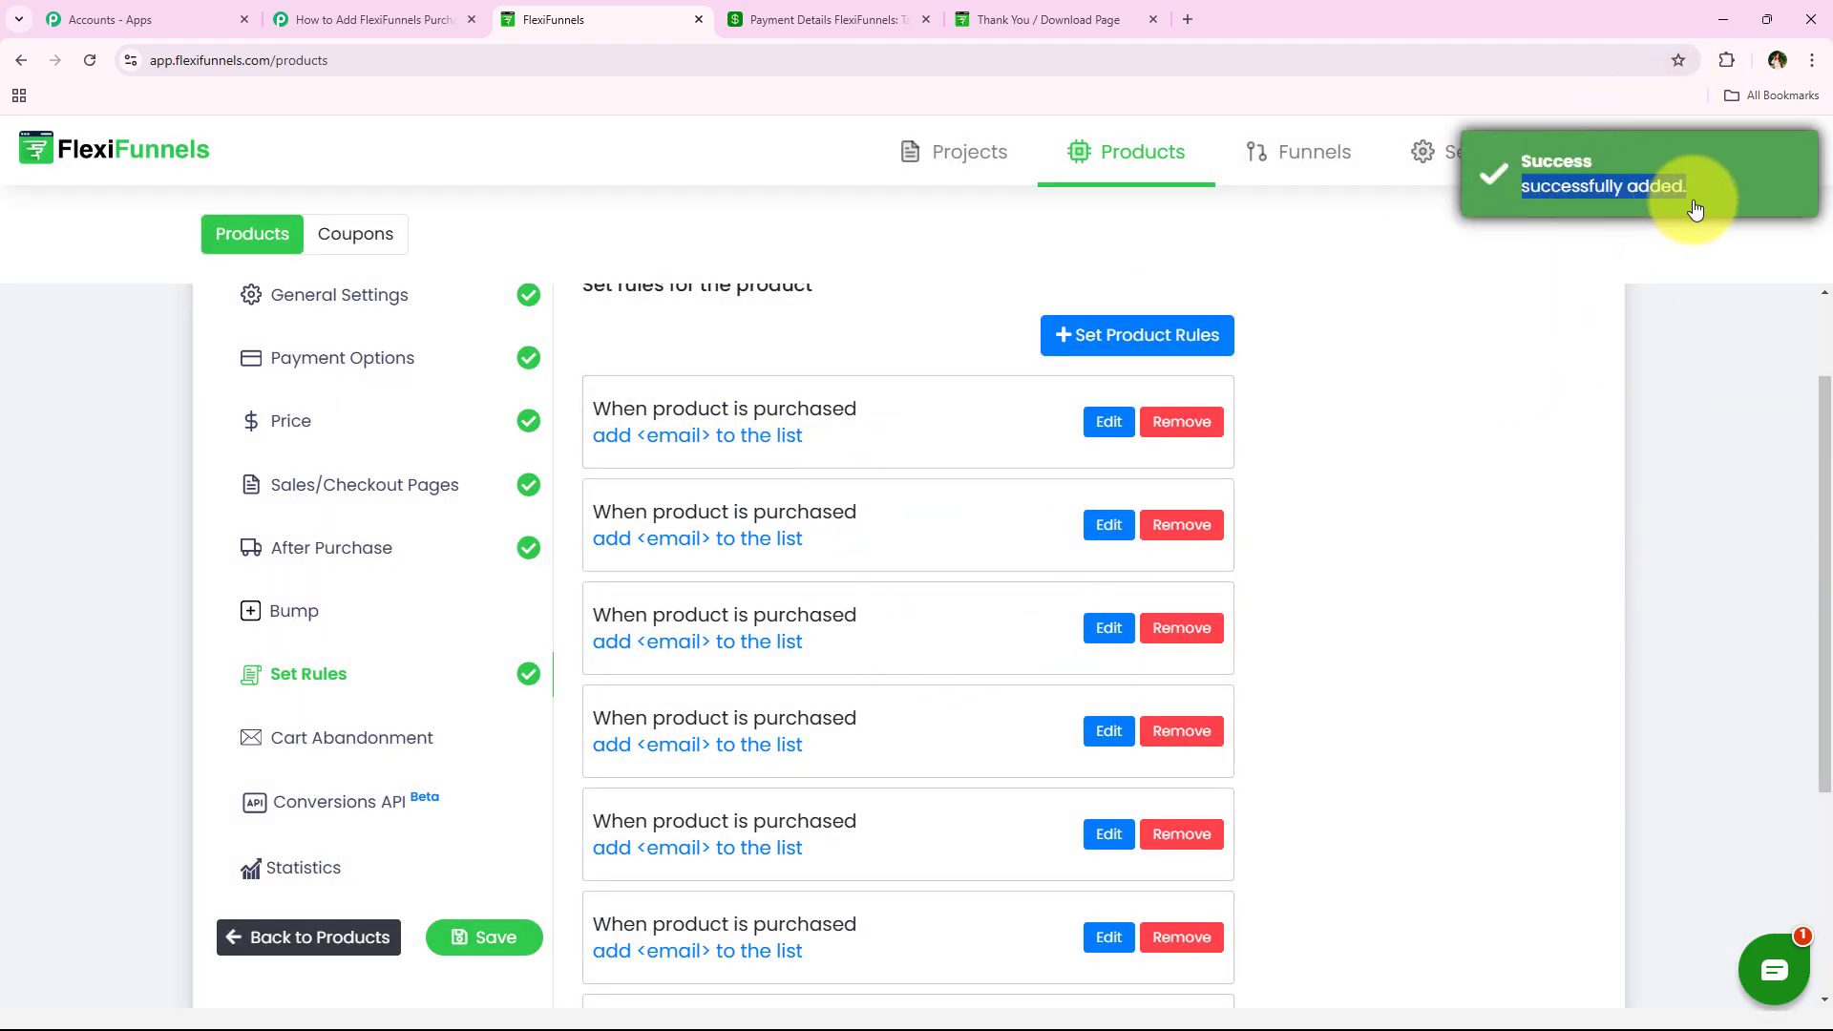
- Return to the Pabbly Connect workflow and read the trigger's note about making a test submission
click(369, 17)
scroll(347, 451, down, 1)
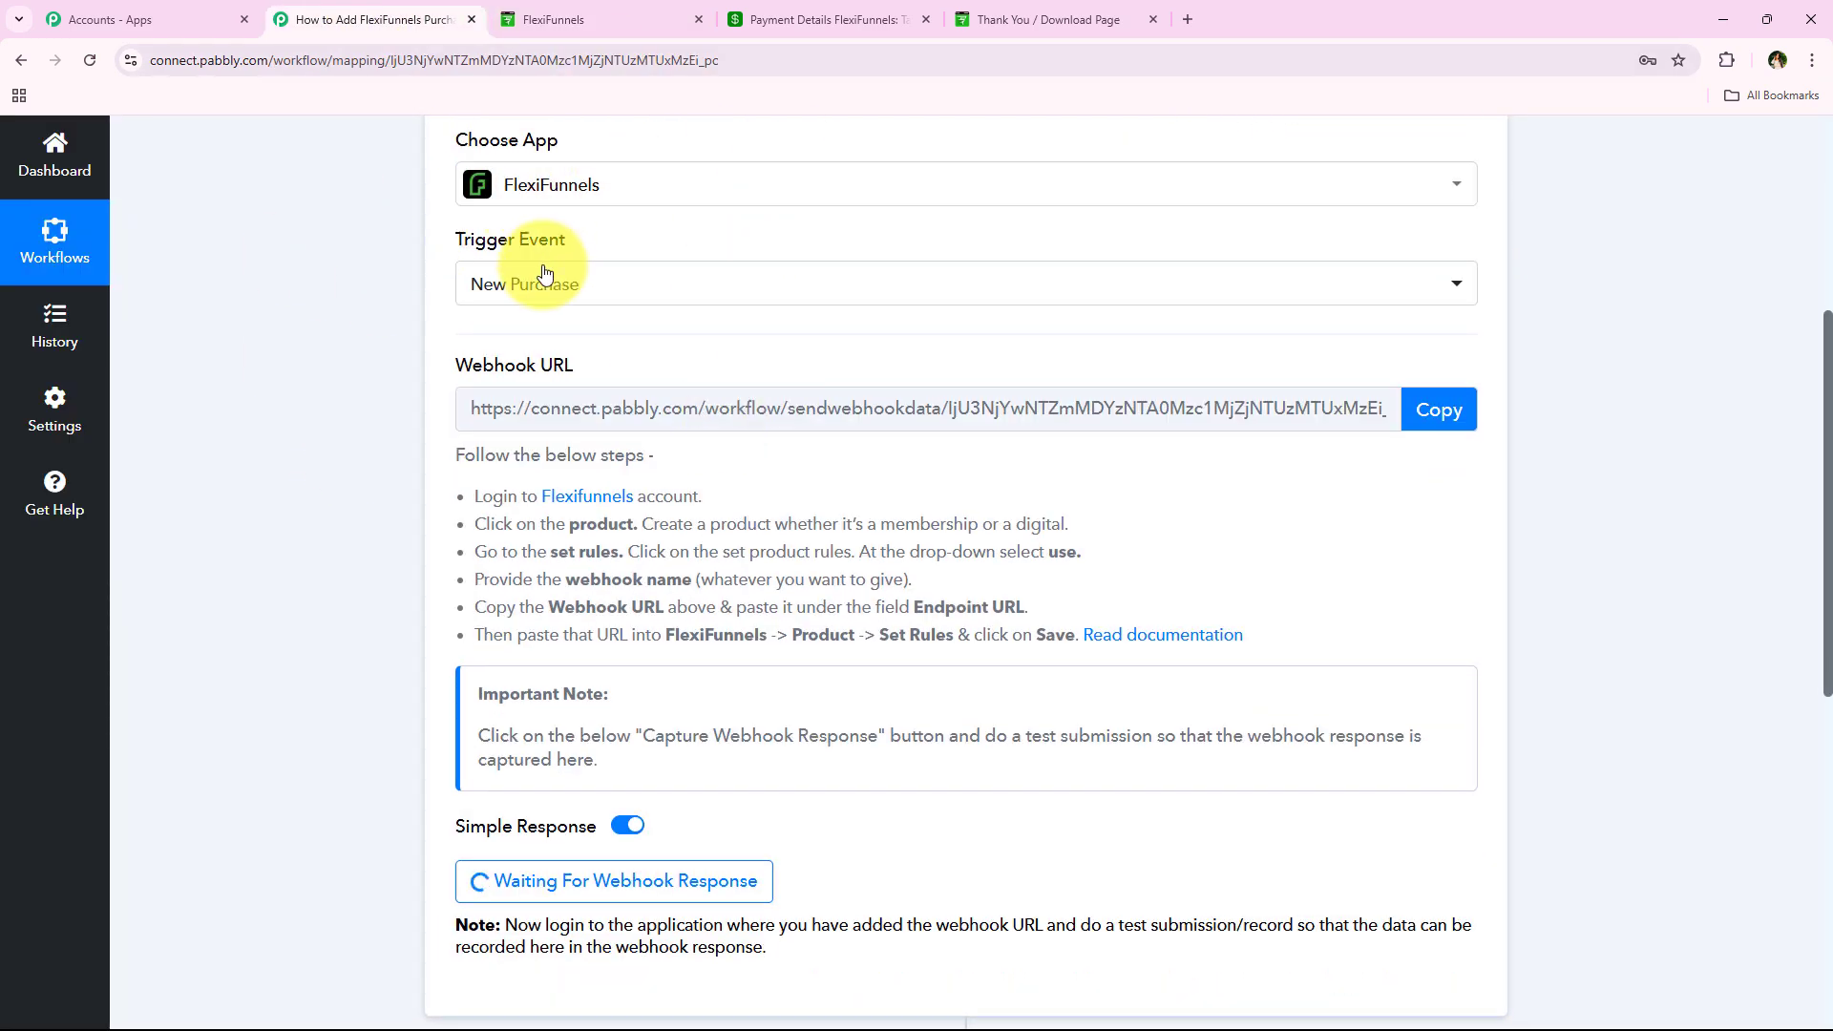
scroll(373, 454, down, 1)
scroll(374, 454, down, 4)
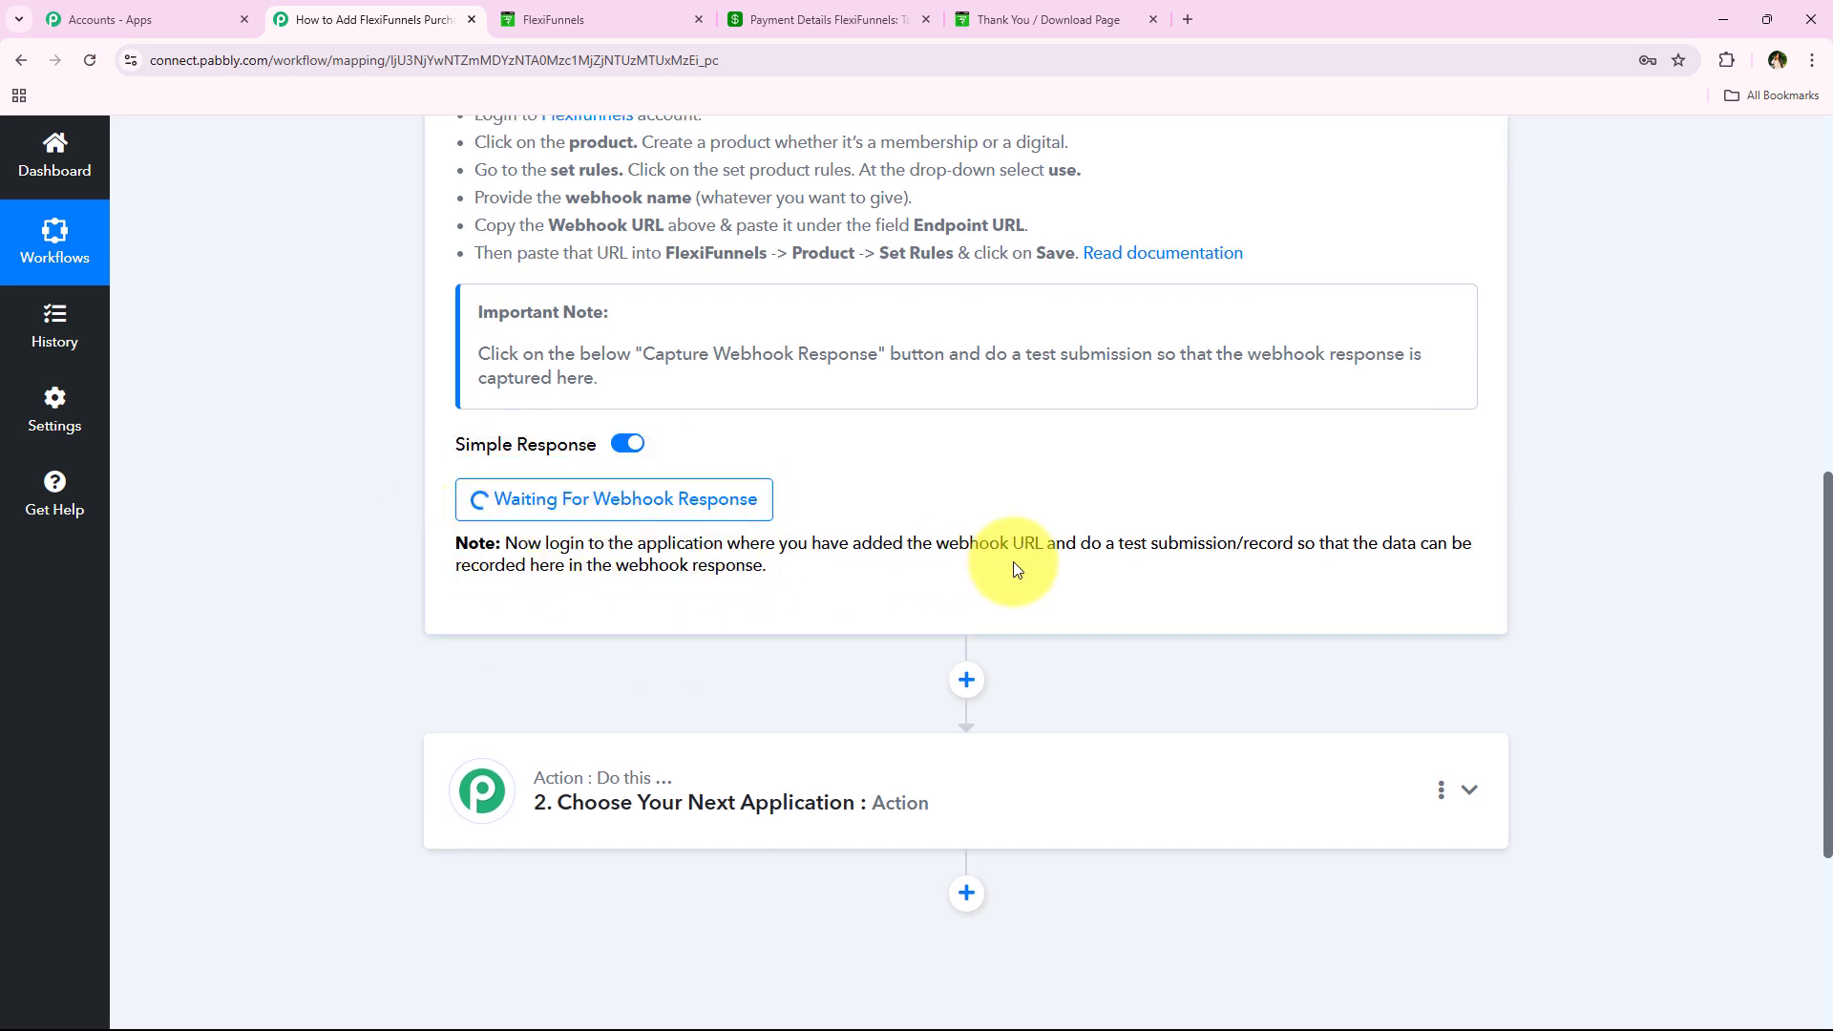
drag(1081, 544, 1303, 543)
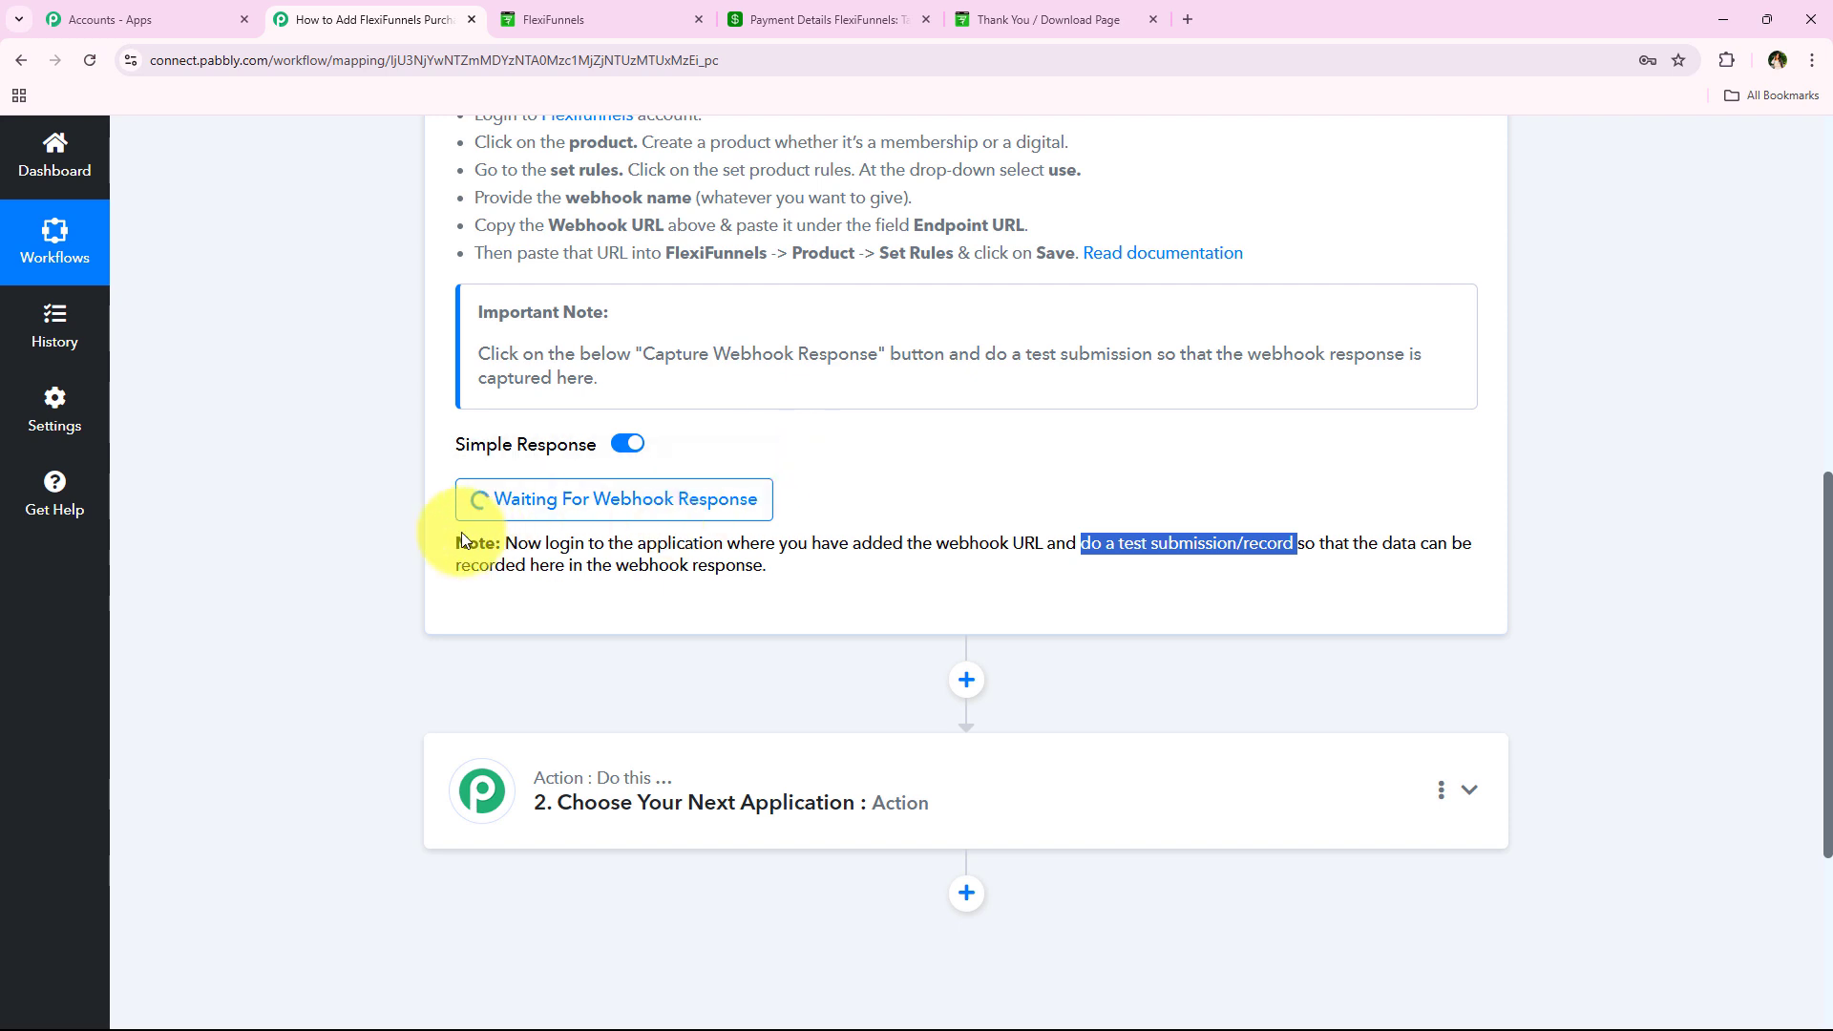
click(357, 564)
scroll(351, 485, up, 3)
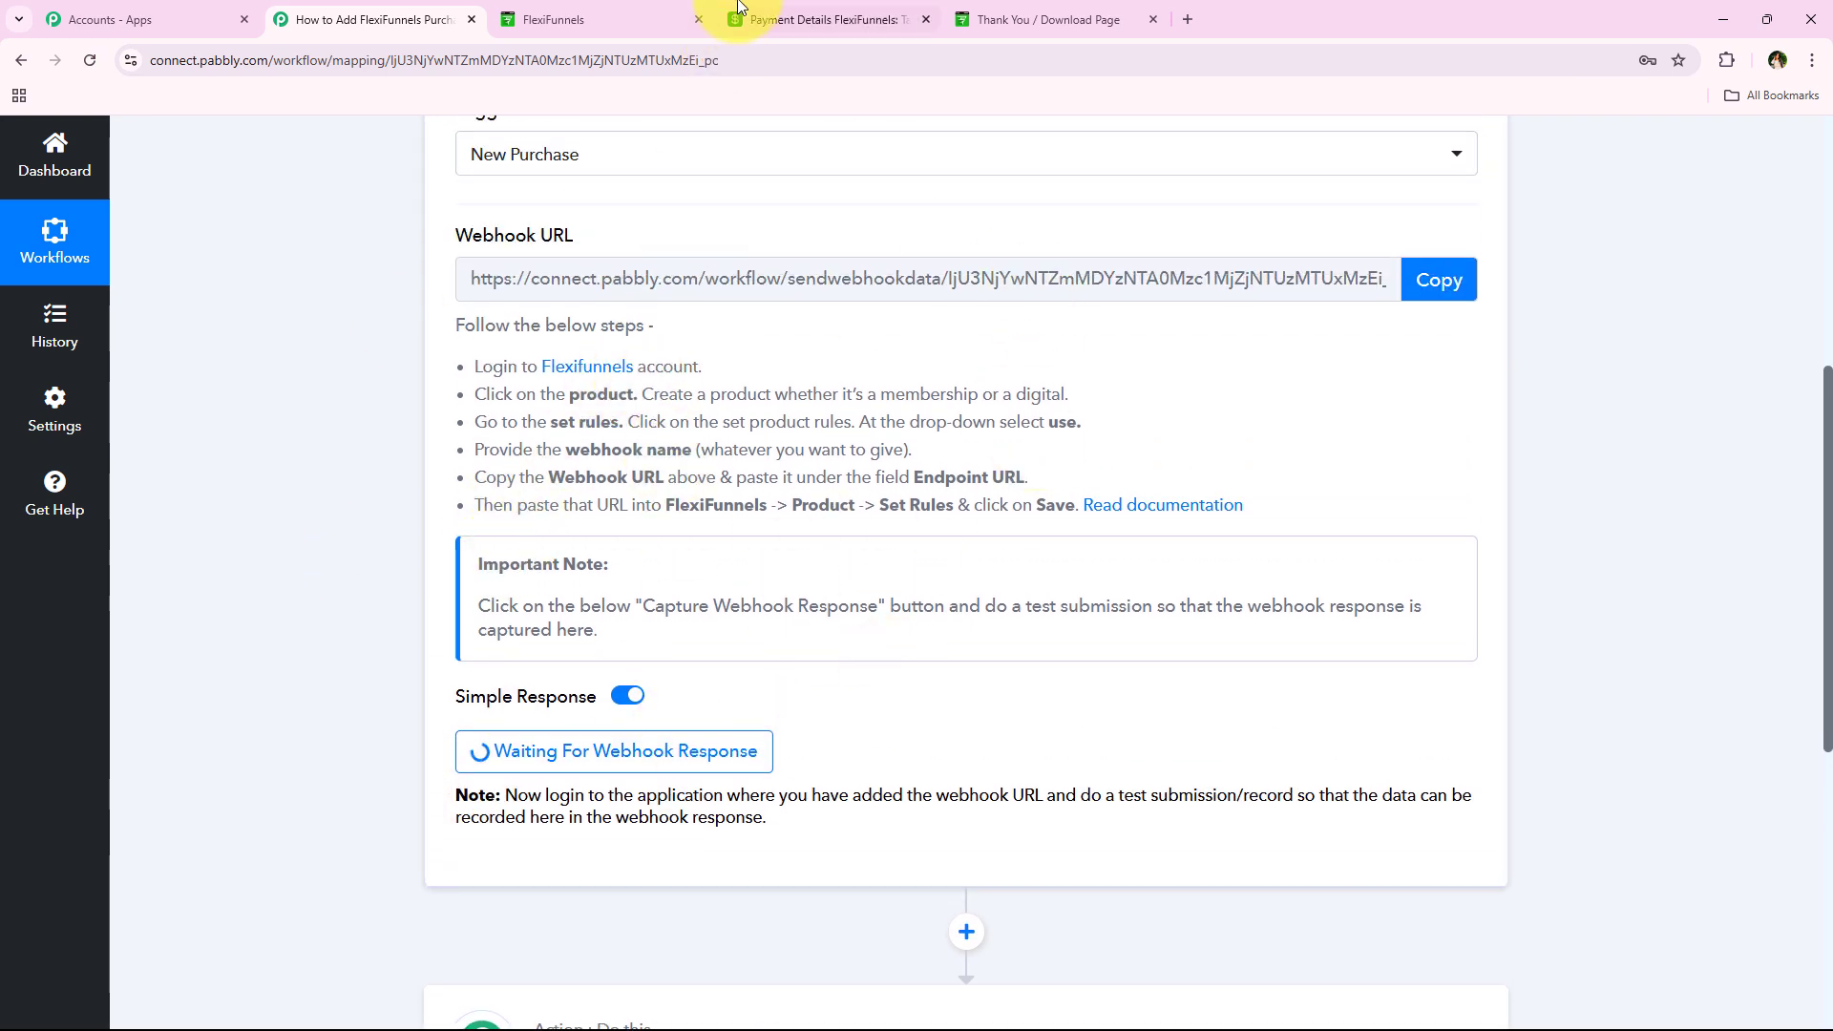
- Go back from the purchase thank-you page to the Programming in Python checkout form and reload it
click(1013, 10)
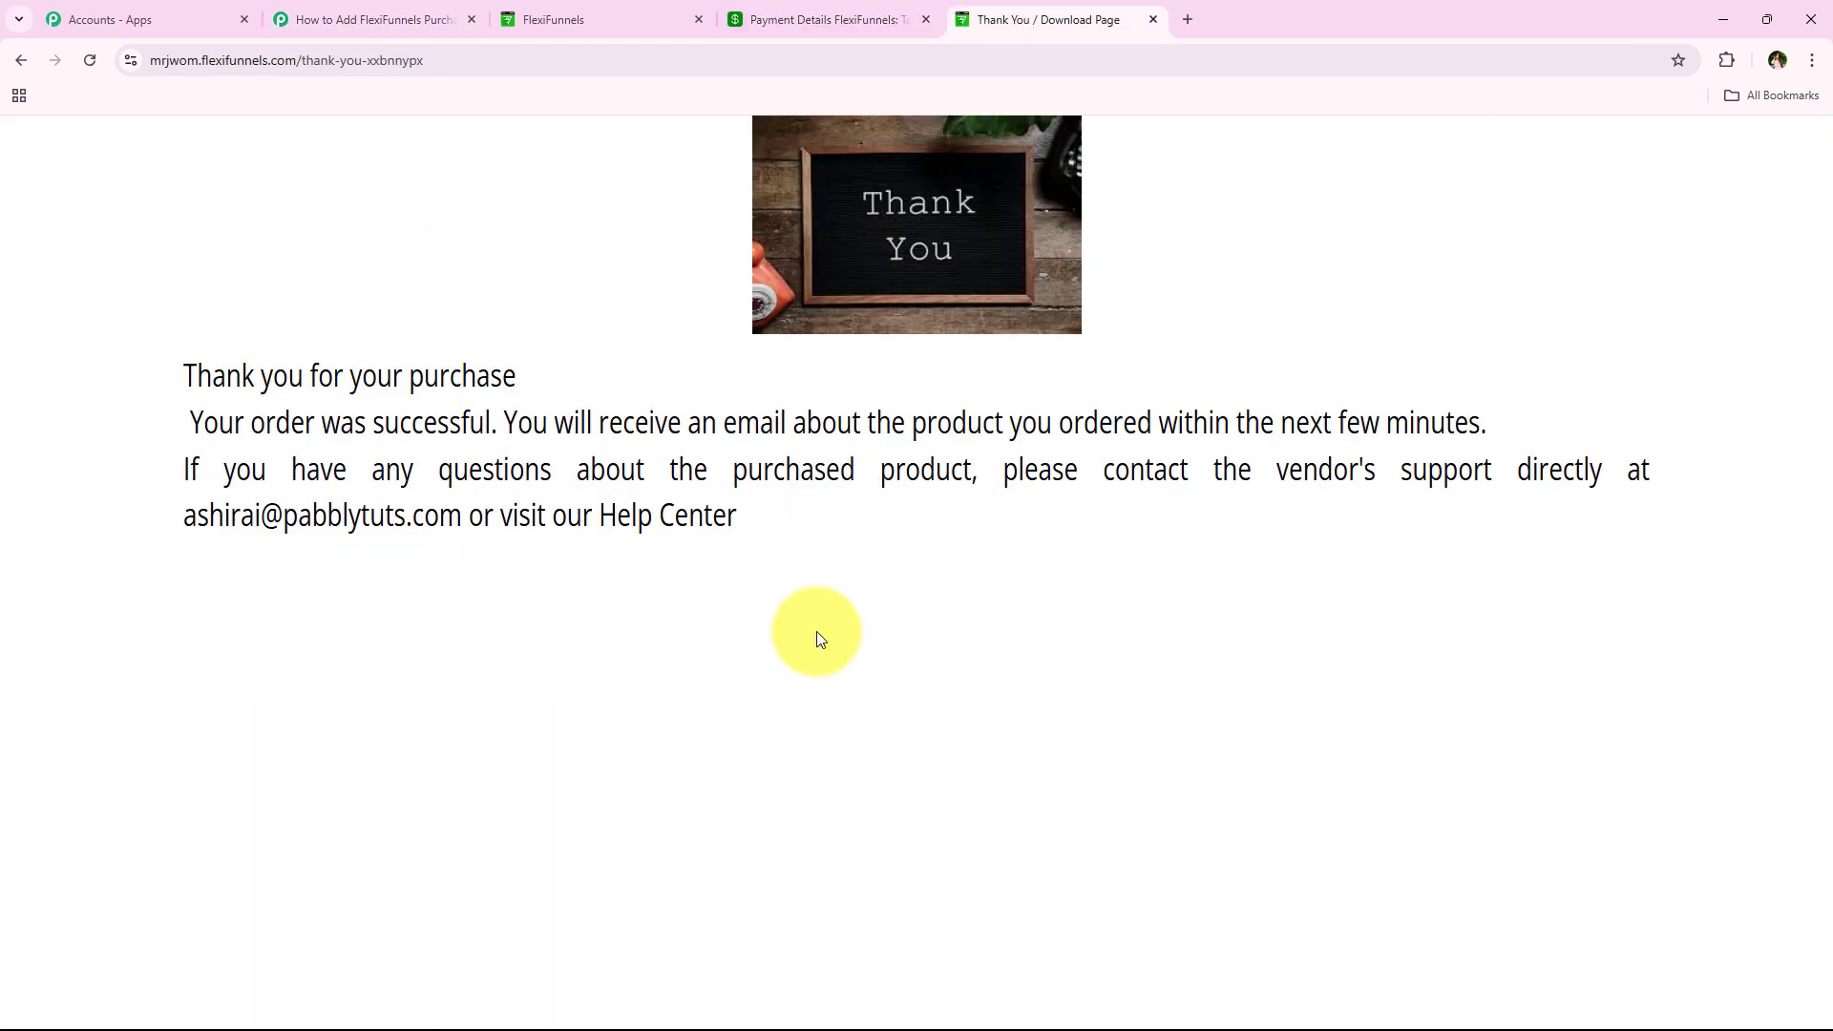
click(8, 67)
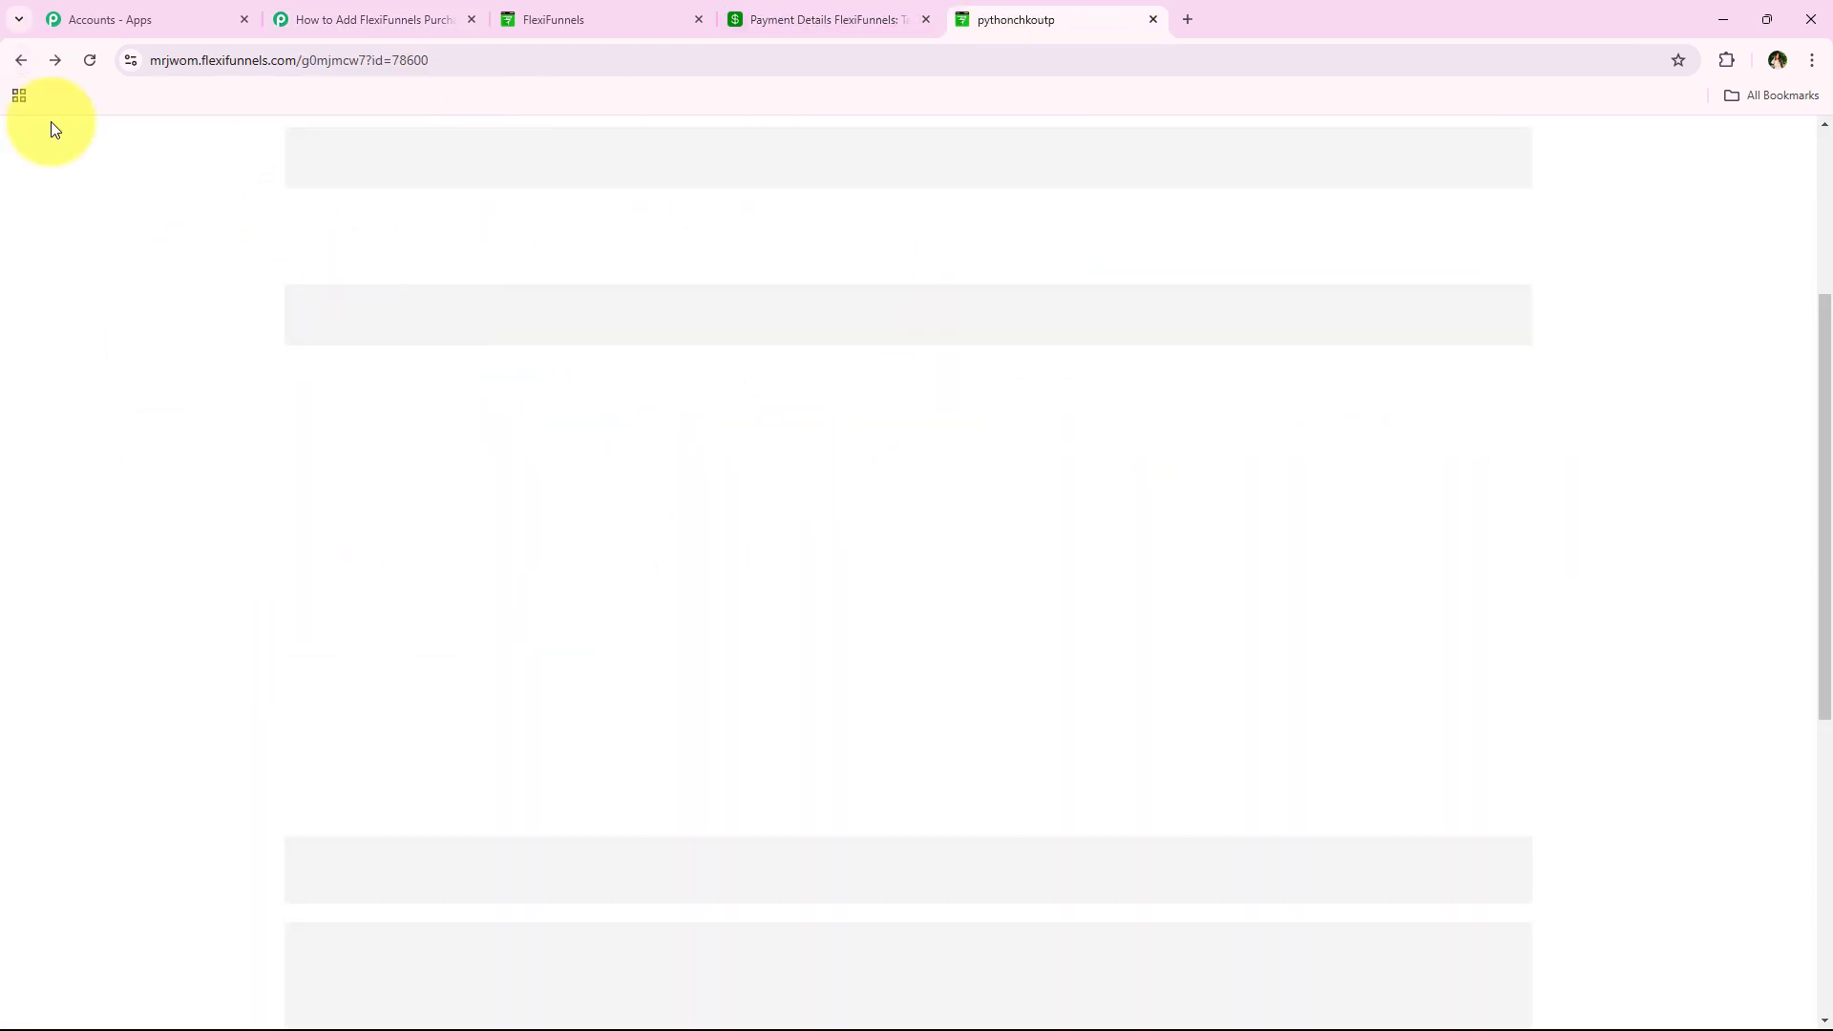
click(95, 50)
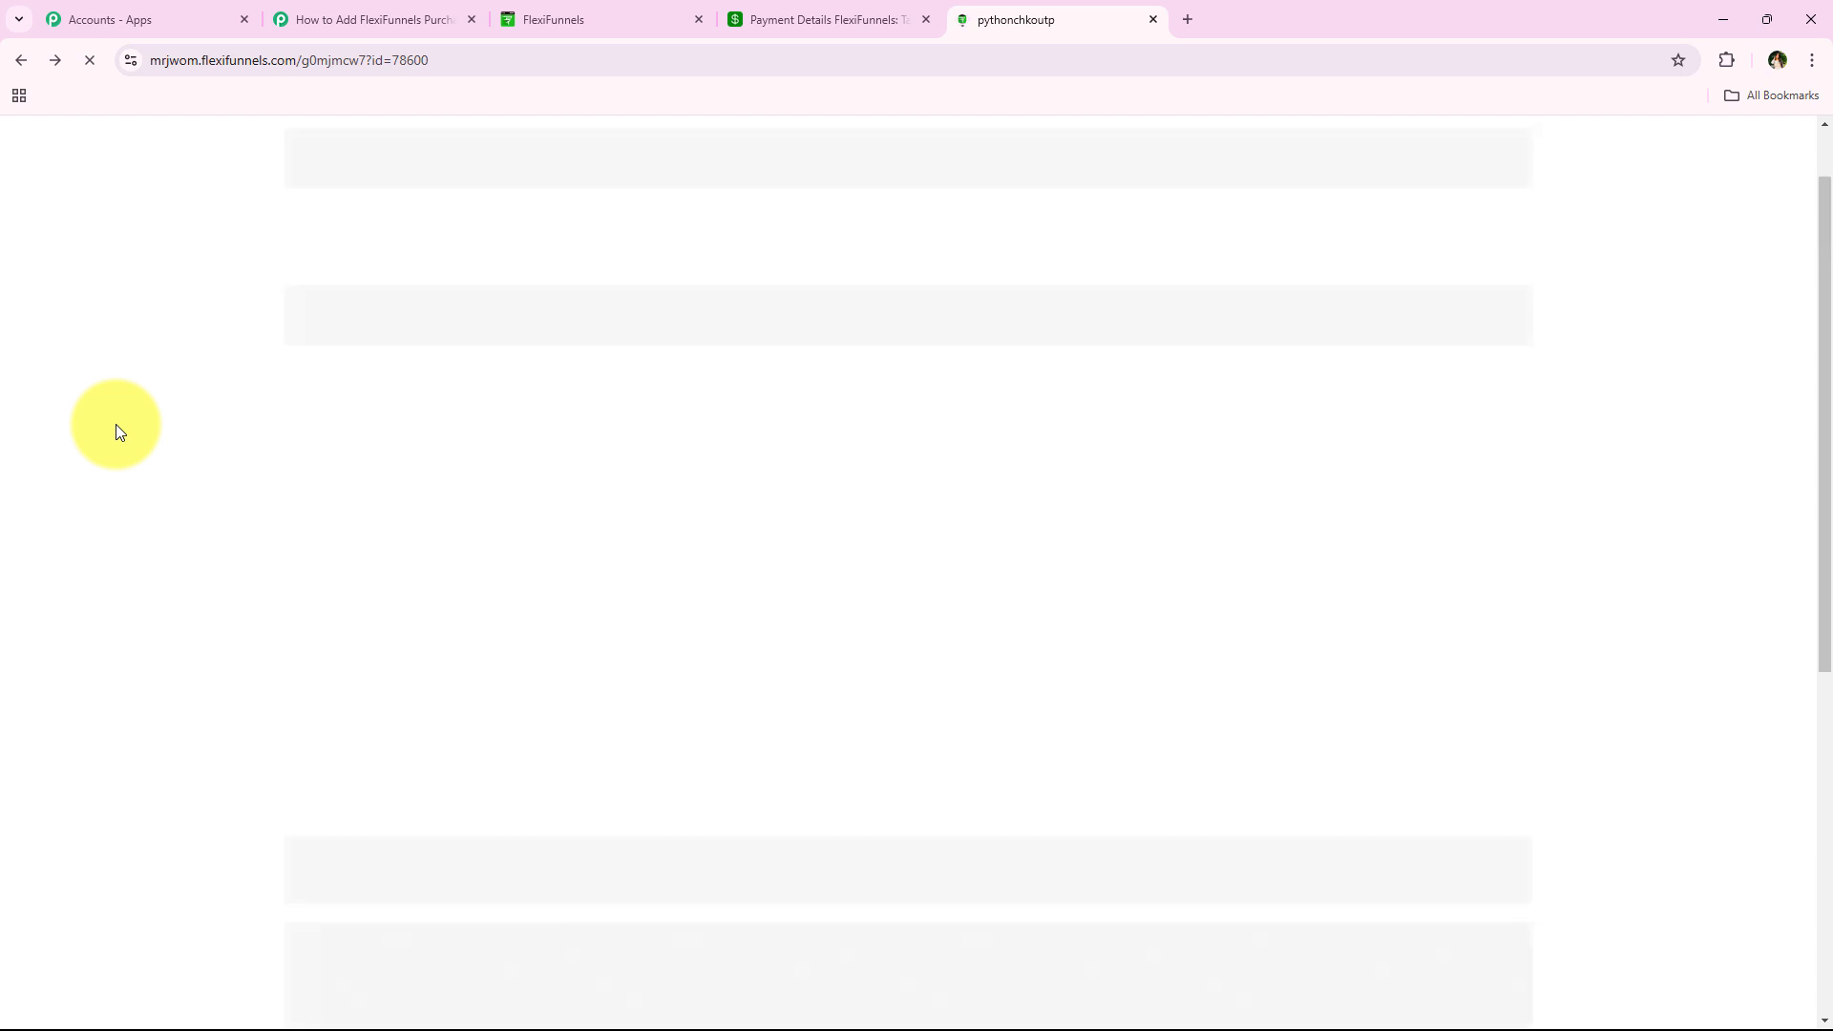
scroll(106, 237, up, 4)
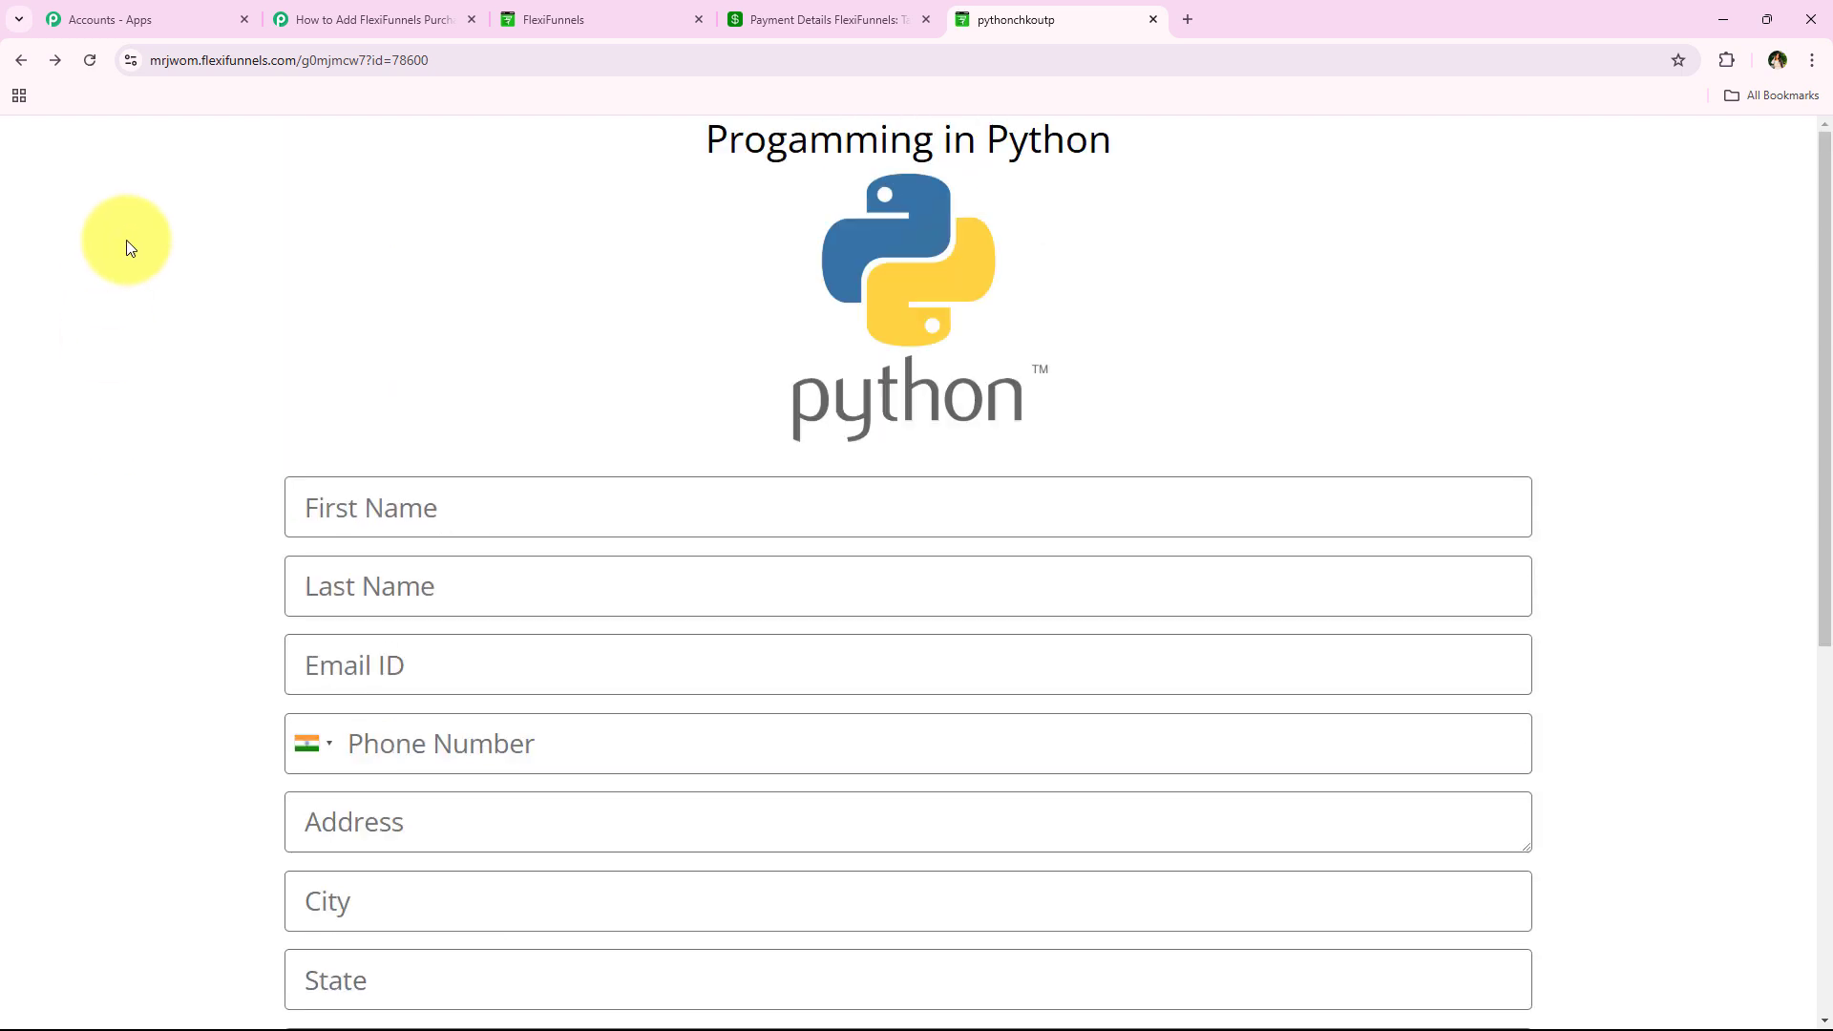
scroll(134, 527, down, 1)
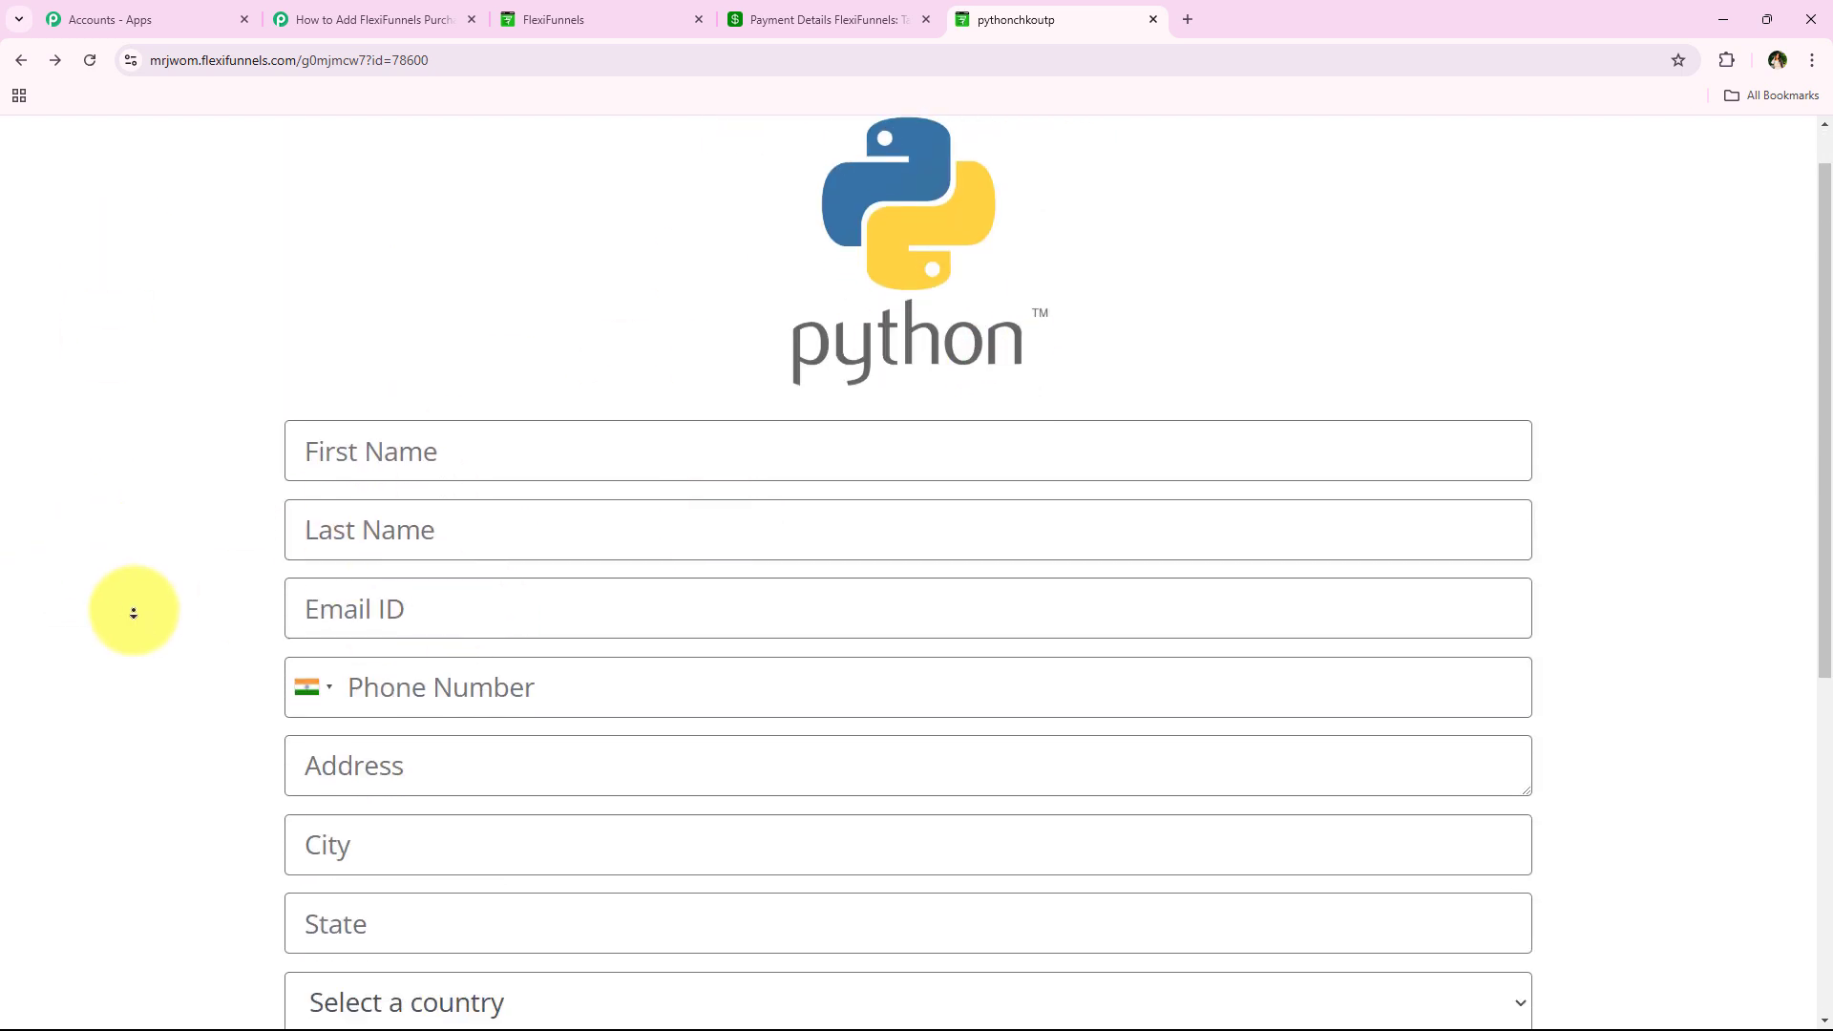
- Fill in the checkout form's customer name, e-mail, phone and address fields from a saved demo profile
click(429, 413)
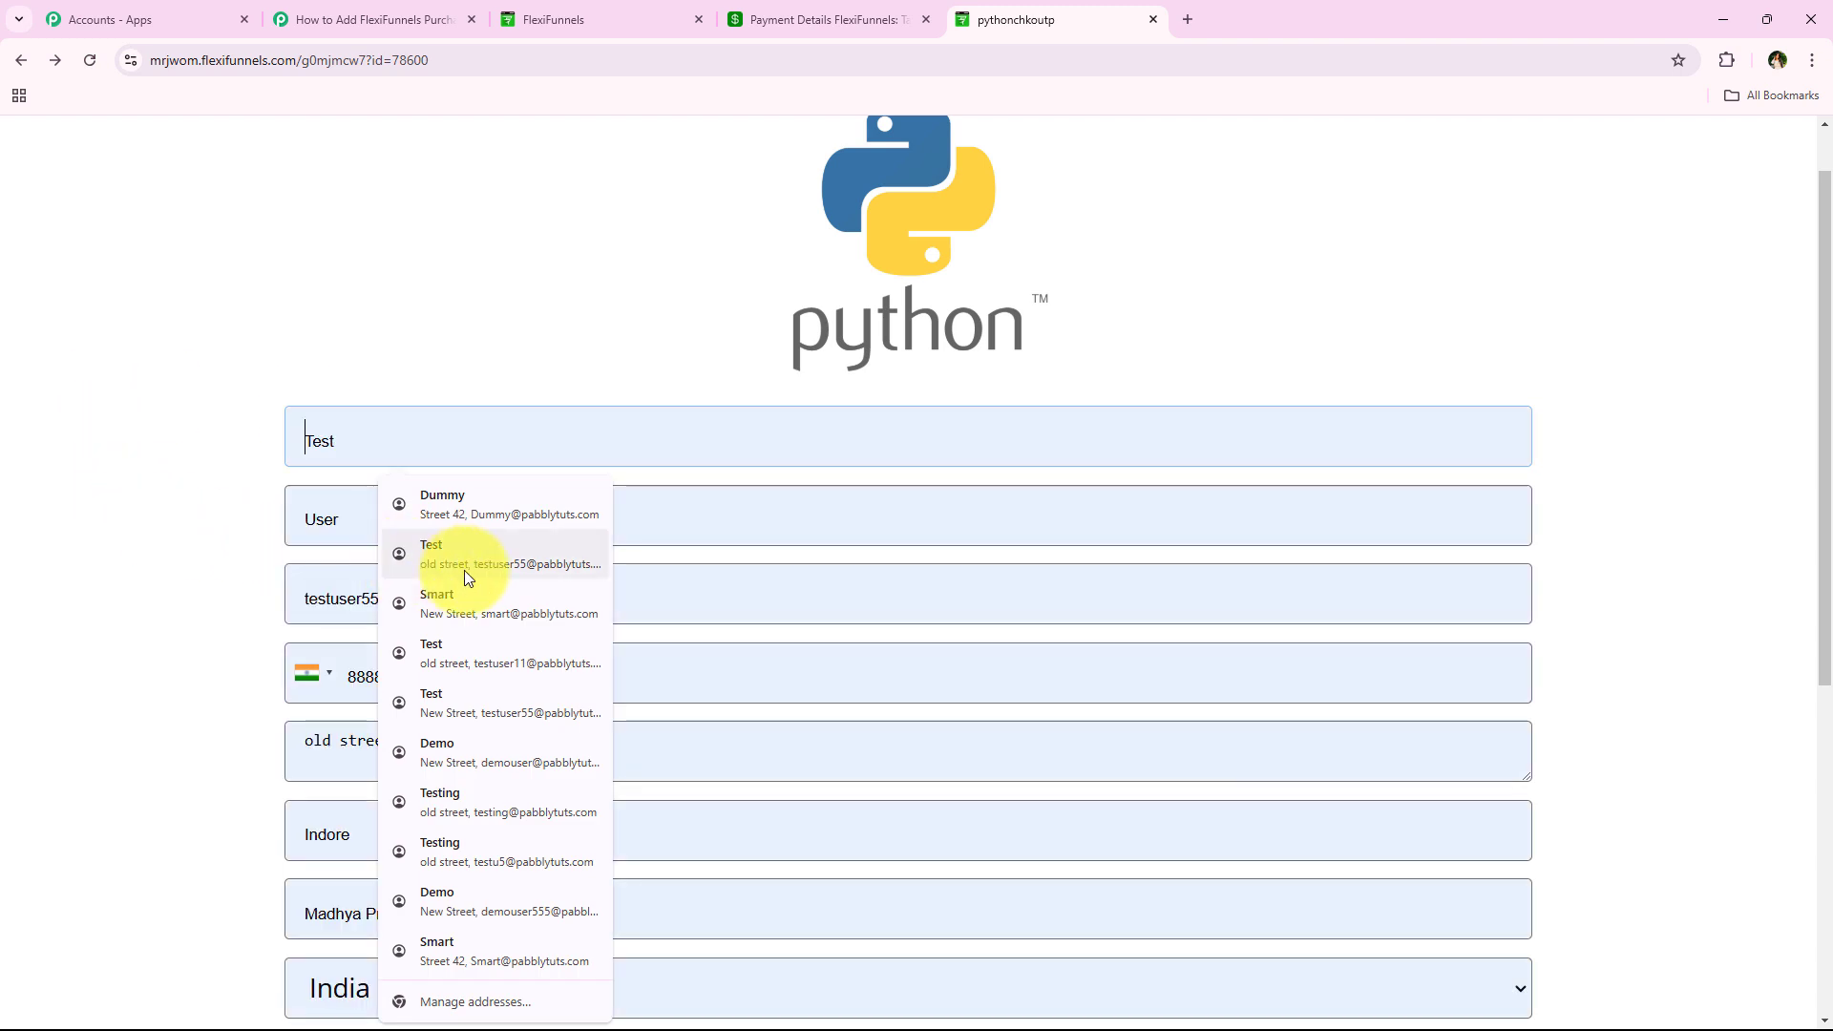
click(456, 755)
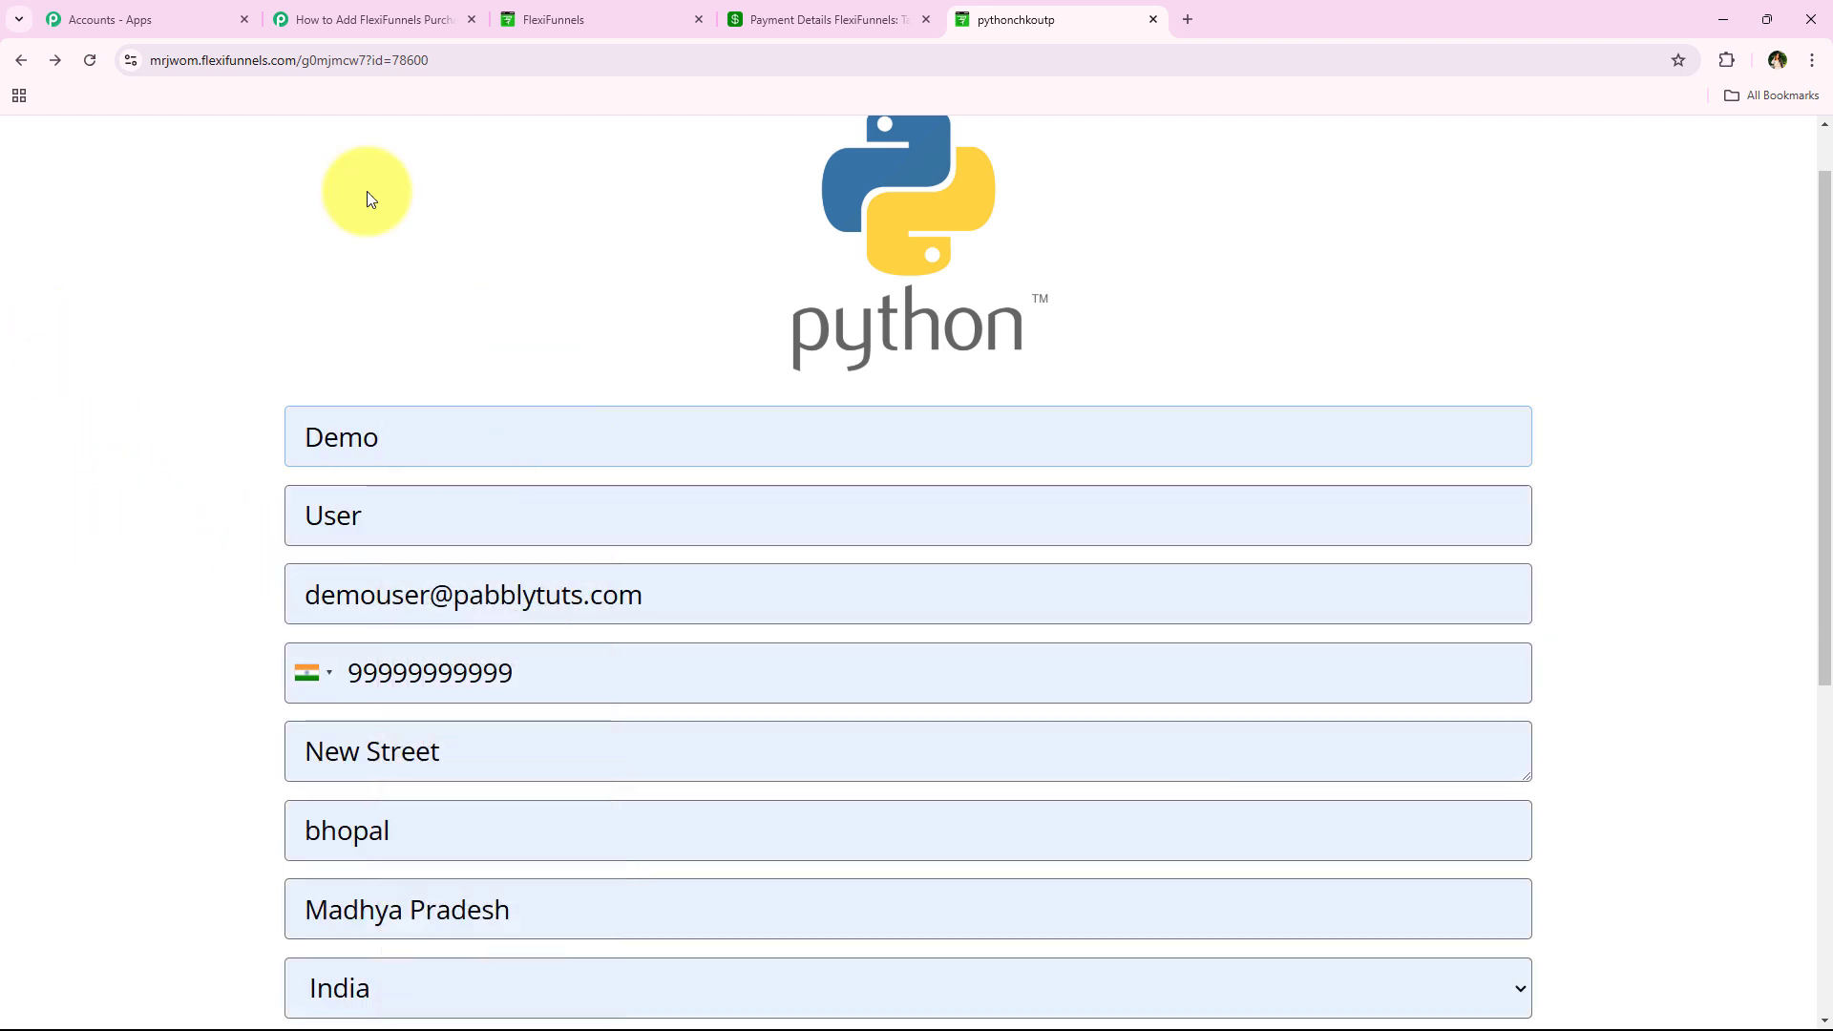
scroll(257, 458, down, 2)
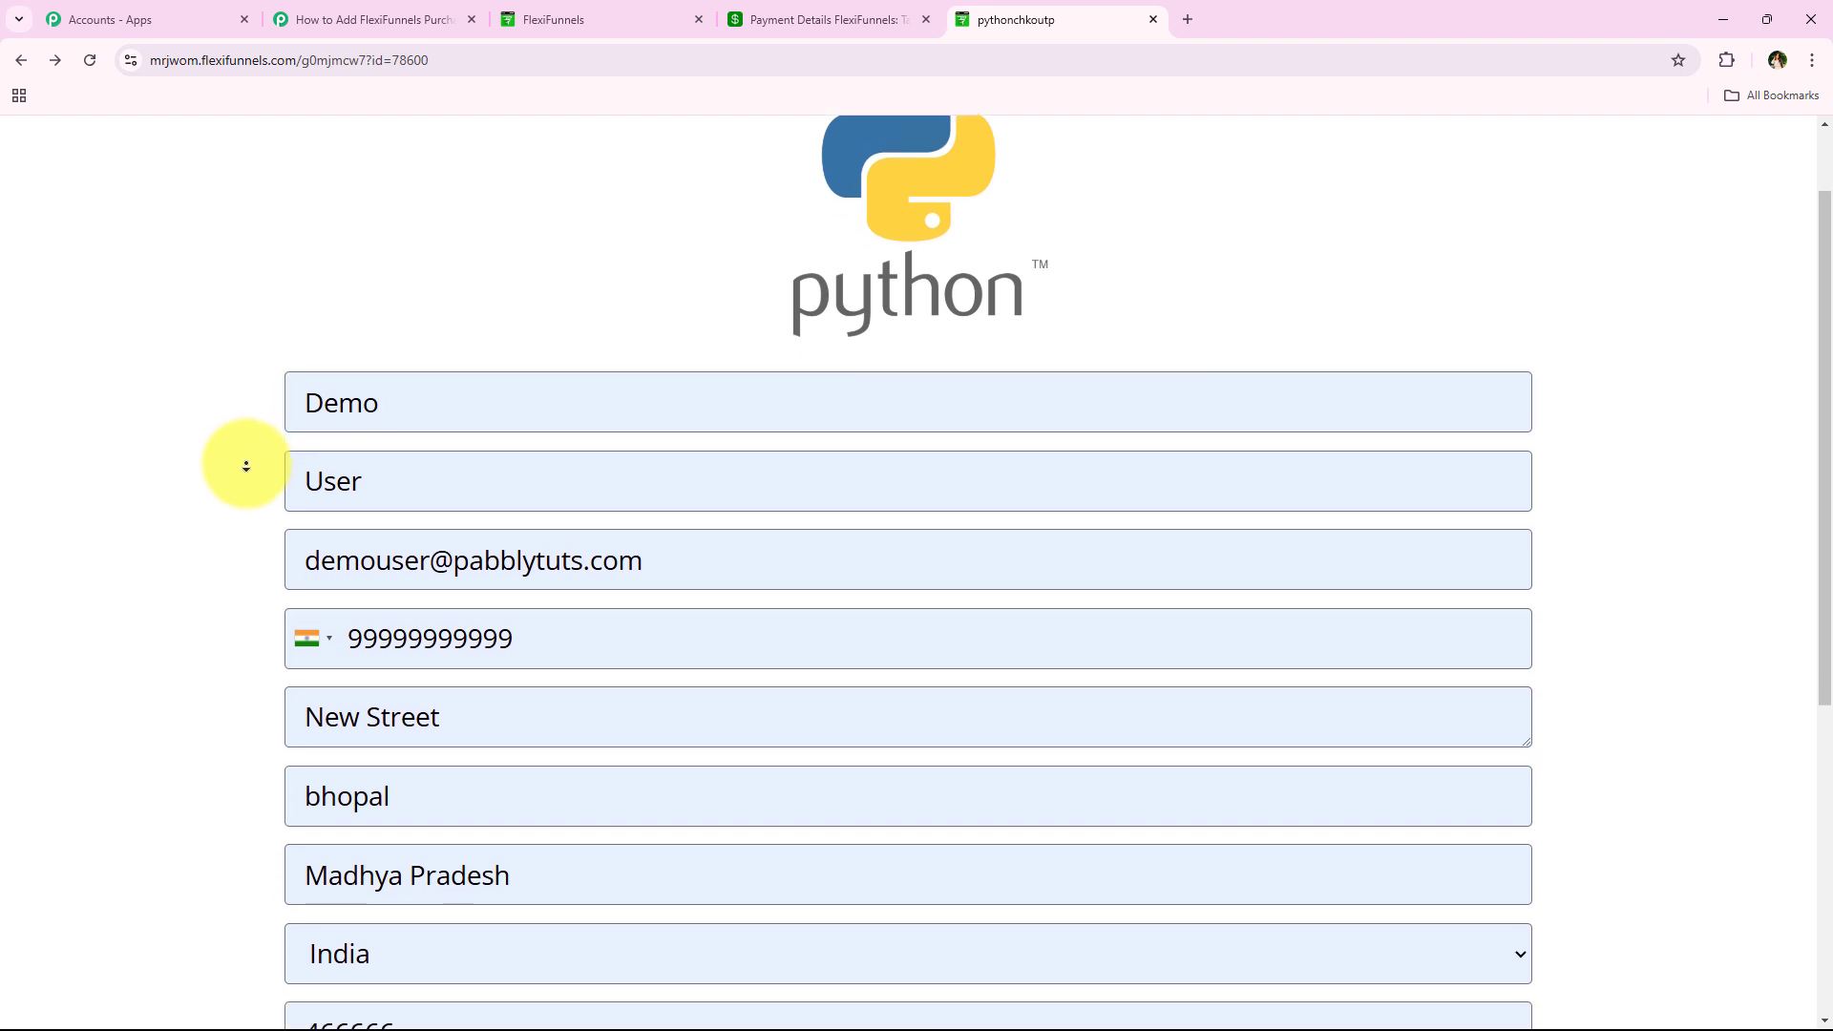
scroll(163, 605, down, 4)
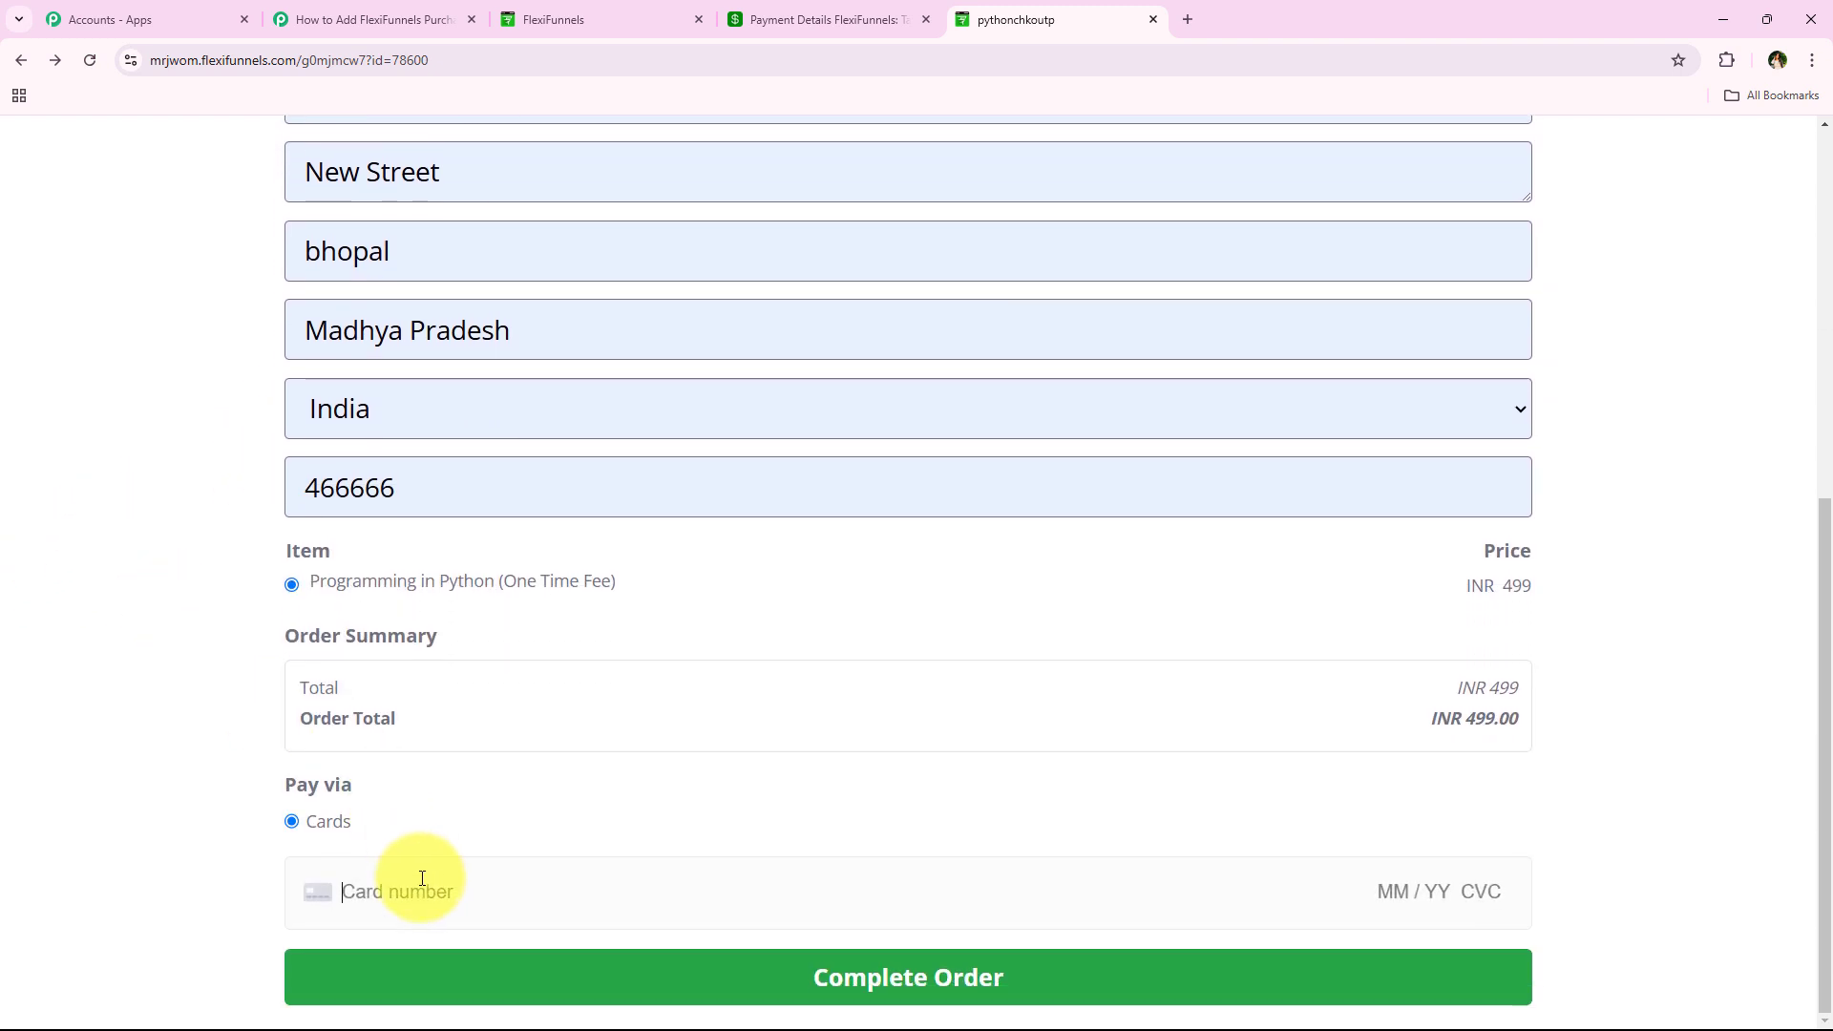
- Fill in the test card's number, expiry date and CVC from the saved card, and enter the ZIP code
click(422, 878)
click(524, 605)
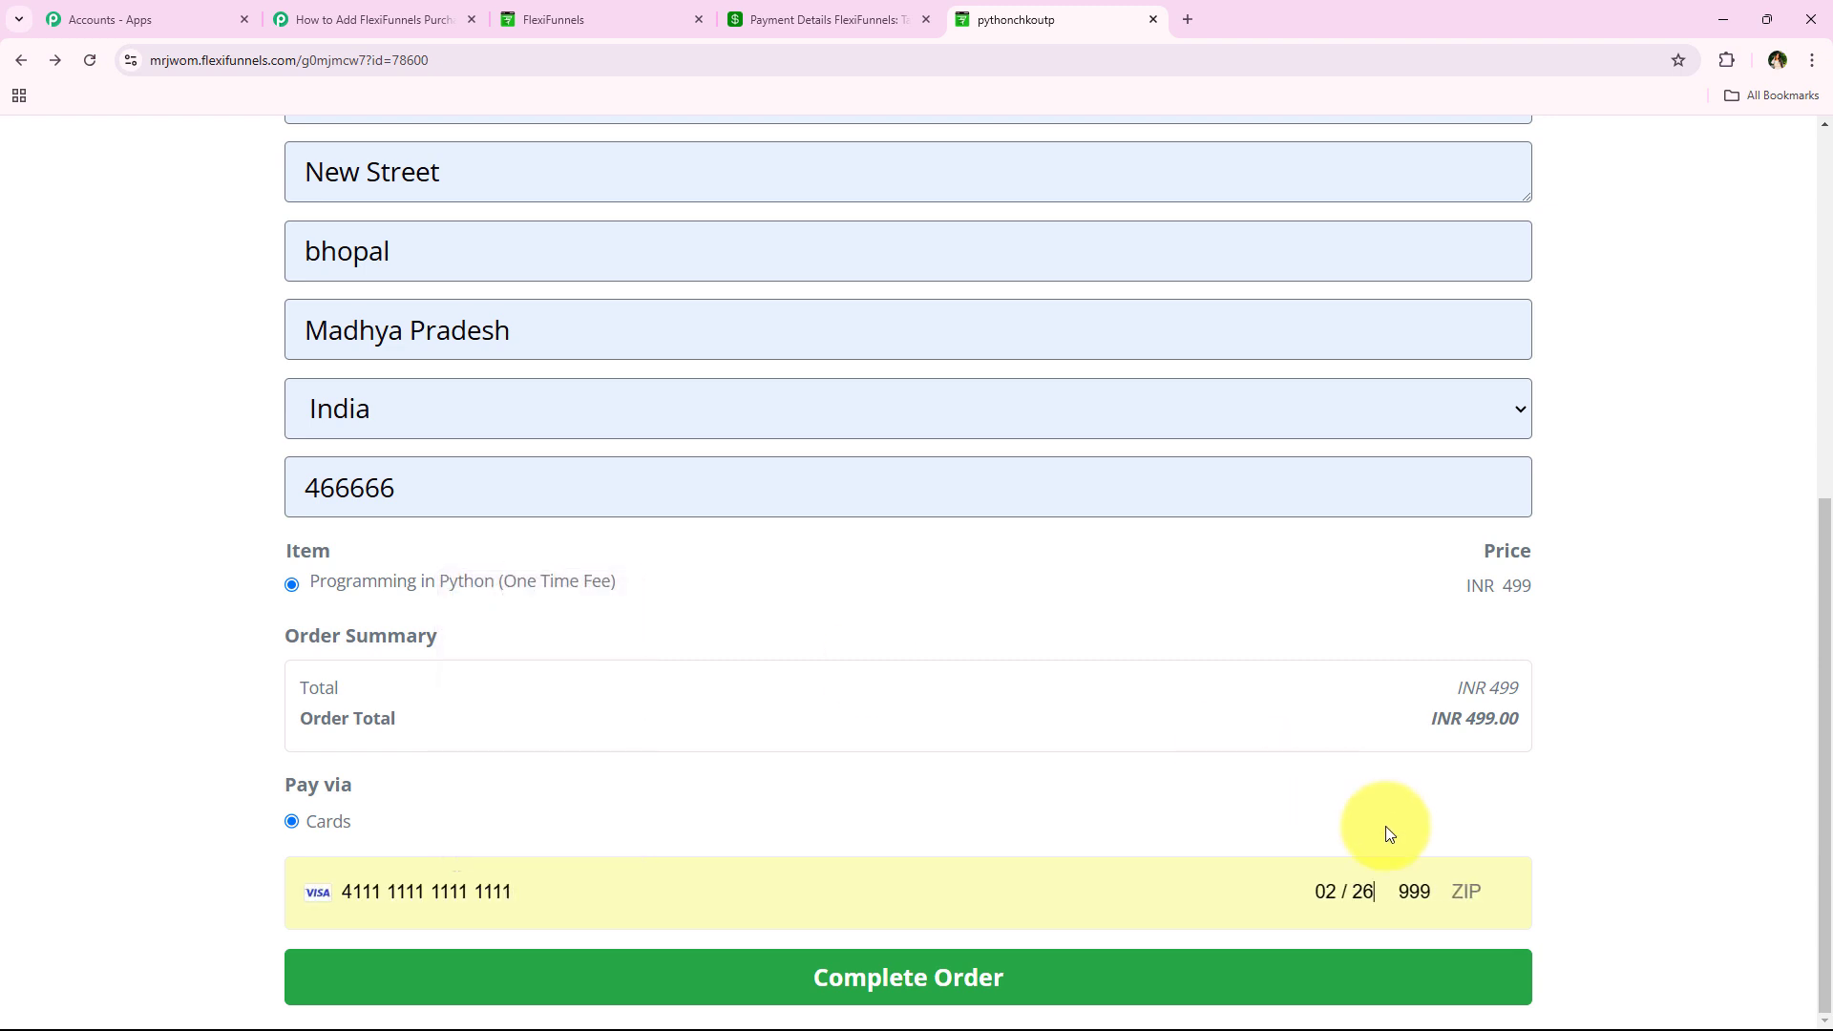
click(1476, 899)
text(462)
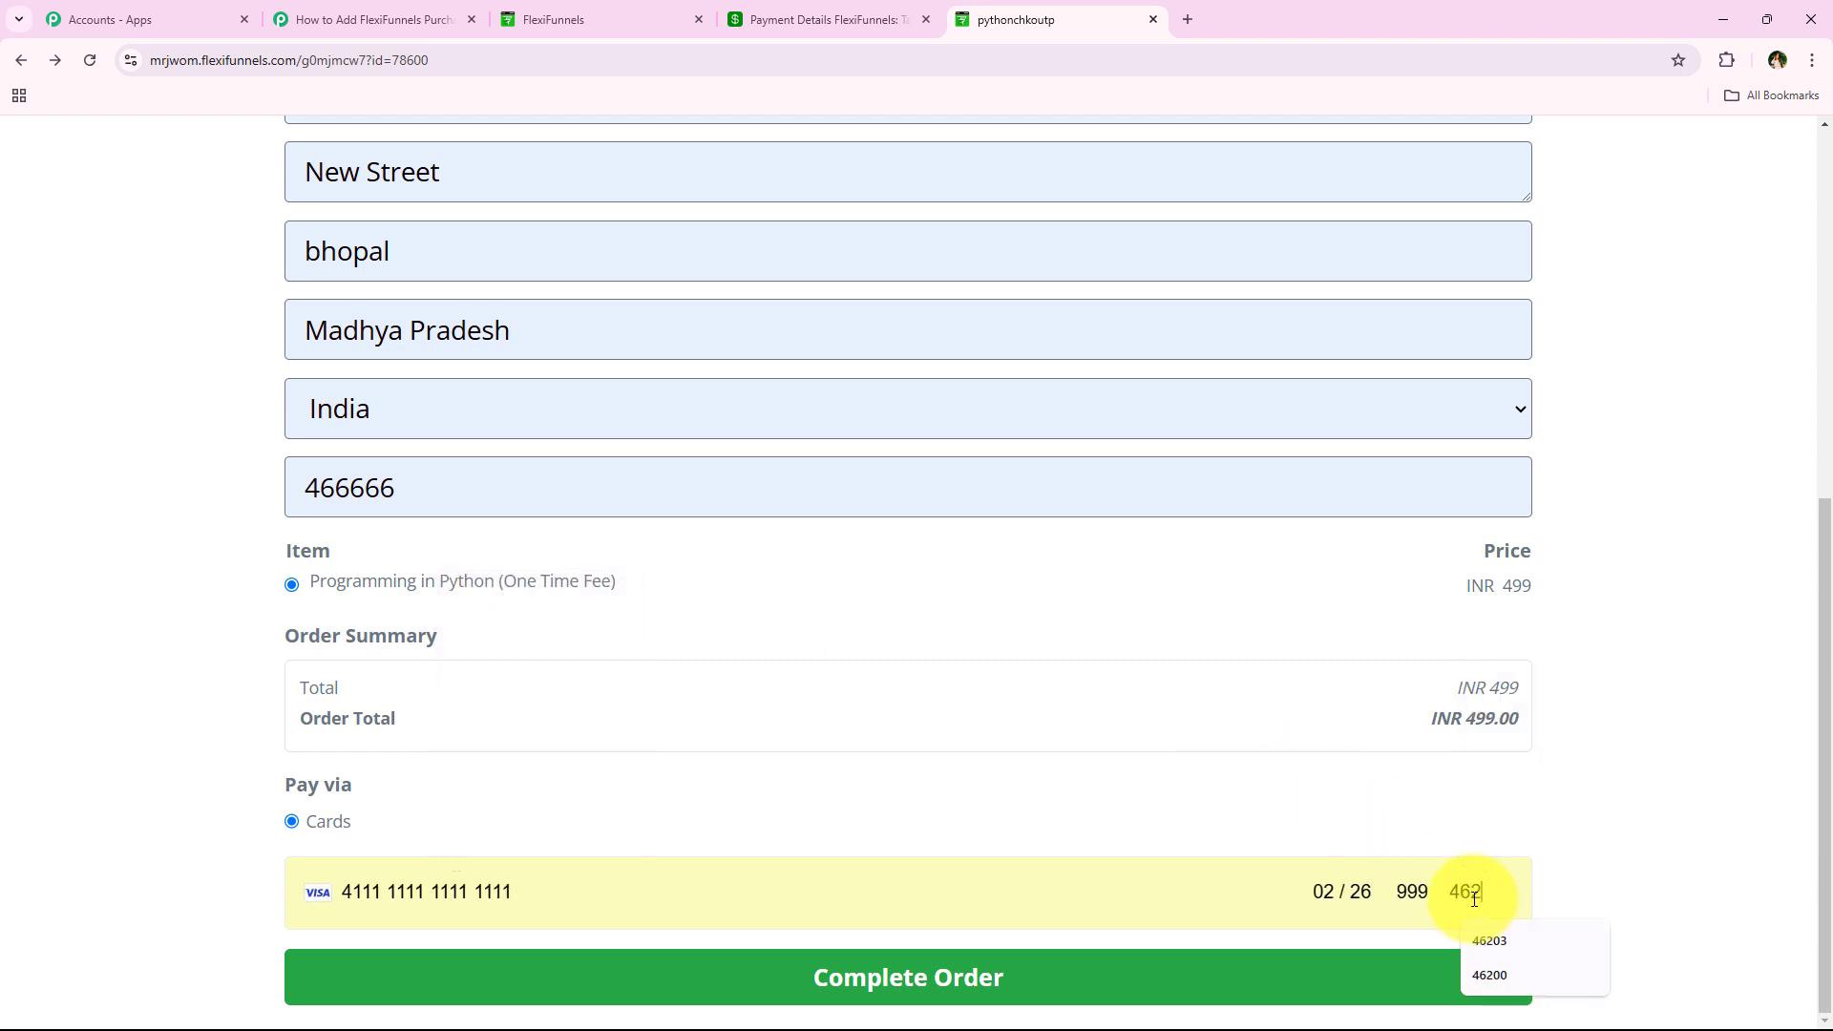
text(03)
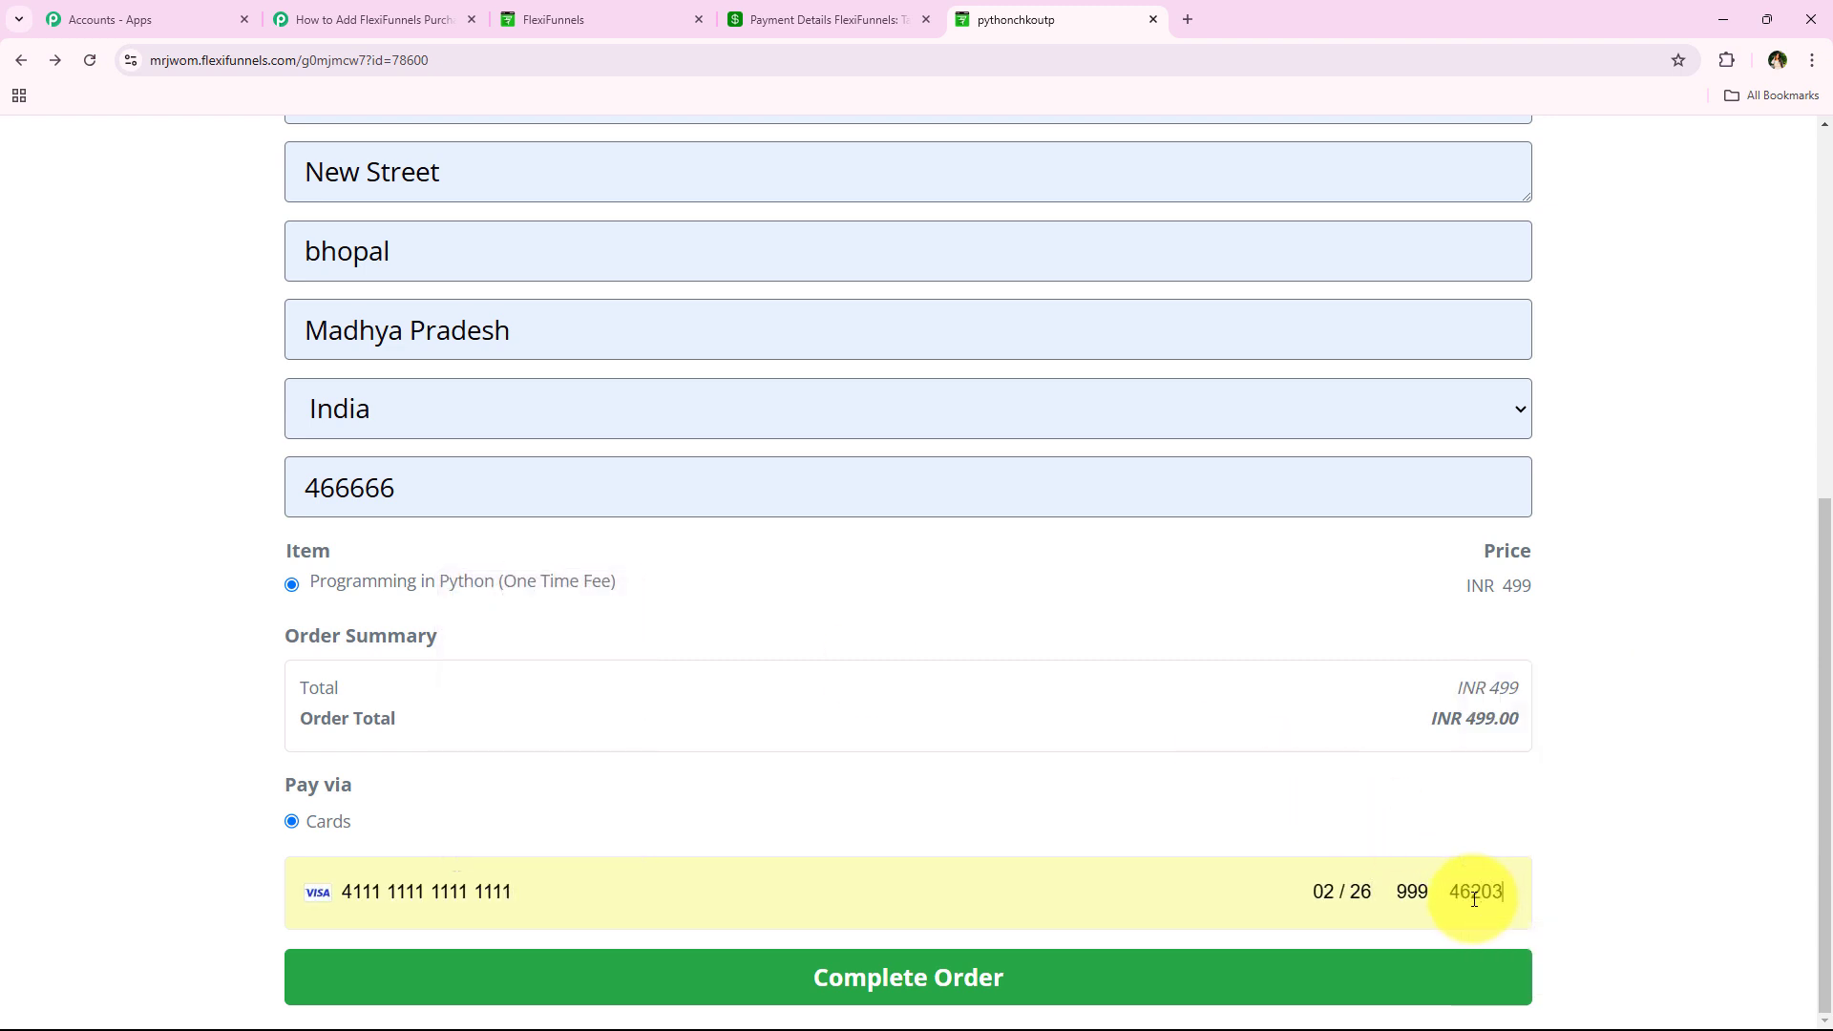
- Complete the test order for Programming in Python and read the thank-you page's order message
click(1056, 983)
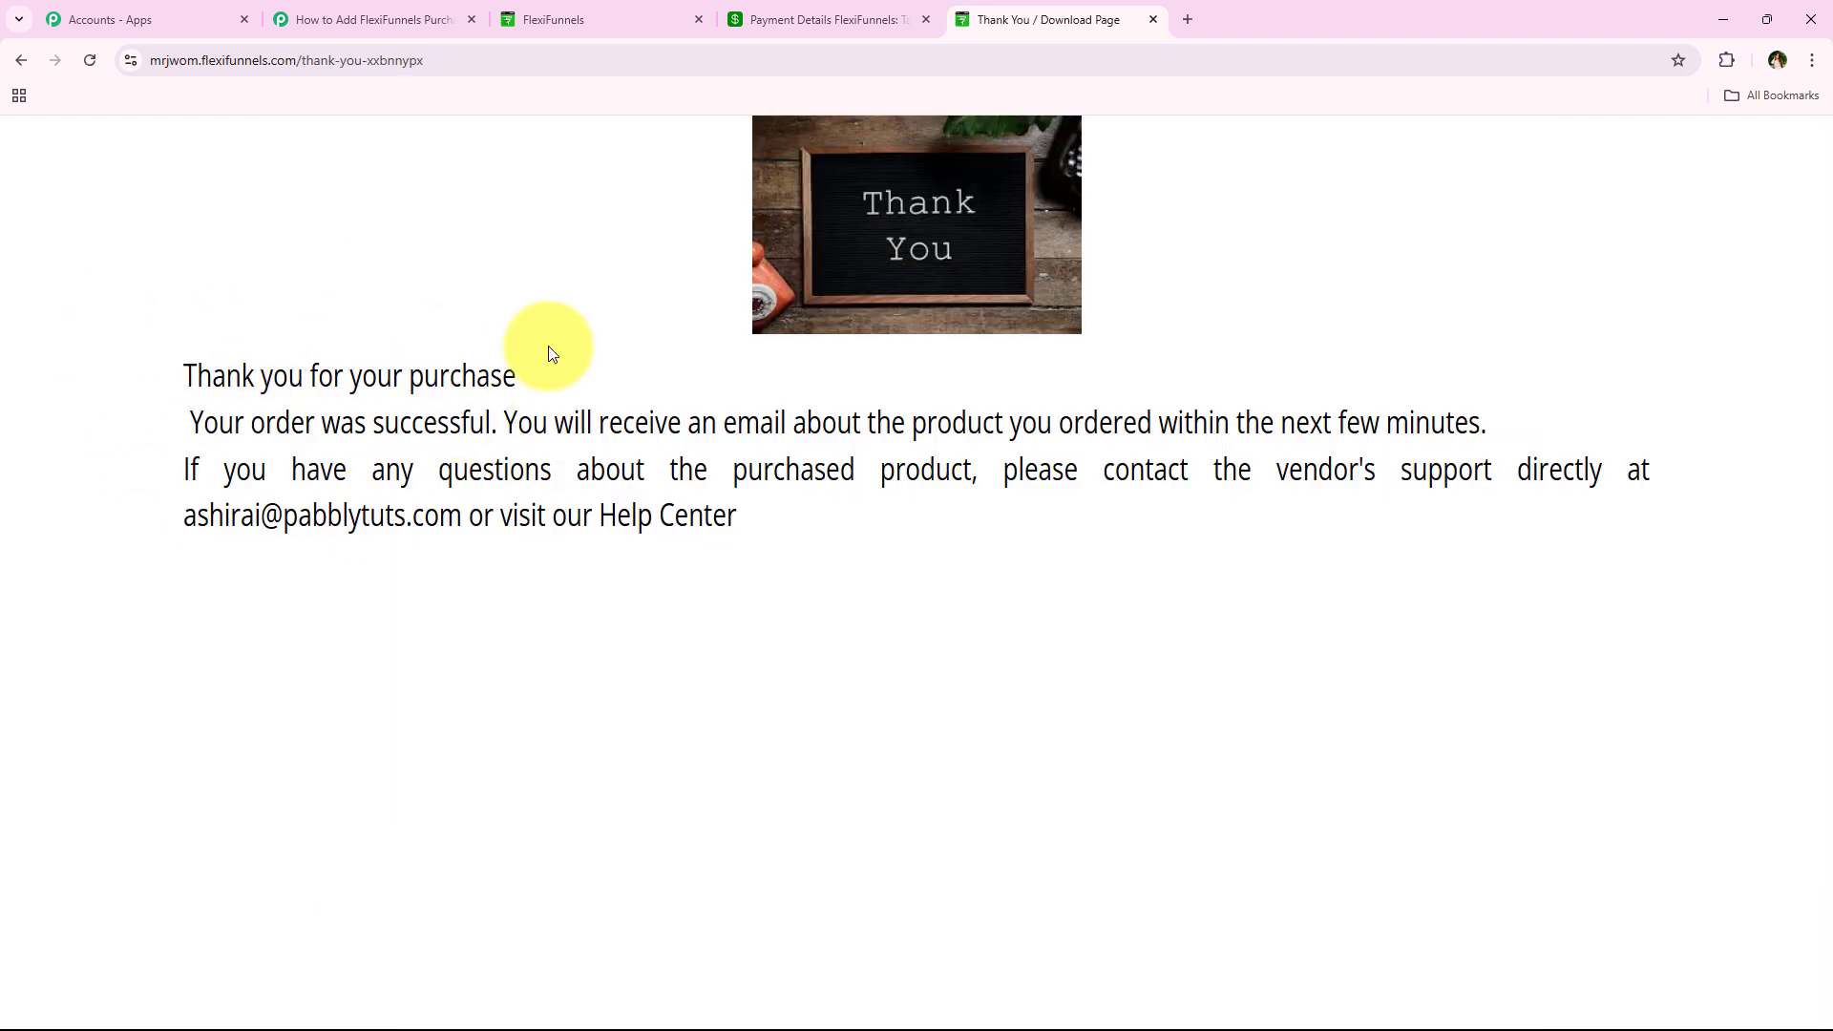
drag(289, 382, 548, 384)
click(187, 440)
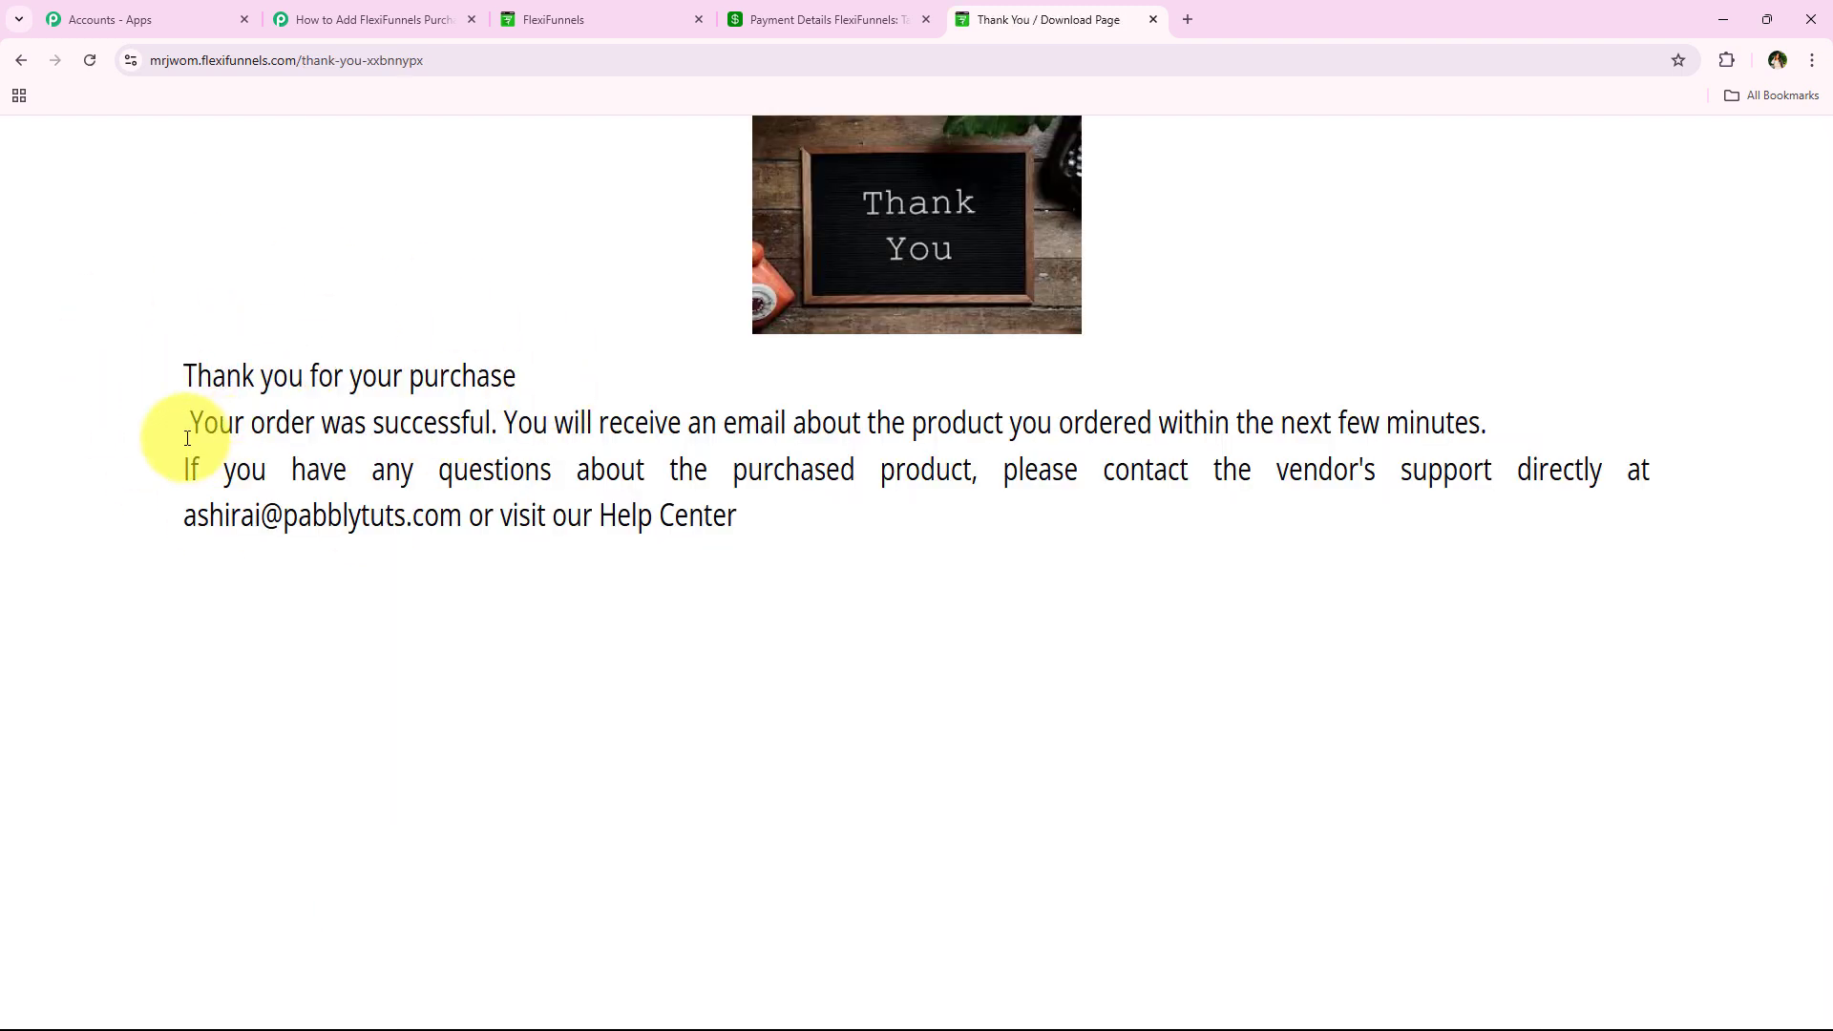
drag(315, 423, 503, 423)
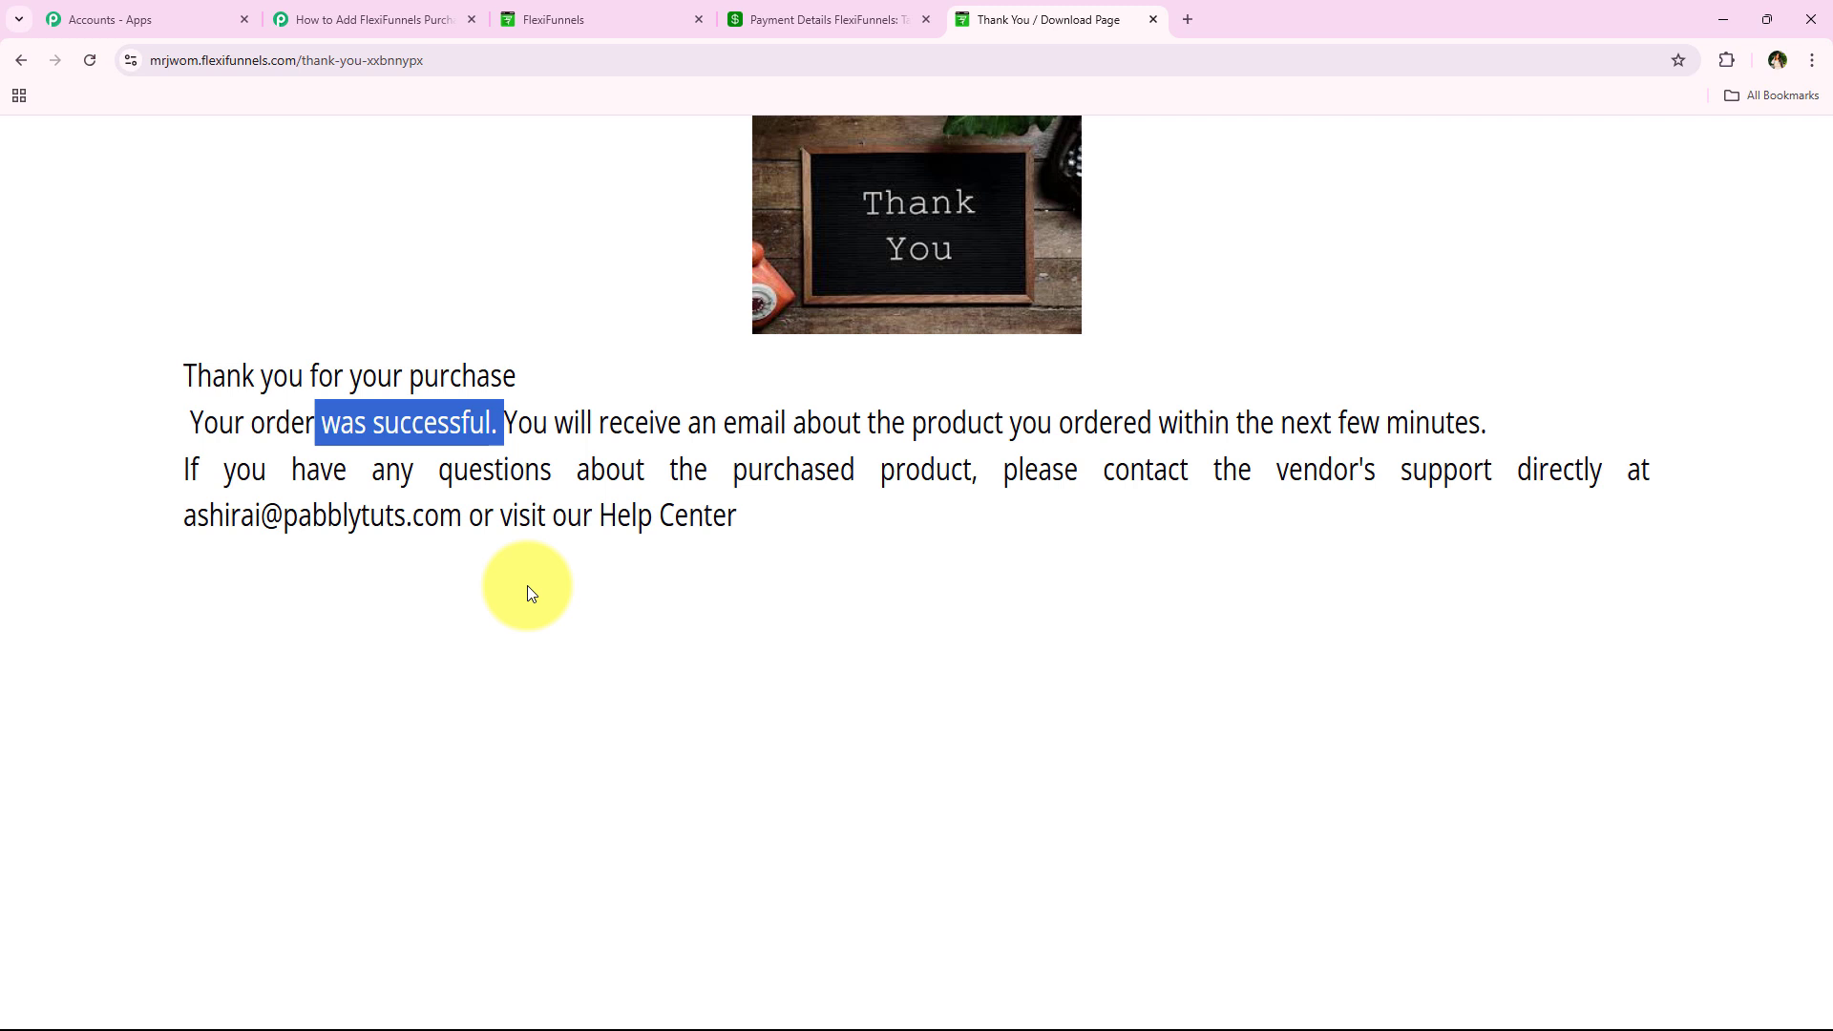
click(531, 593)
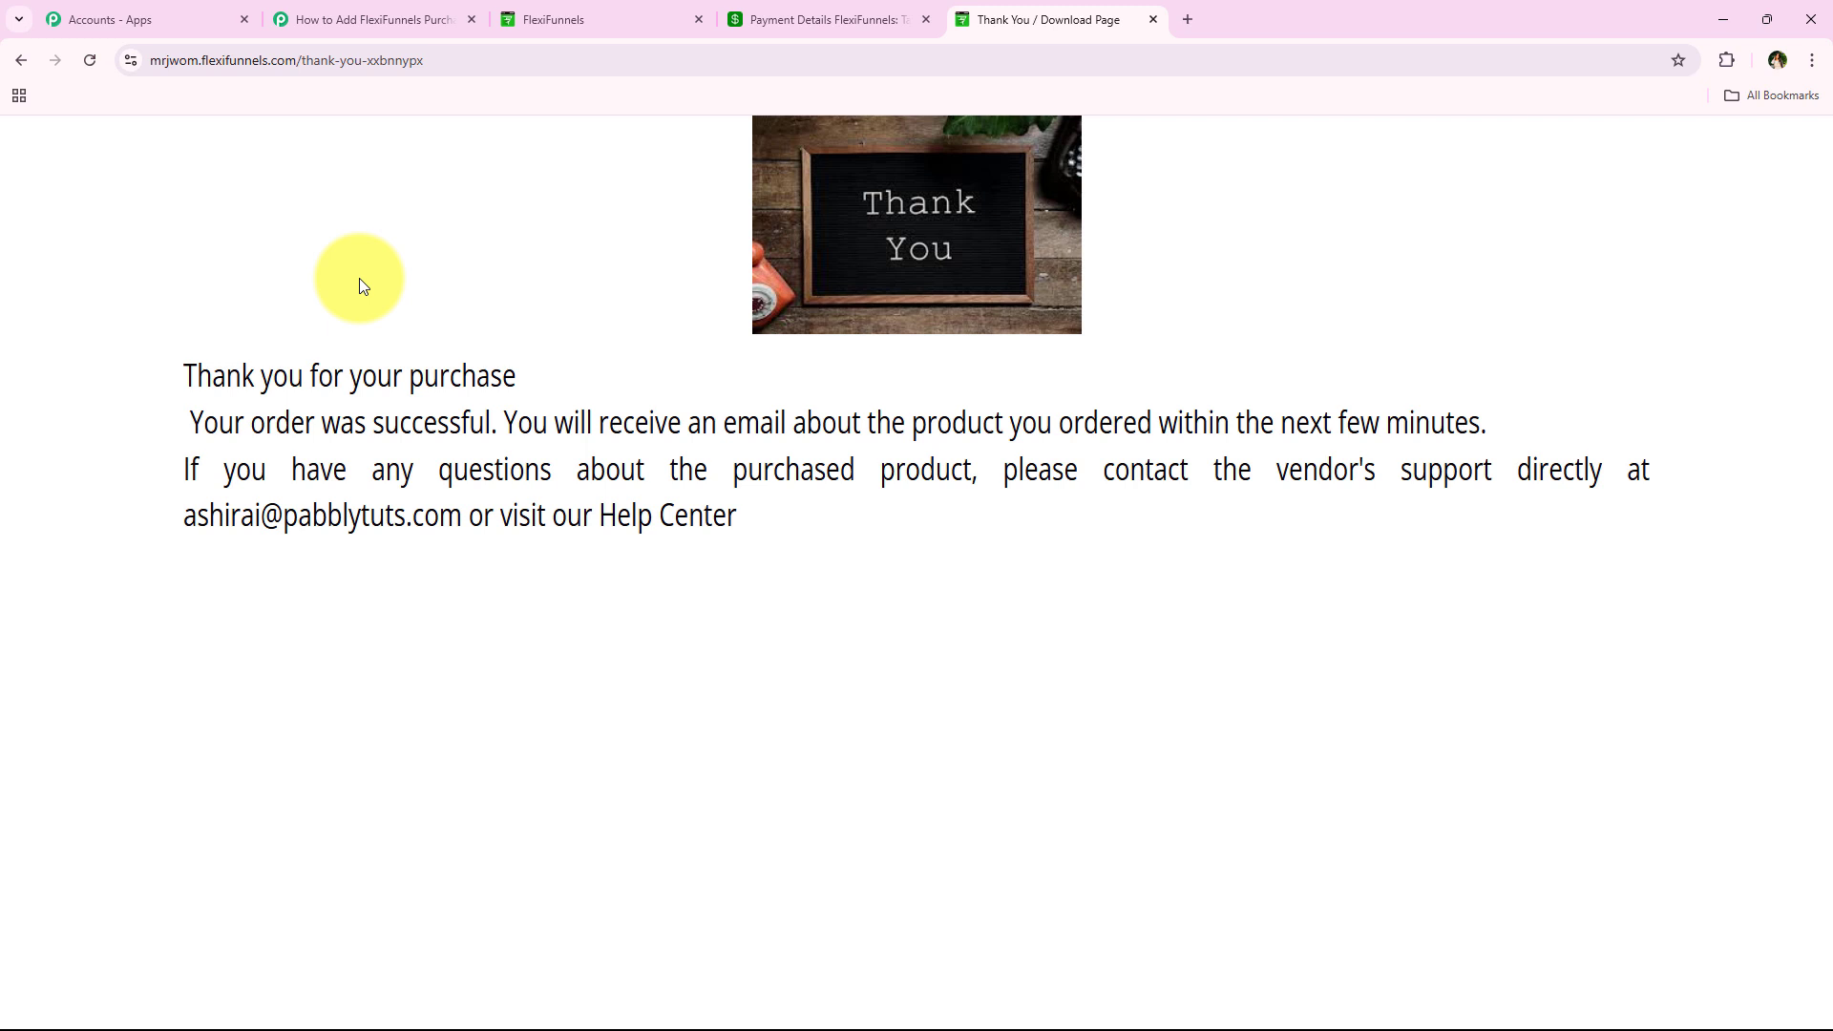
- Return to the Pabbly Connect workflow and review the customer details in the trigger's captured webhook response
click(341, 12)
scroll(327, 305, down, 3)
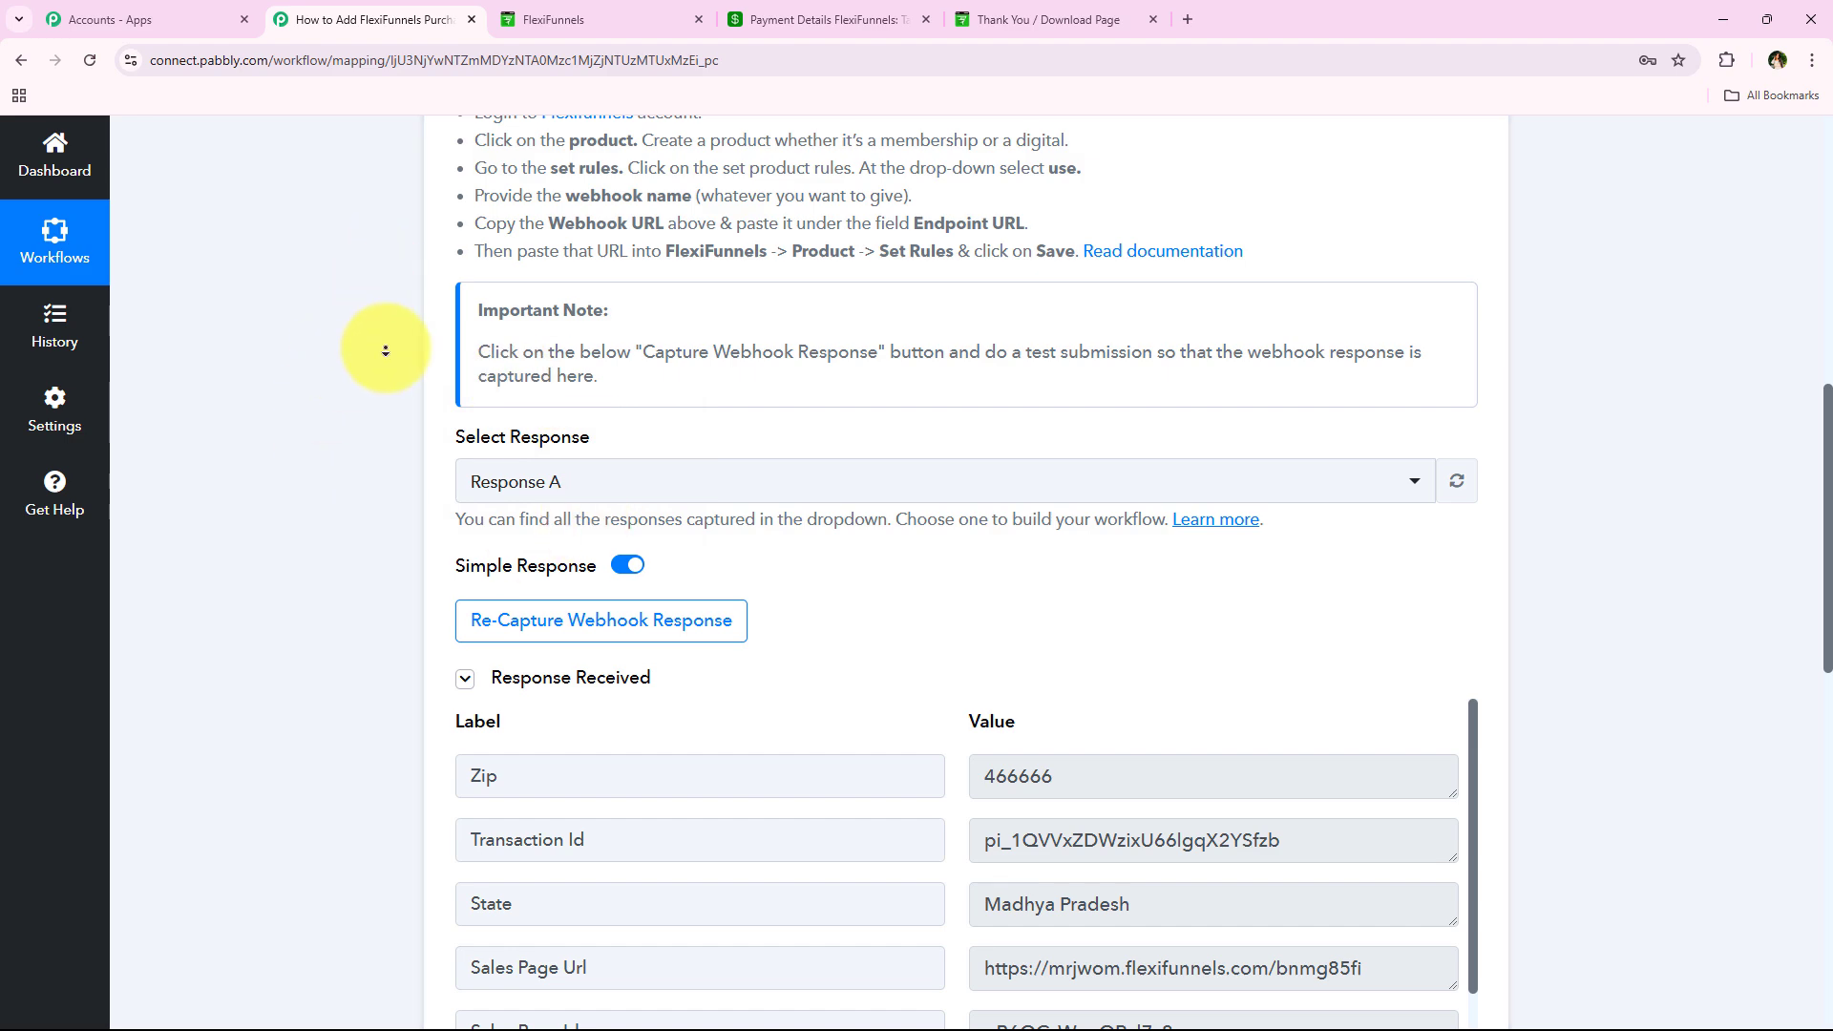
scroll(385, 351, down, 6)
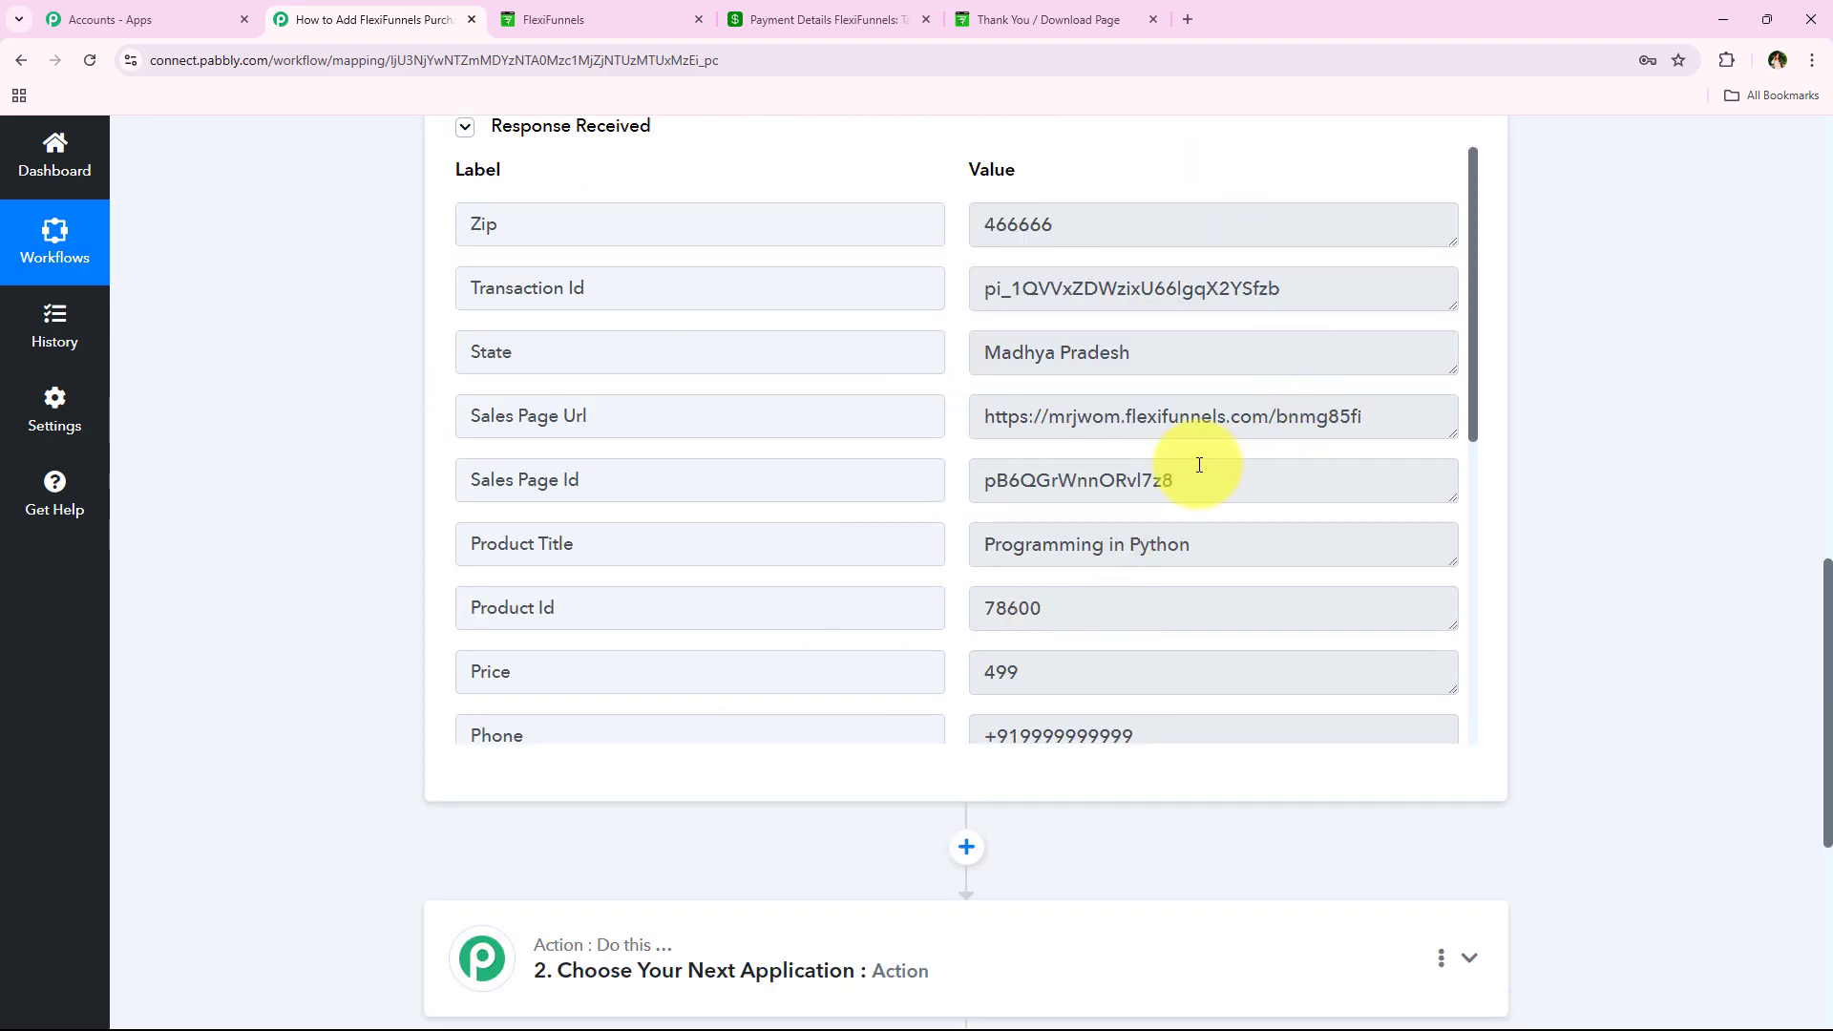
scroll(1199, 463, down, 3)
drag(1205, 454, 836, 471)
drag(1136, 641, 774, 623)
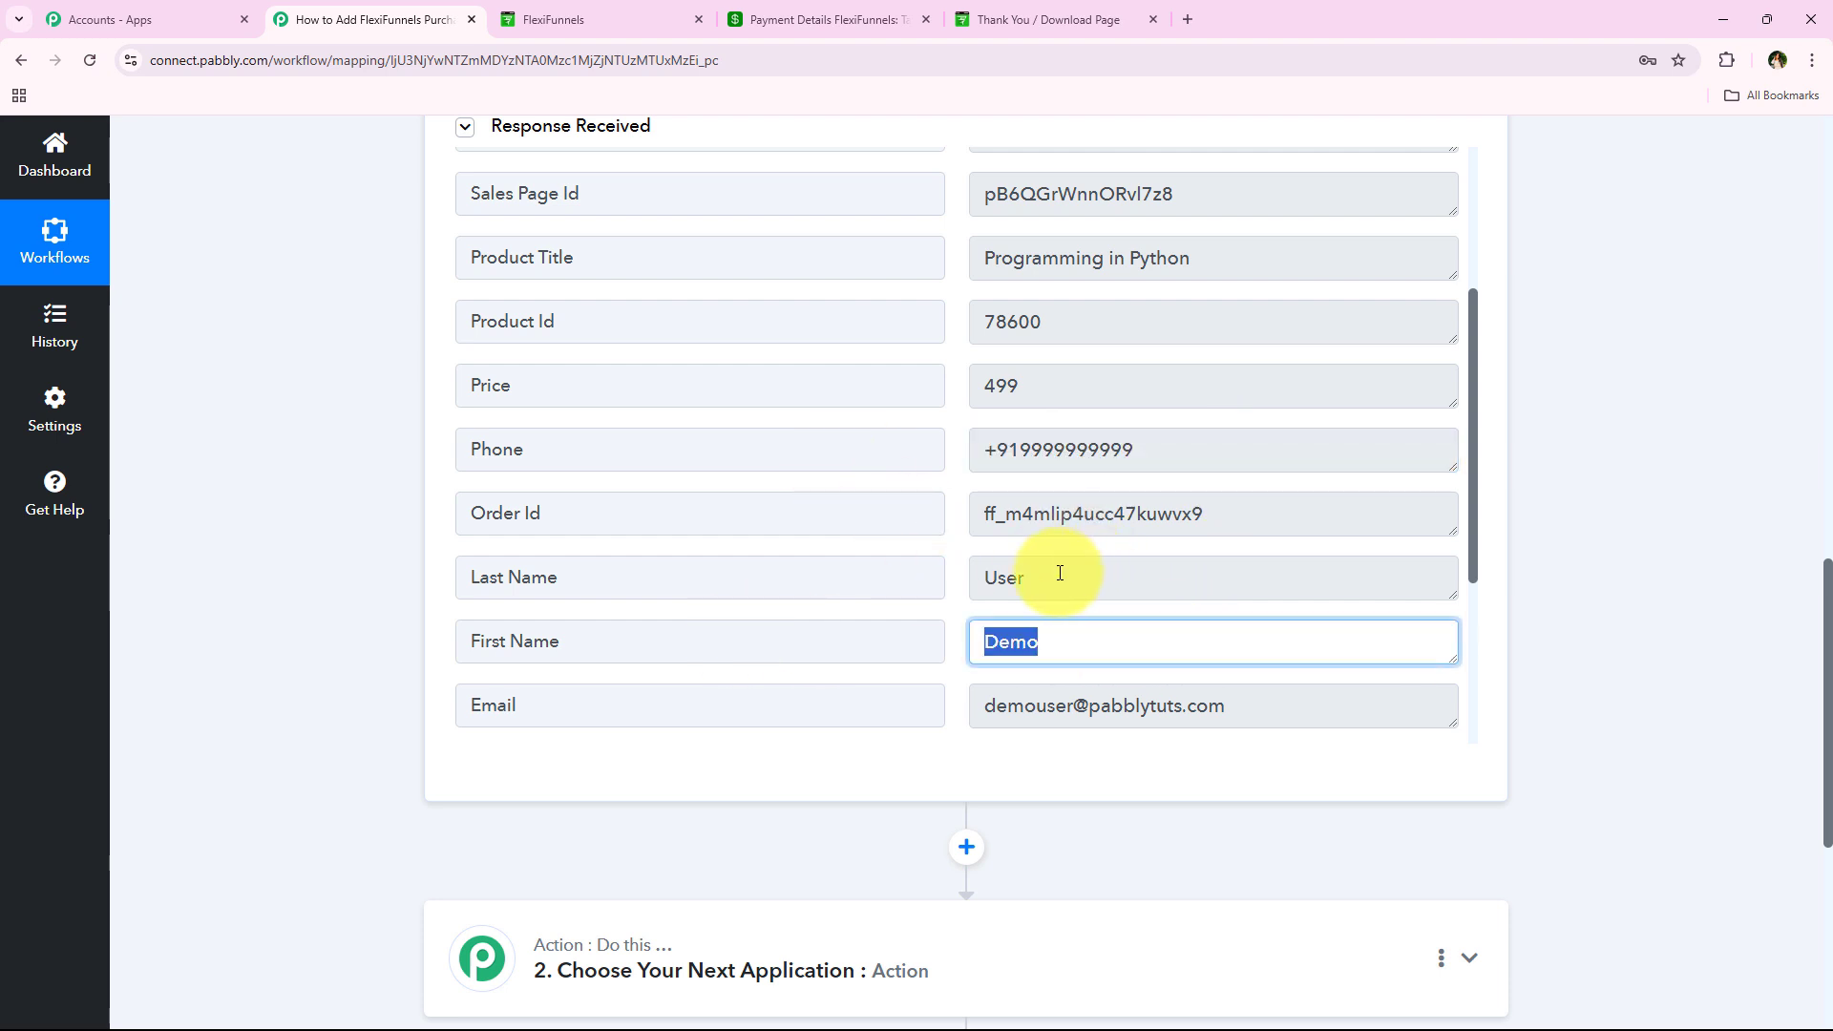
drag(1056, 576, 1159, 507)
scroll(1228, 671, down, 2)
scroll(1263, 648, down, 5)
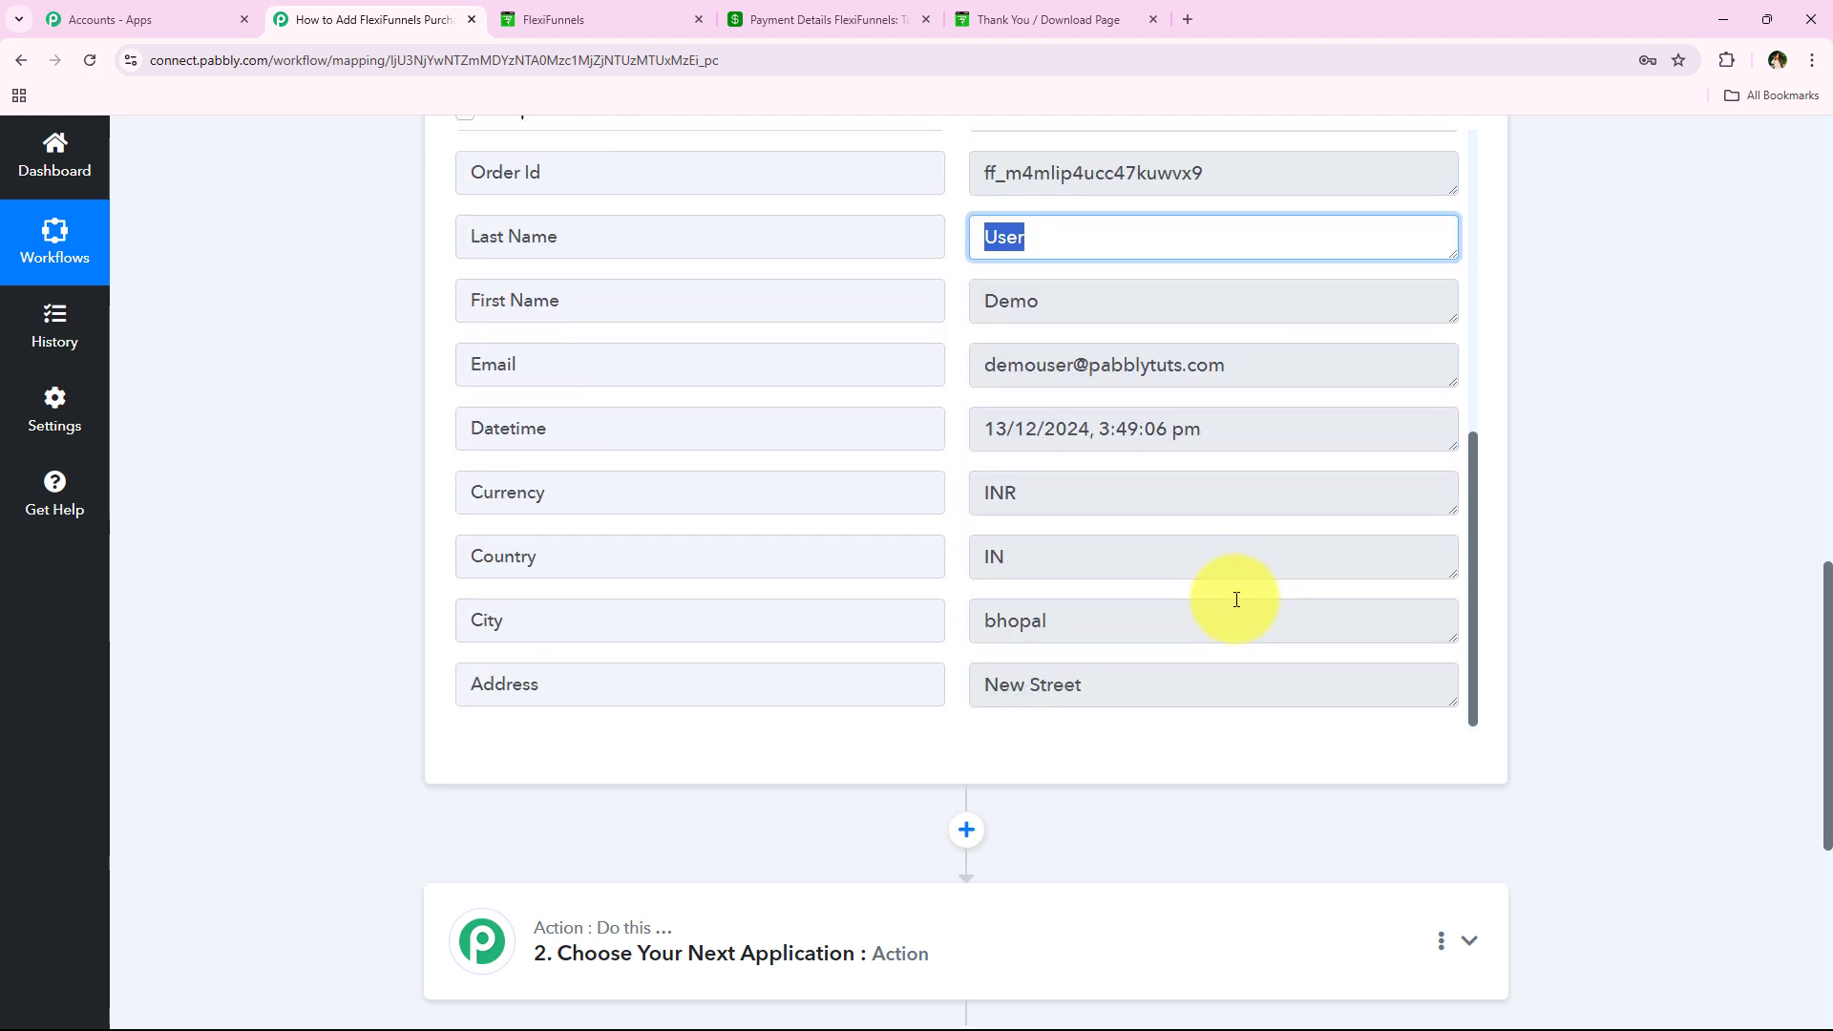
- Check the product title in the captured webhook response
scroll(1124, 437, up, 3)
scroll(1110, 611, up, 6)
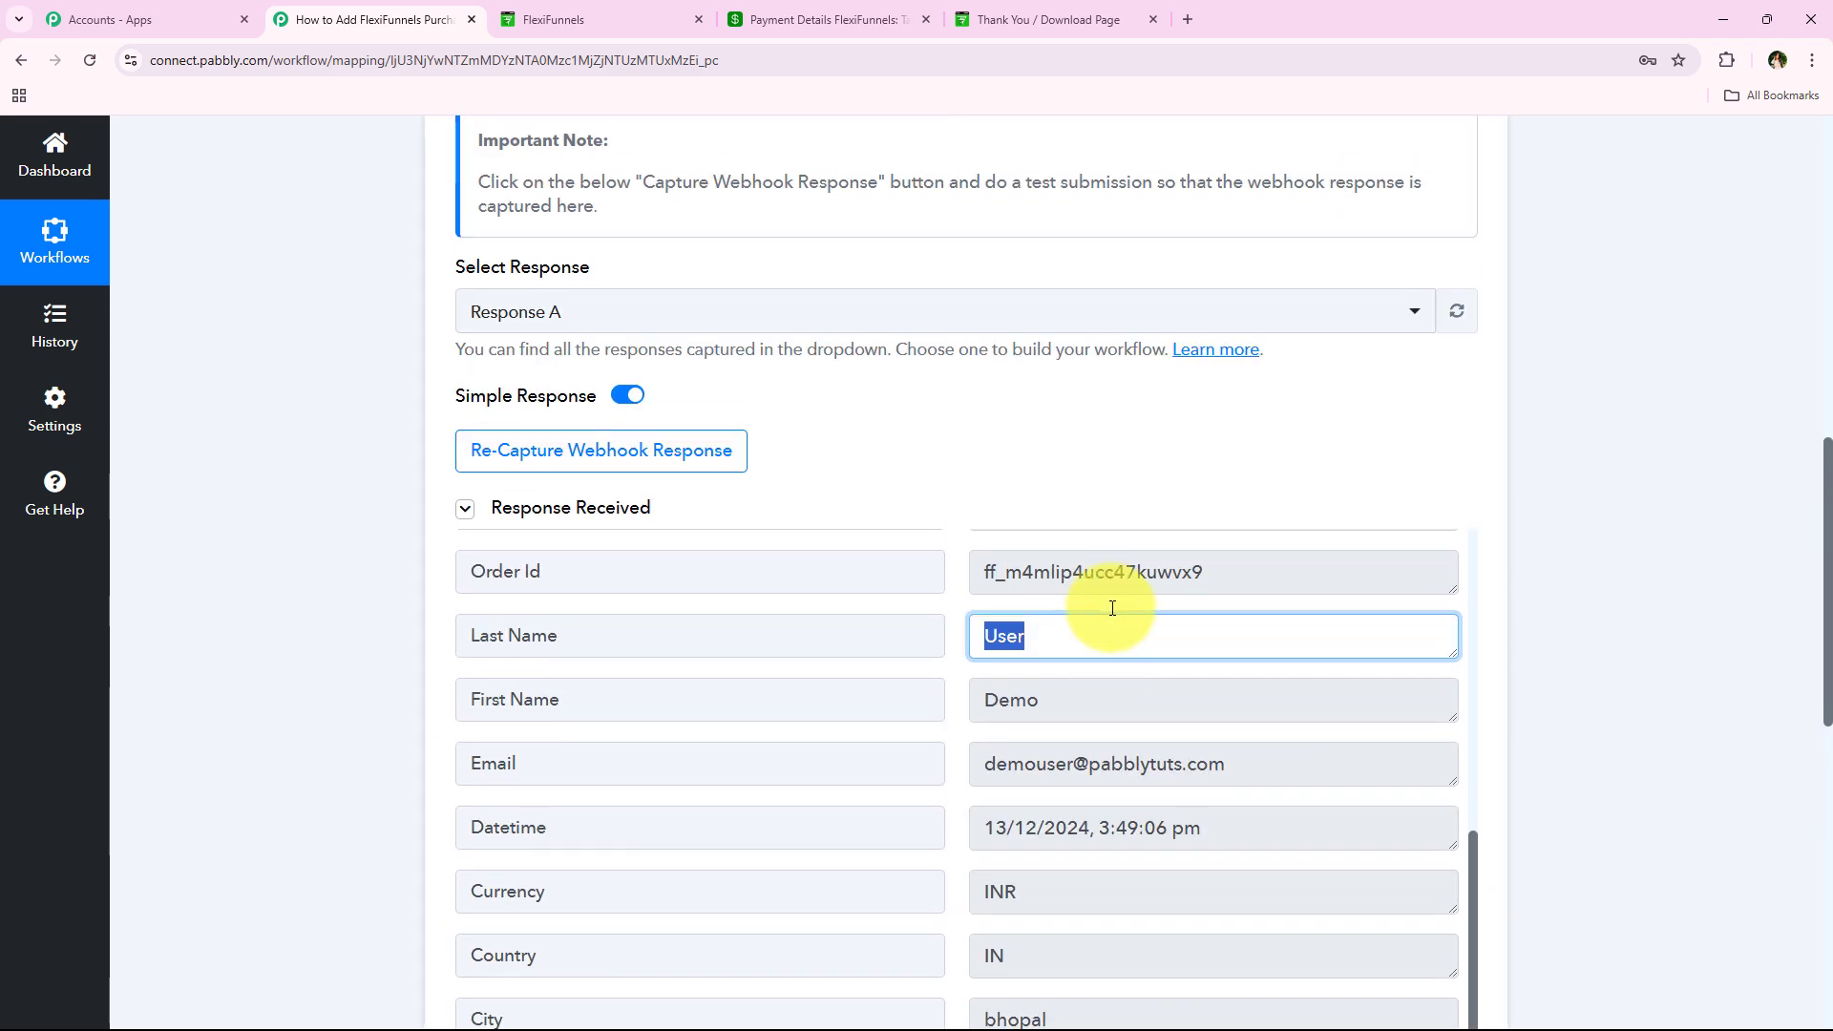
scroll(1174, 572, down, 1)
scroll(1199, 444, up, 1)
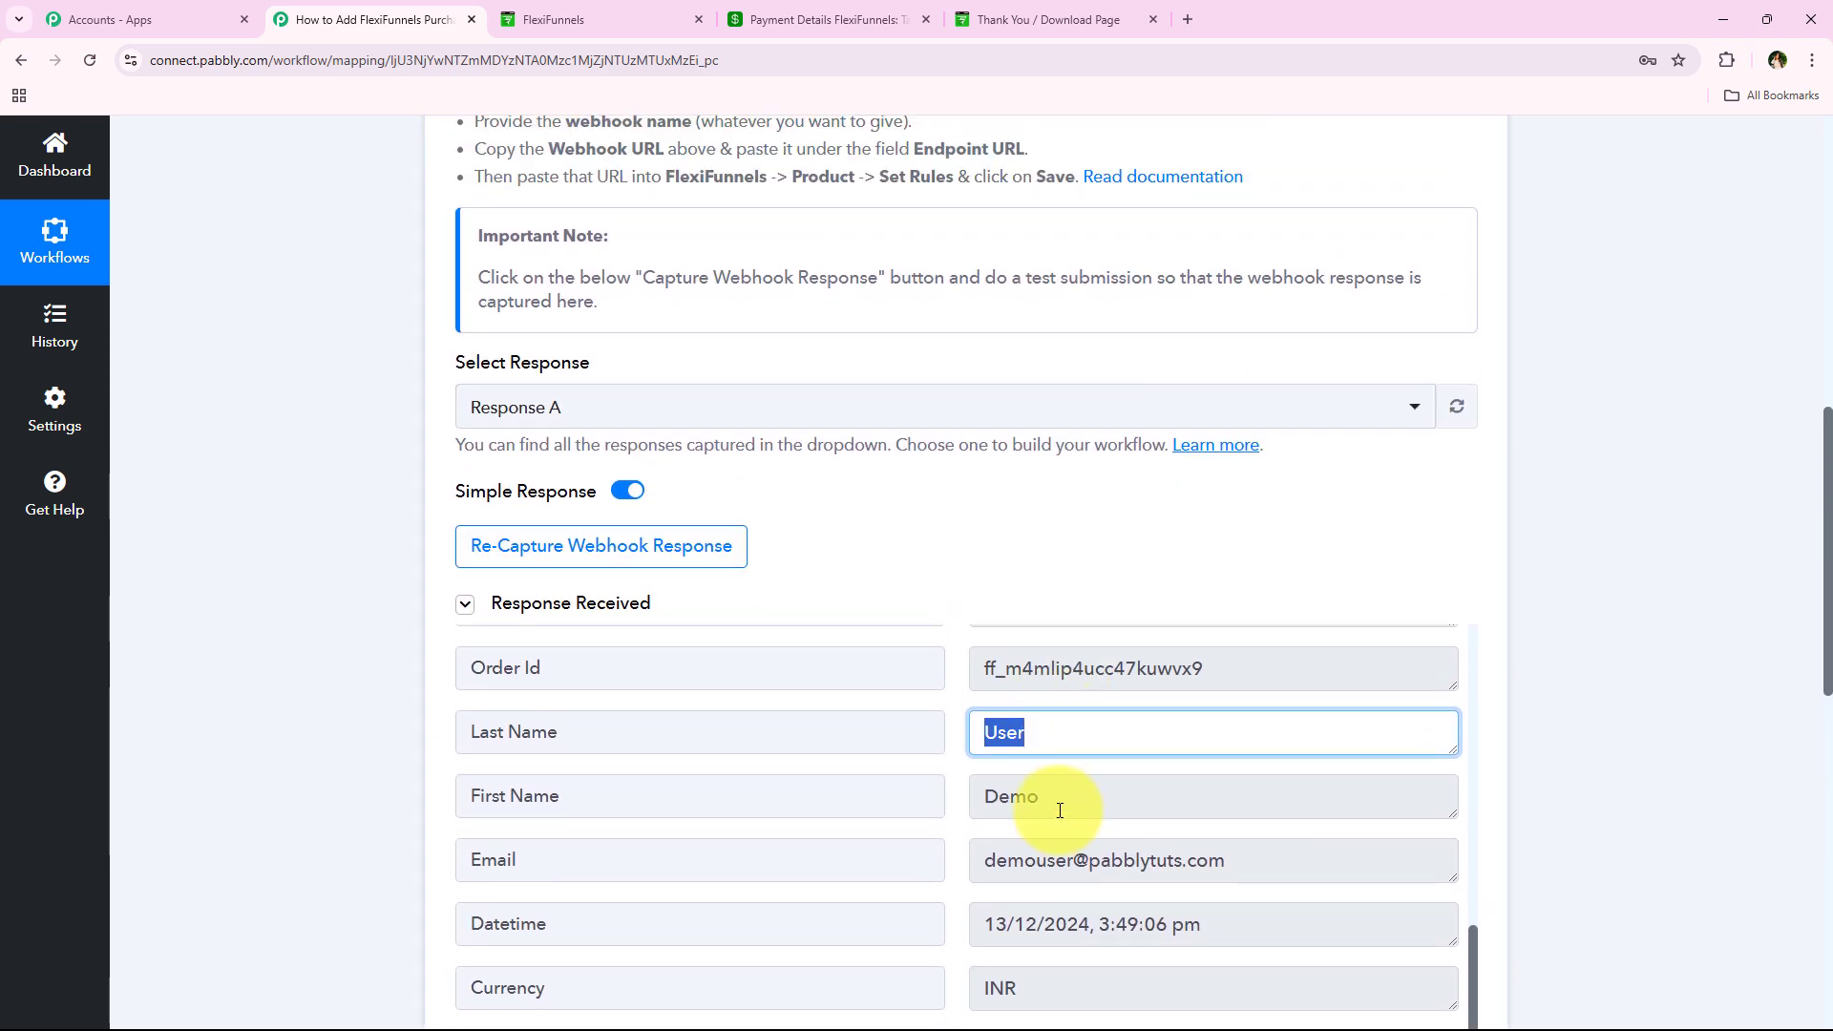
scroll(1051, 696, up, 6)
drag(1269, 883, 907, 890)
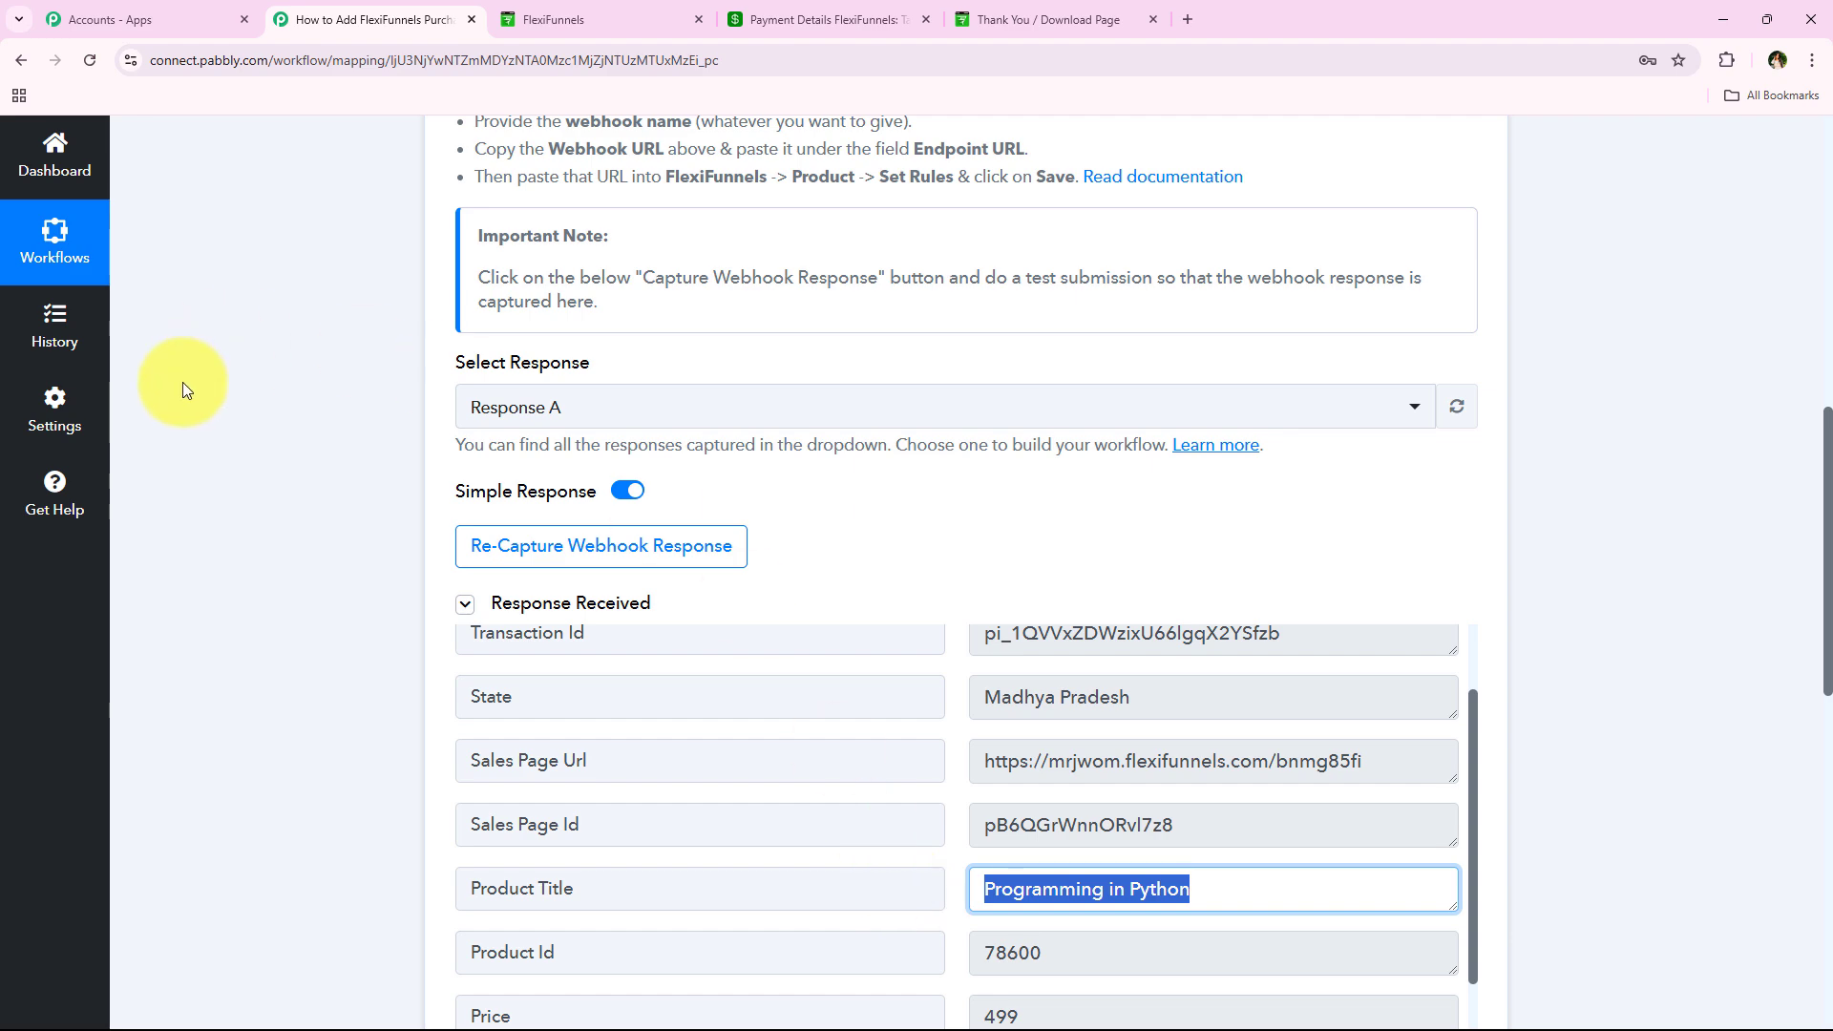
- Collapse the FlexiFunnels trigger step and review the workflow's title
click(307, 295)
scroll(307, 295, up, 10)
click(934, 513)
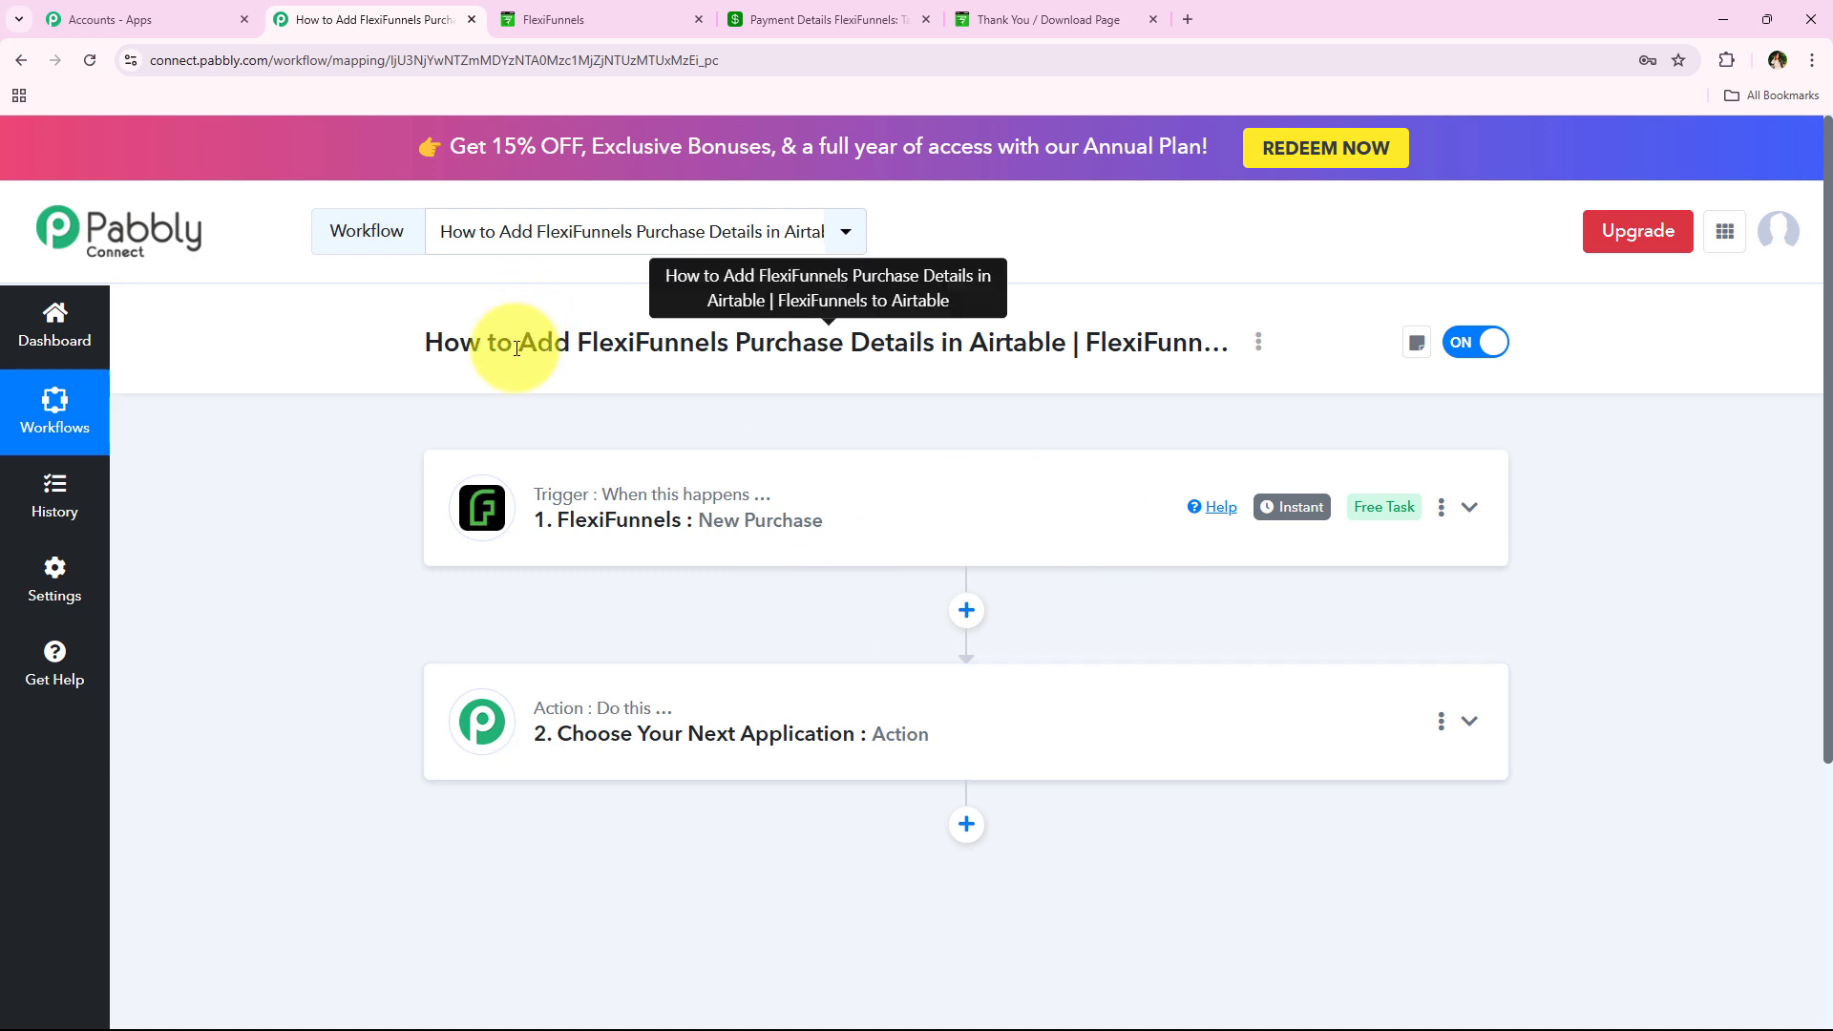
drag(514, 342, 1076, 369)
- Set the workflow's second step to the Airtable app with the Create Record action event
click(626, 741)
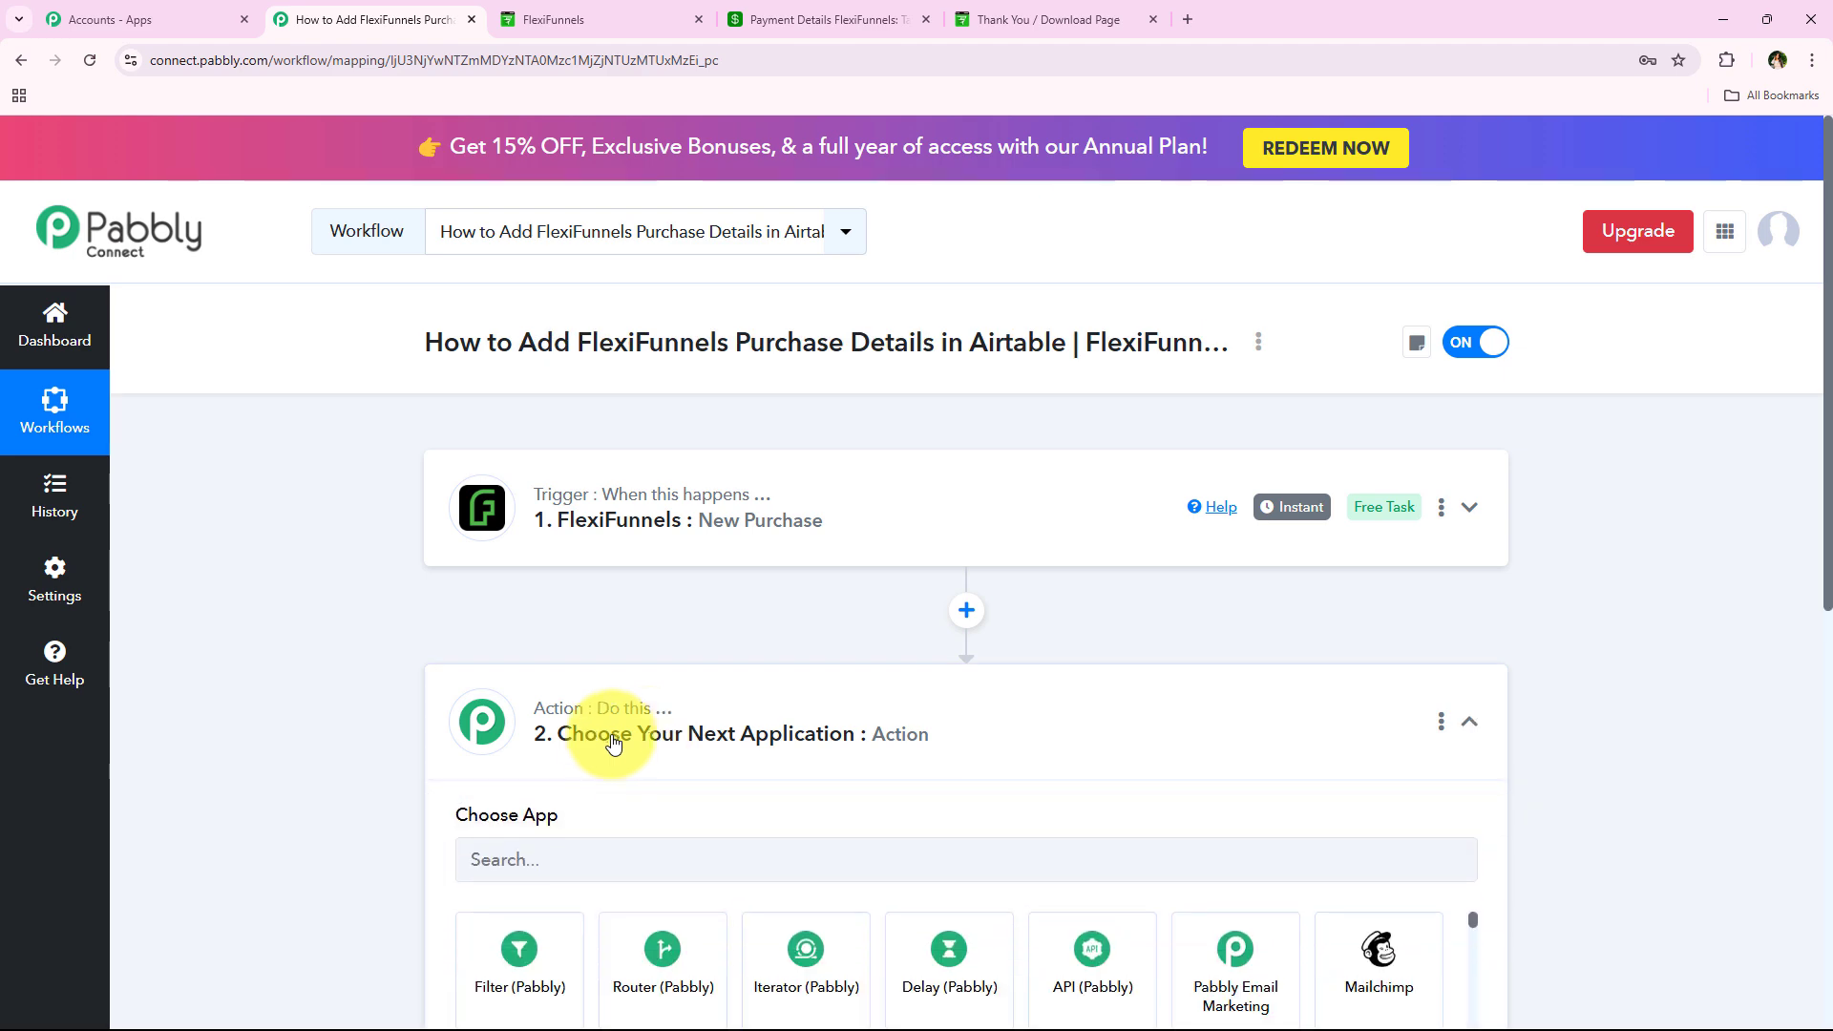
scroll(597, 668, down, 3)
click(581, 534)
text(A)
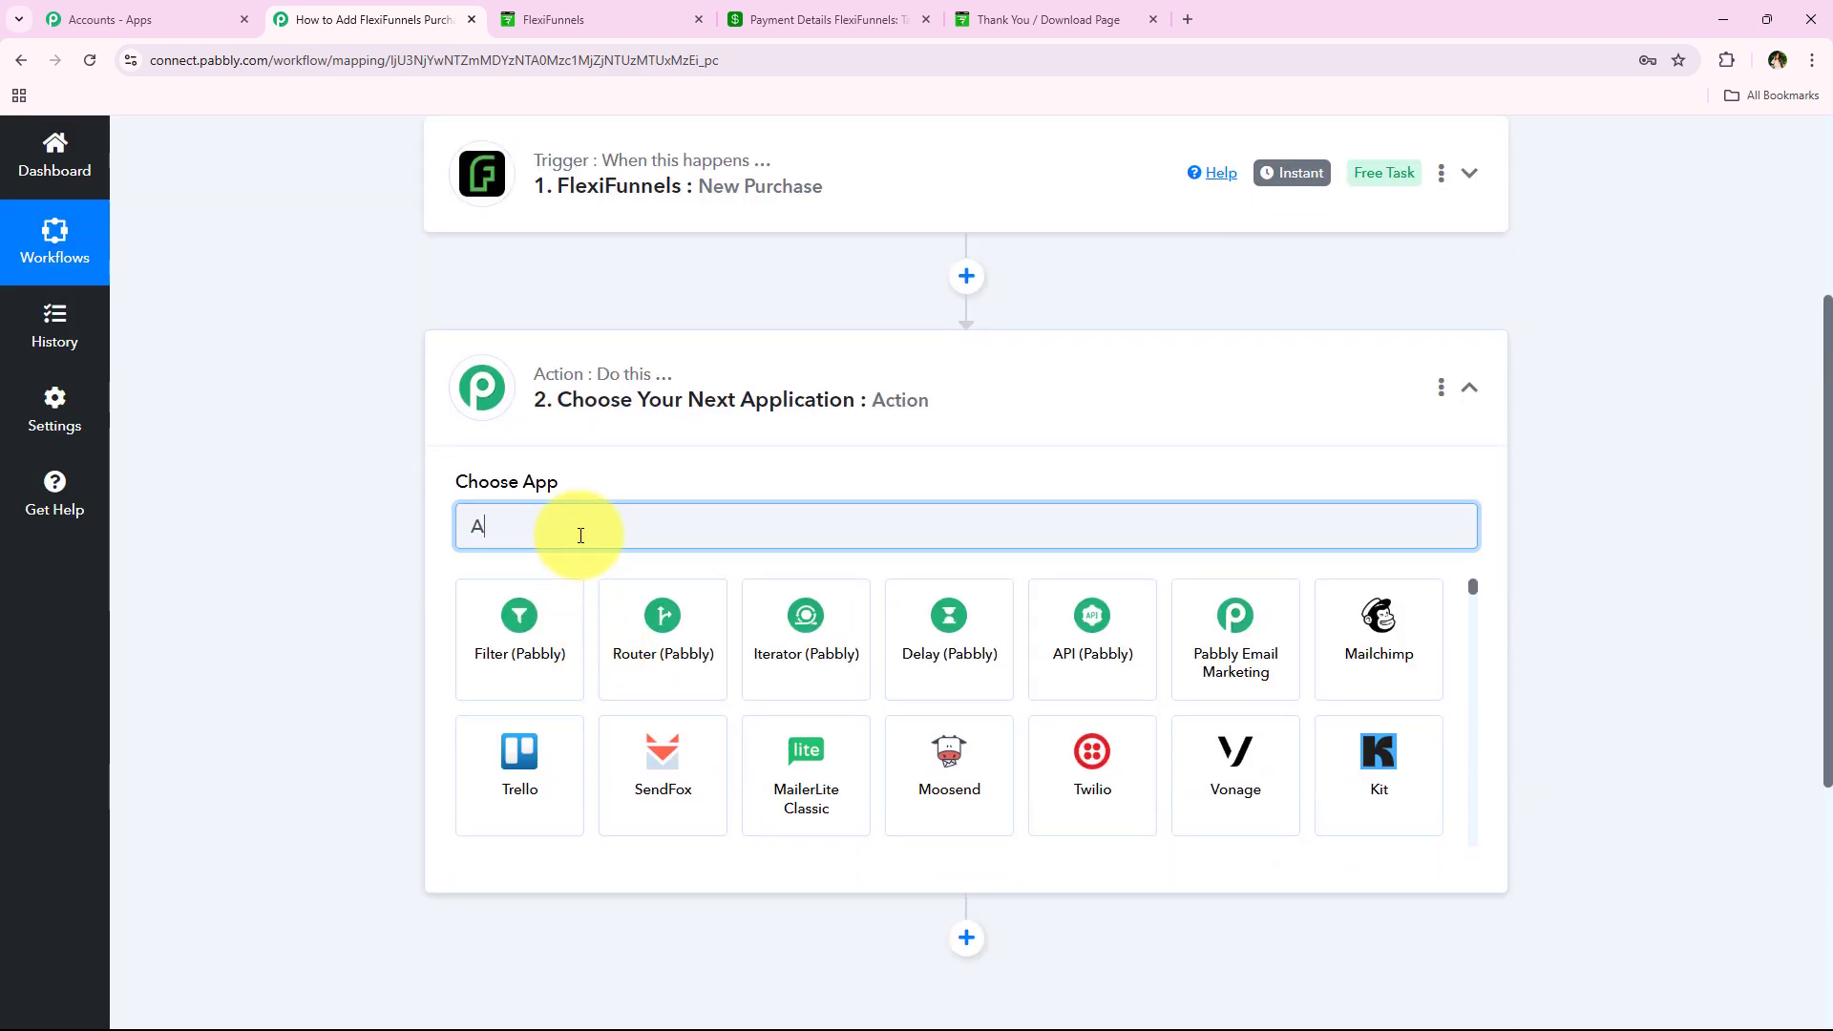
text(ir)
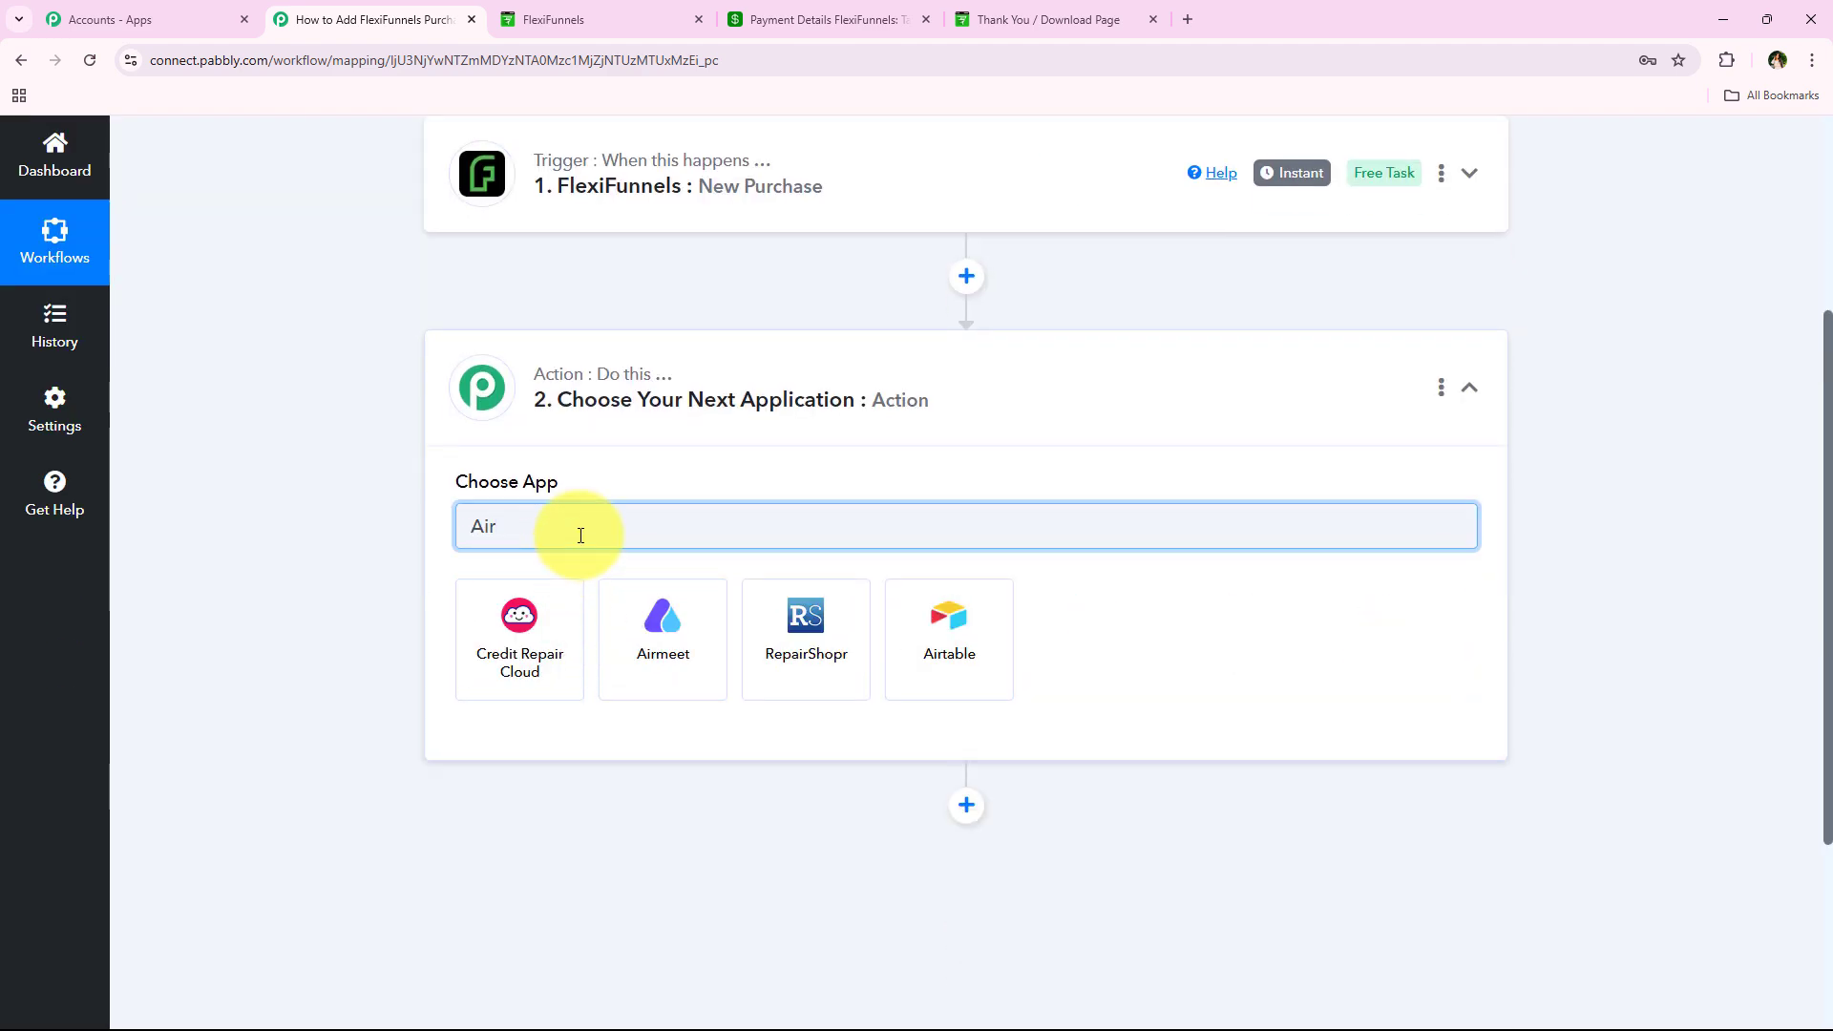
text(ta)
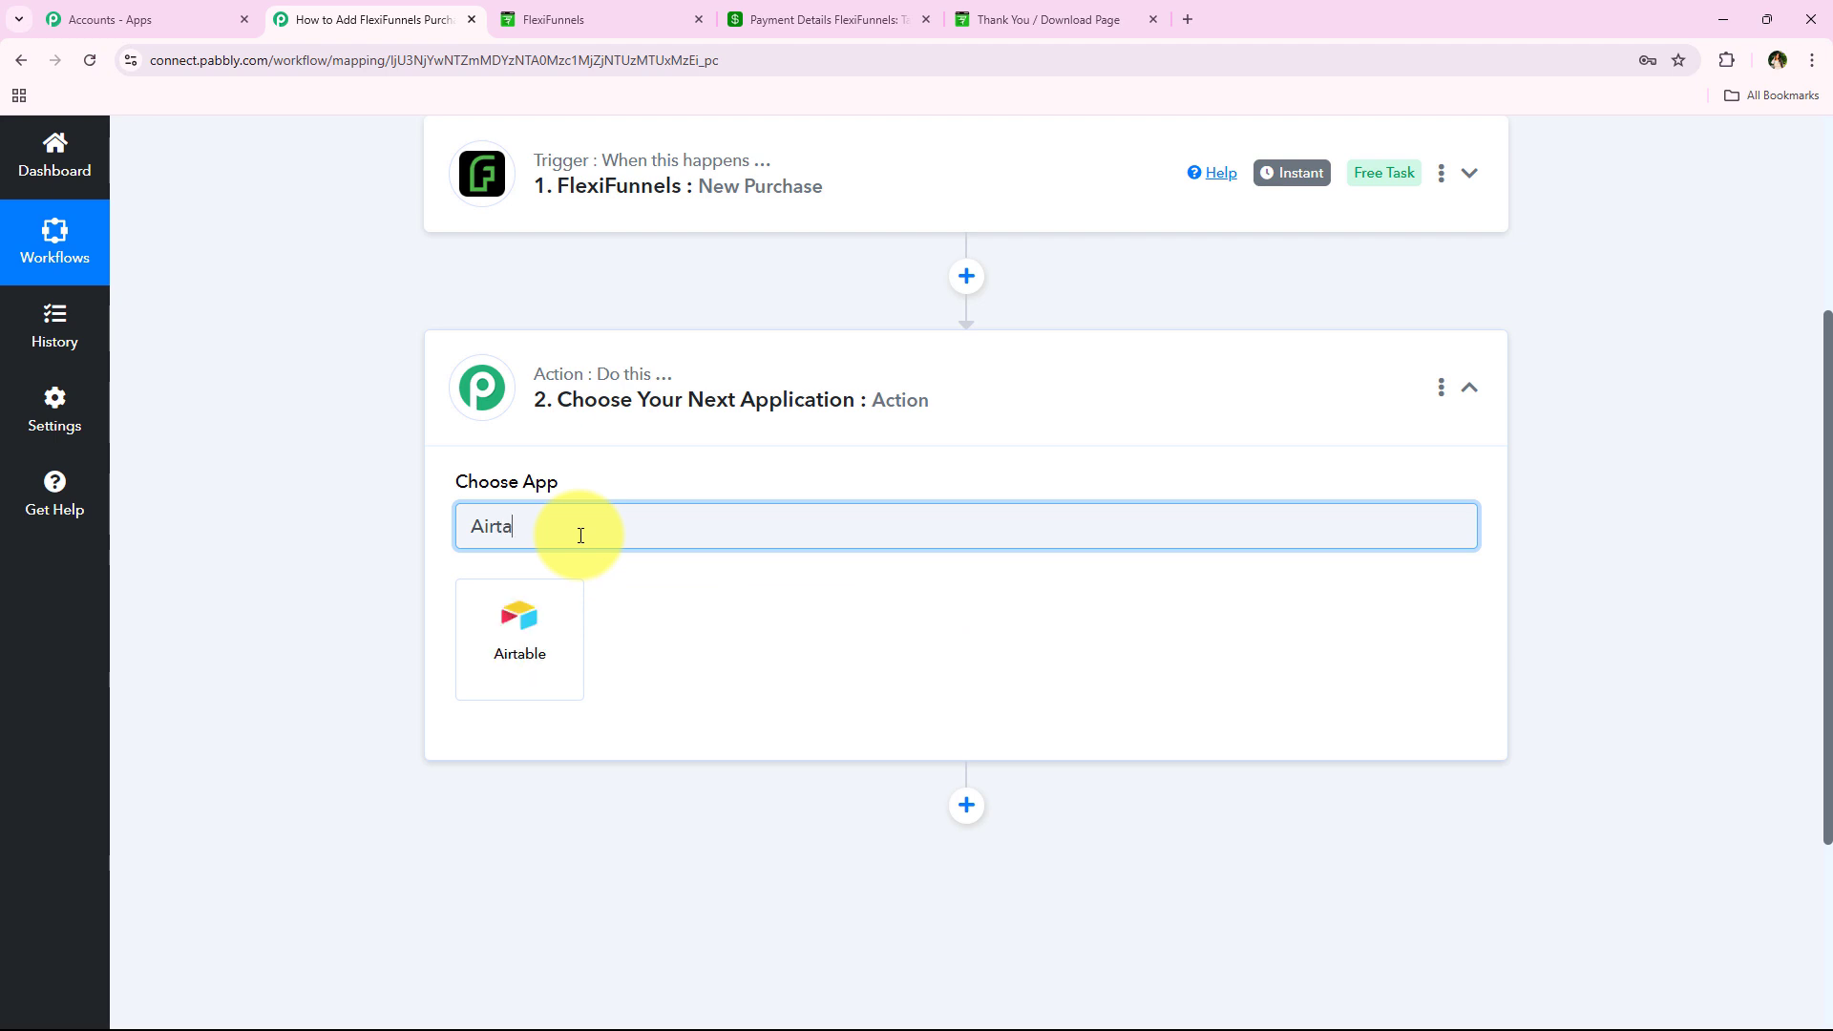
click(528, 657)
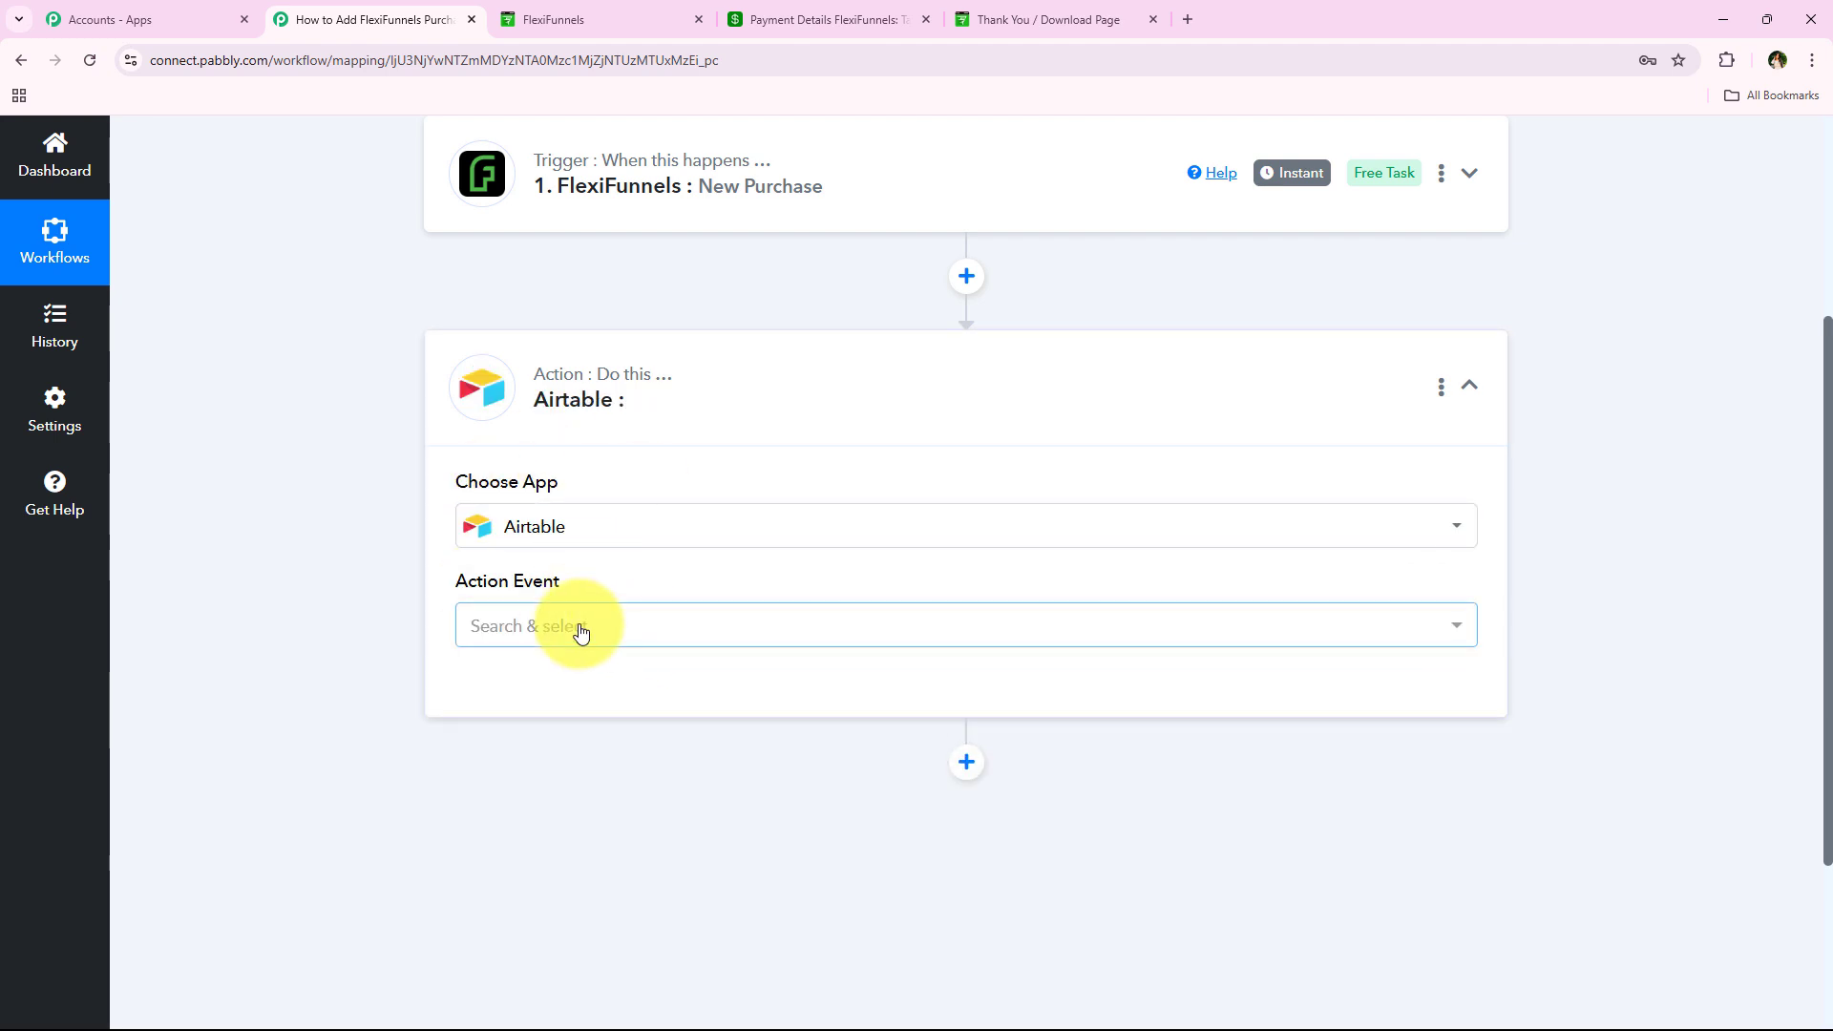
click(580, 628)
click(532, 284)
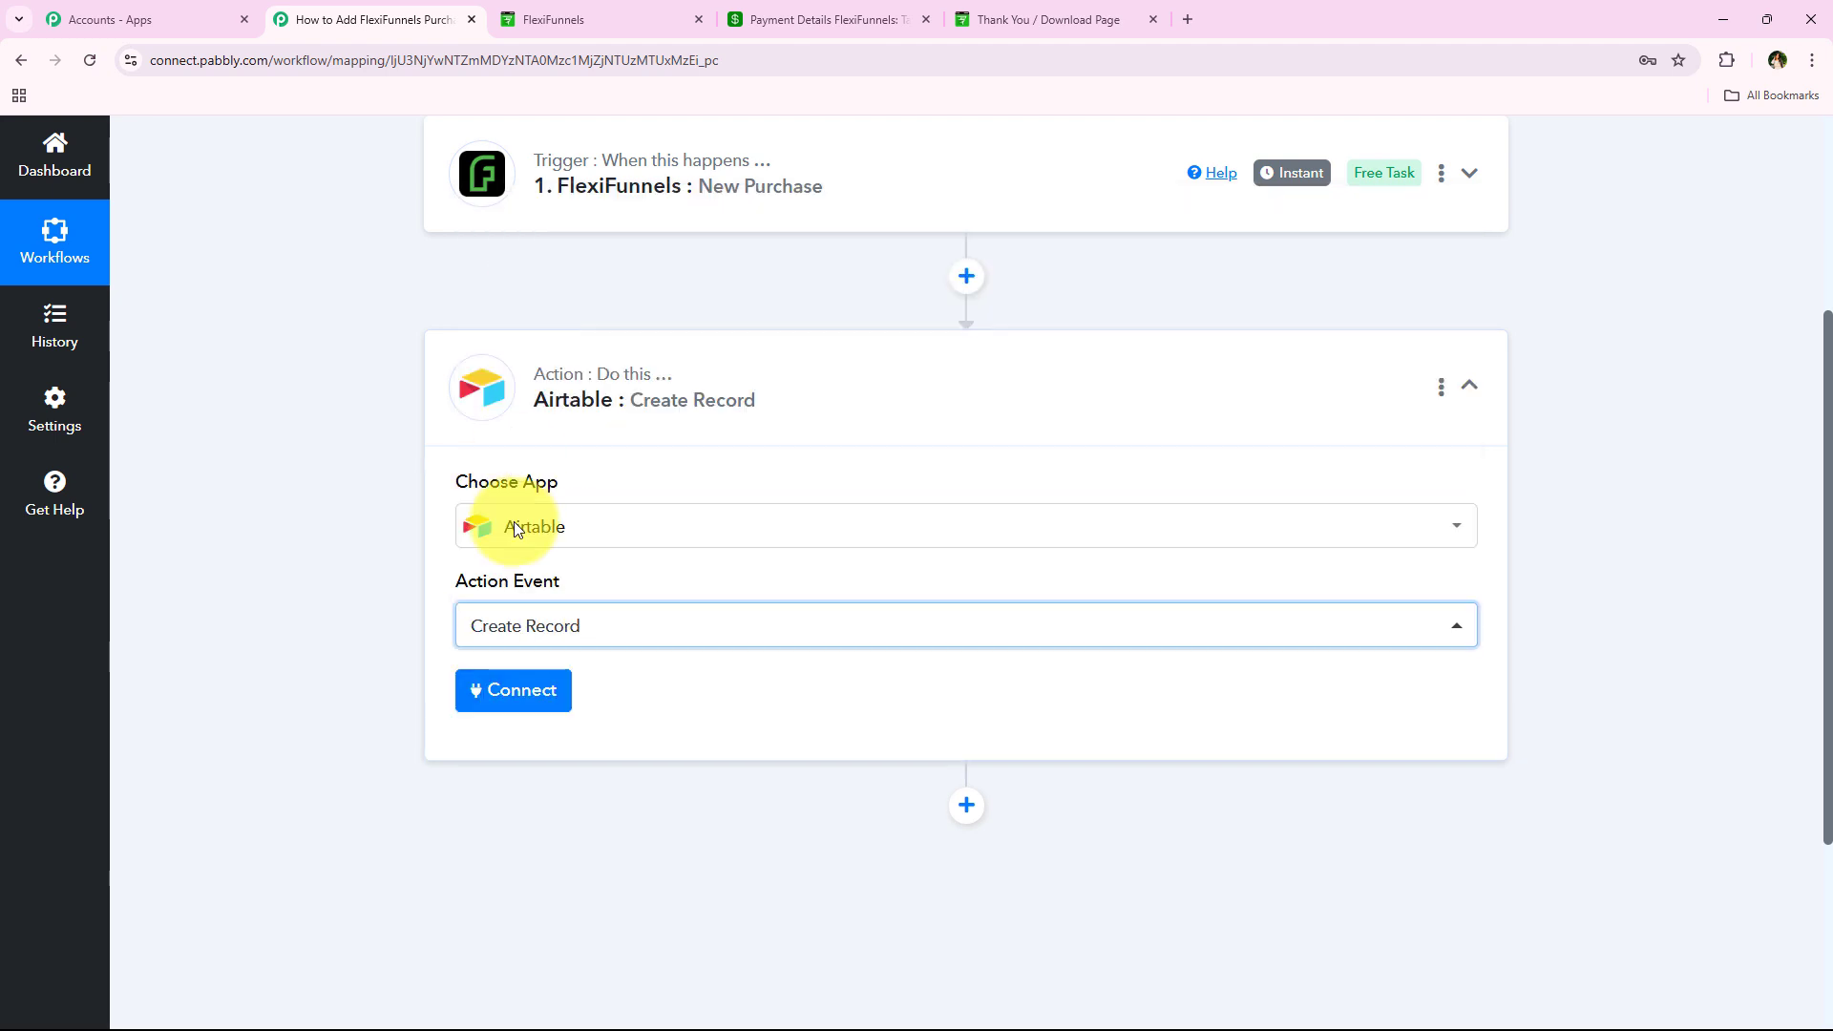
- Start a new Airtable connection for the action, enlarge the authorization window and begin adding a base
click(523, 693)
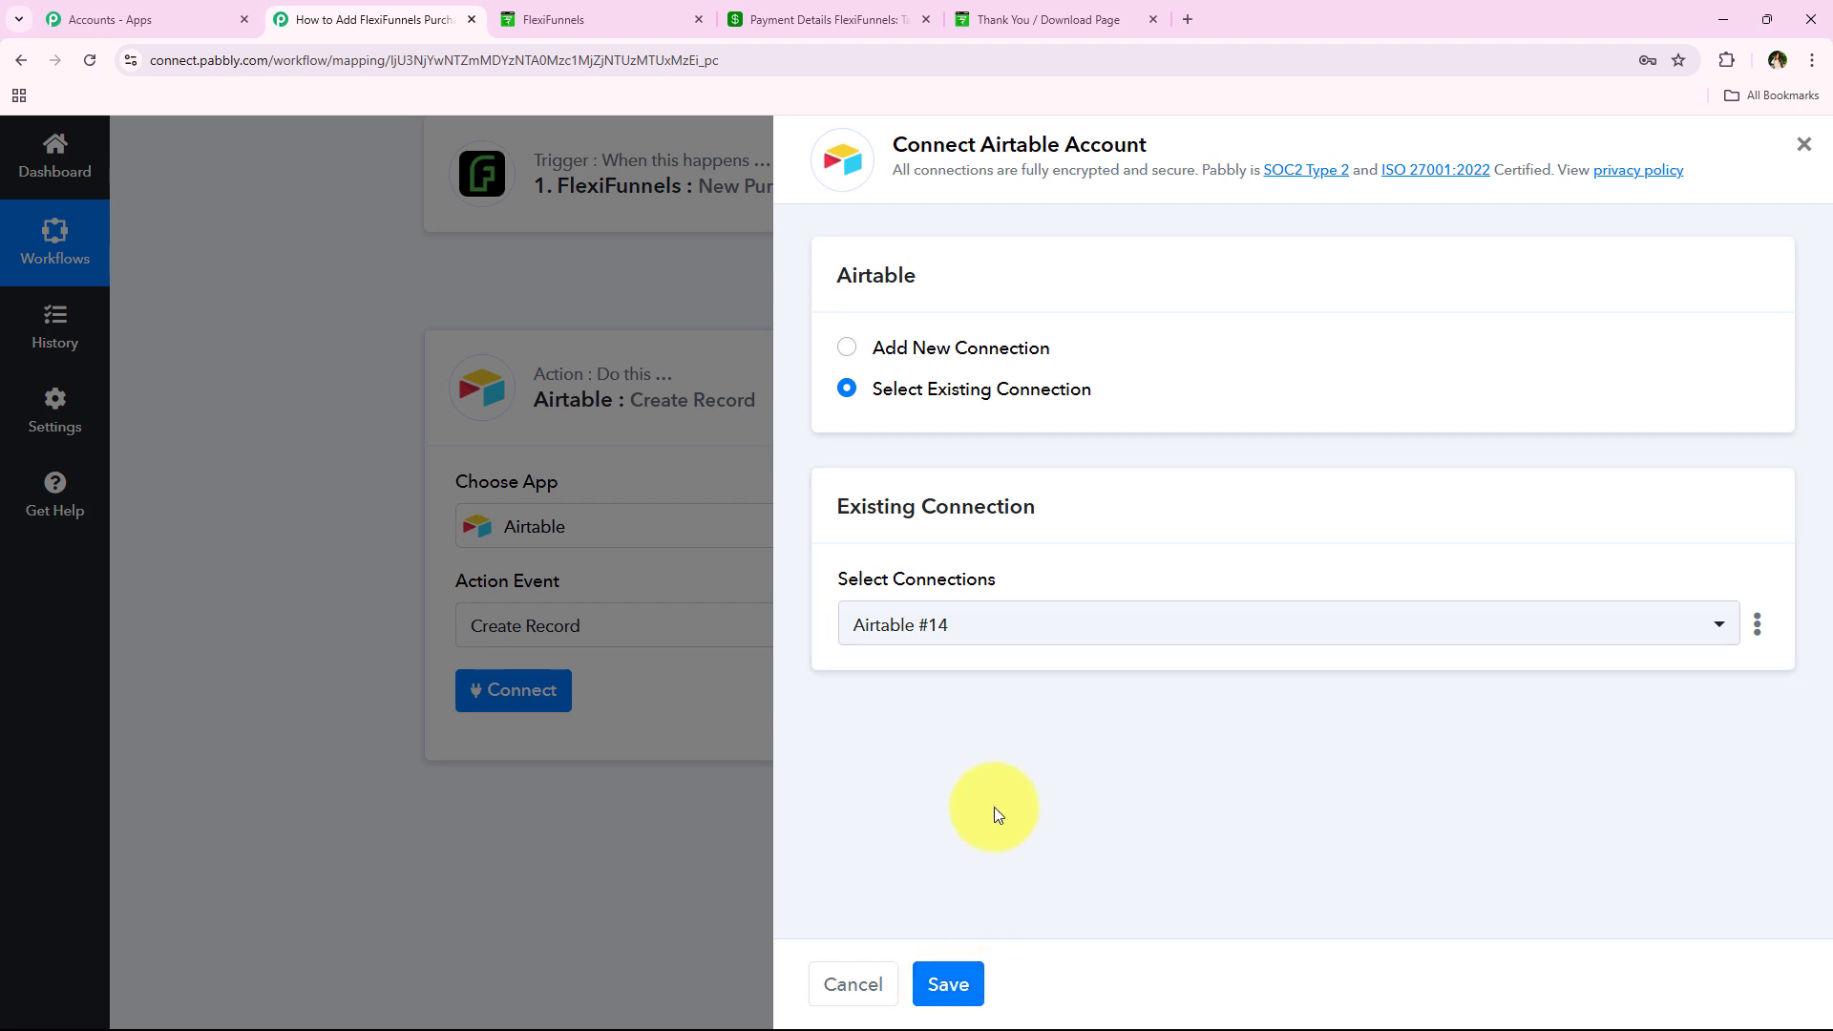
click(953, 347)
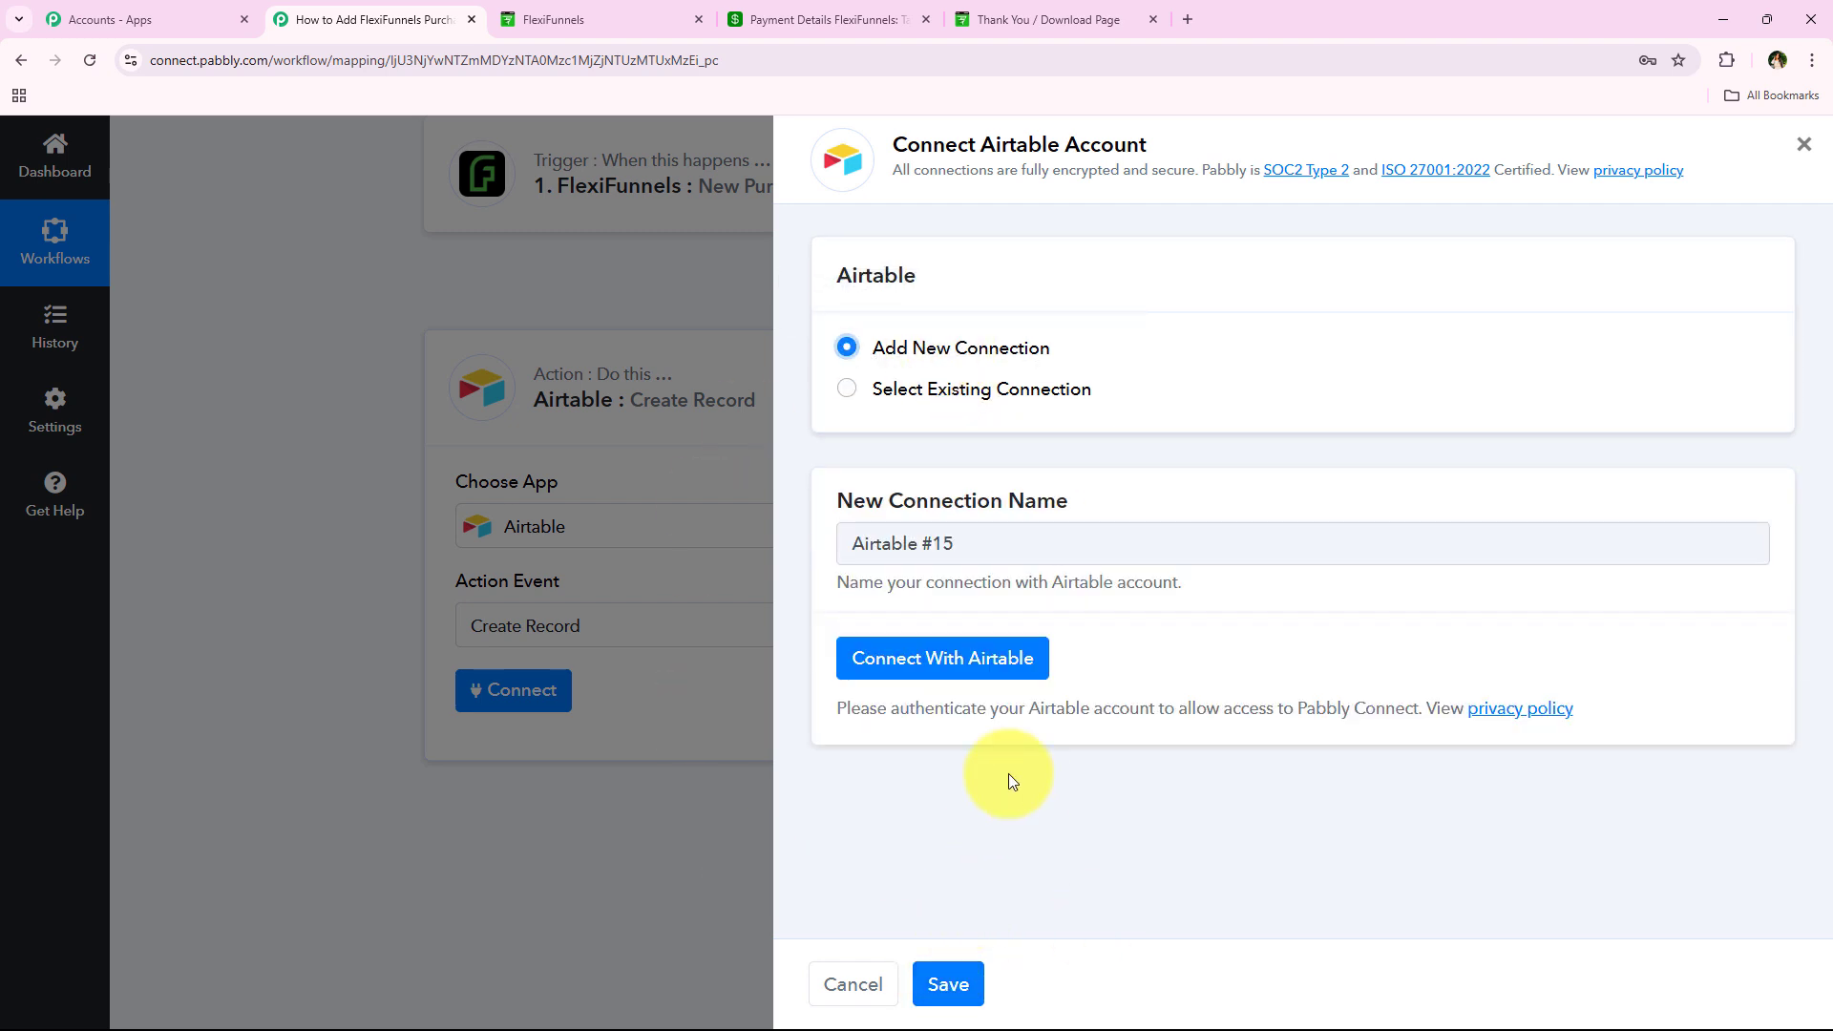
click(934, 666)
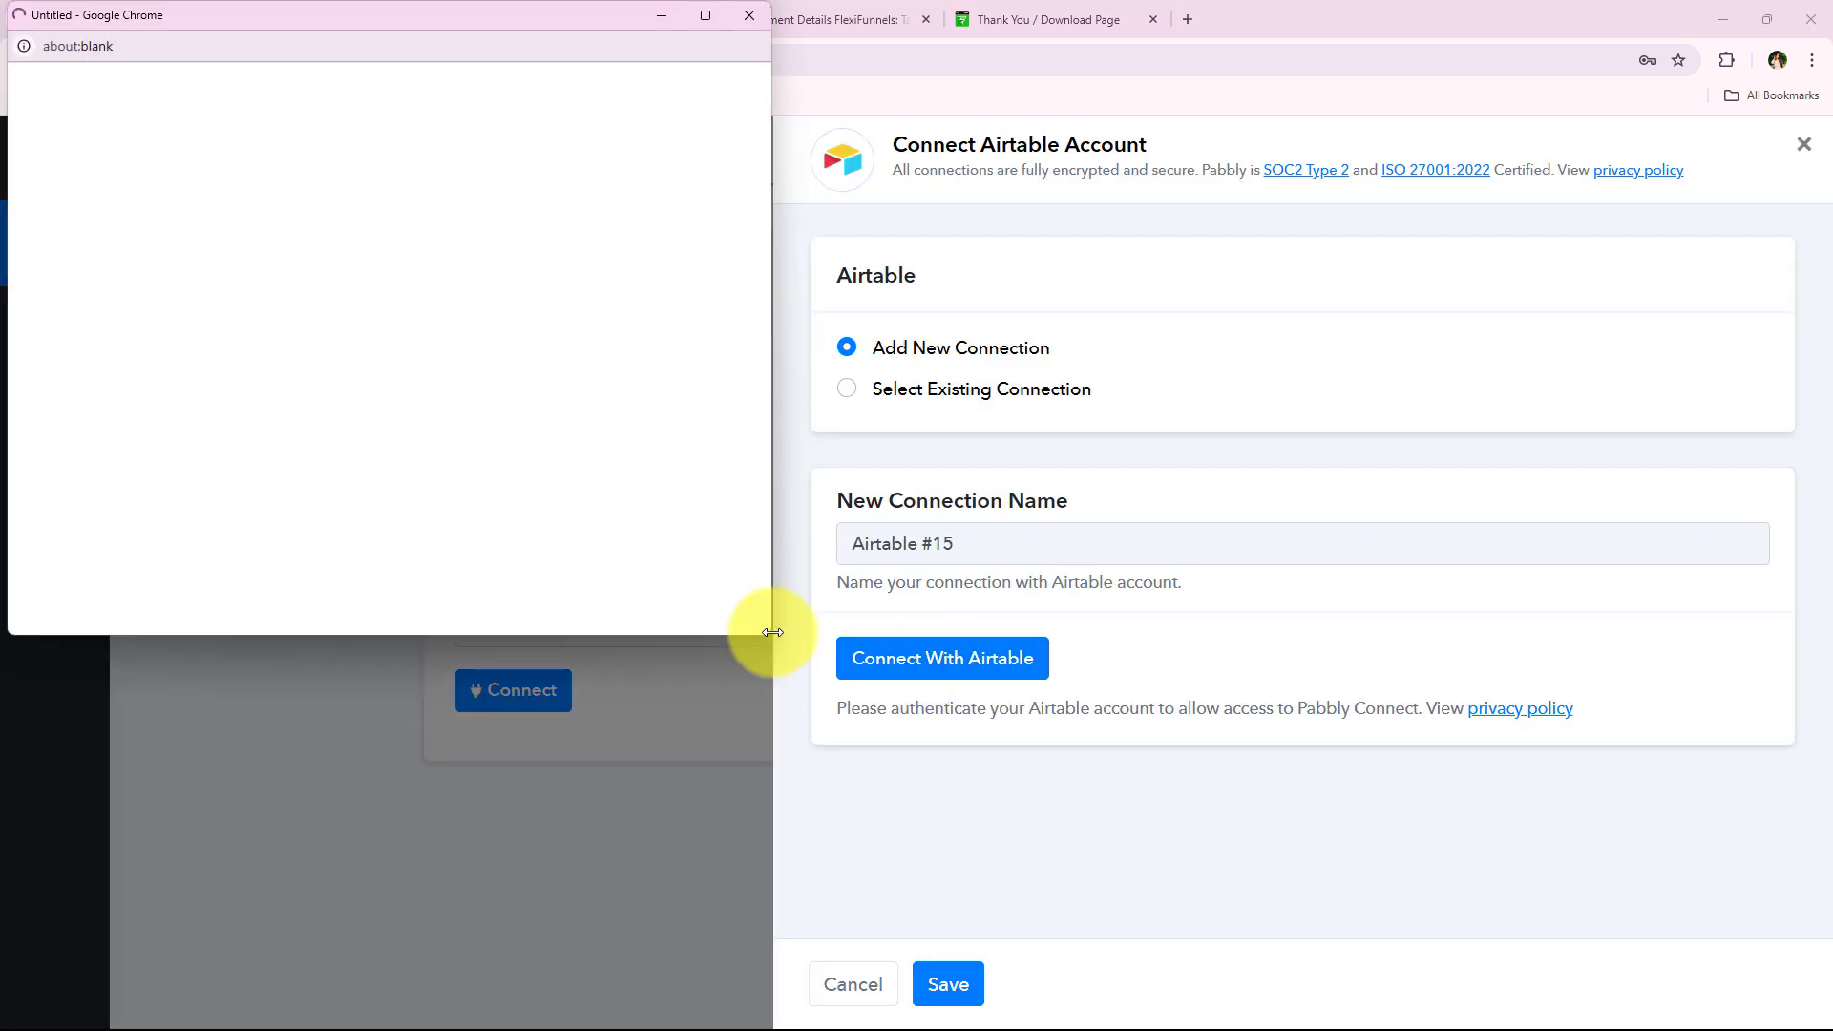
drag(721, 635, 666, 962)
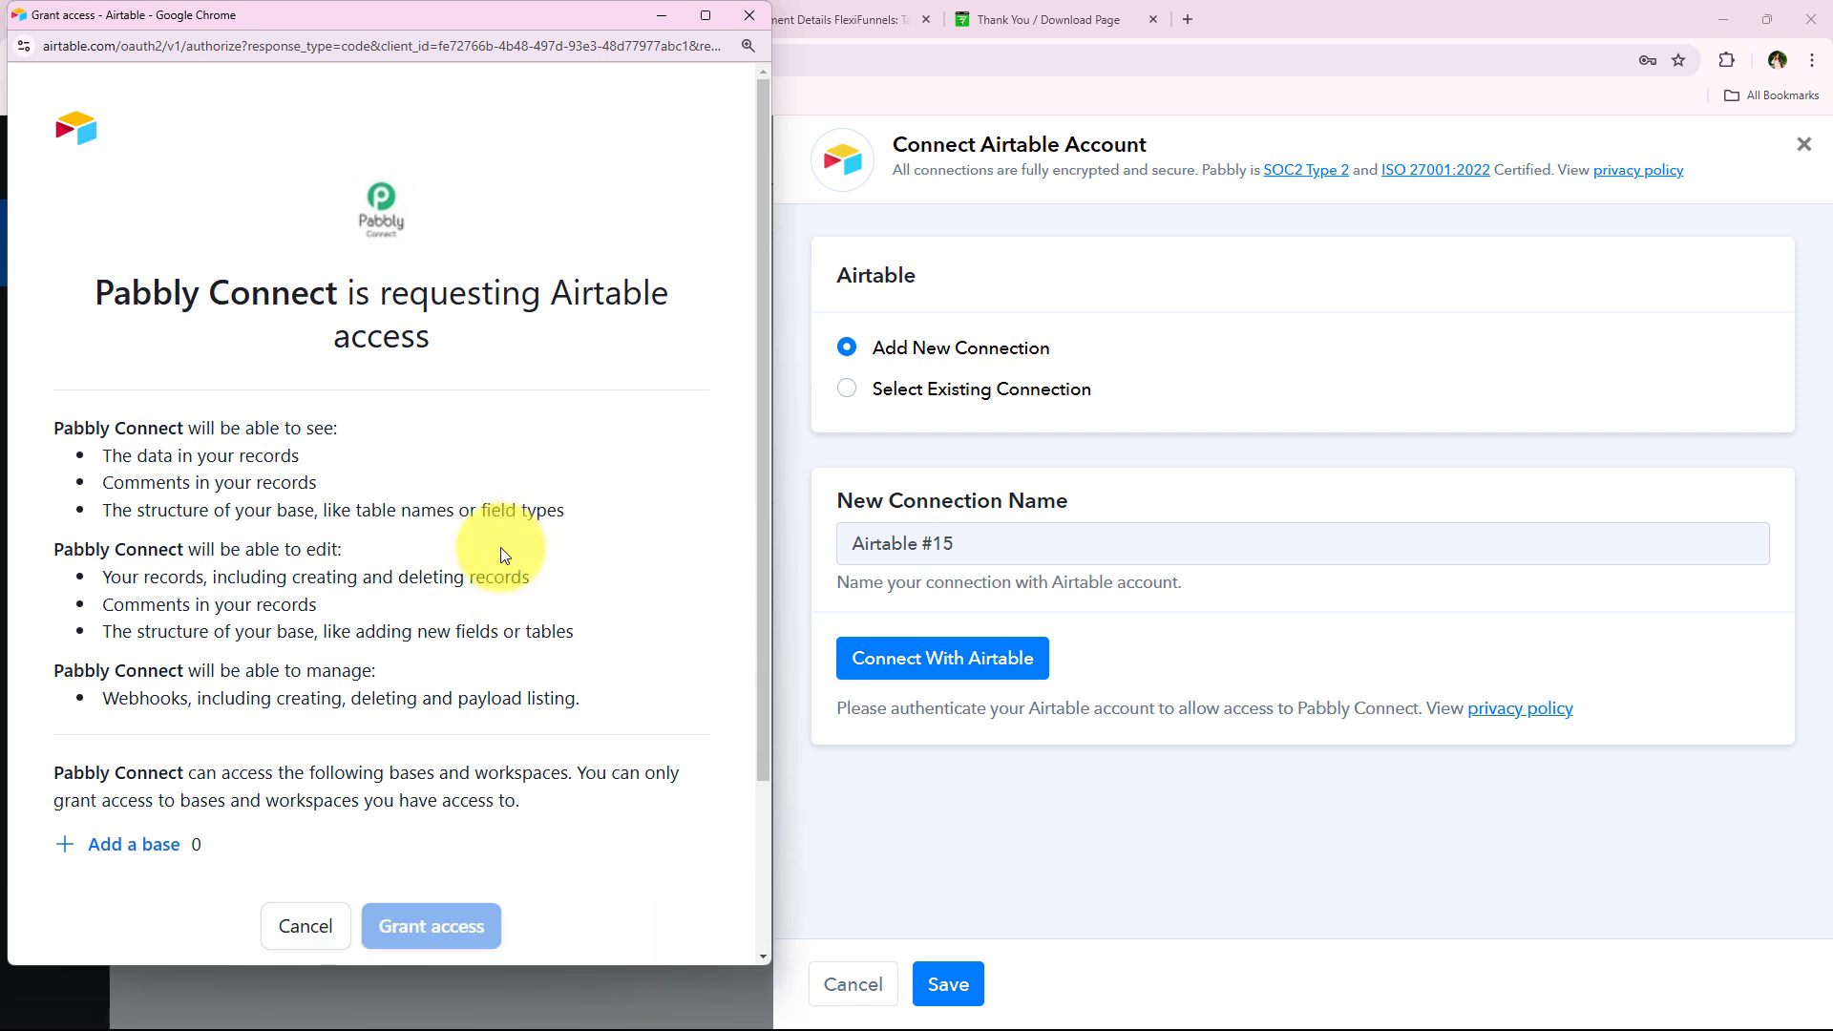
scroll(502, 554, down, 1)
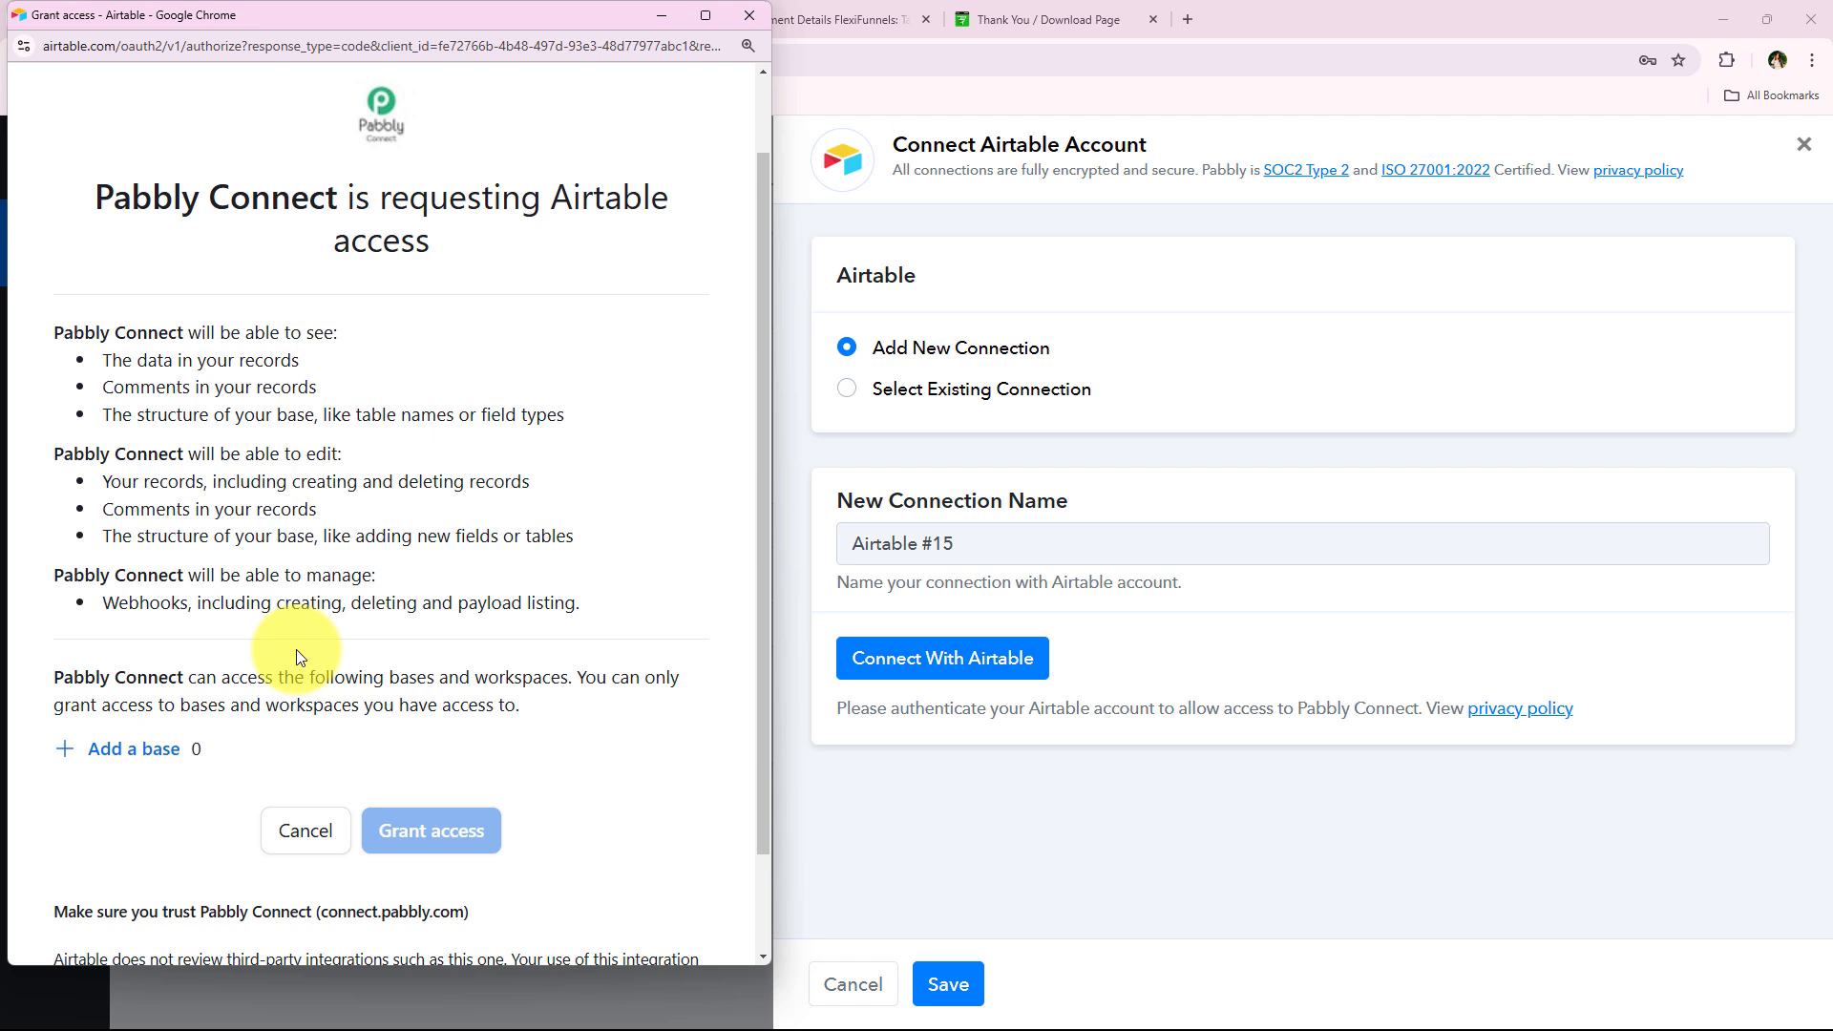
click(141, 764)
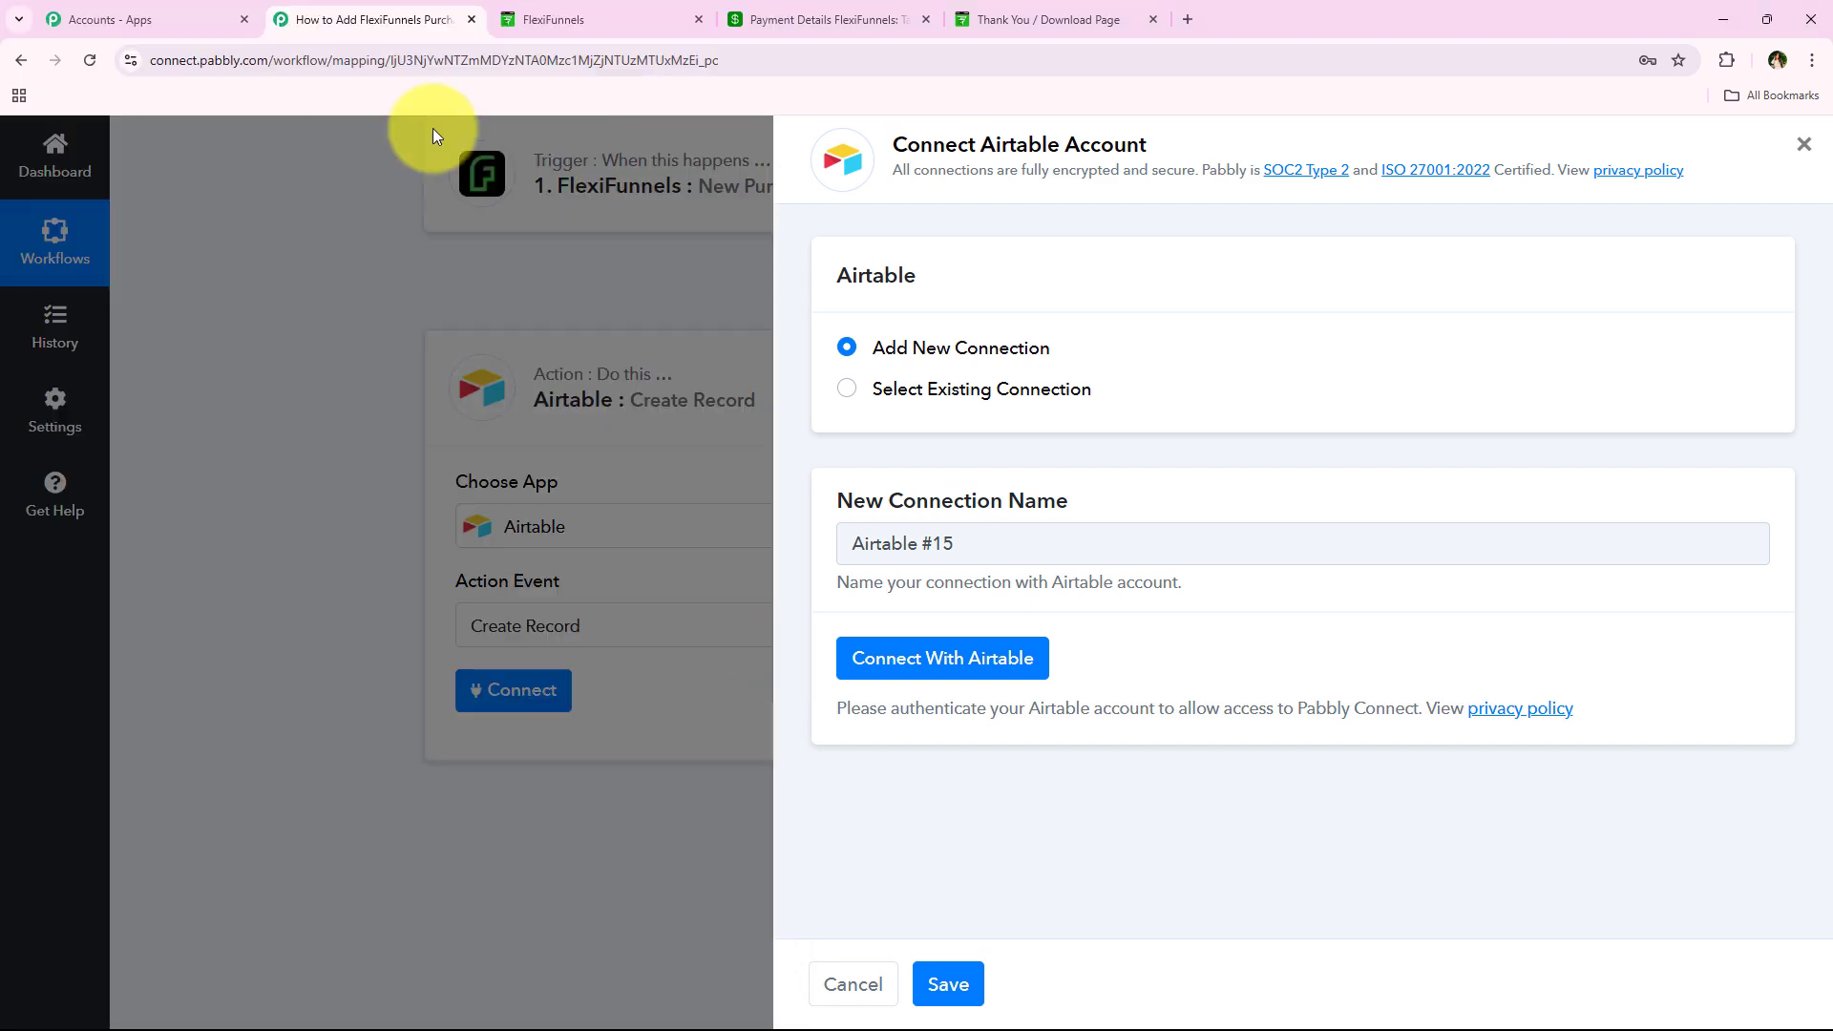
- Check the name of the payment base in Airtable and return to the Pabbly Connect access request
click(826, 19)
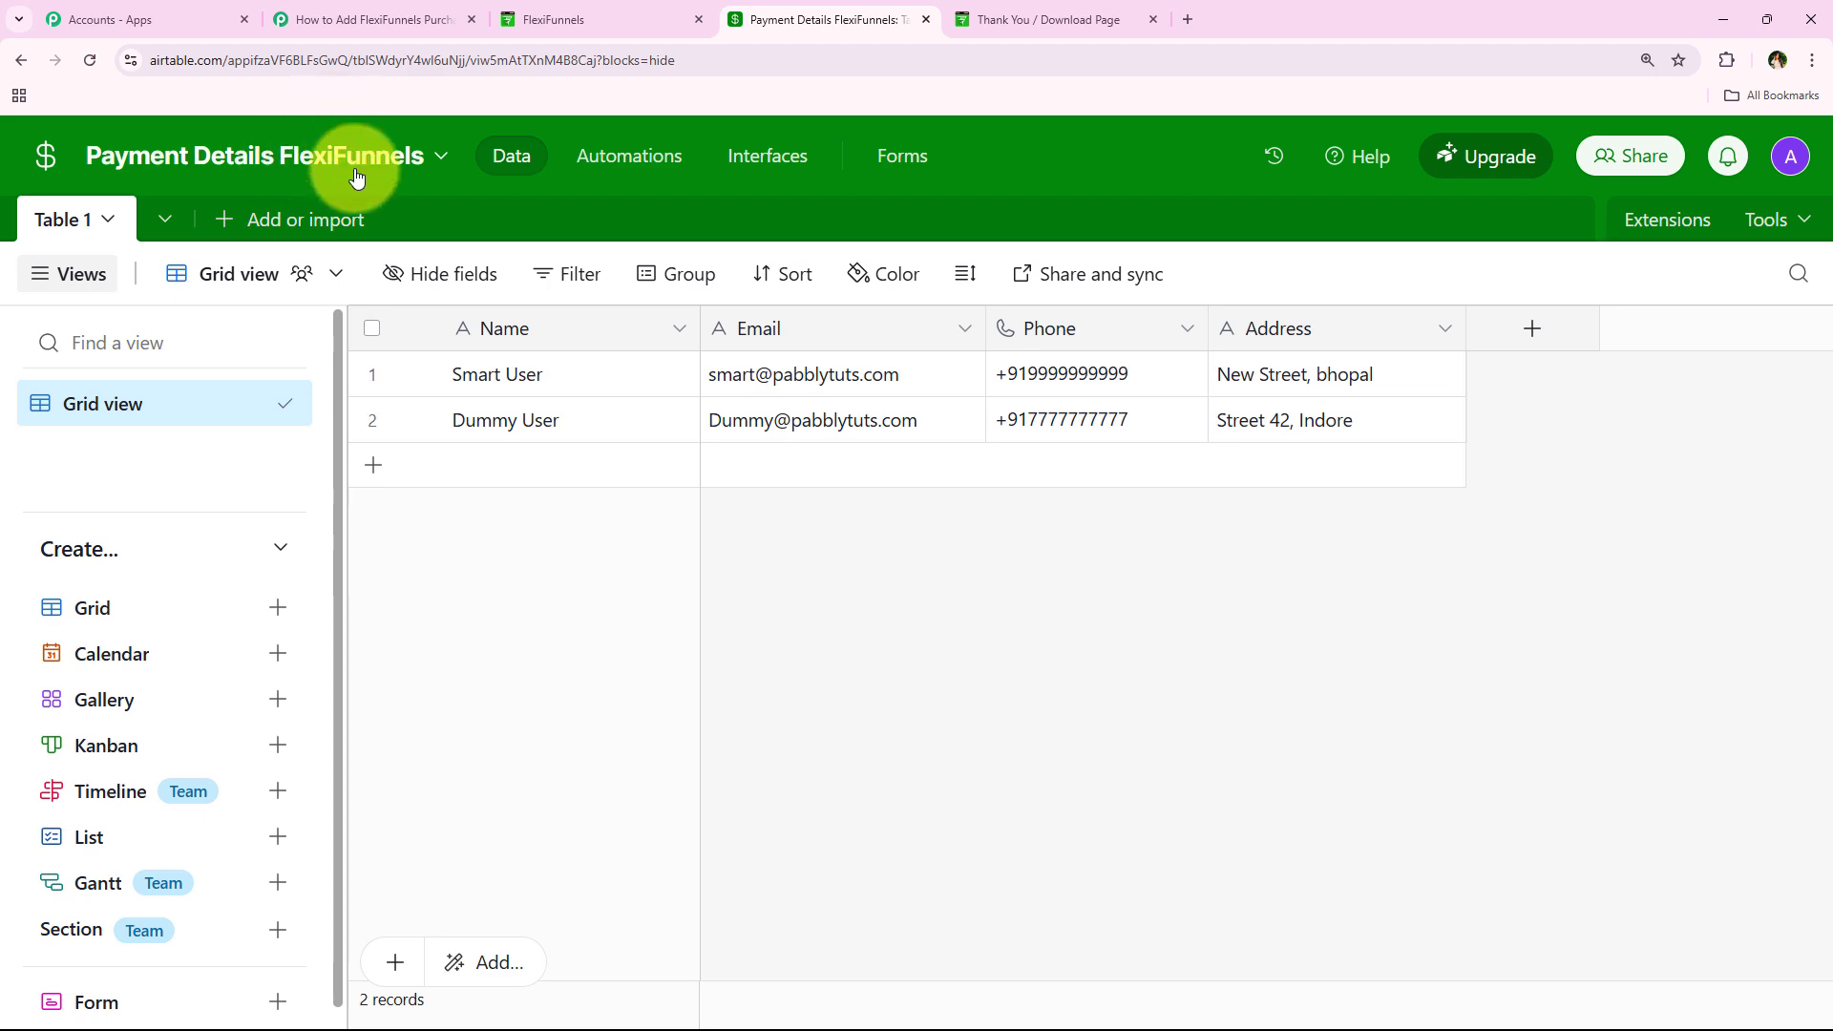
click(386, 19)
click(945, 641)
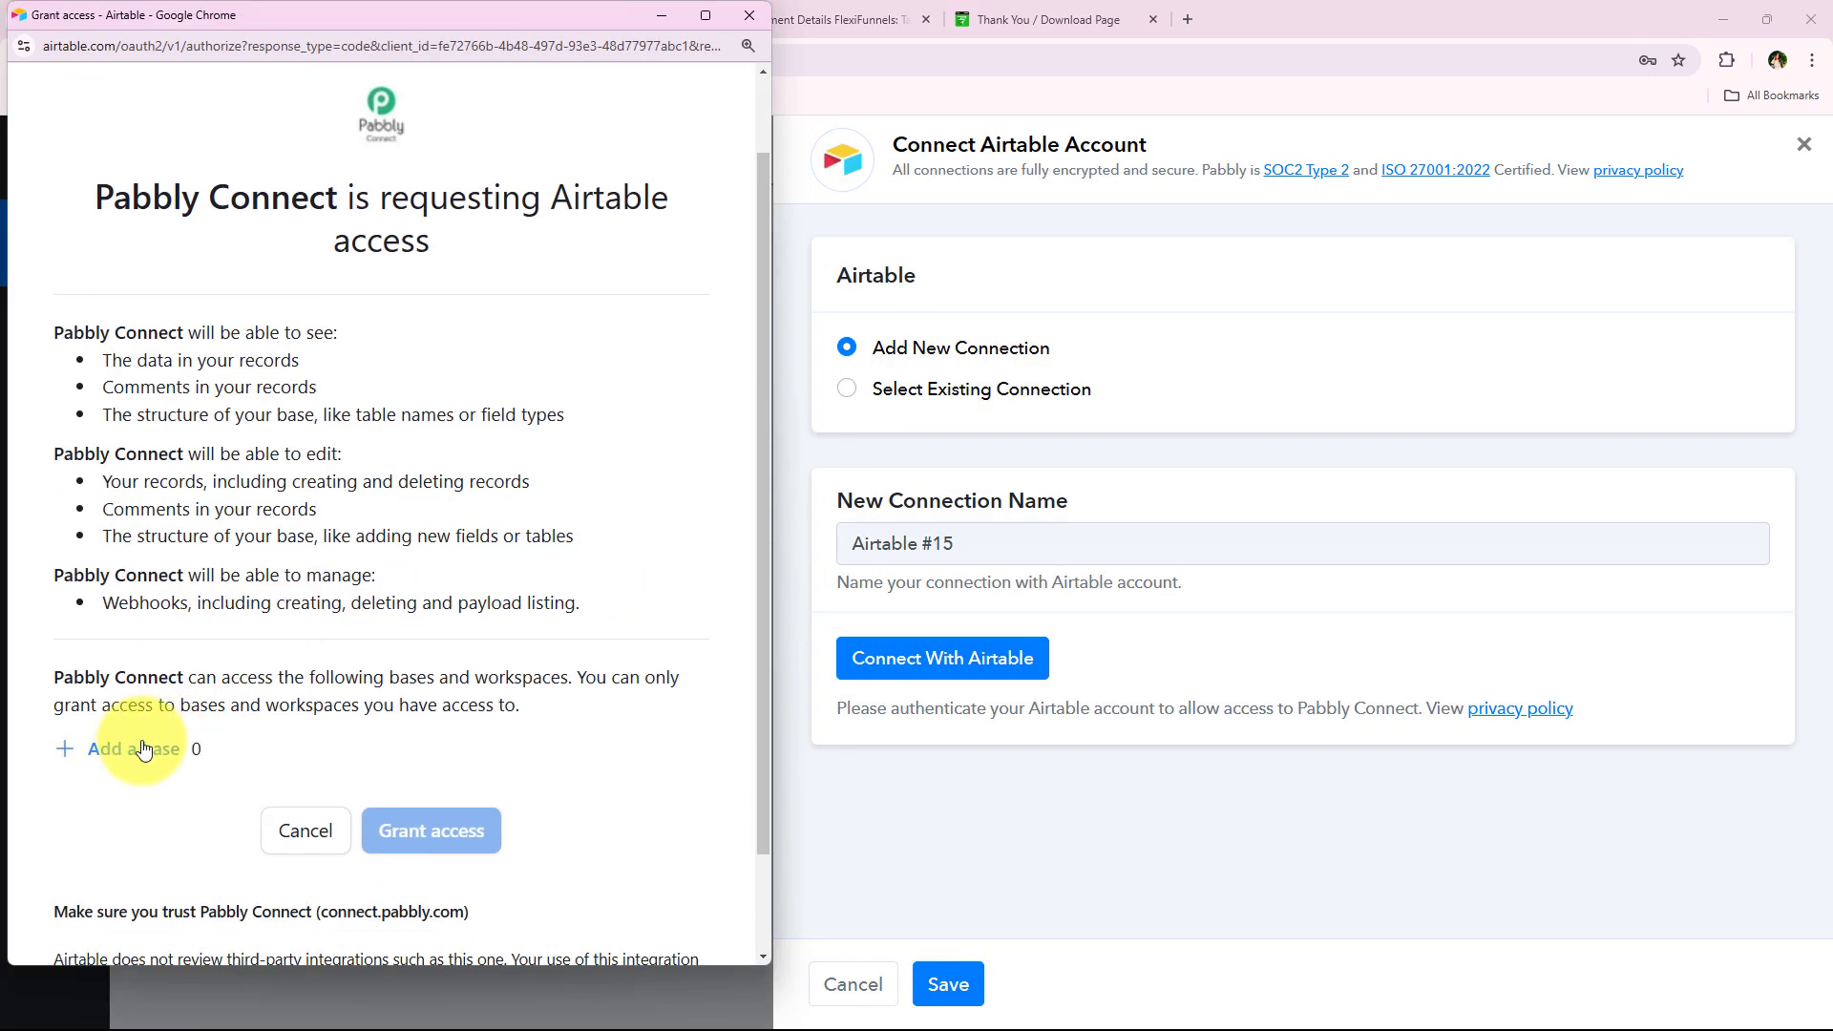
- Add the Payment Details FlexiFunnels base to the access request and grant Pabbly Connect access
click(143, 756)
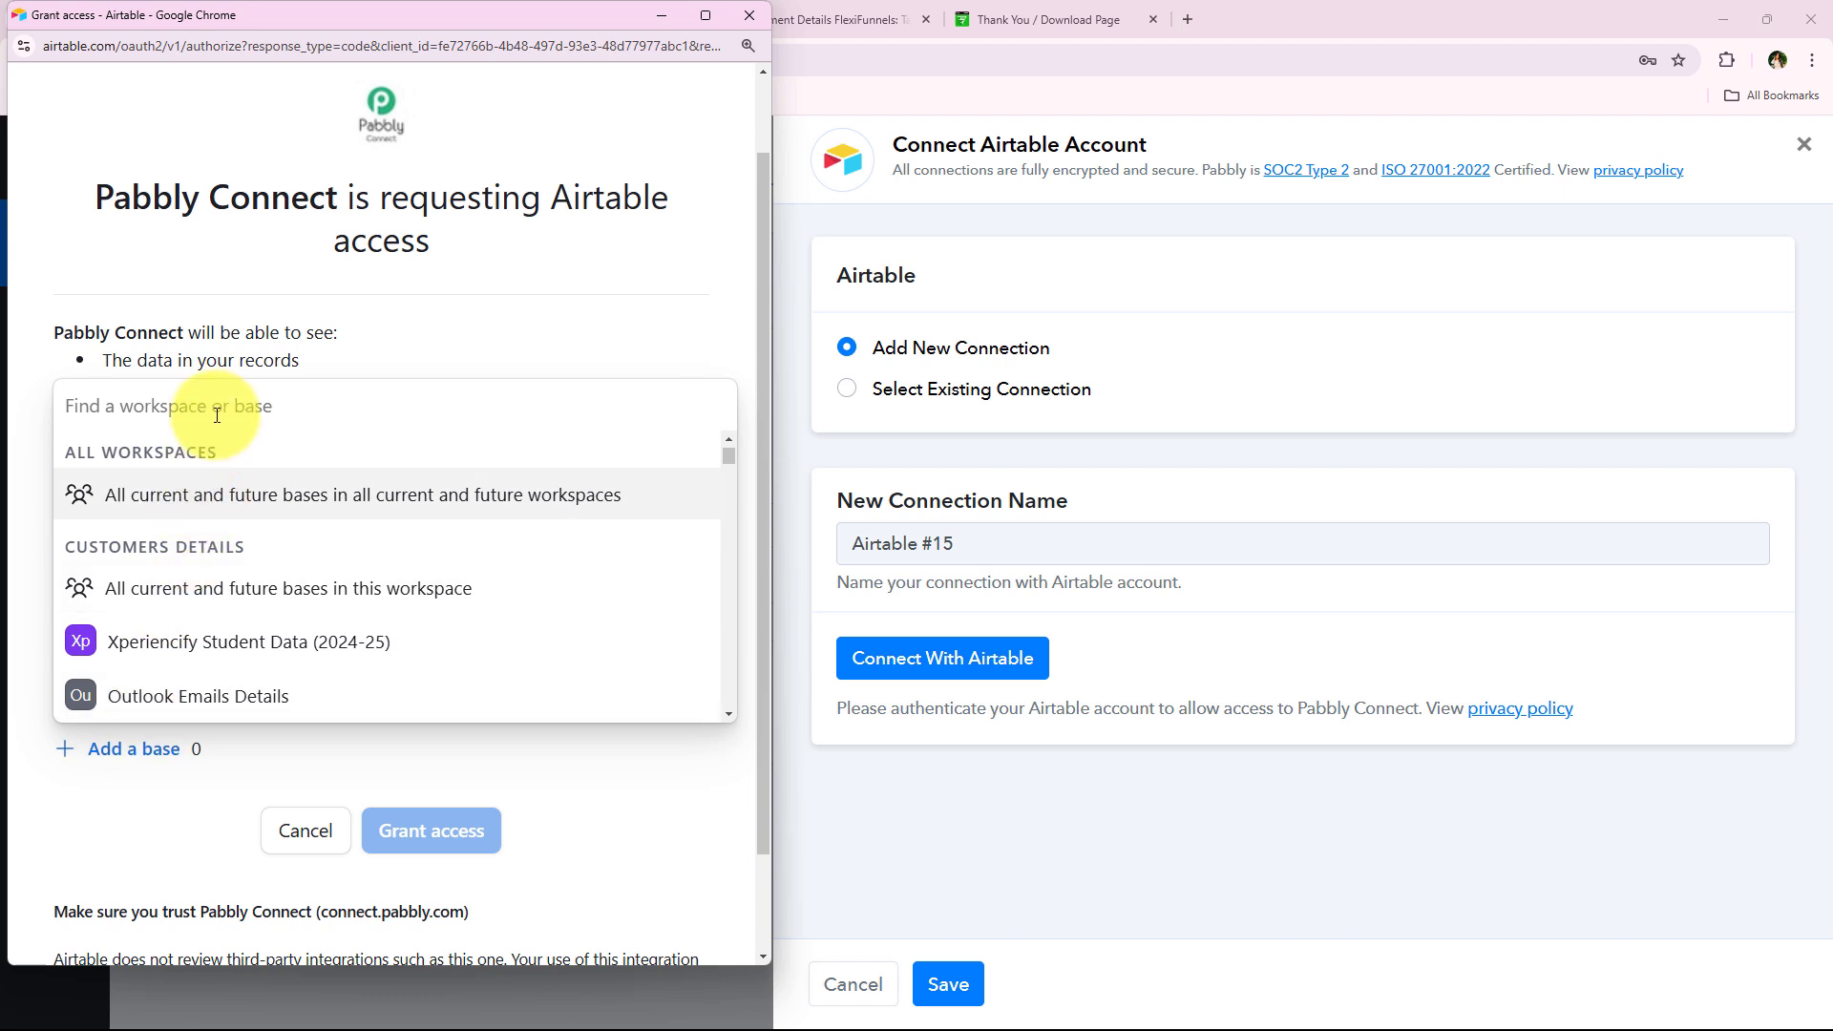
text(pay)
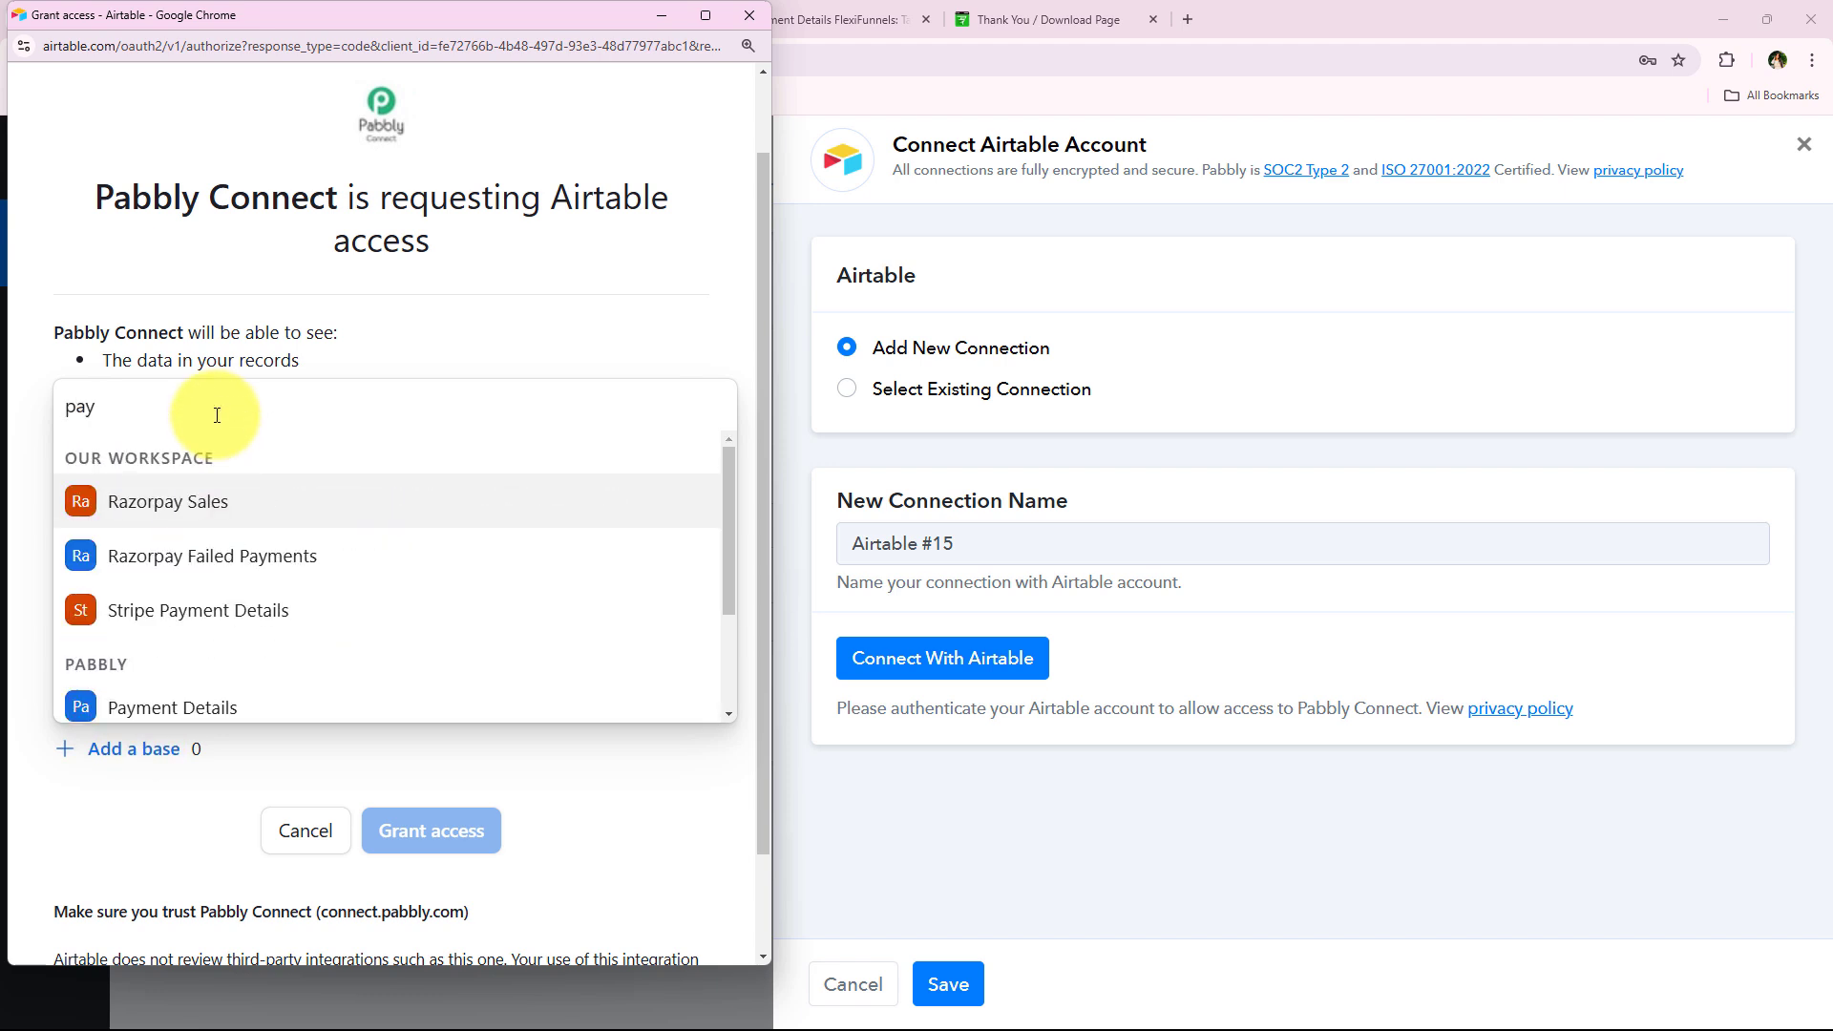
scroll(219, 642, down, 2)
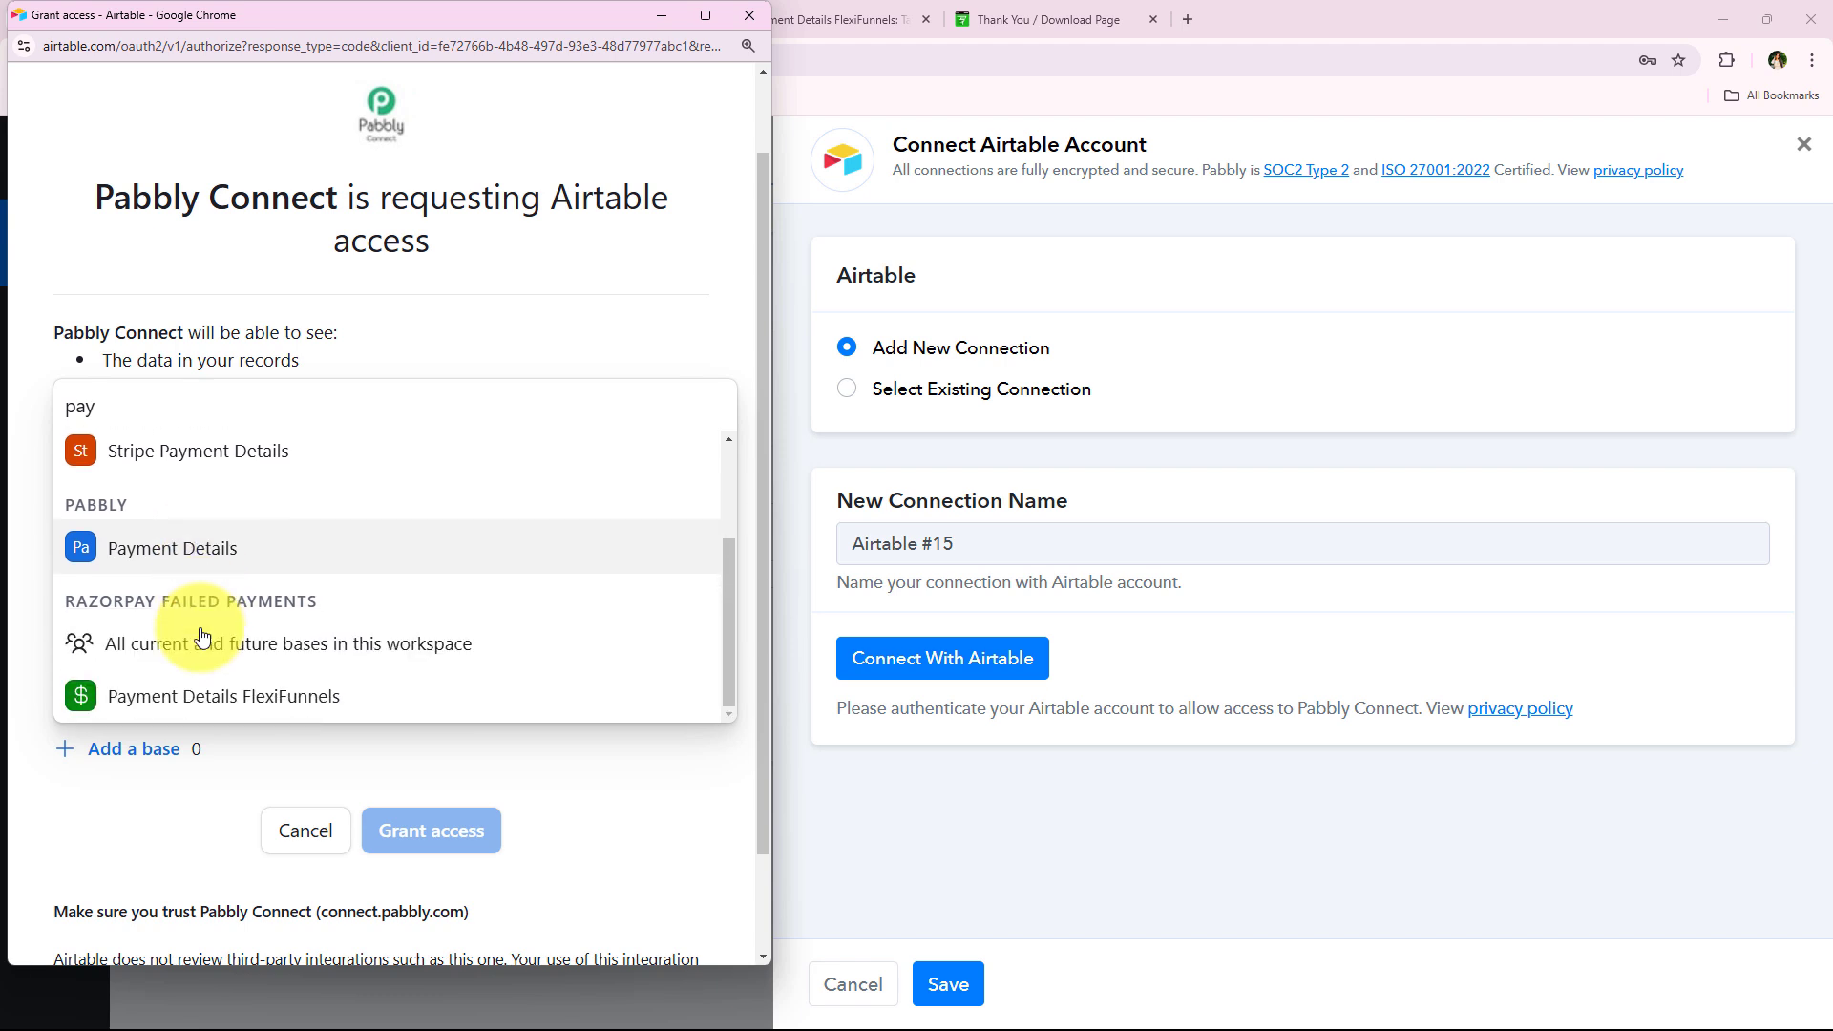
click(365, 707)
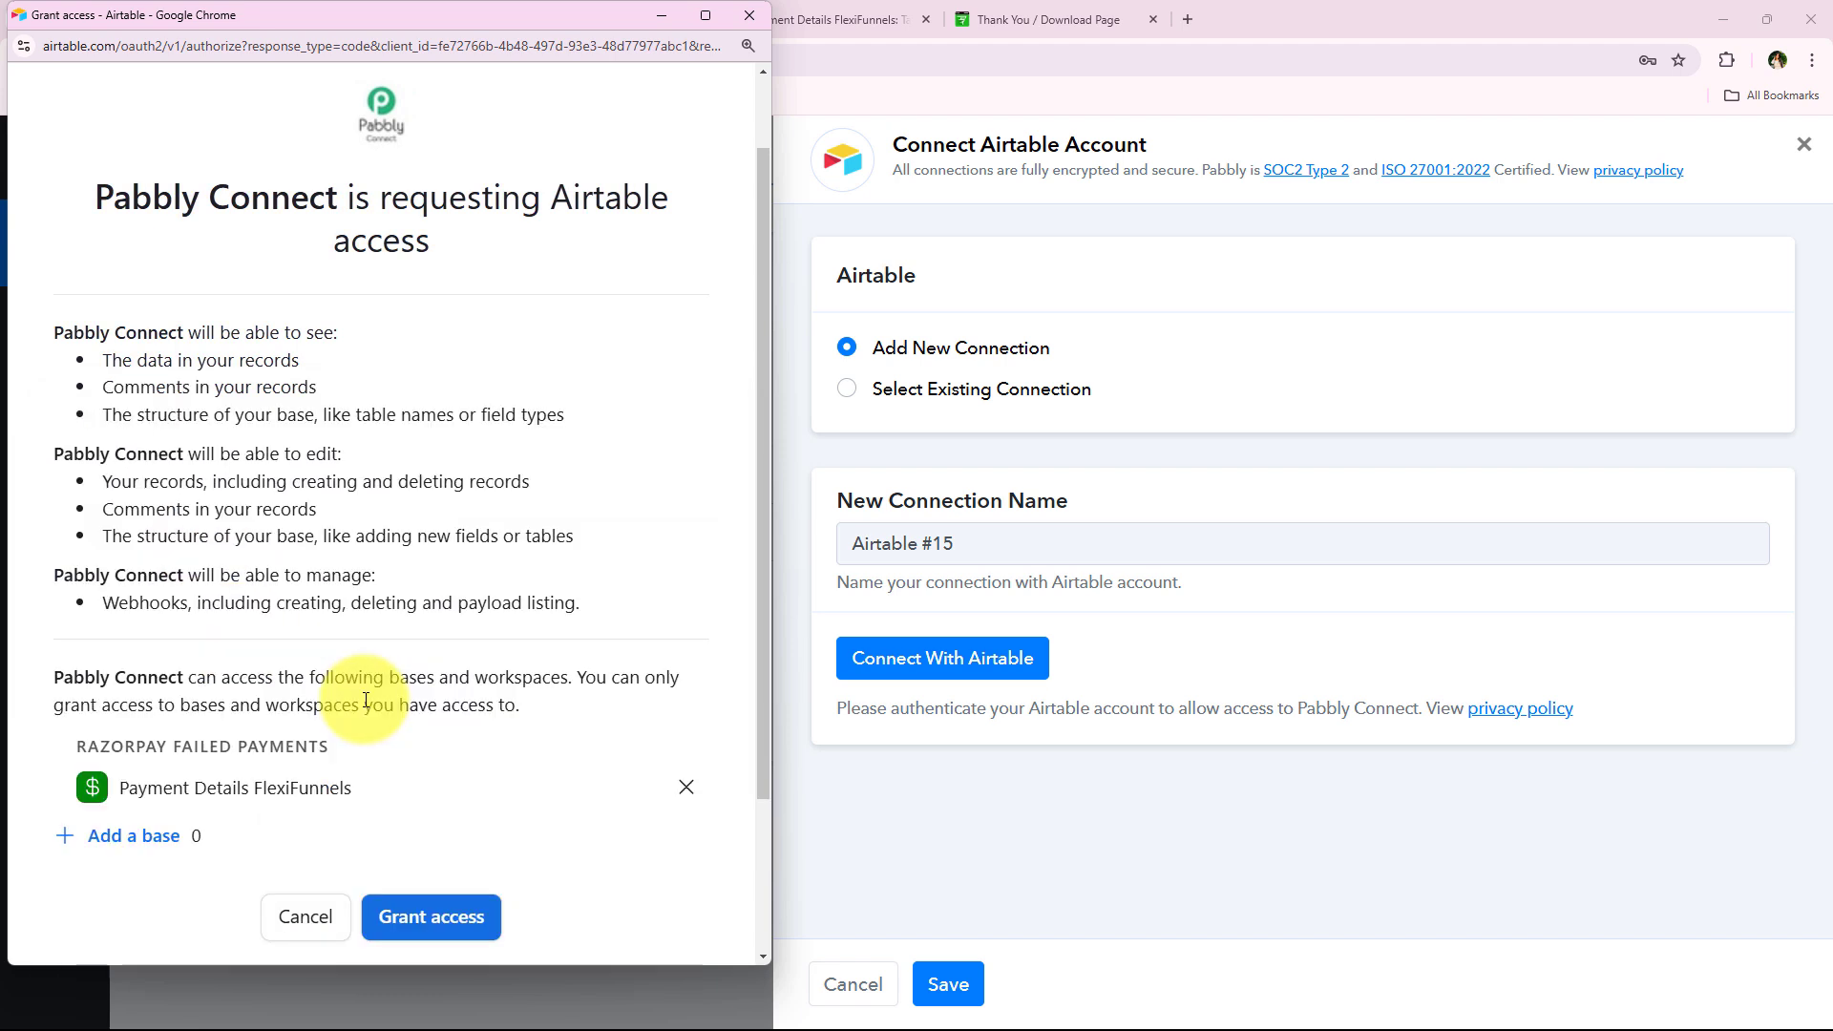
click(433, 918)
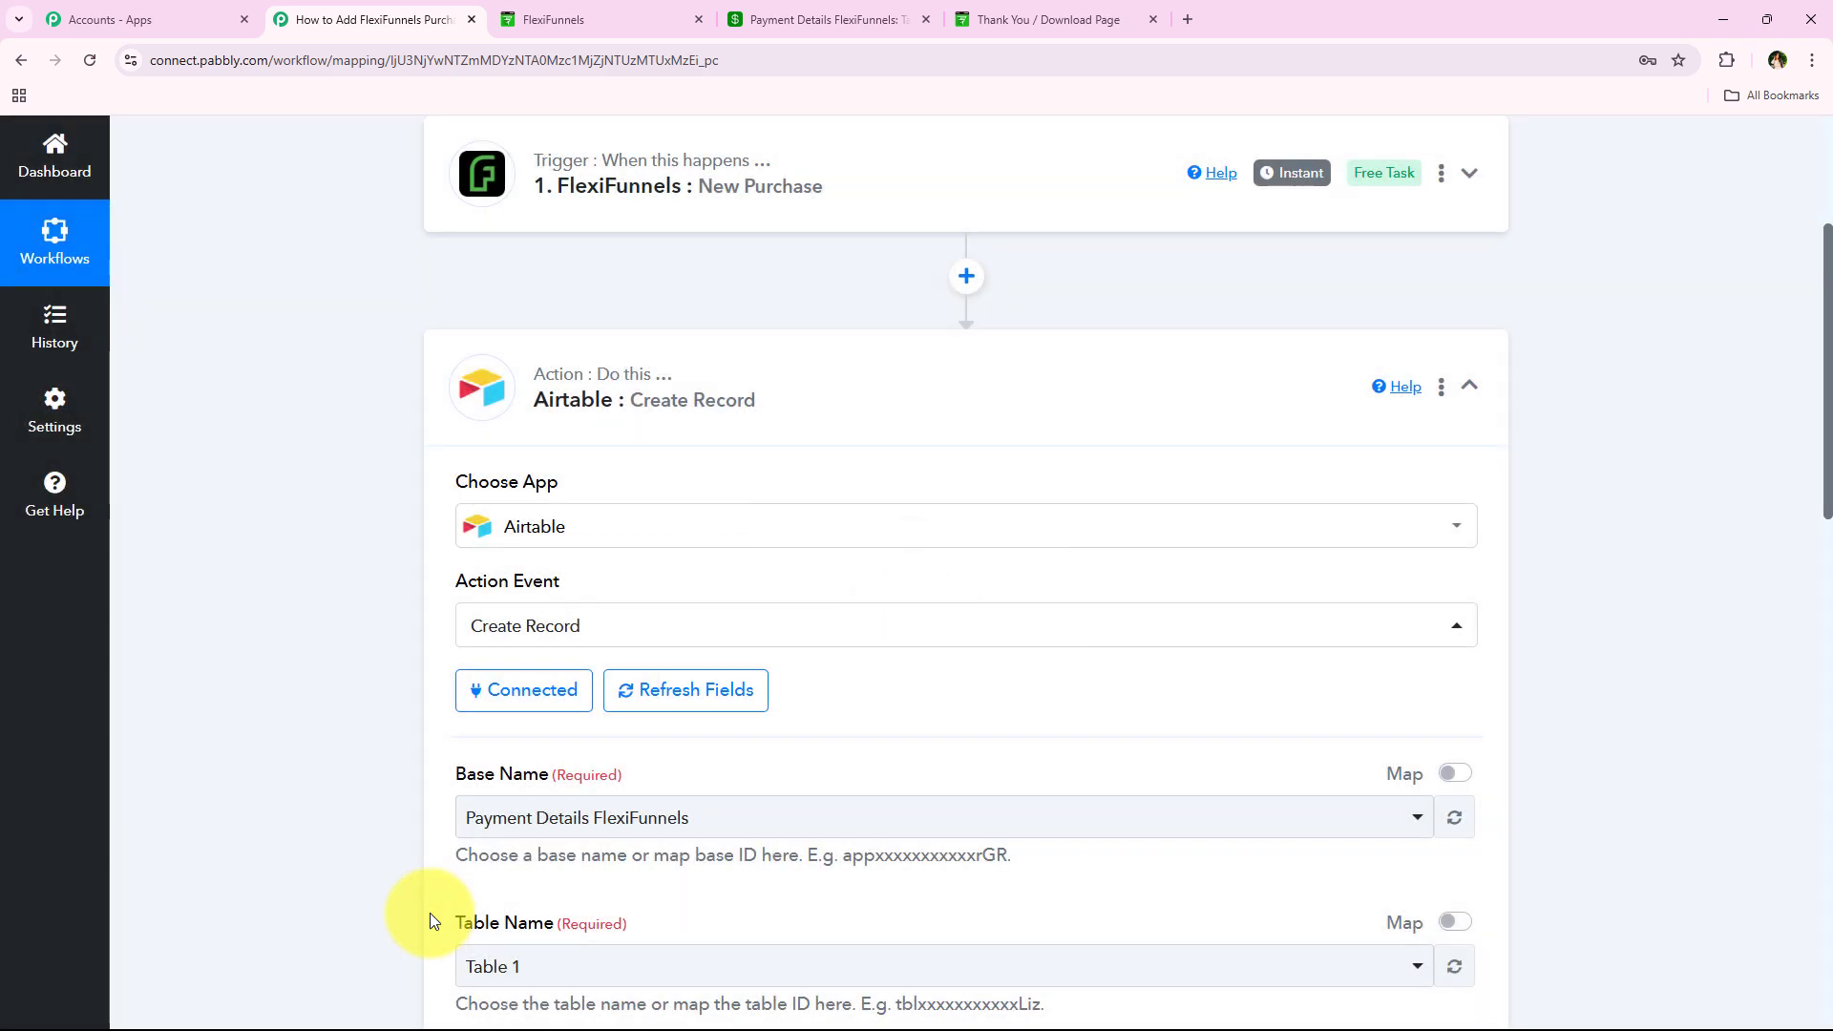
- Select Payment Details FlexiFunnels as the base name for the Airtable Create Record action
scroll(407, 588, down, 3)
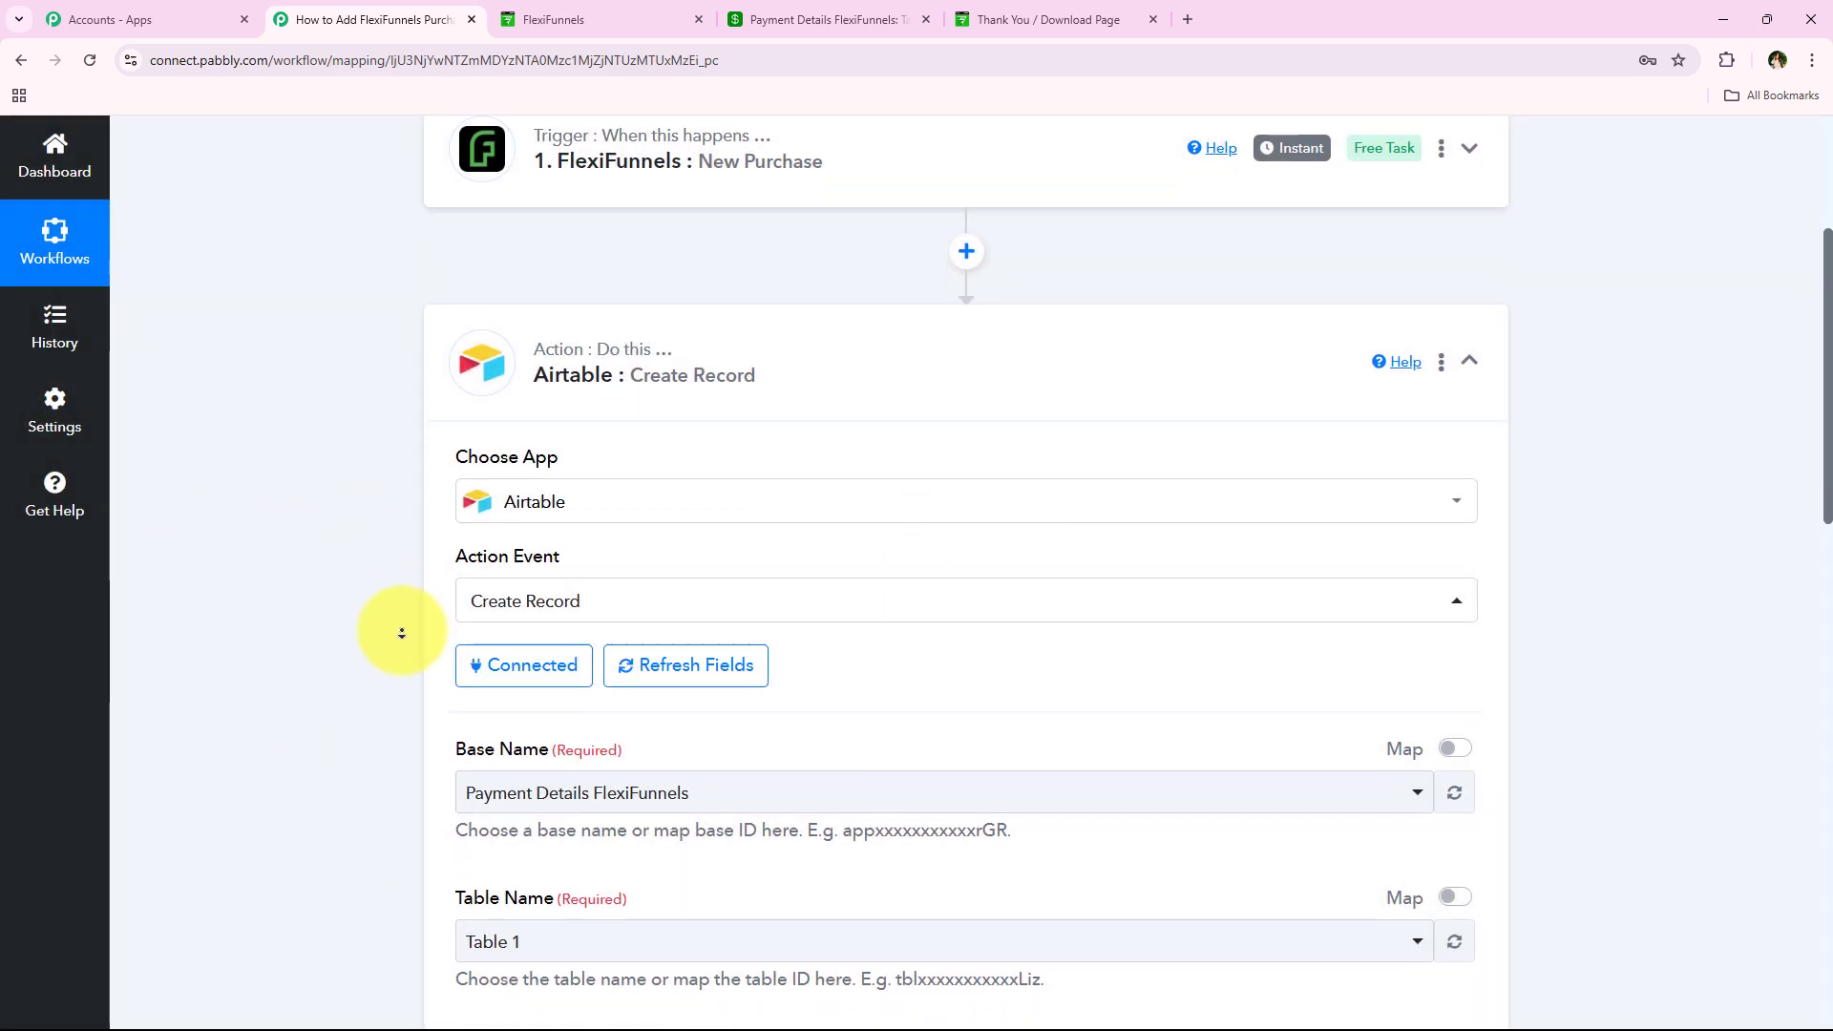
scroll(395, 653, down, 1)
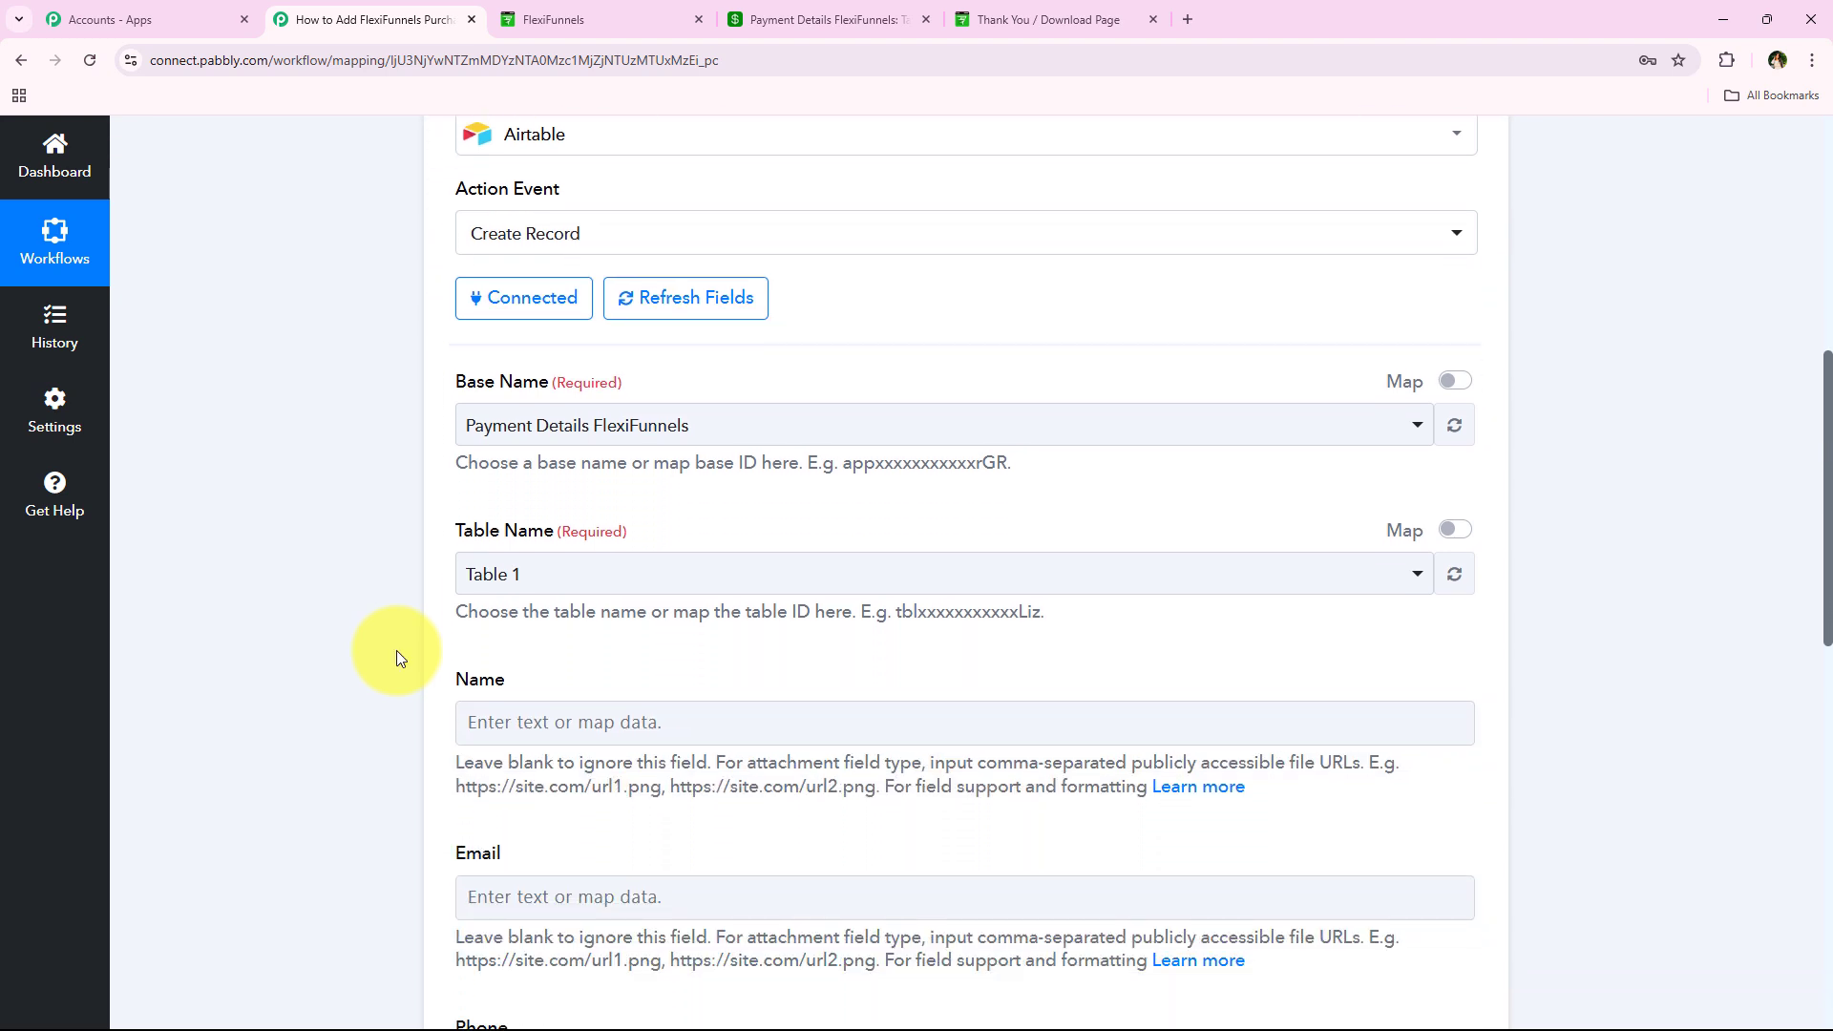
click(636, 445)
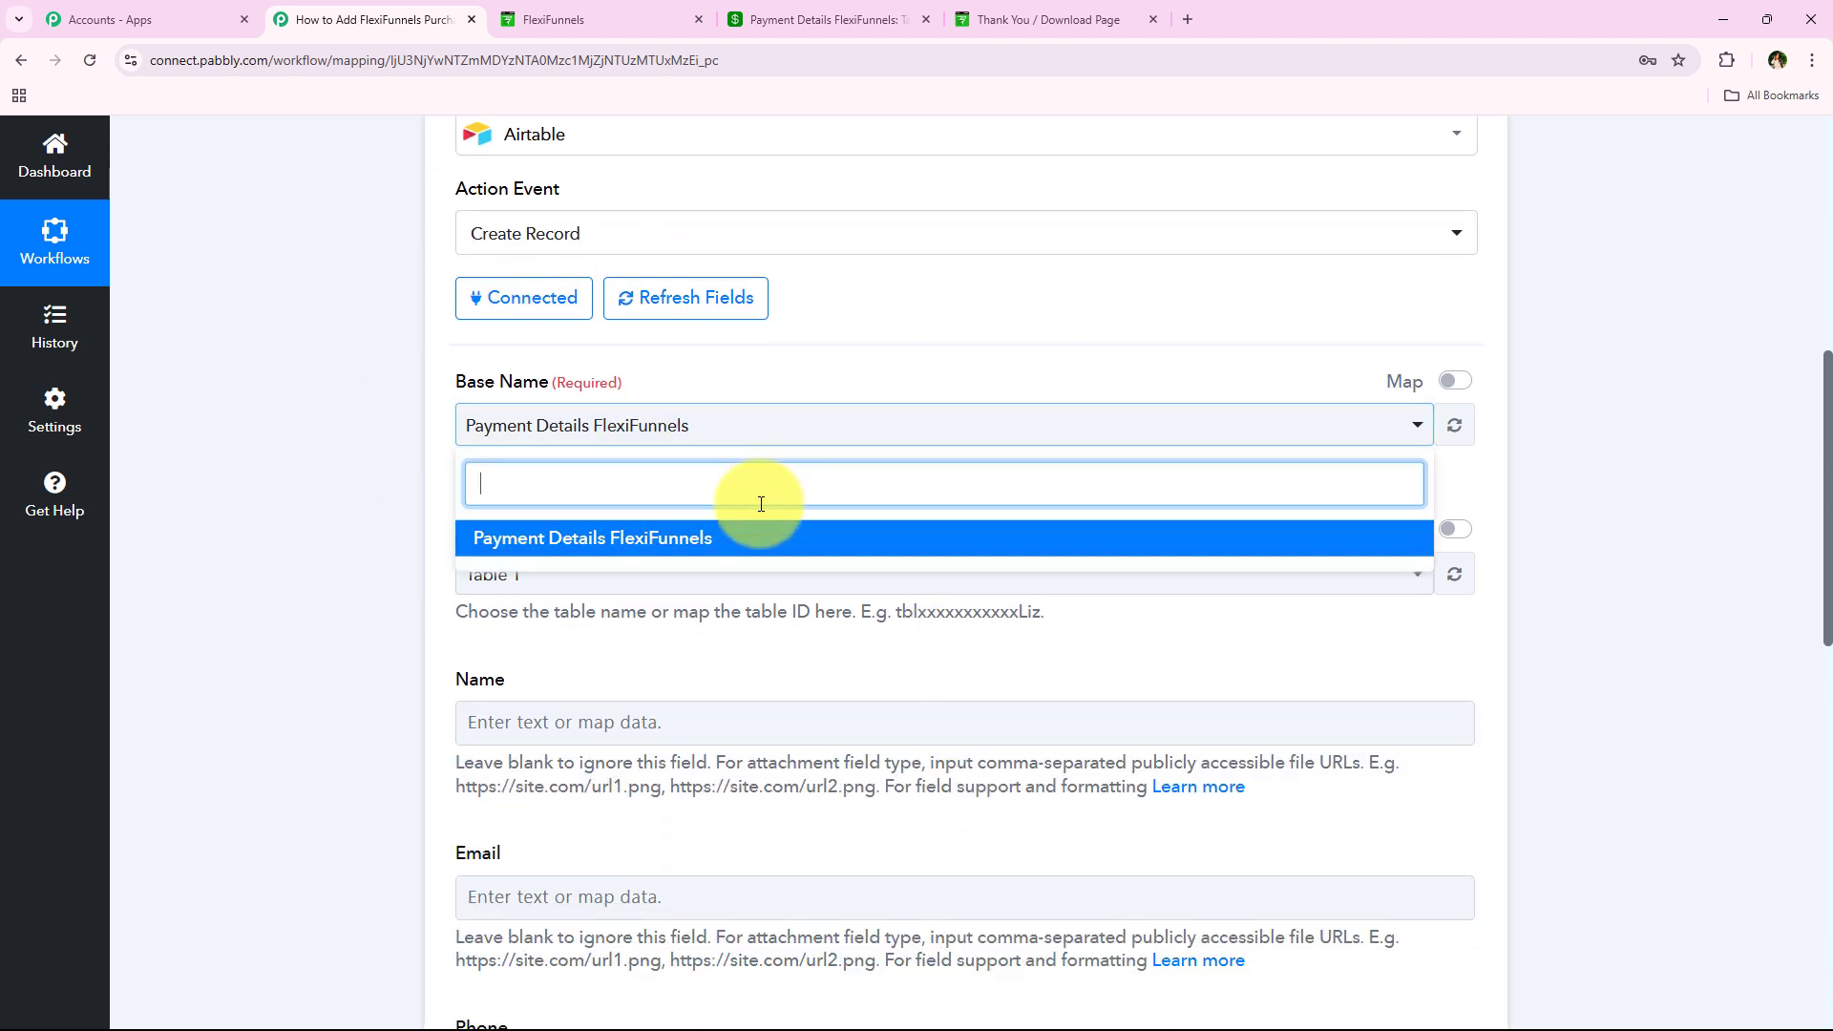
click(820, 544)
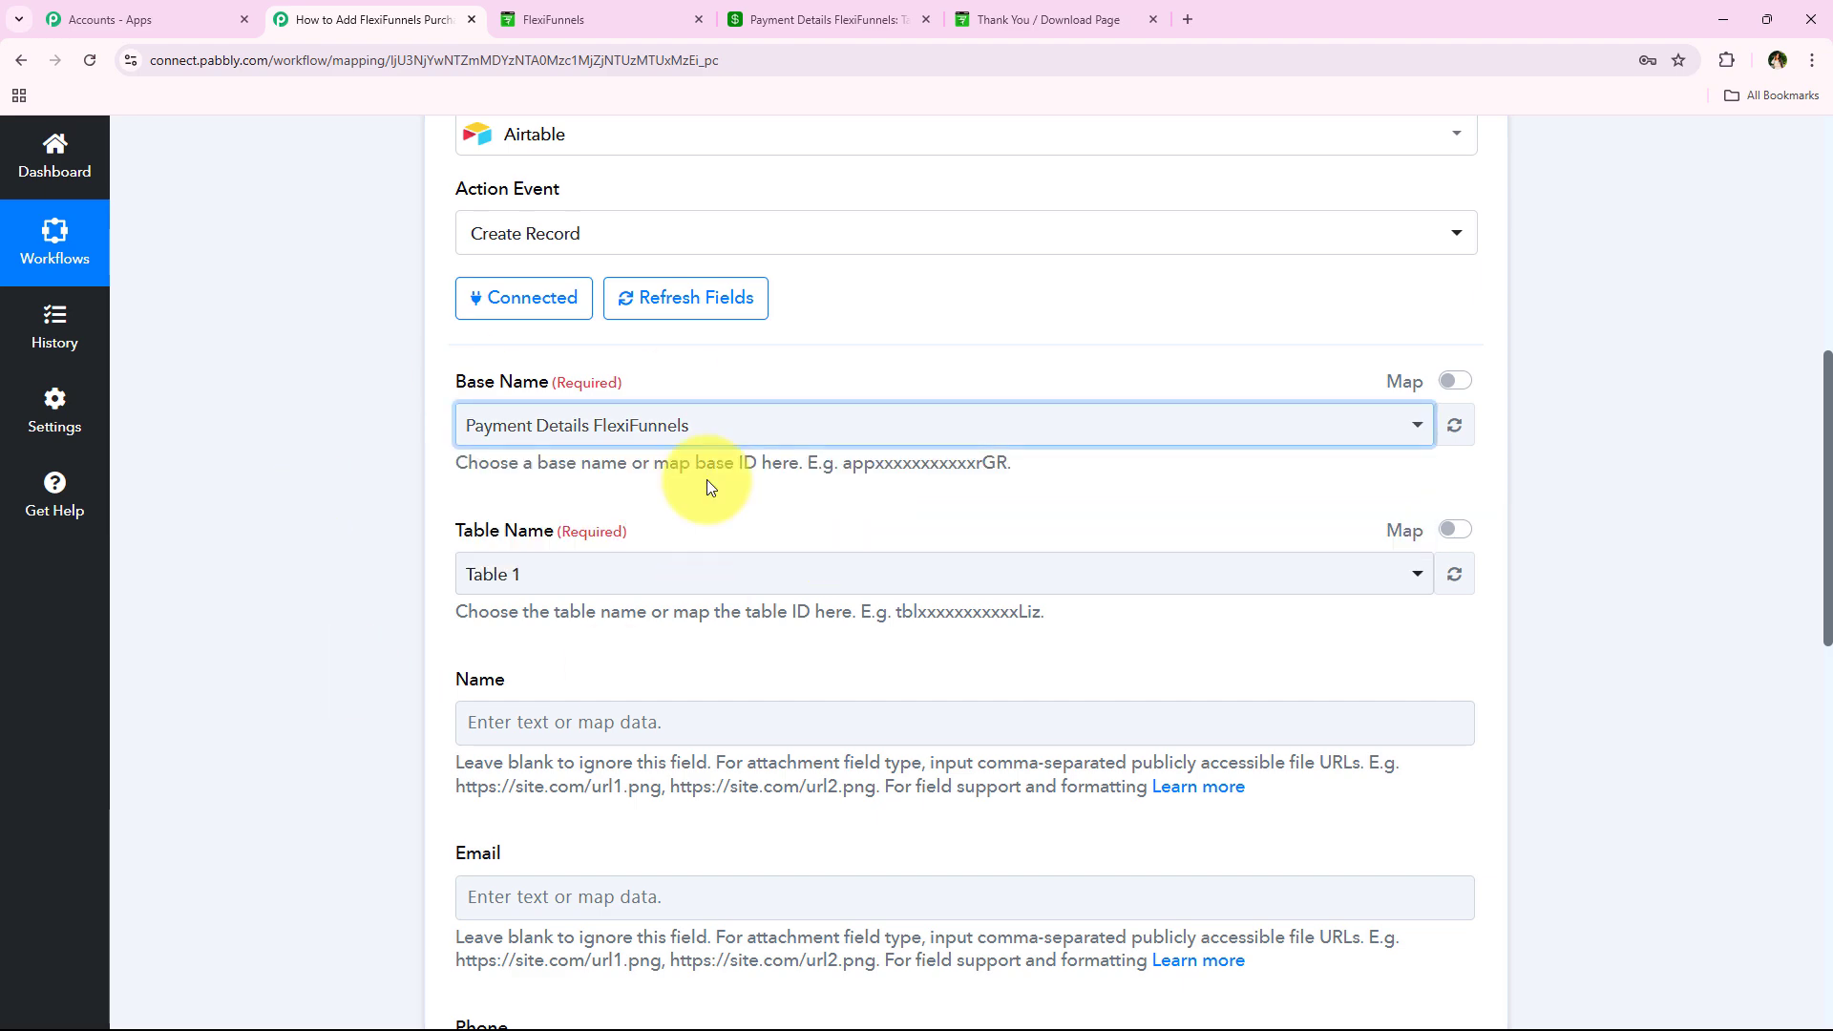
- Select Table 1 as the table name for the record and check the table in Airtable
click(545, 582)
click(520, 694)
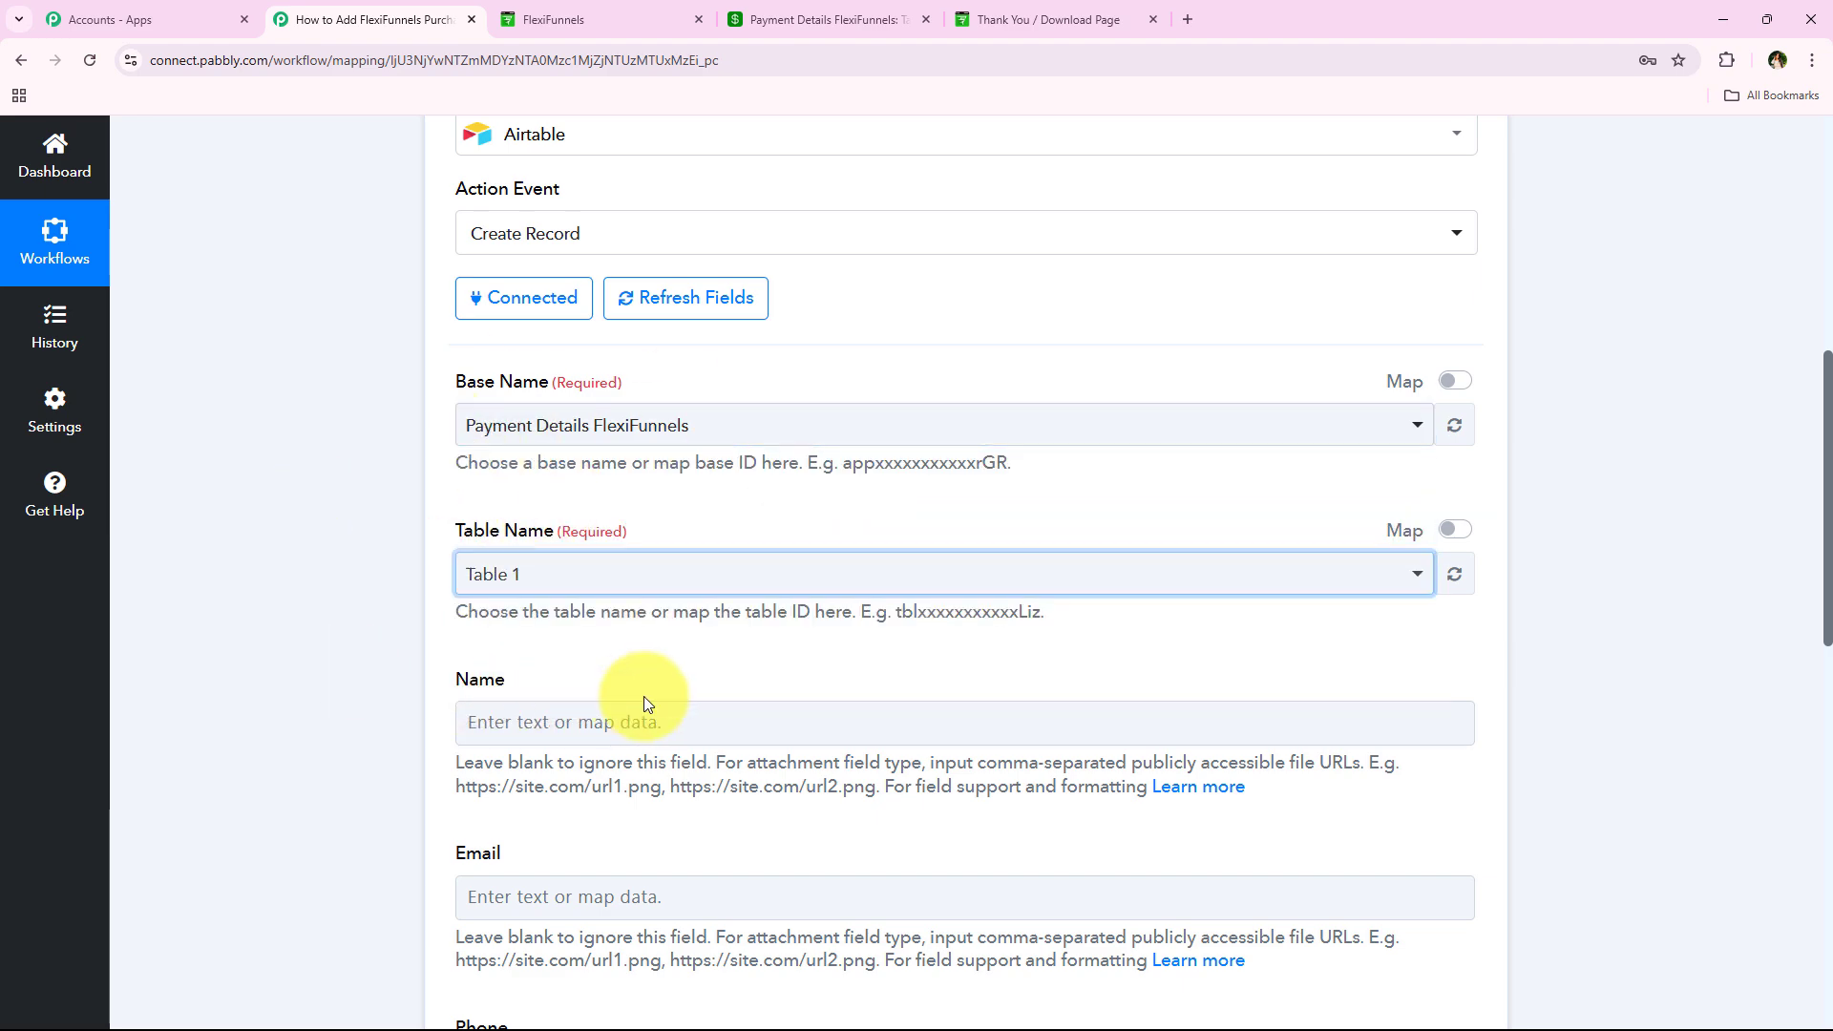
click(911, 14)
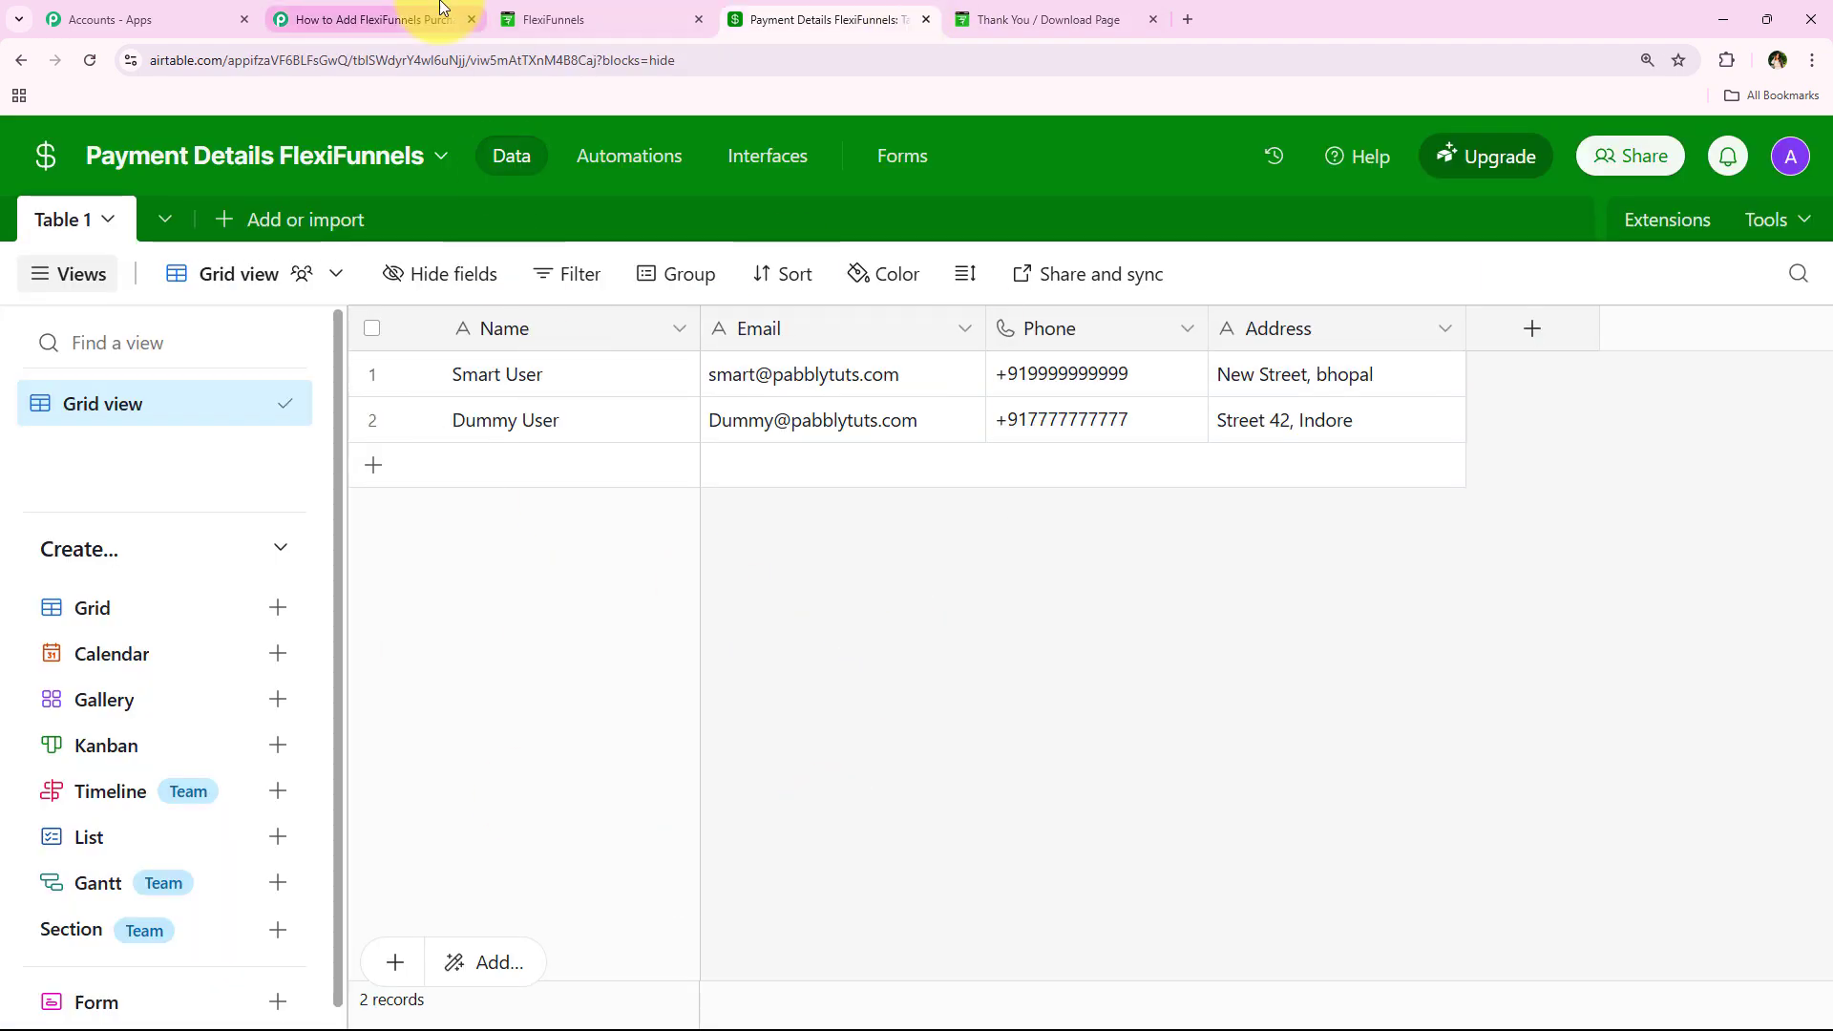
click(373, 19)
middle_click(278, 503)
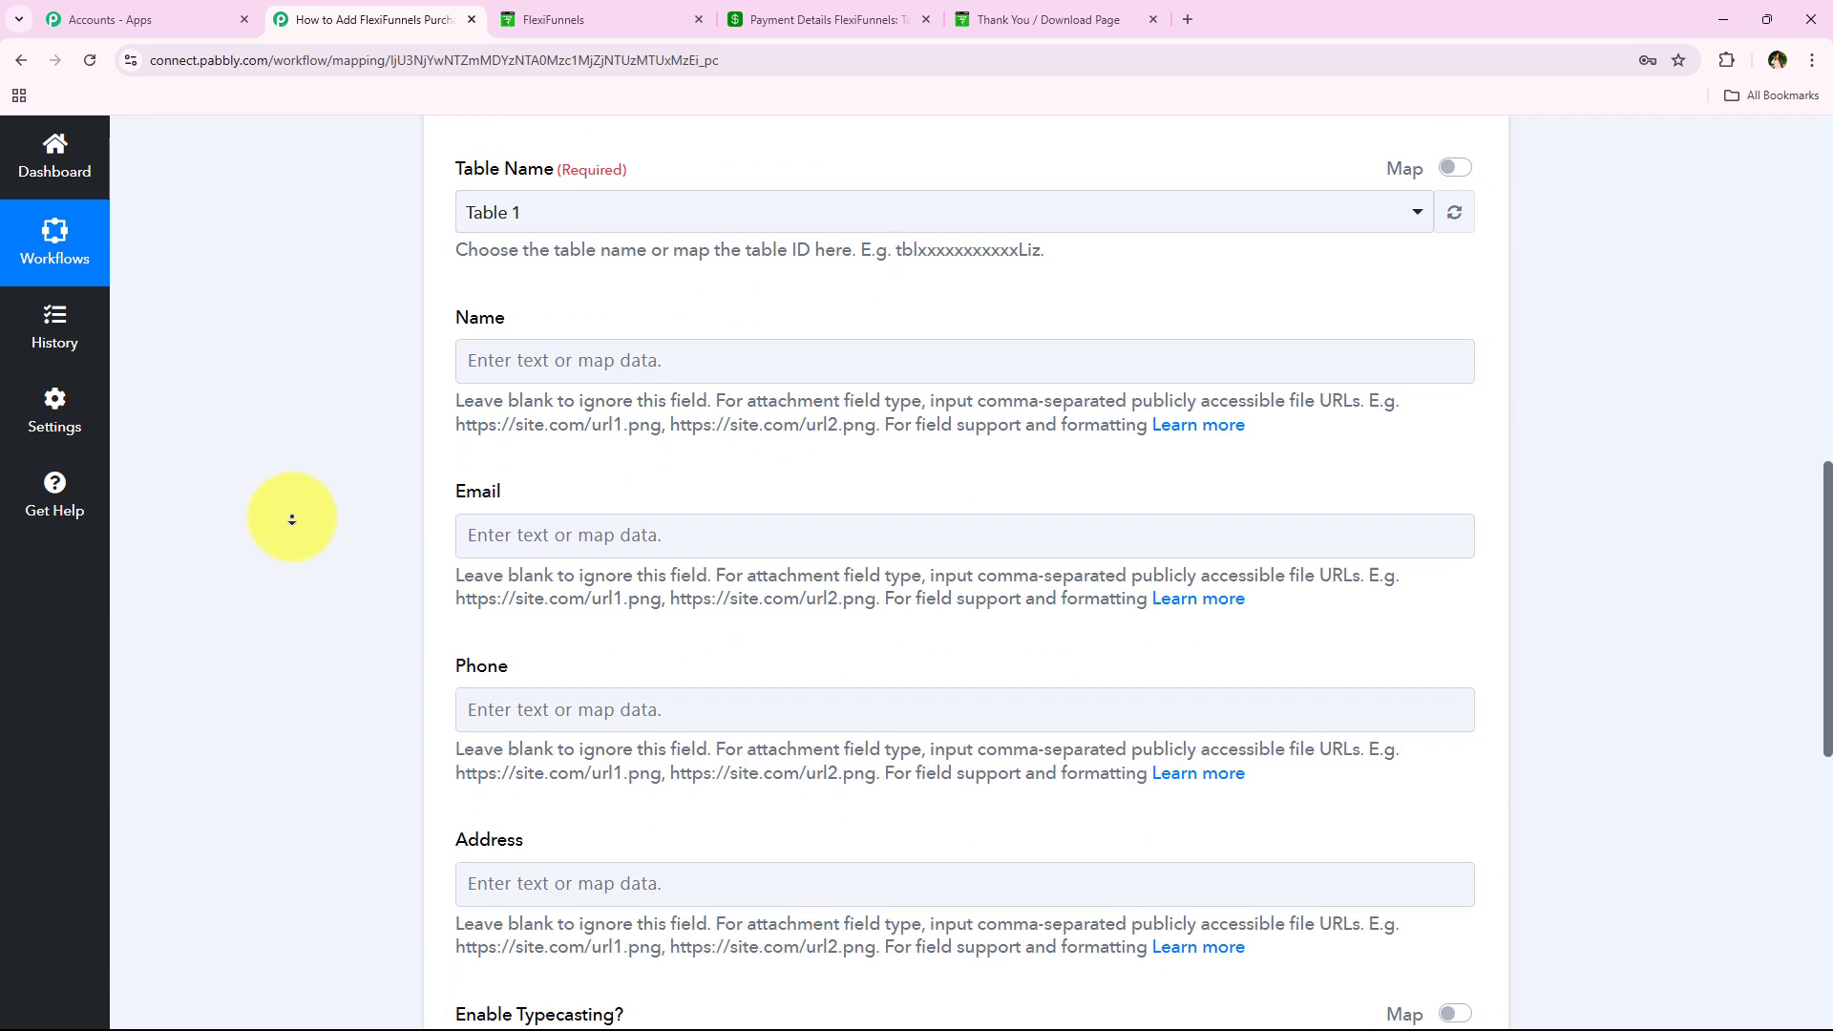
middle_click(296, 517)
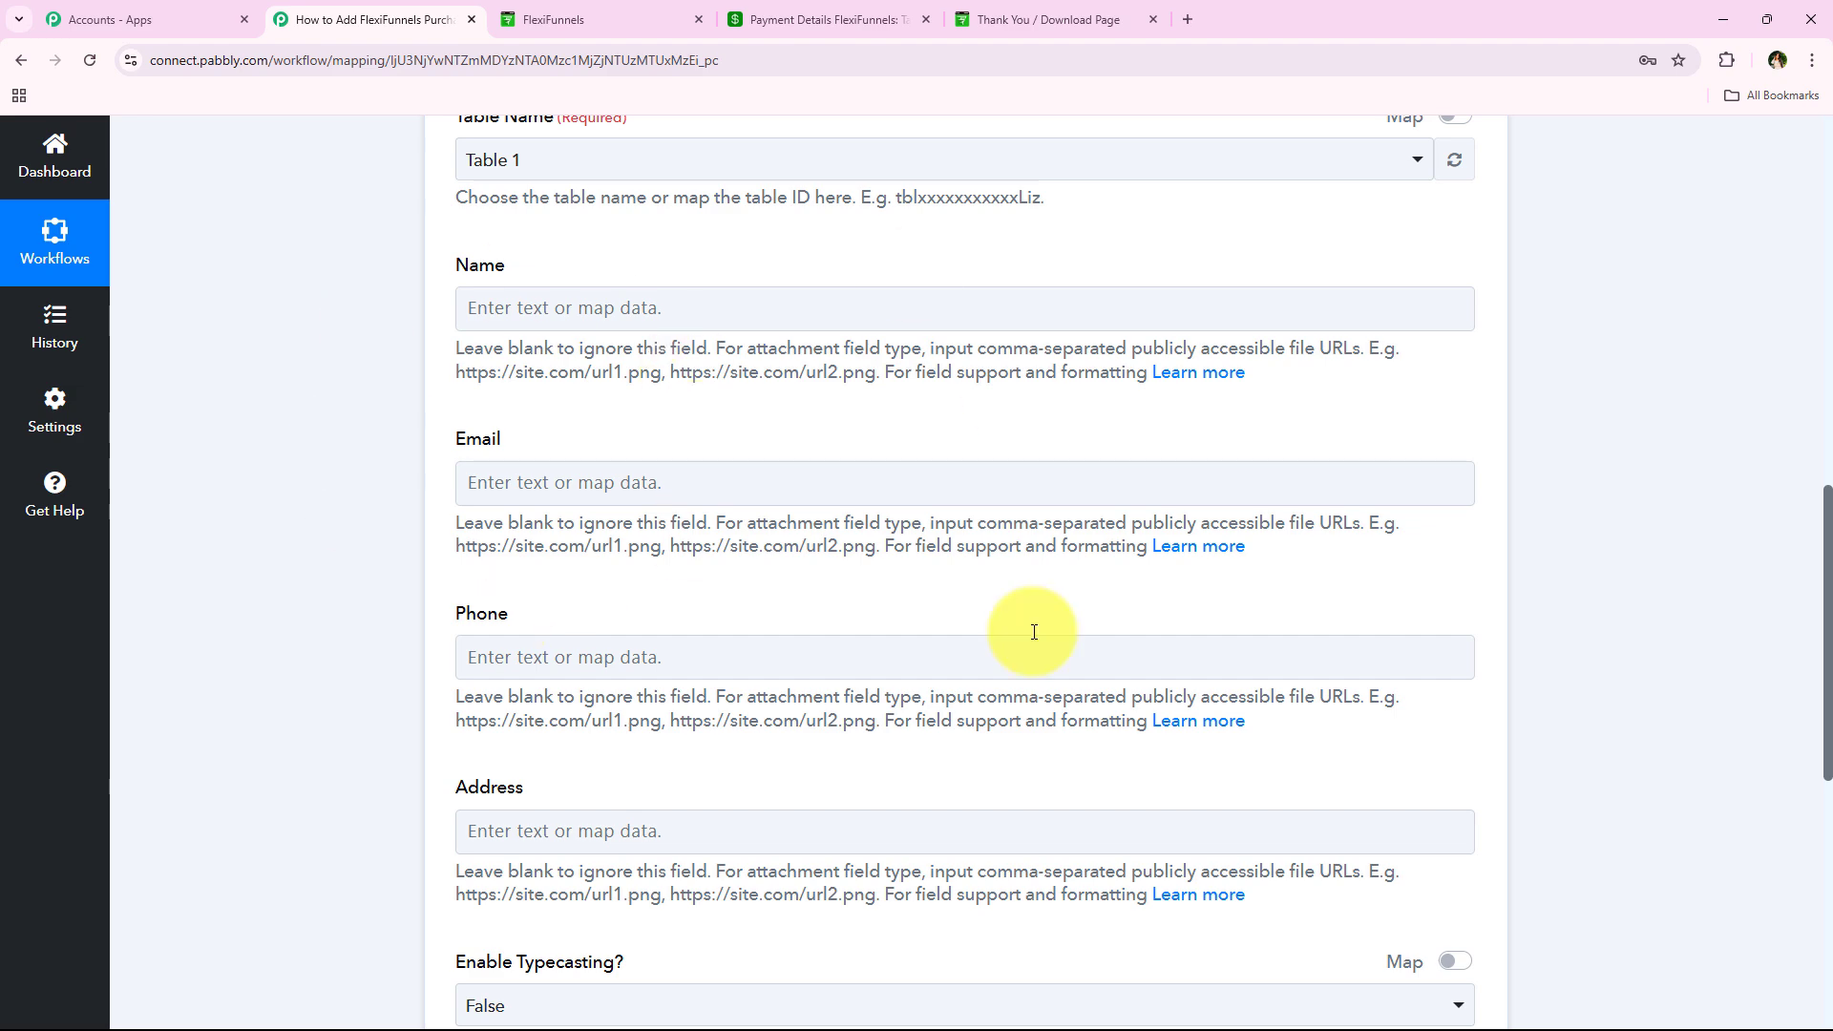
- Compare the Name, Email, Phone and Address columns of the Airtable table with the fields of the Create Record action
click(857, 14)
click(514, 324)
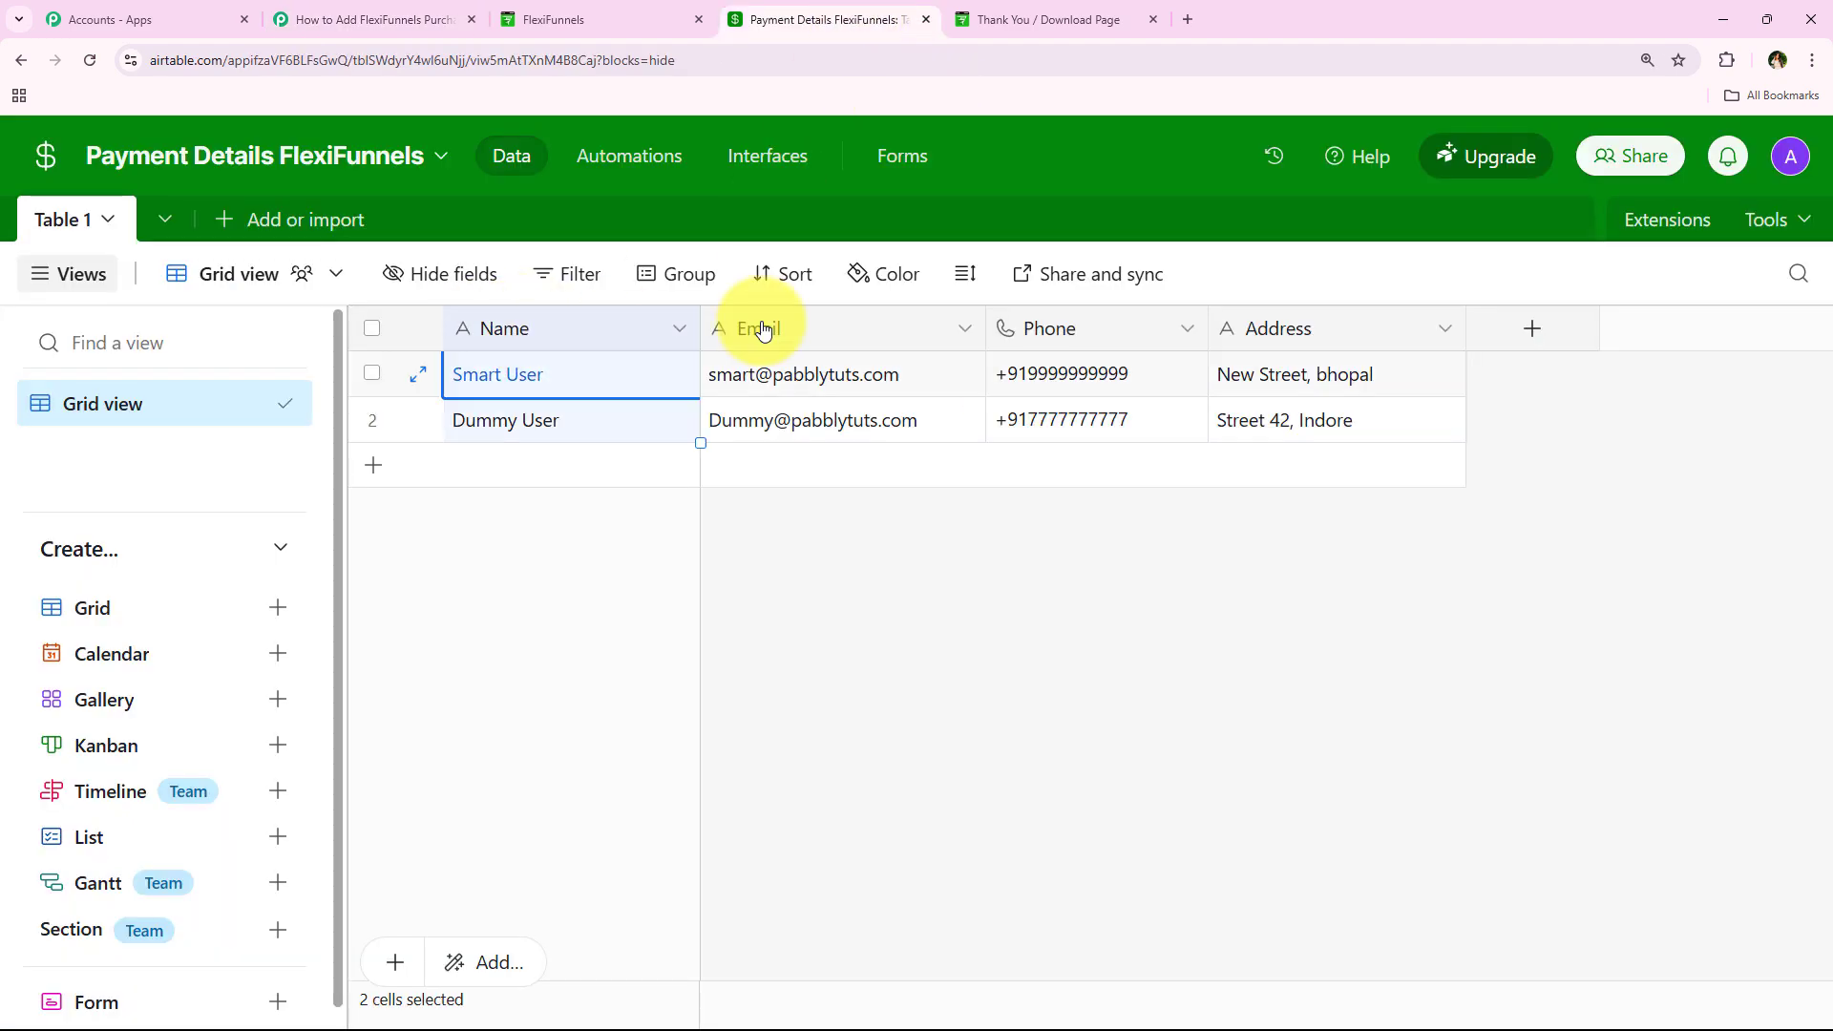
click(893, 325)
click(1088, 323)
click(1297, 327)
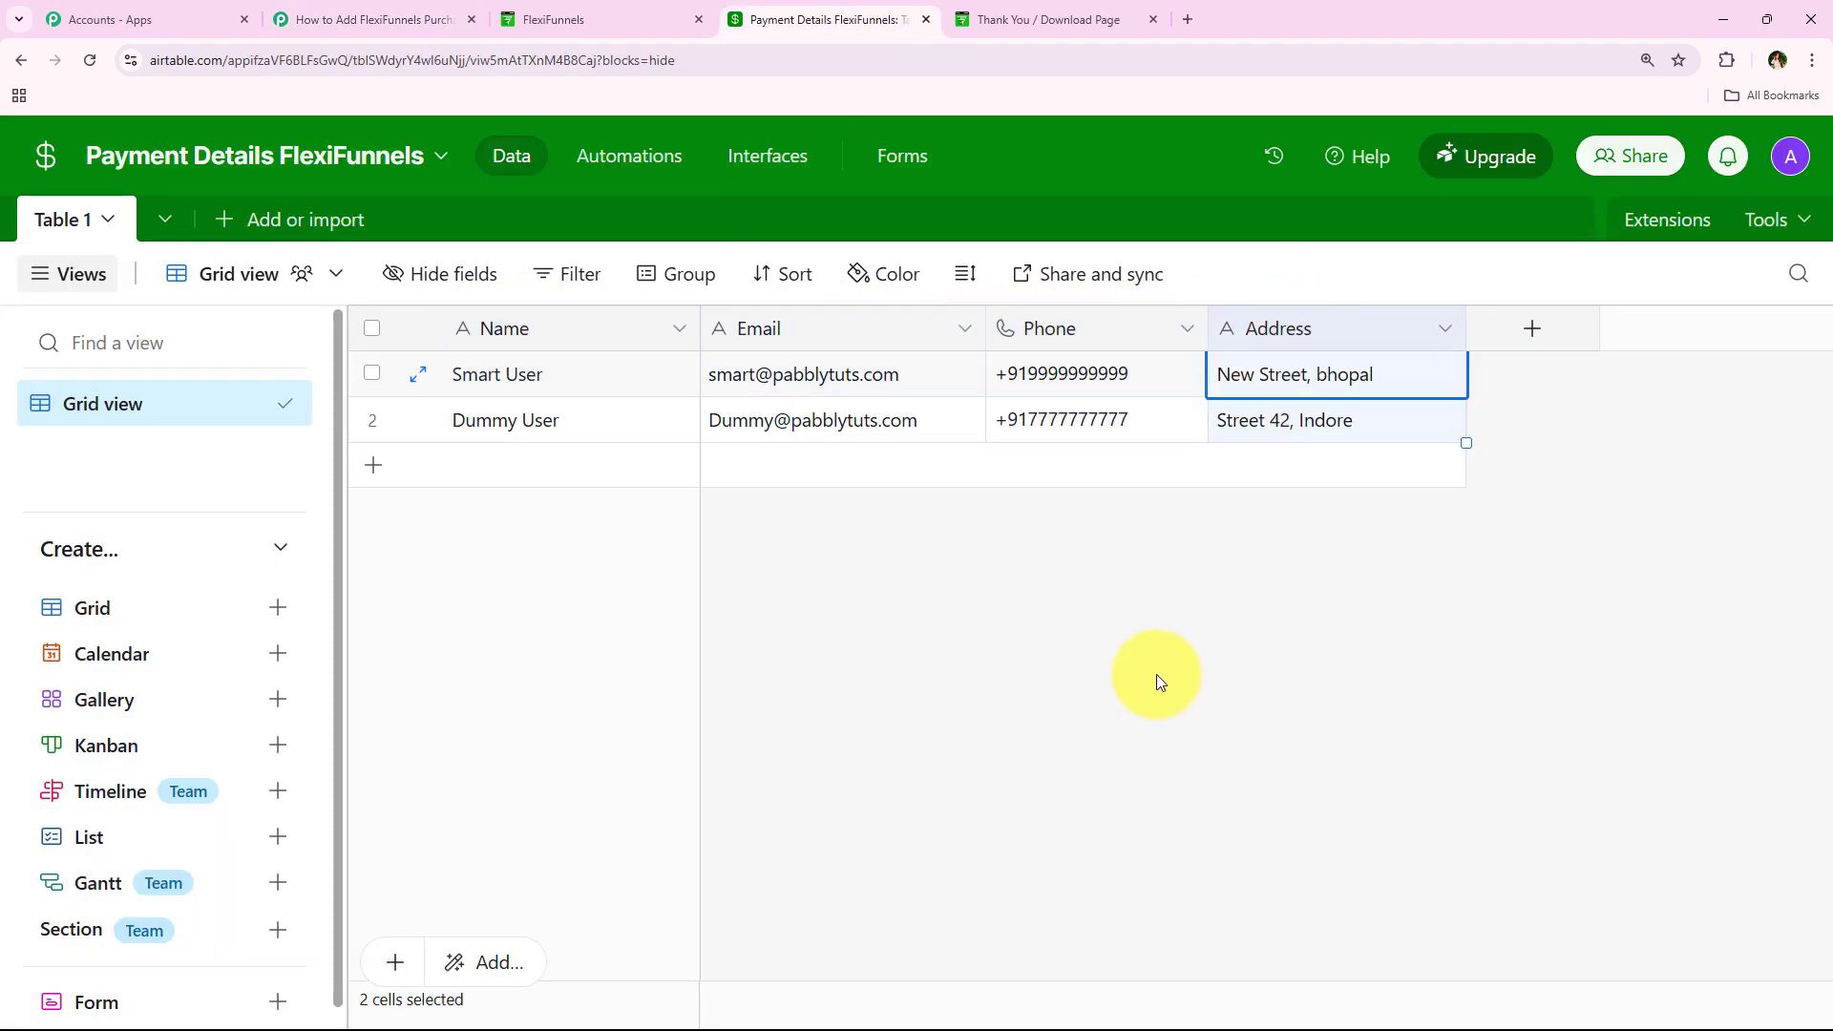
click(1155, 674)
click(376, 17)
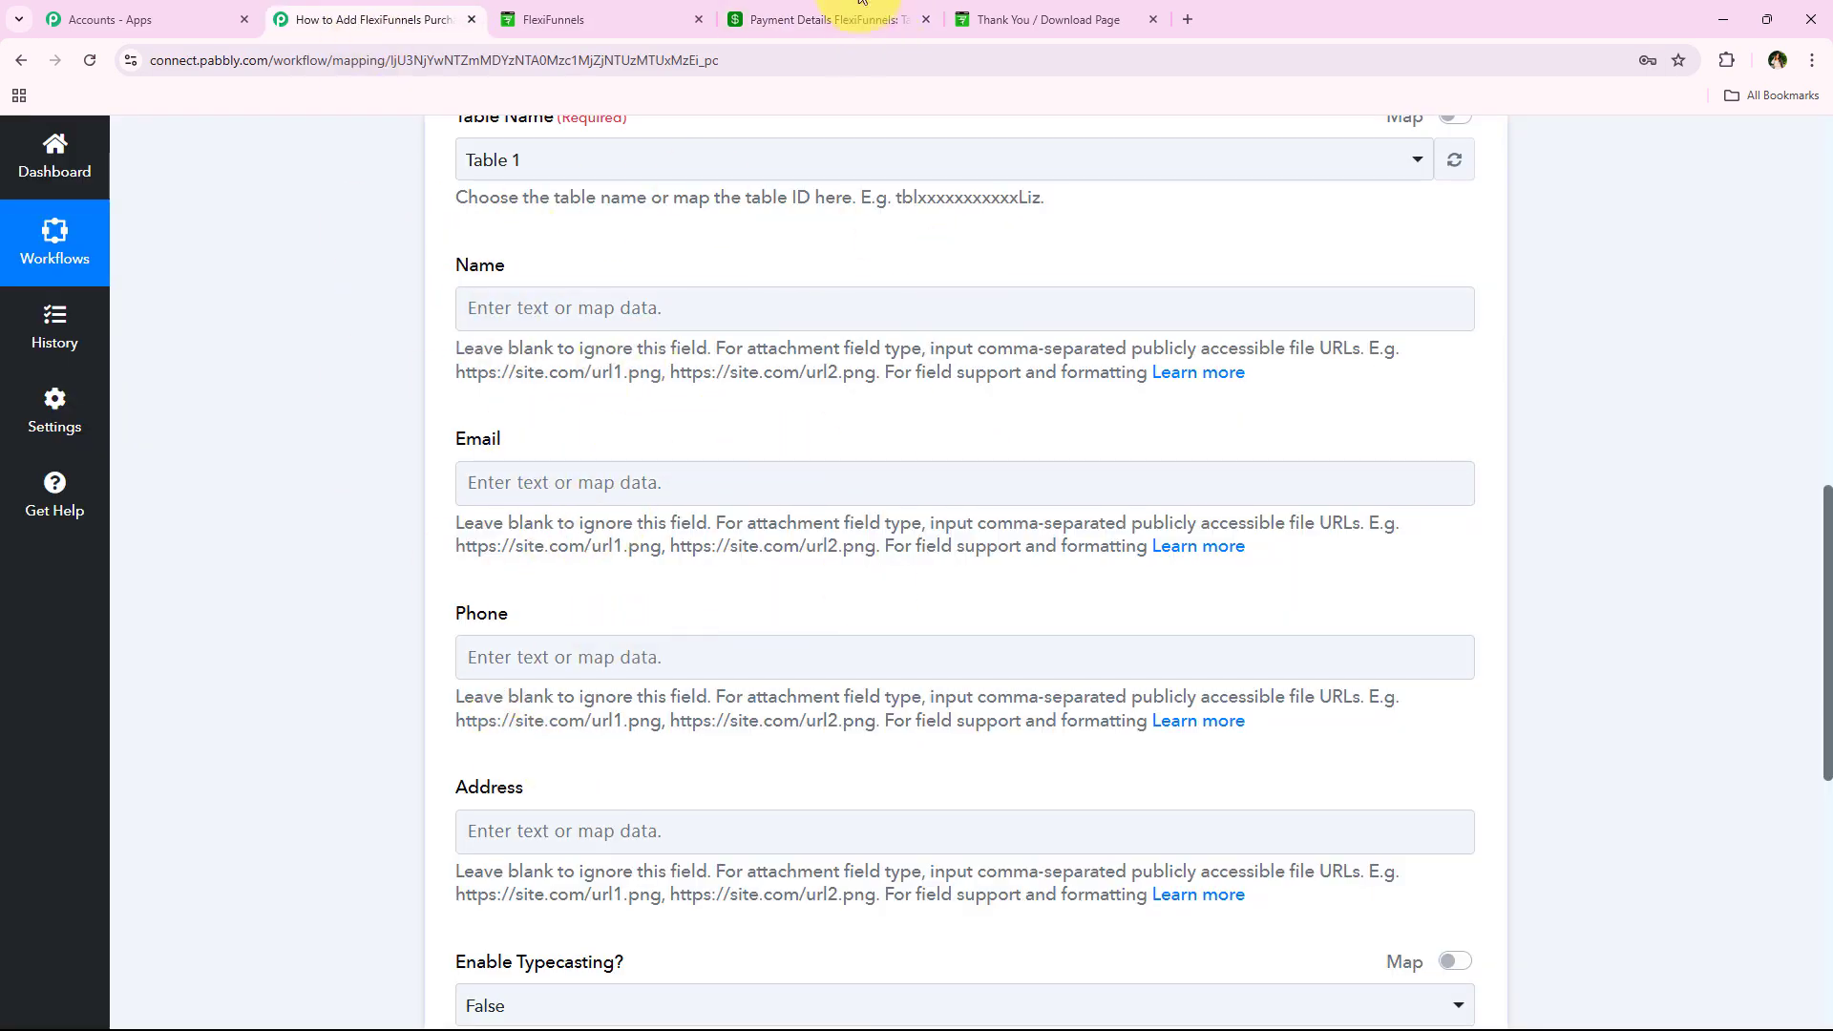
click(829, 19)
click(426, 29)
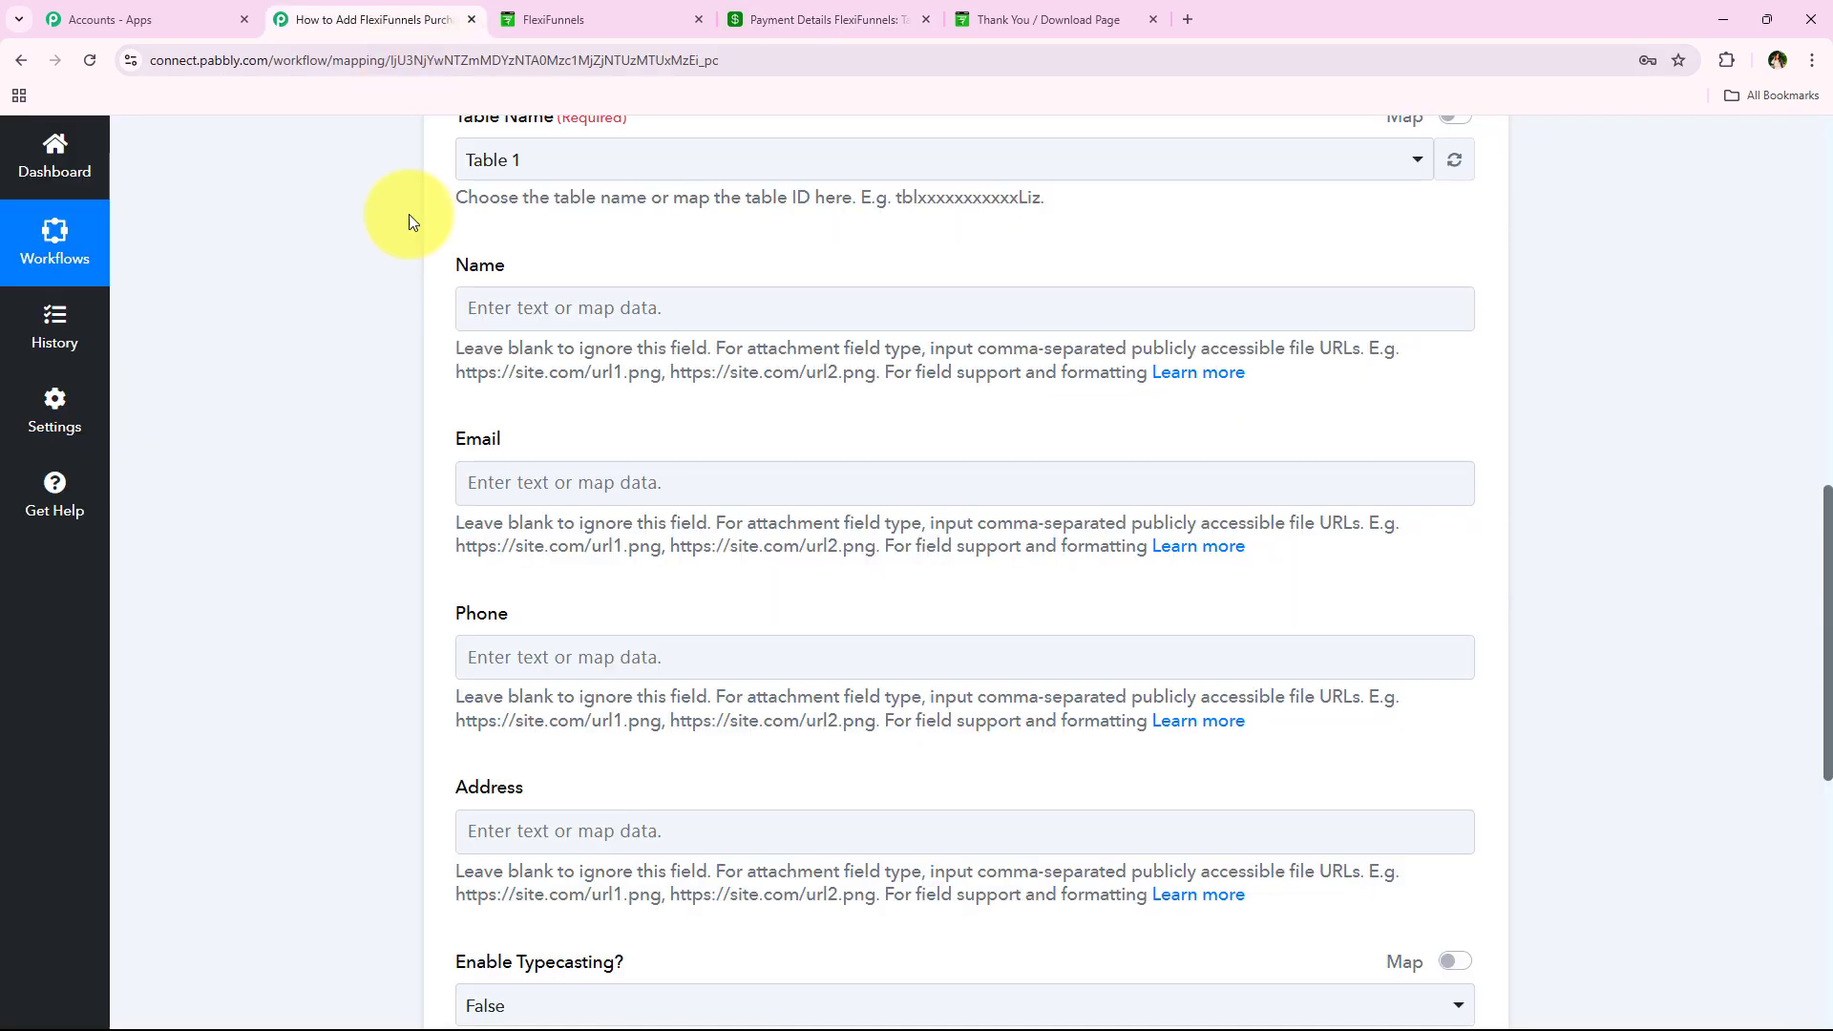
- Review the purchase details in the response captured by the FlexiFunnels trigger and return to the Airtable action's settings
scroll(287, 286, up, 6)
scroll(319, 494, up, 5)
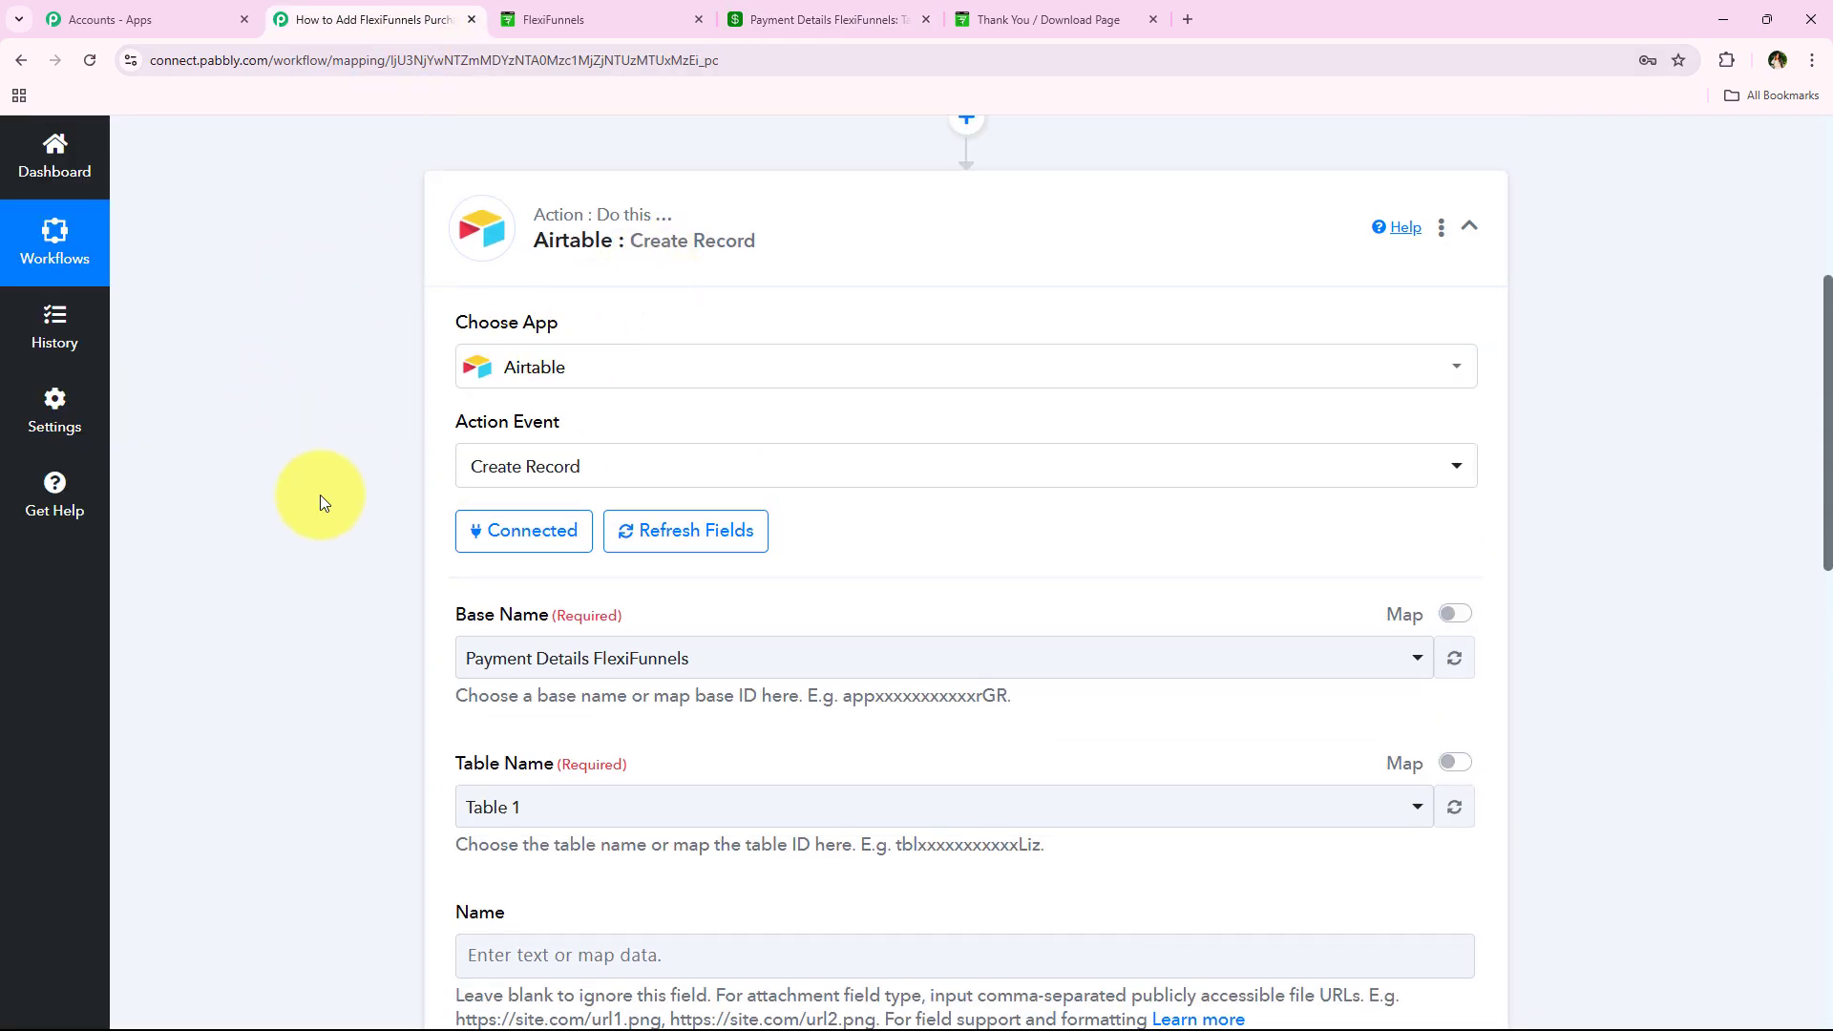
click(549, 521)
scroll(348, 618, down, 12)
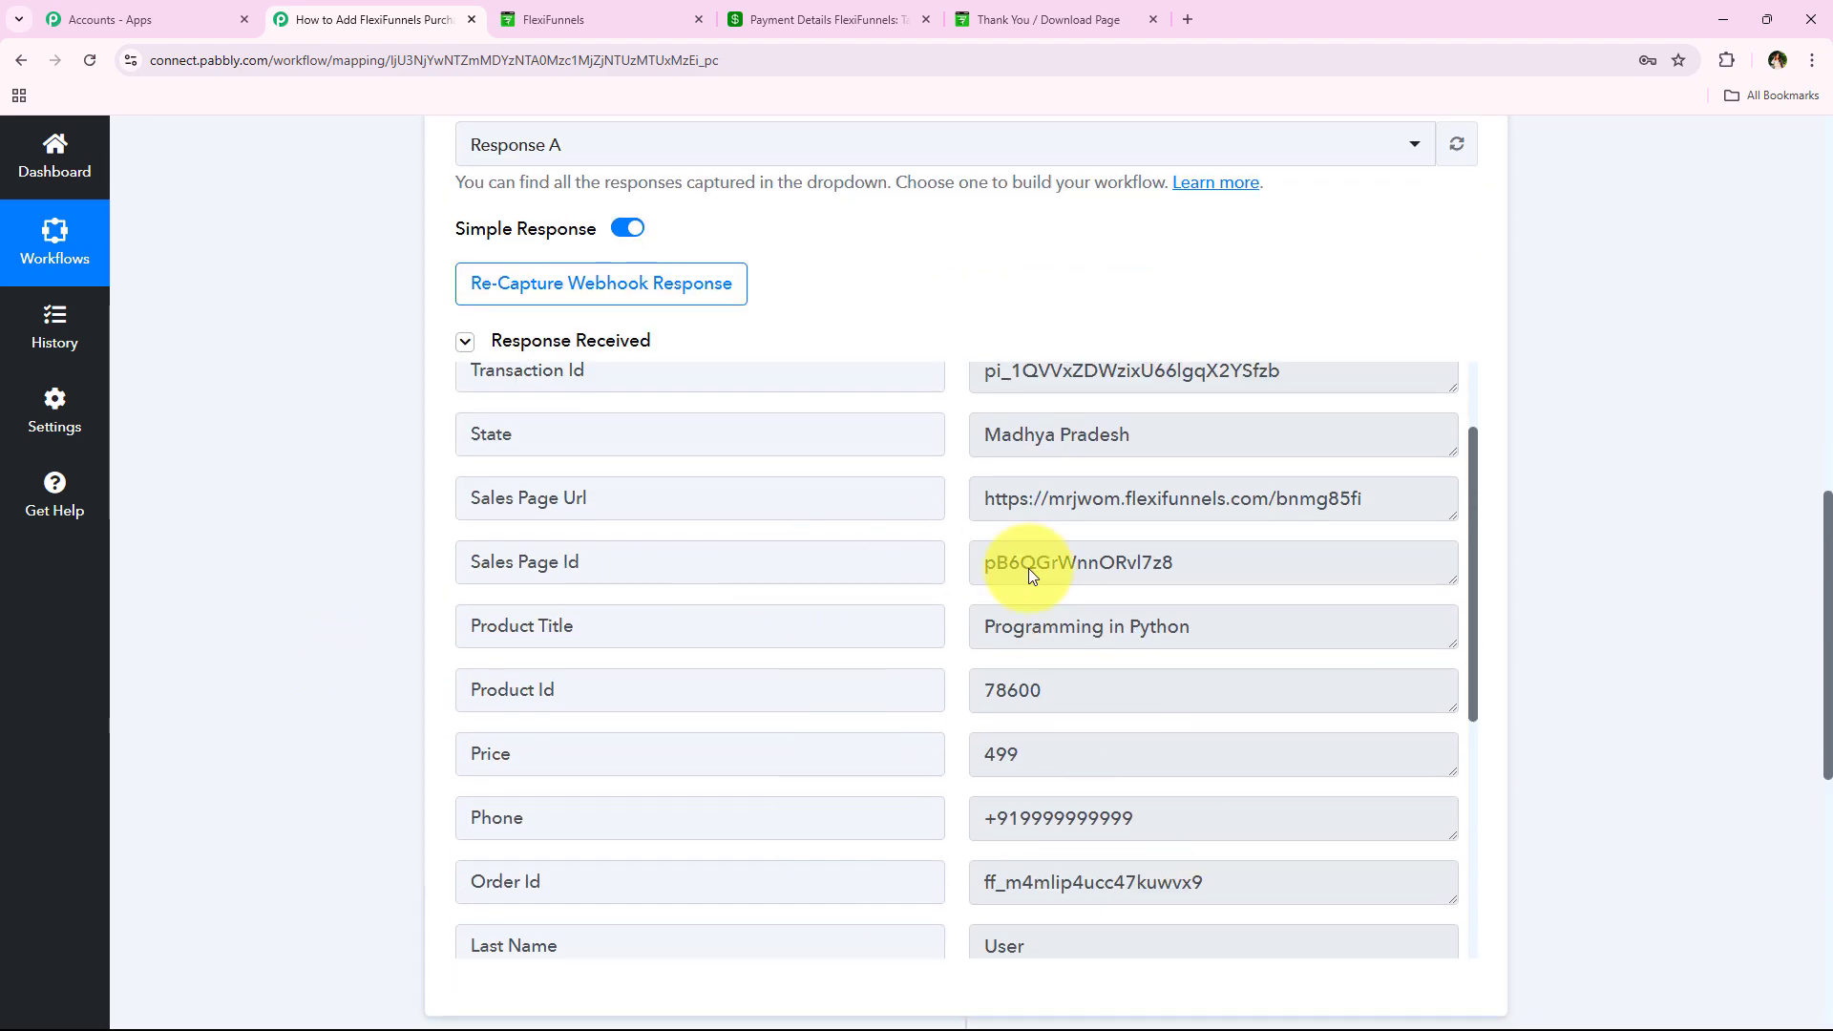
scroll(1440, 770, up, 1)
scroll(1440, 770, down, 6)
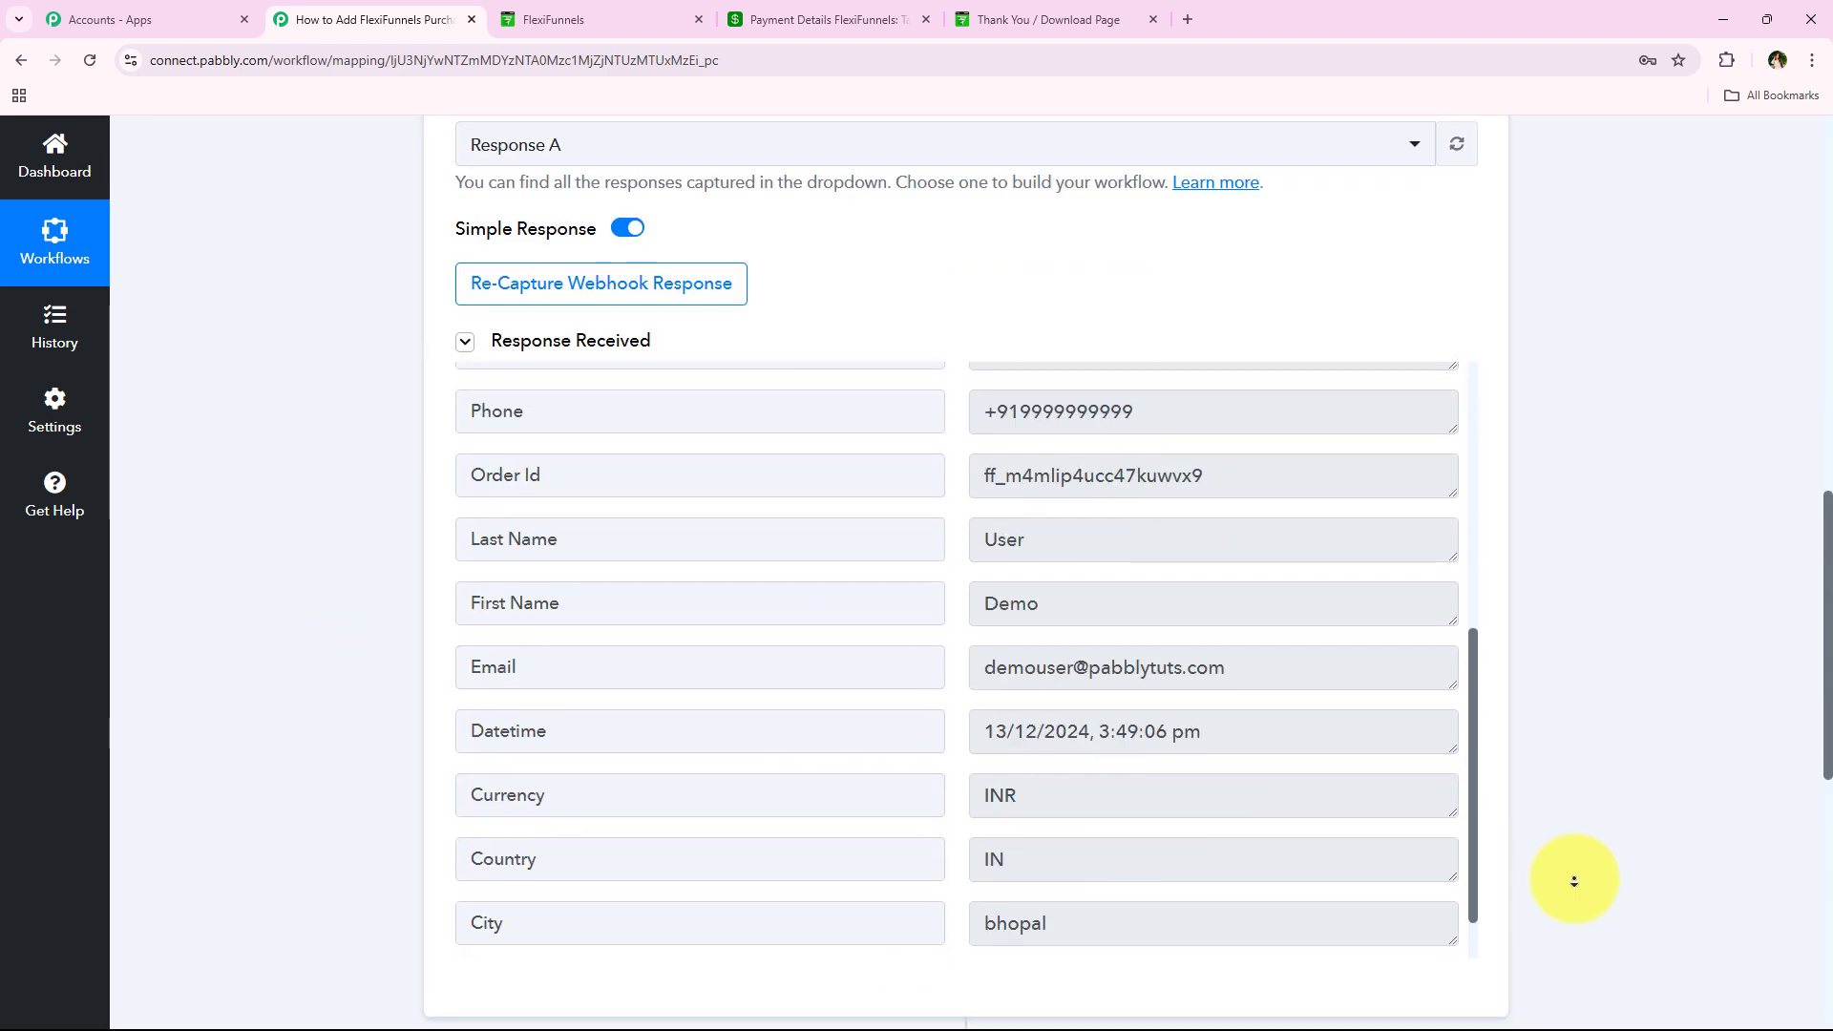
scroll(736, 642, up, 6)
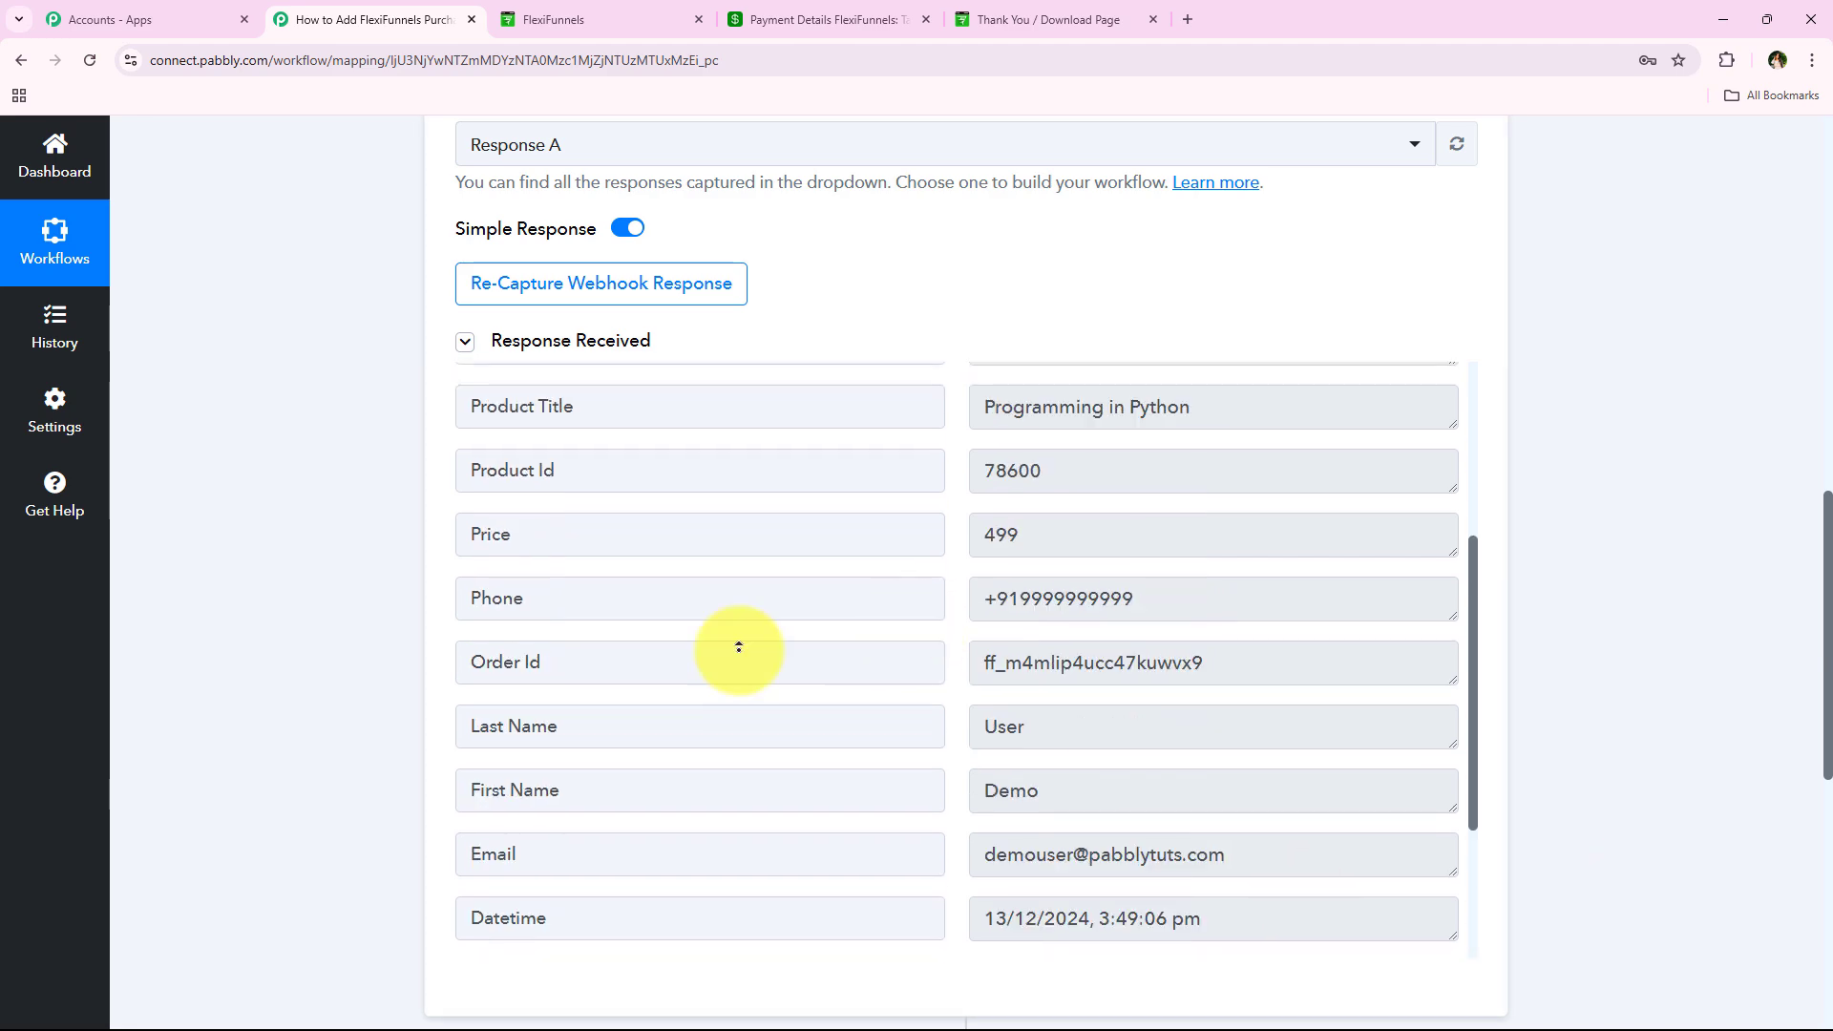
scroll(385, 983, down, 10)
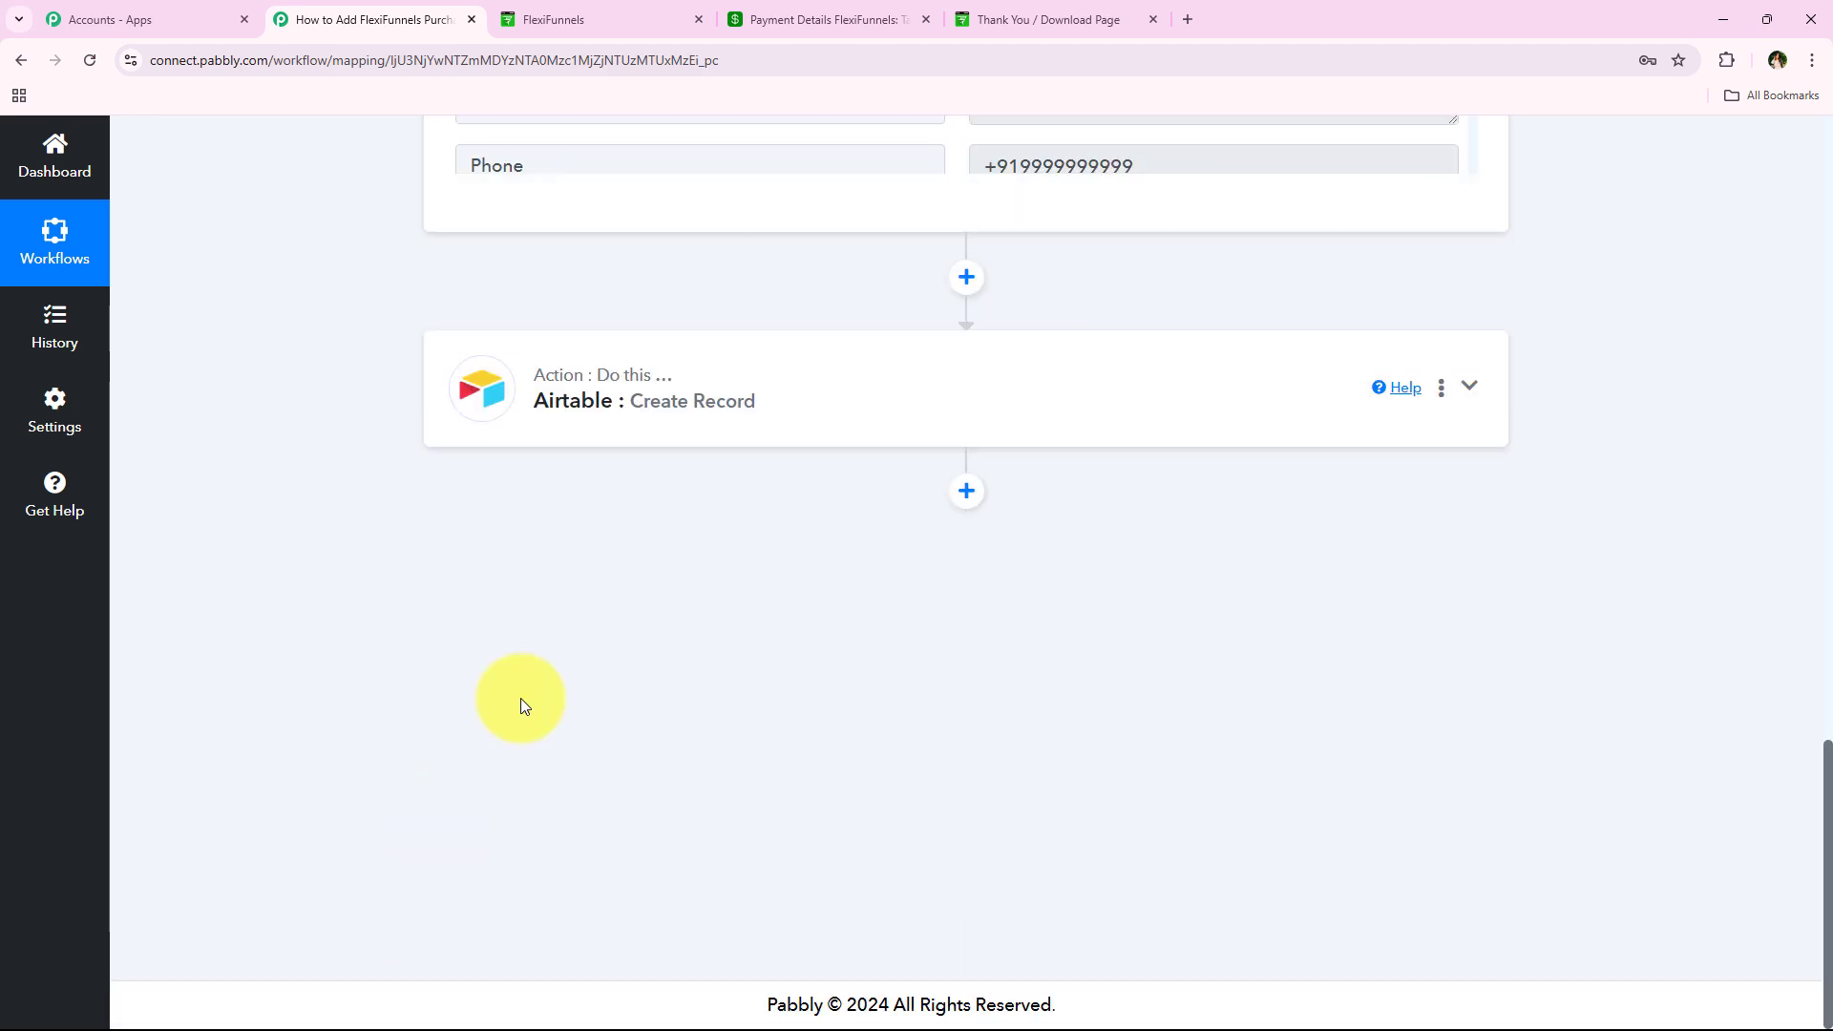
click(765, 438)
scroll(230, 506, up, 15)
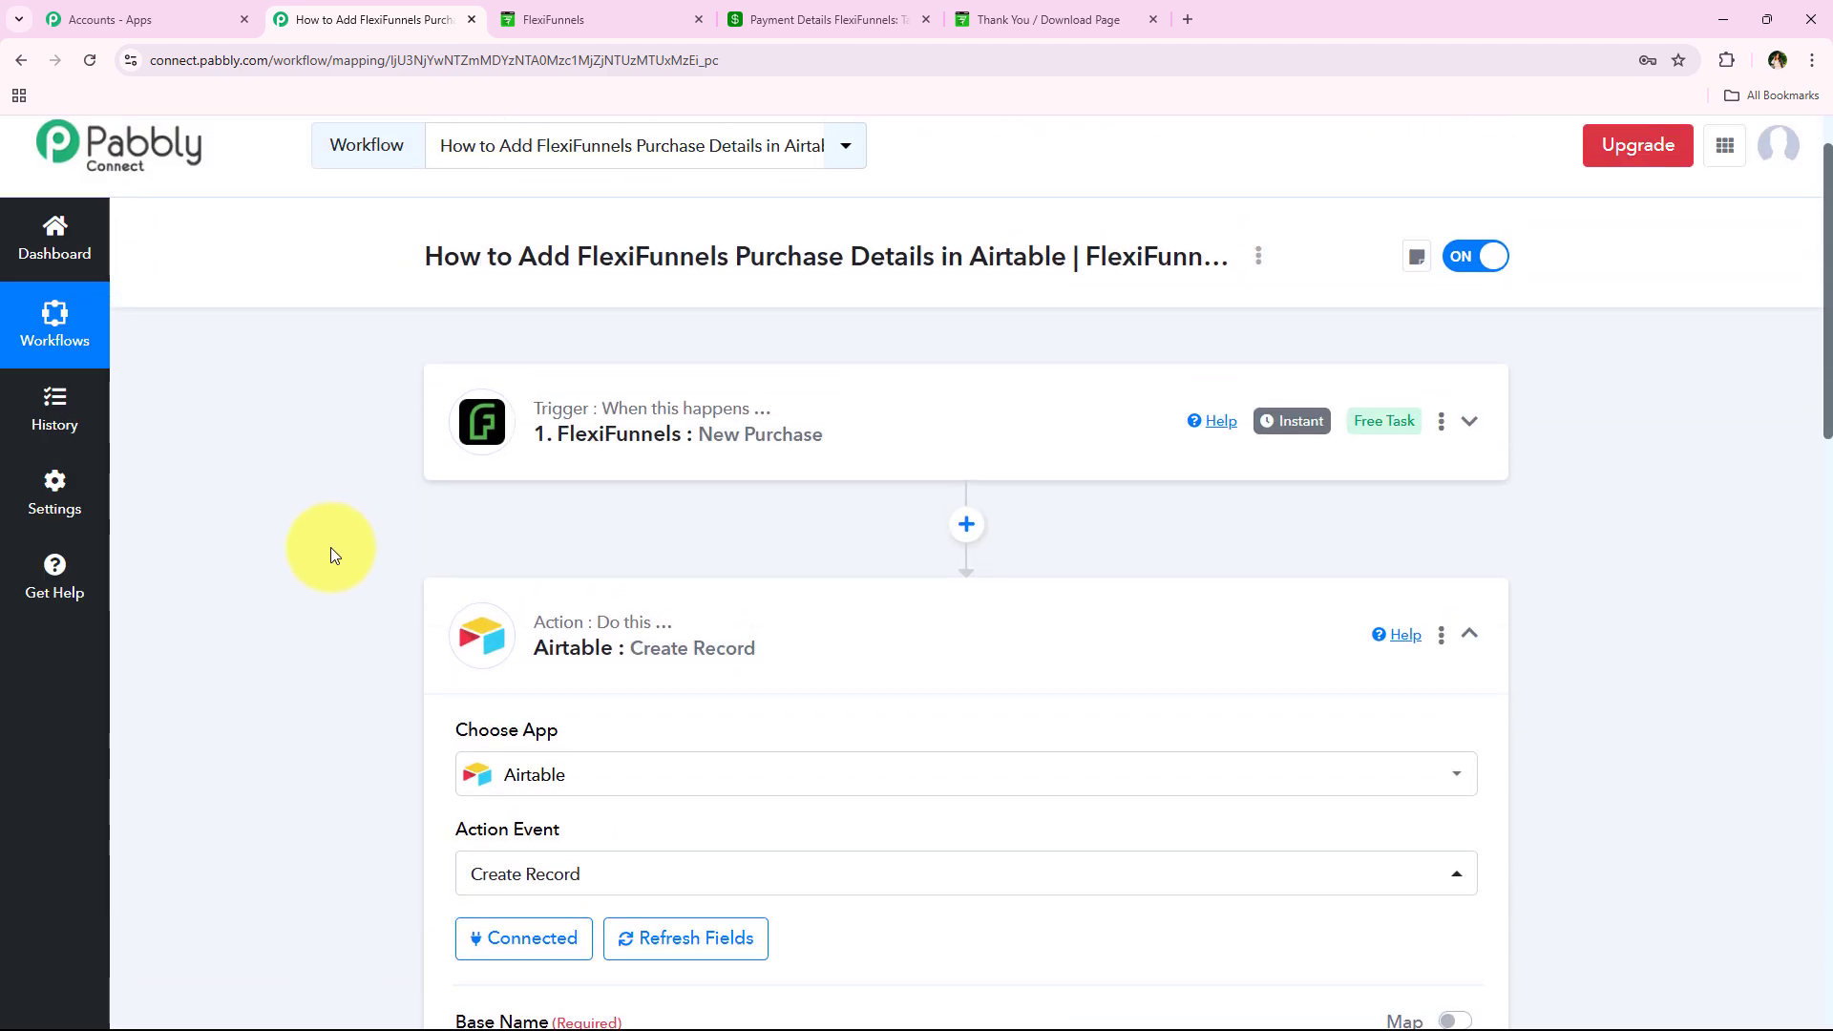
scroll(338, 636, down, 6)
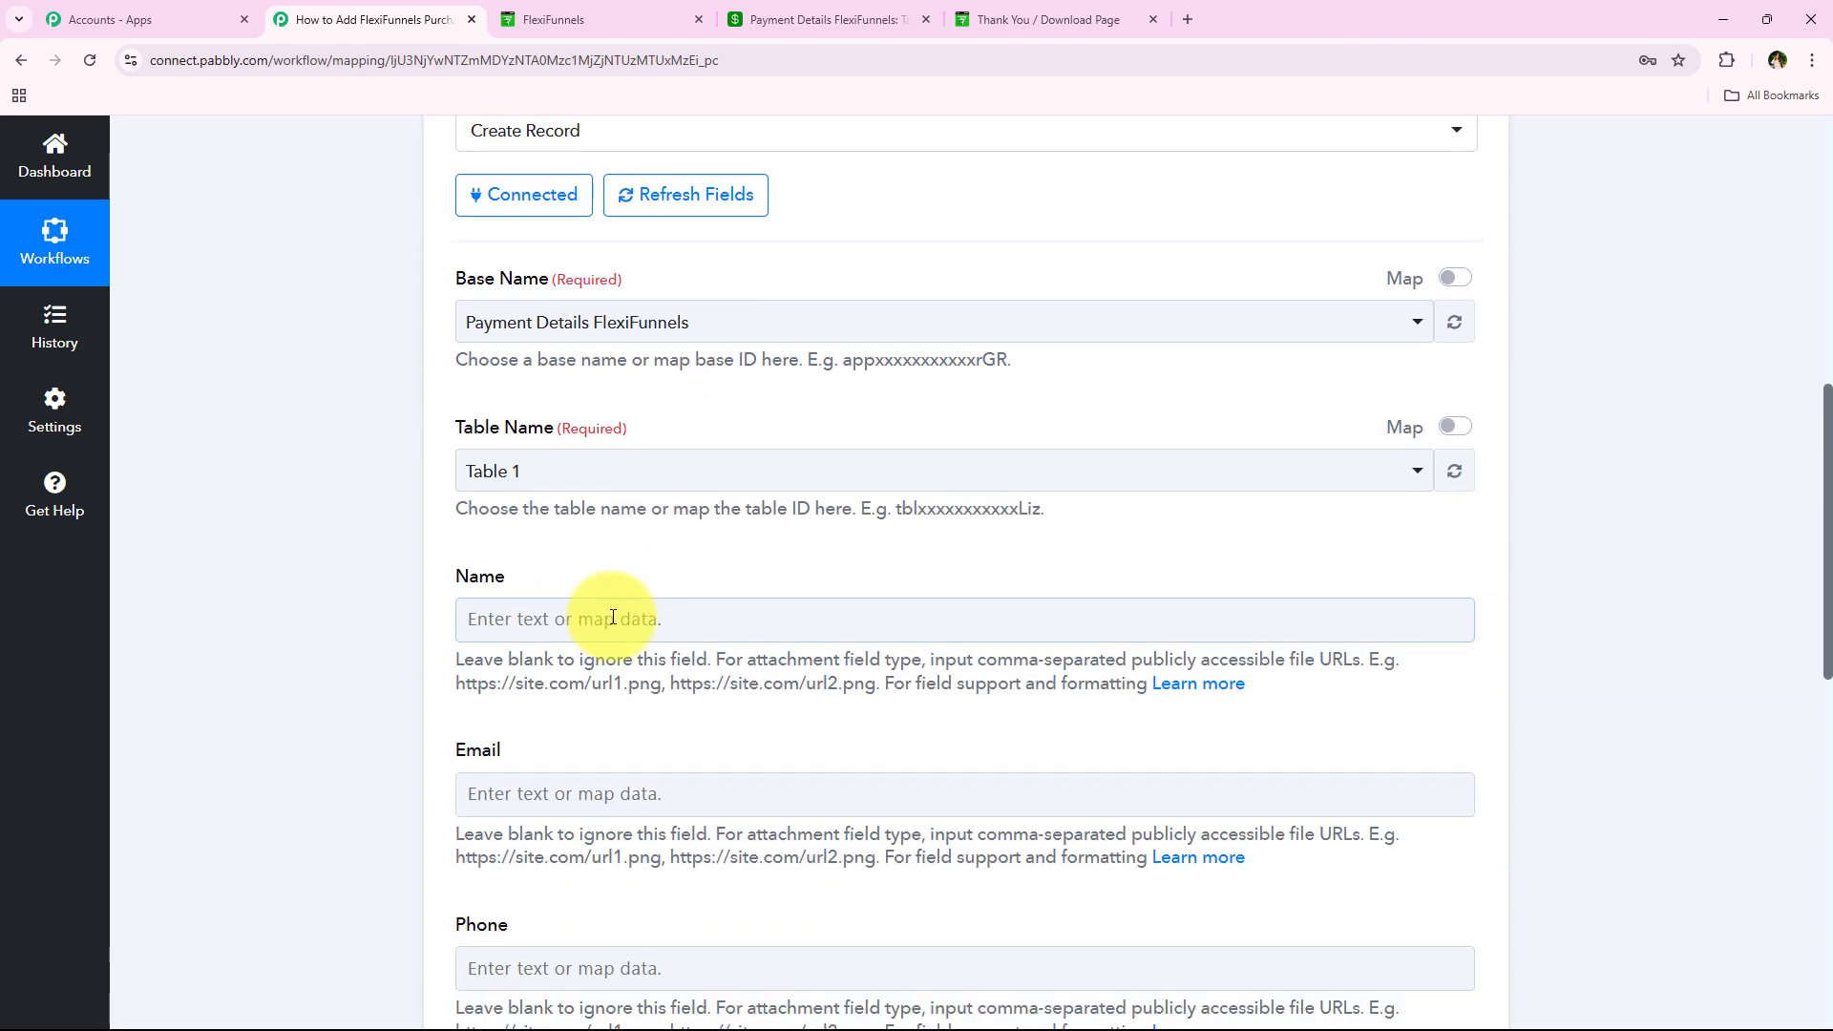
- Examine the FlexiFunnels New Purchase data available for mapping into the Name field
click(728, 617)
scroll(259, 578, down, 1)
scroll(254, 574, down, 1)
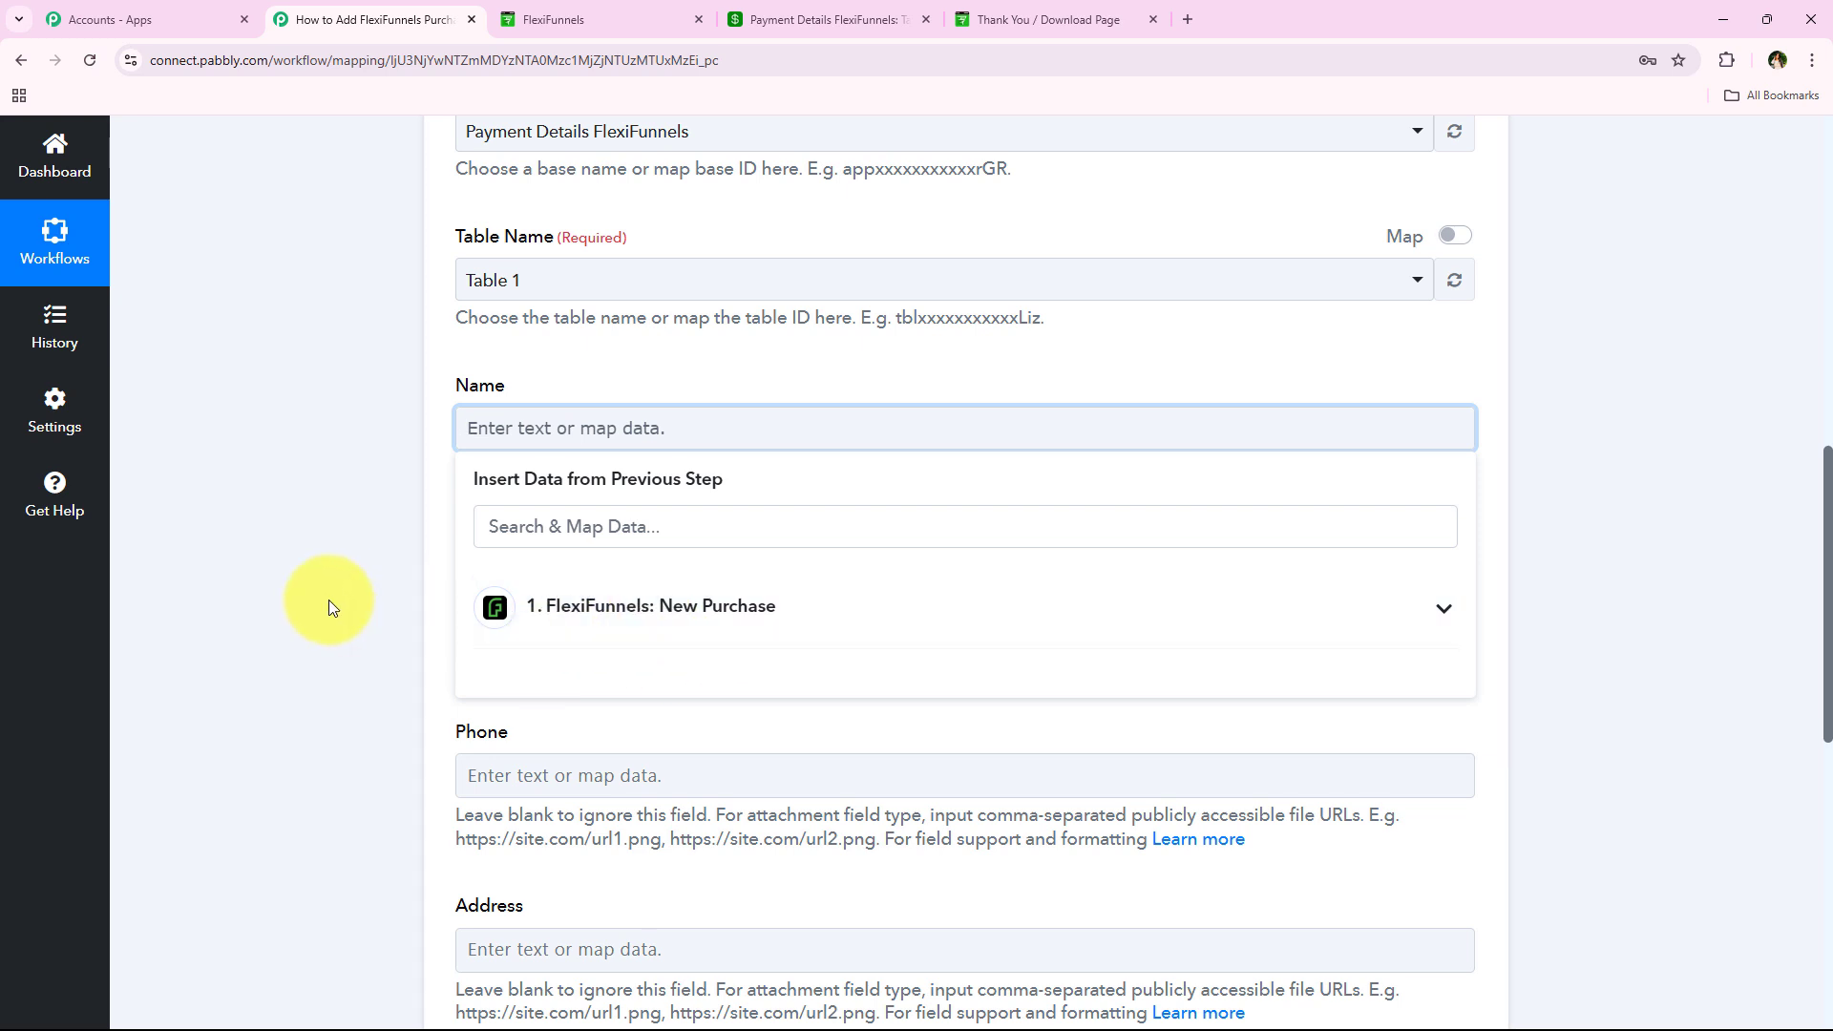
click(511, 616)
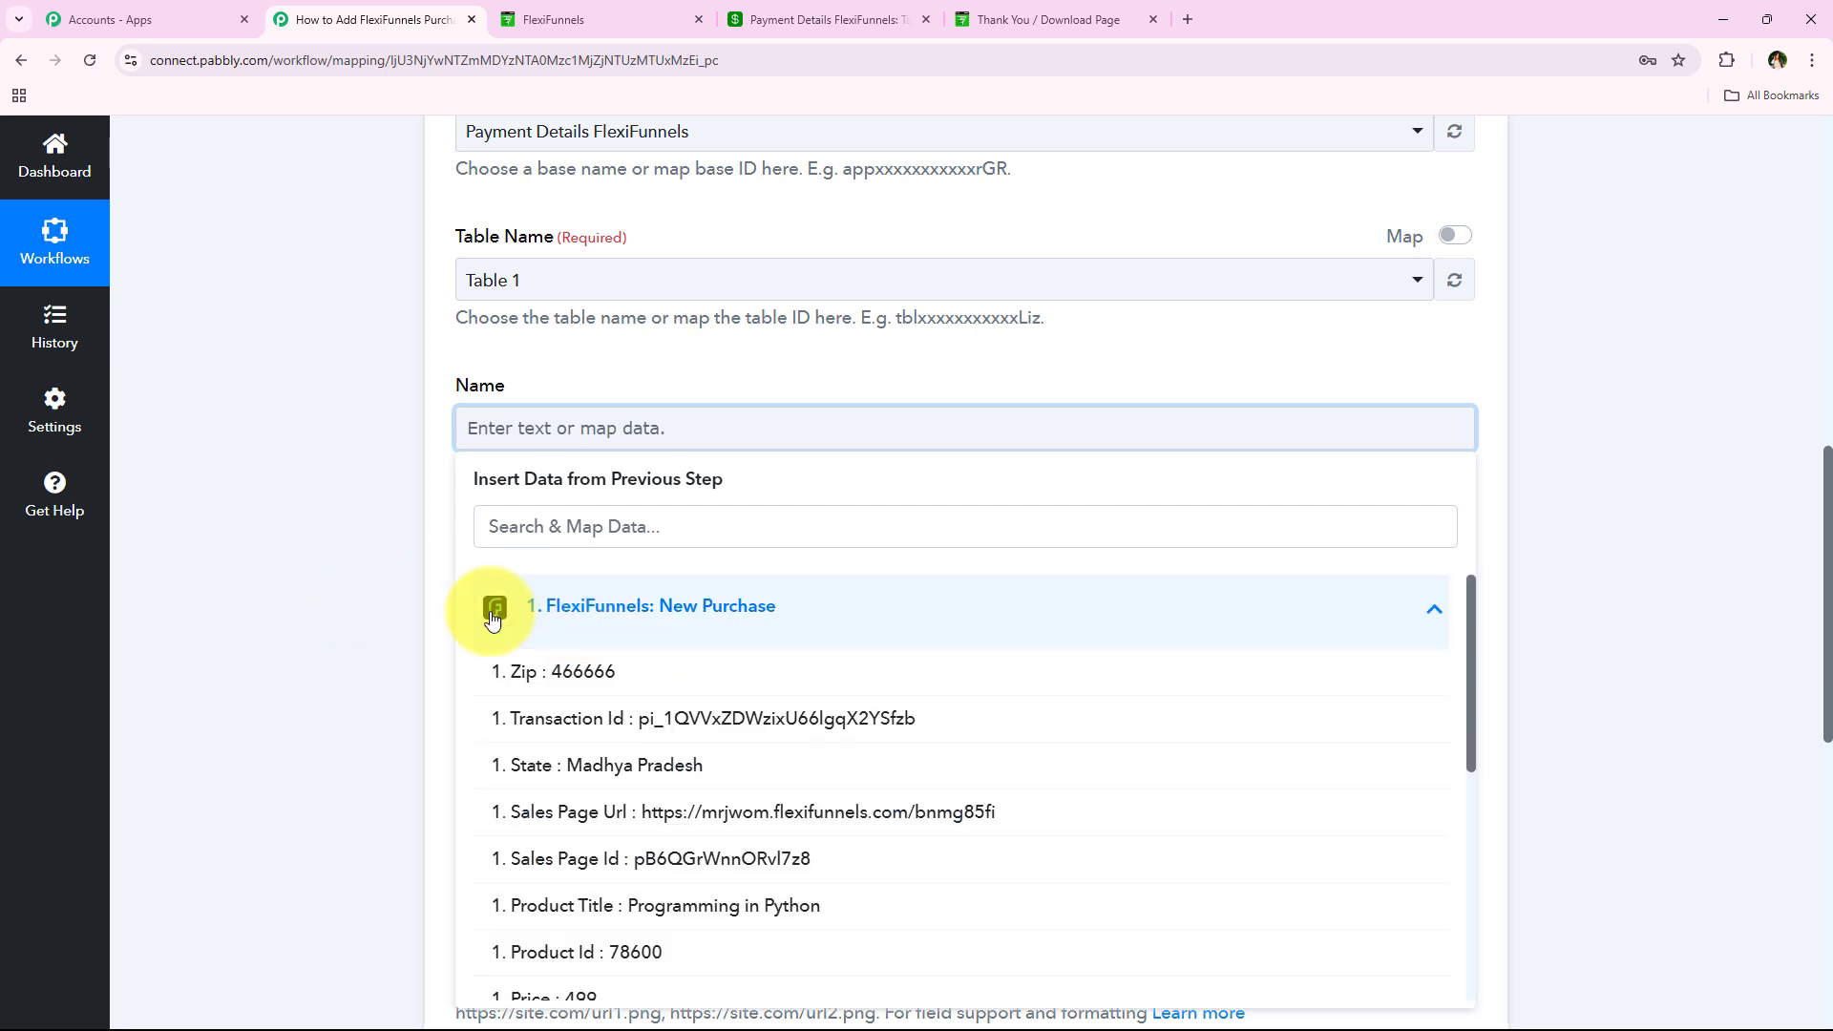
scroll(678, 747, down, 1)
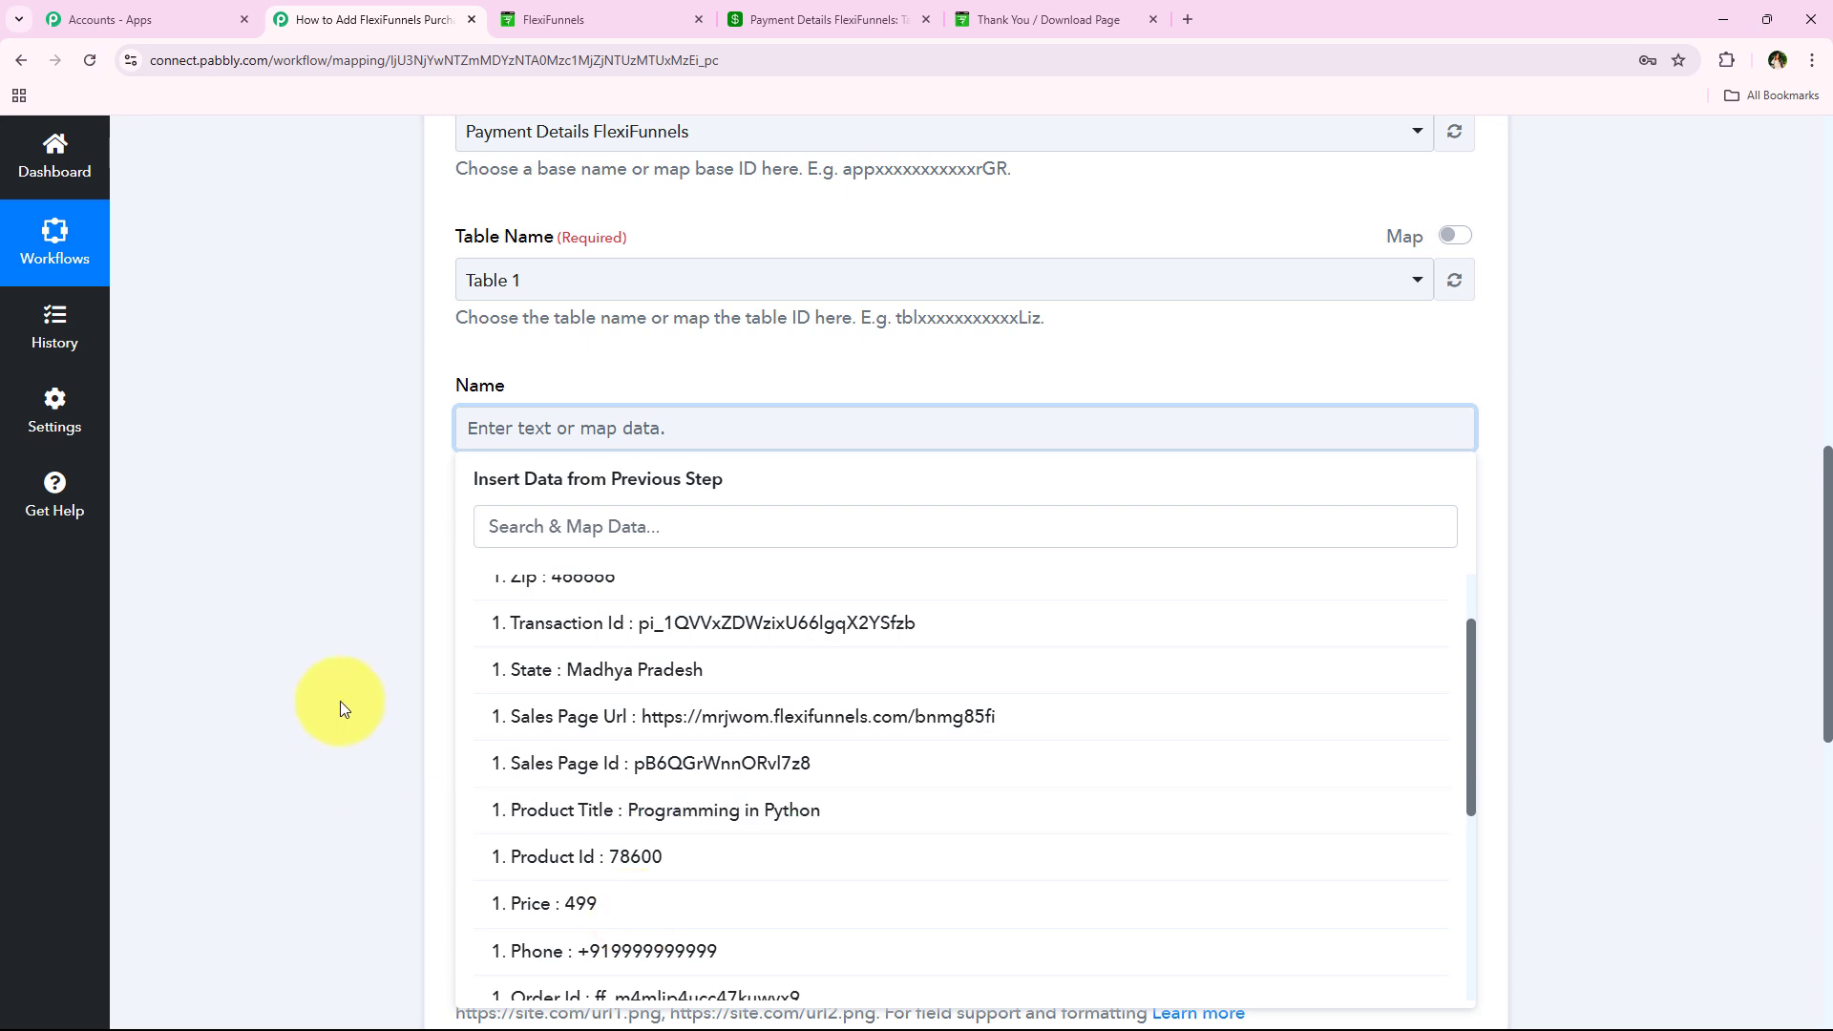
click(313, 626)
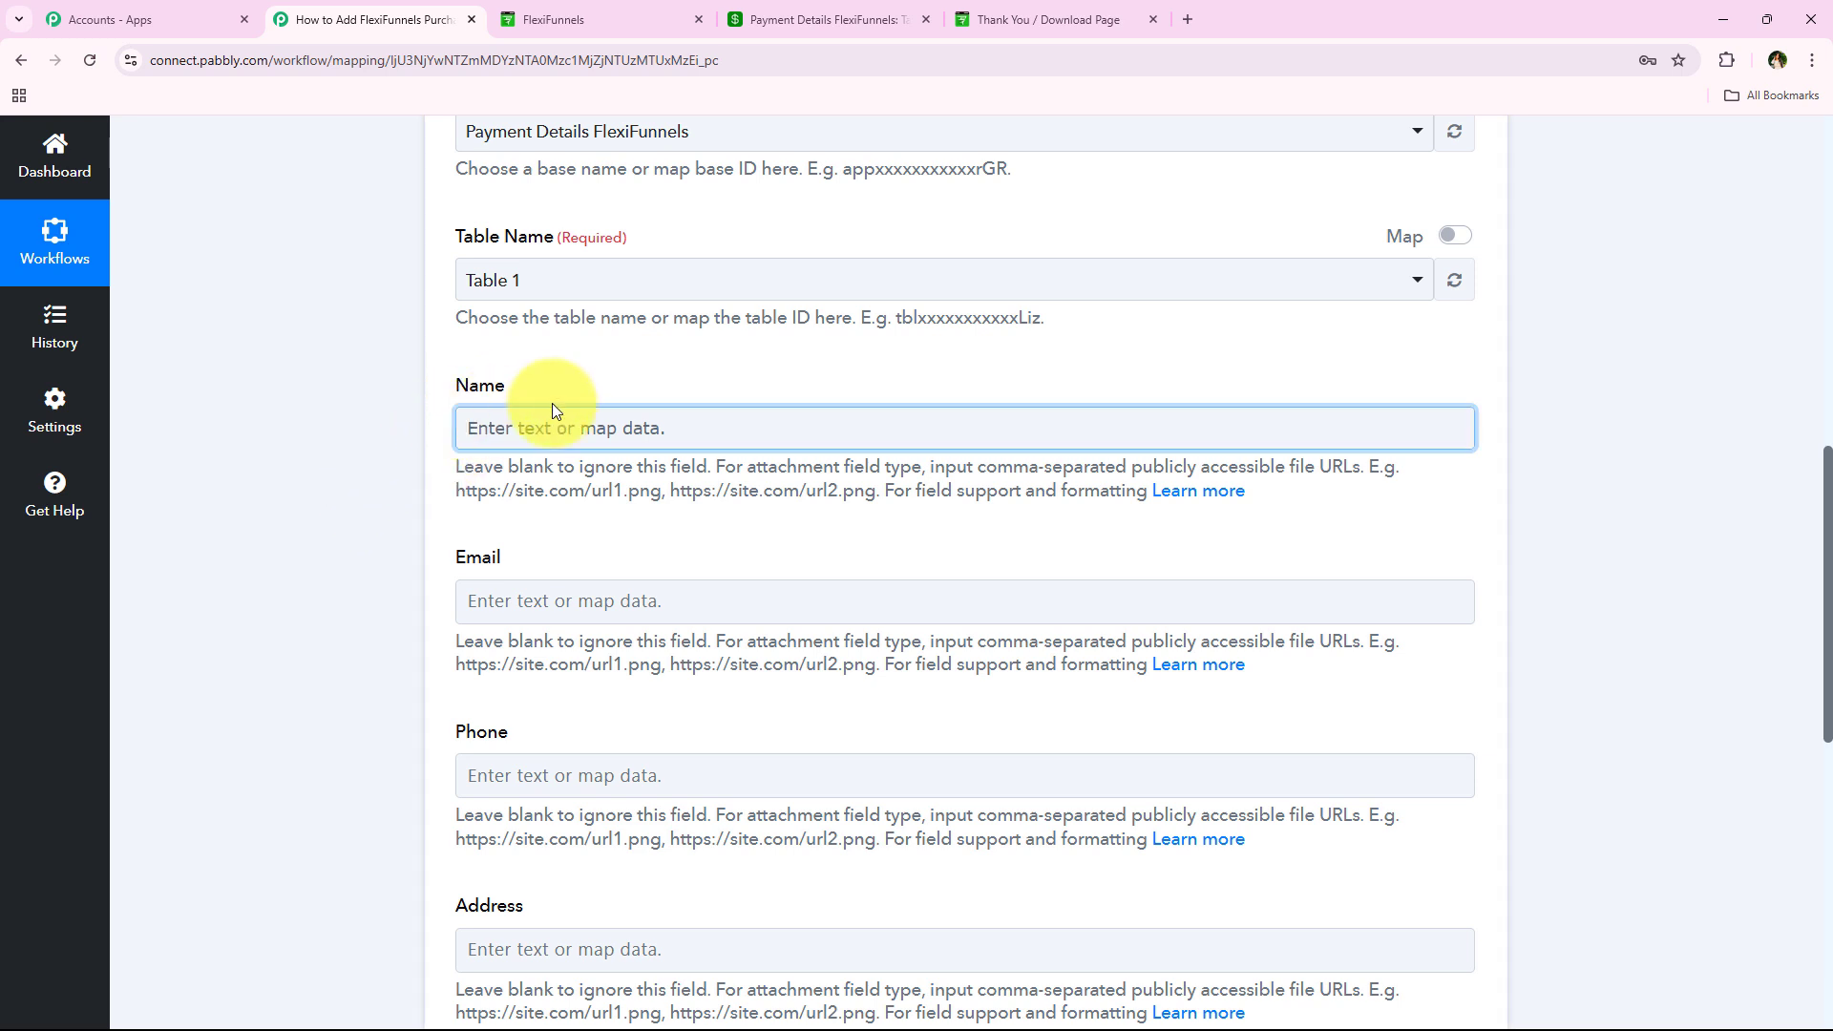
- Map the Name field to First Name followed by Last Name from the FlexiFunnels New Purchase data
click(582, 420)
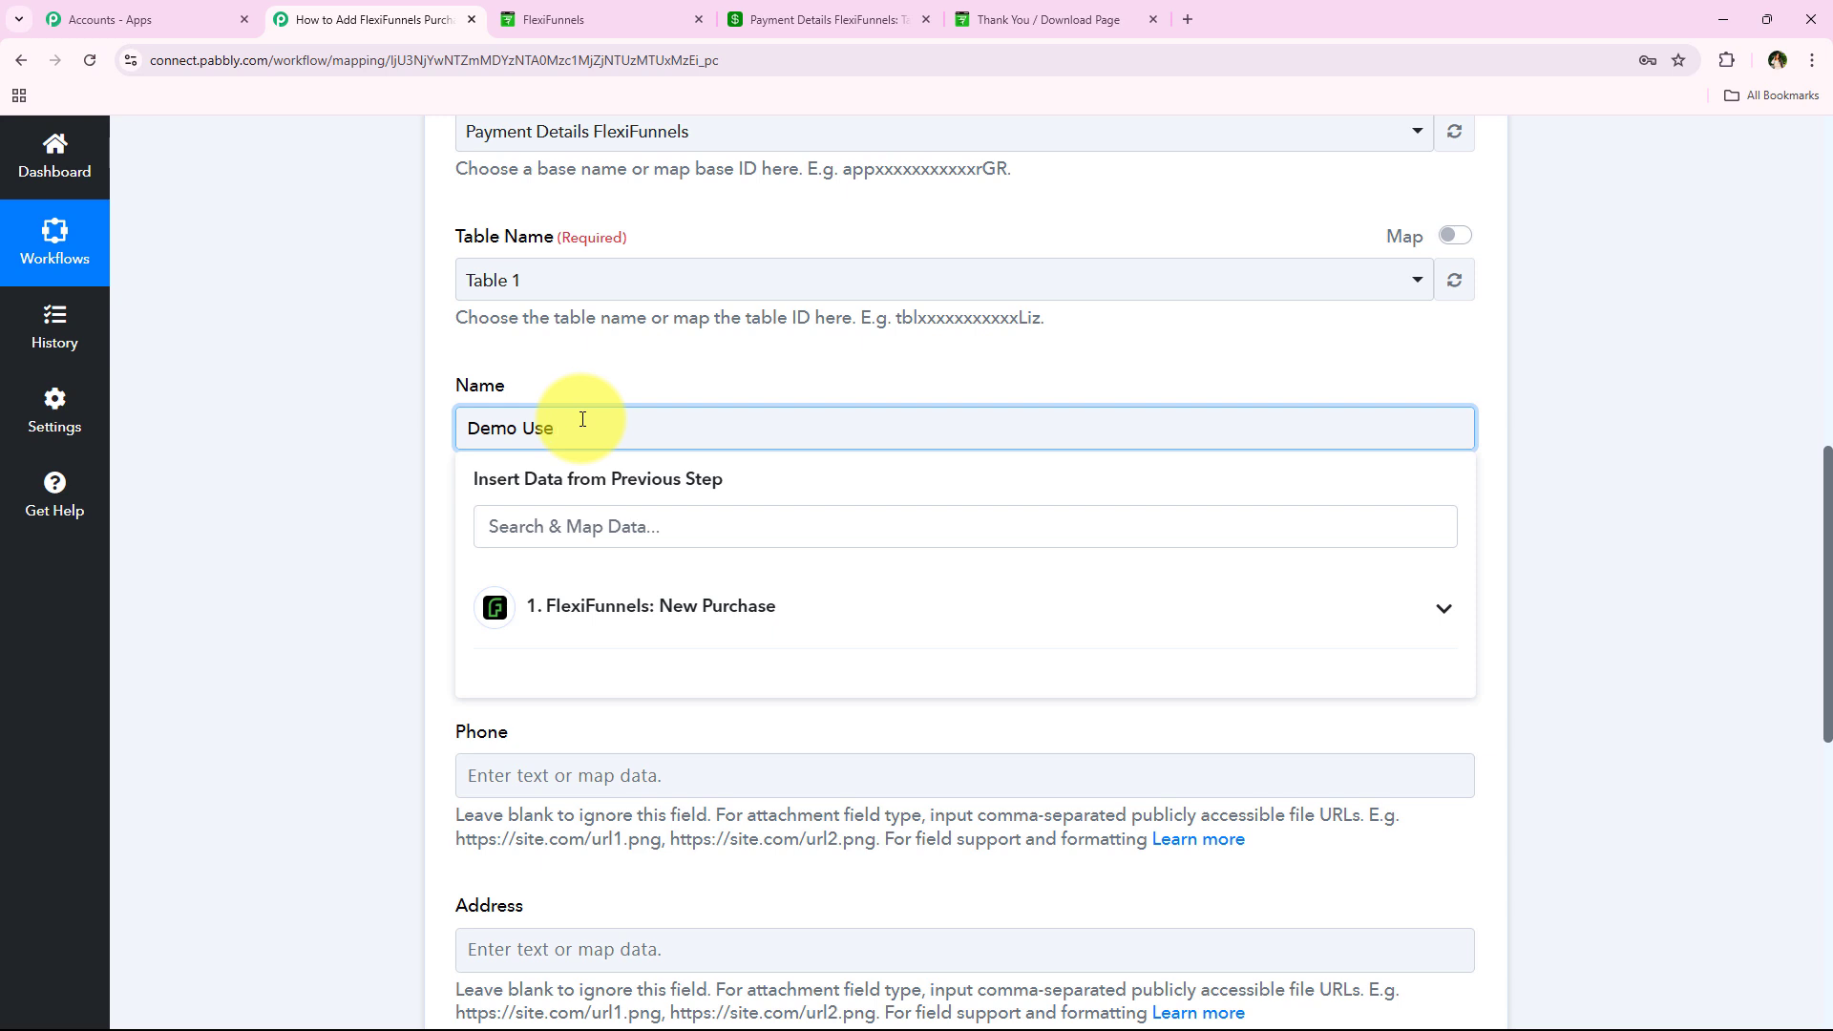
click(640, 538)
text(na)
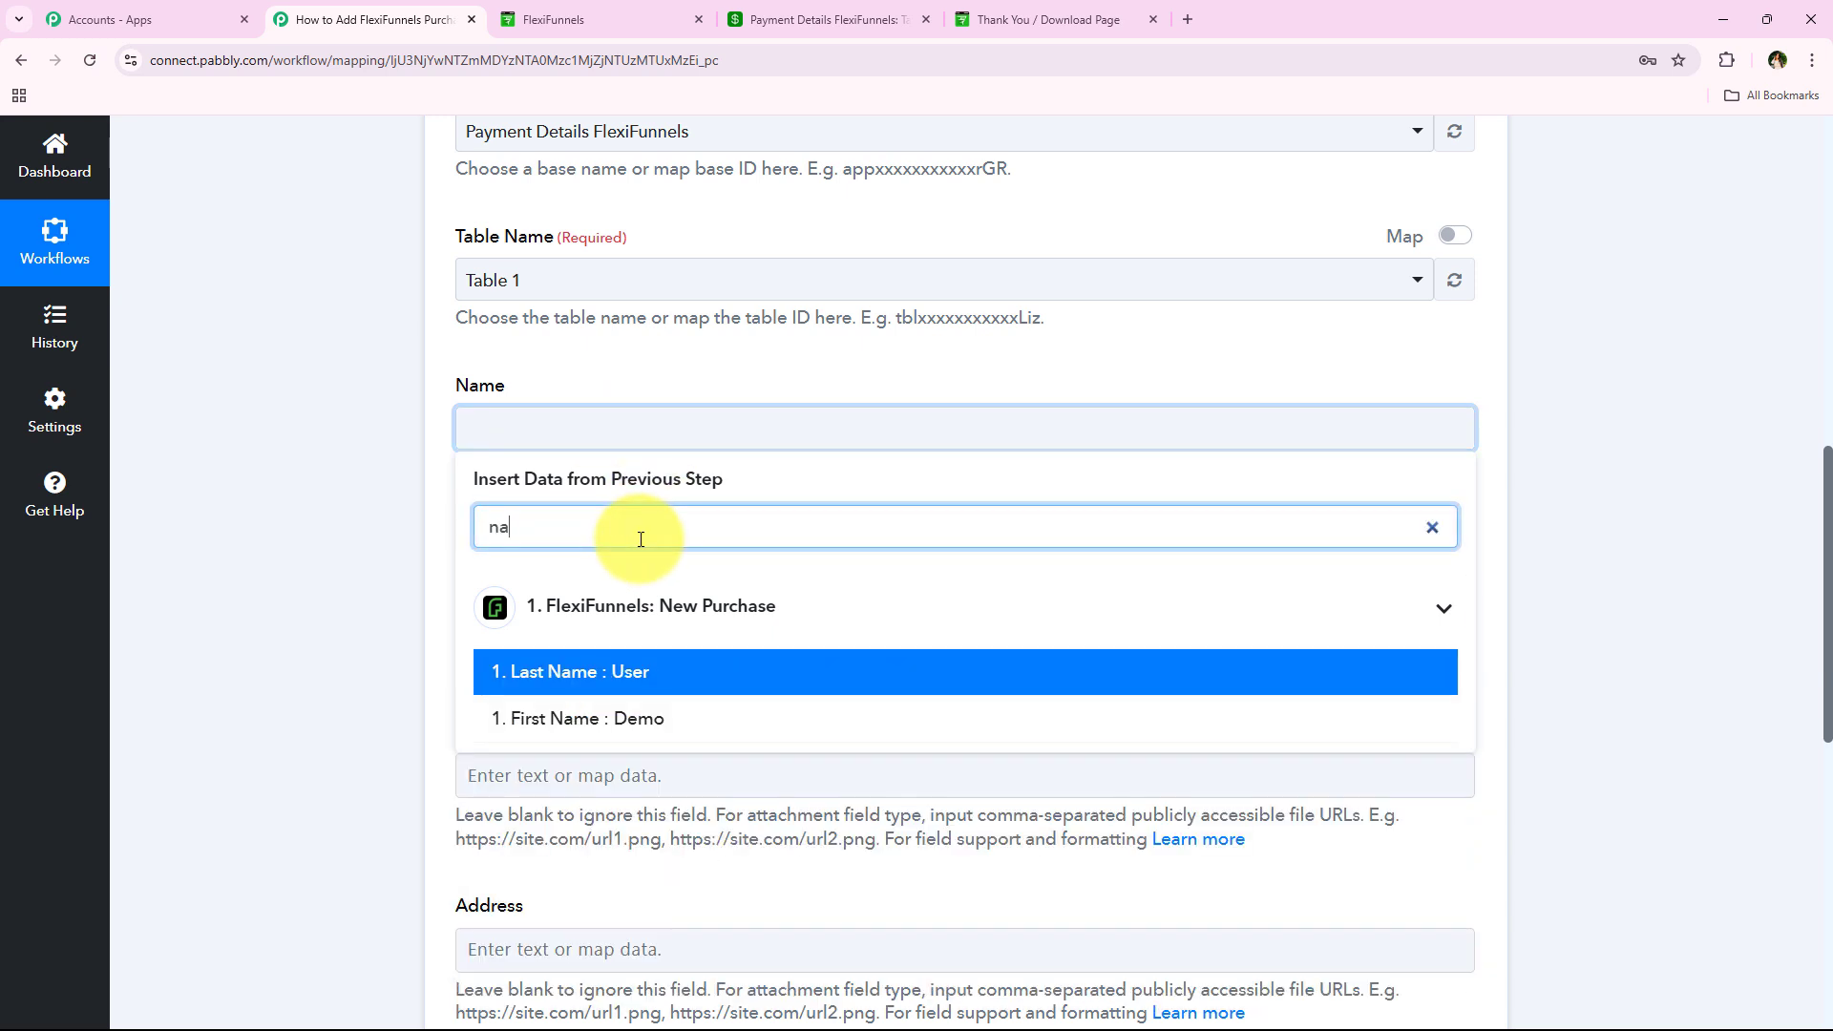
click(675, 726)
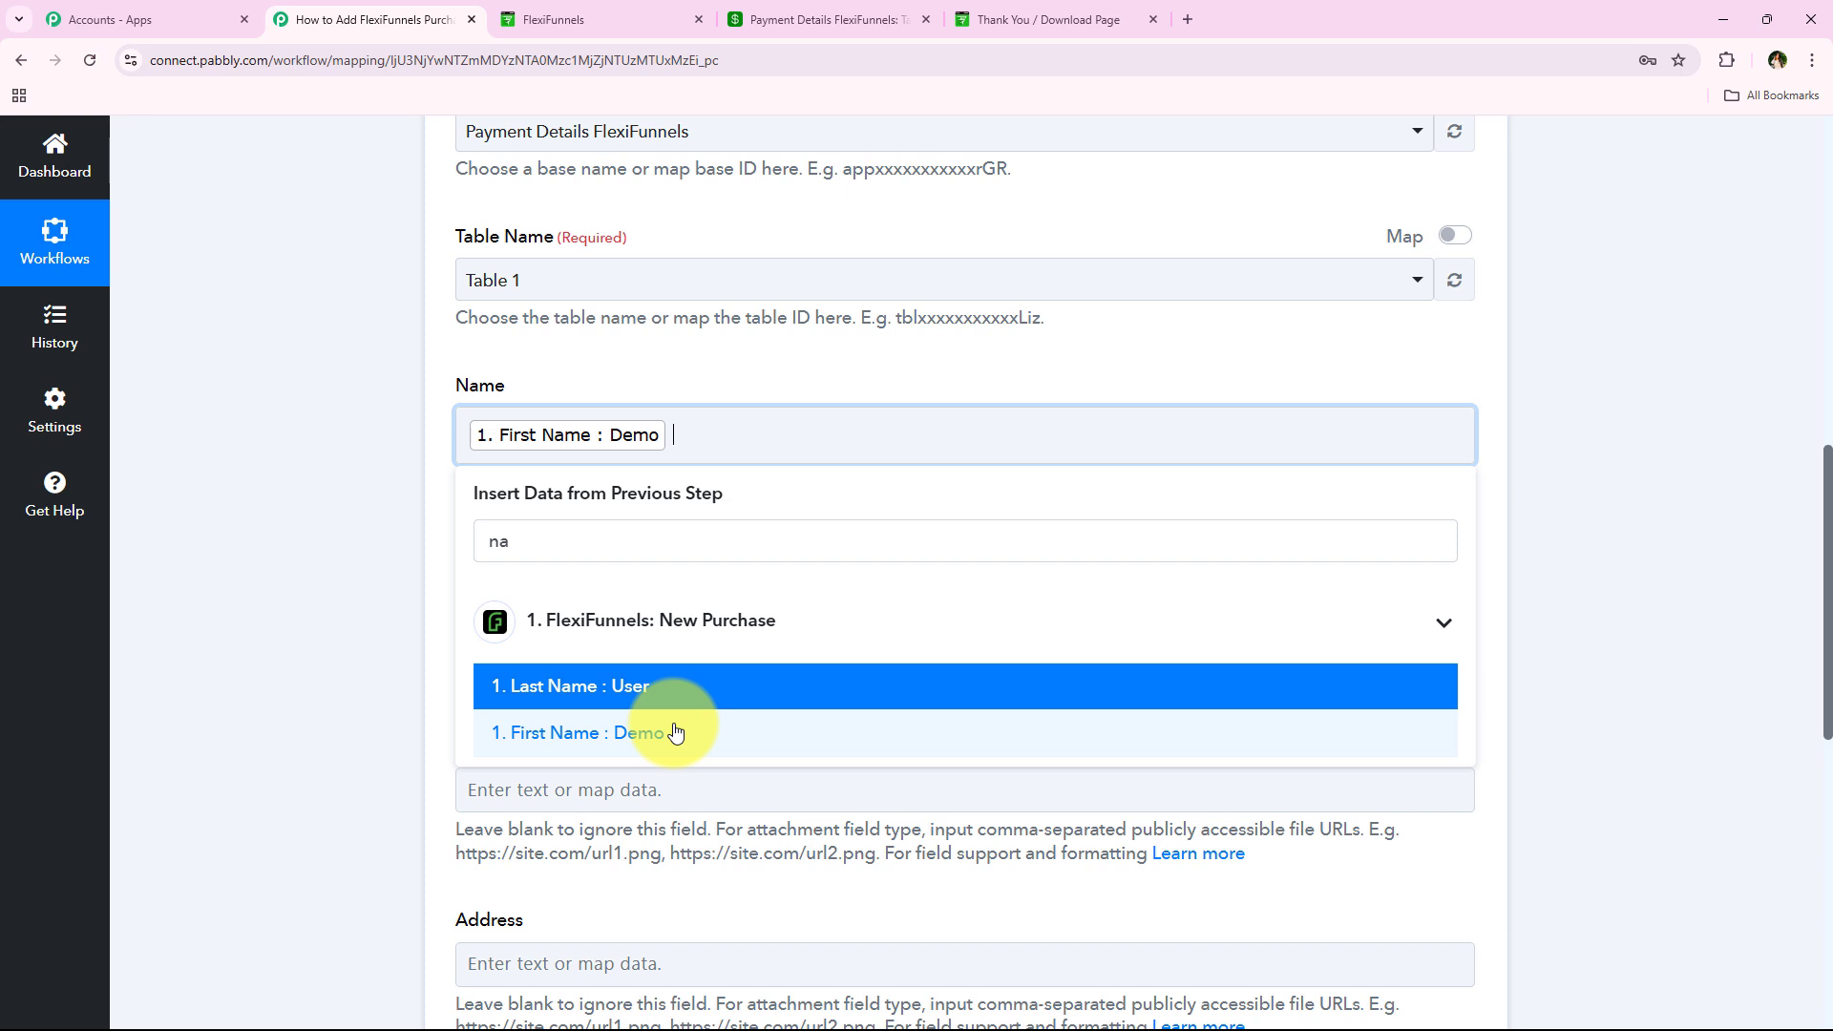
click(643, 687)
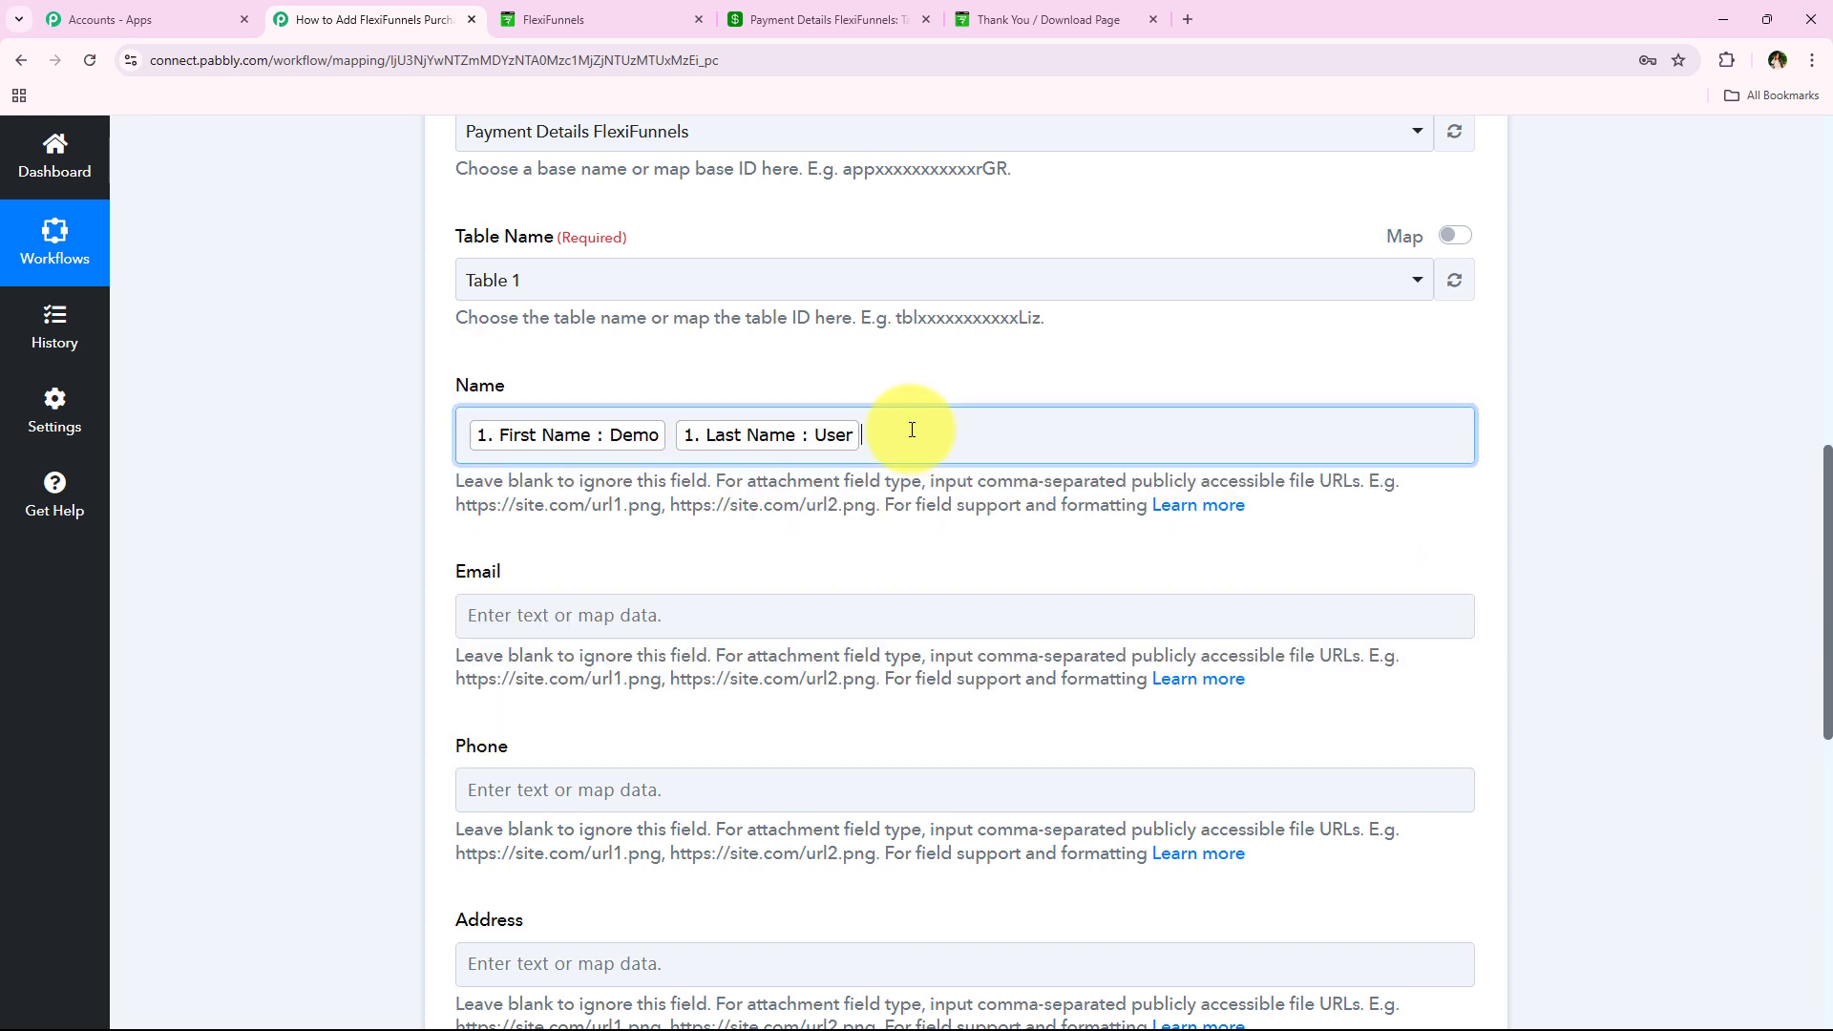
click(911, 429)
click(428, 418)
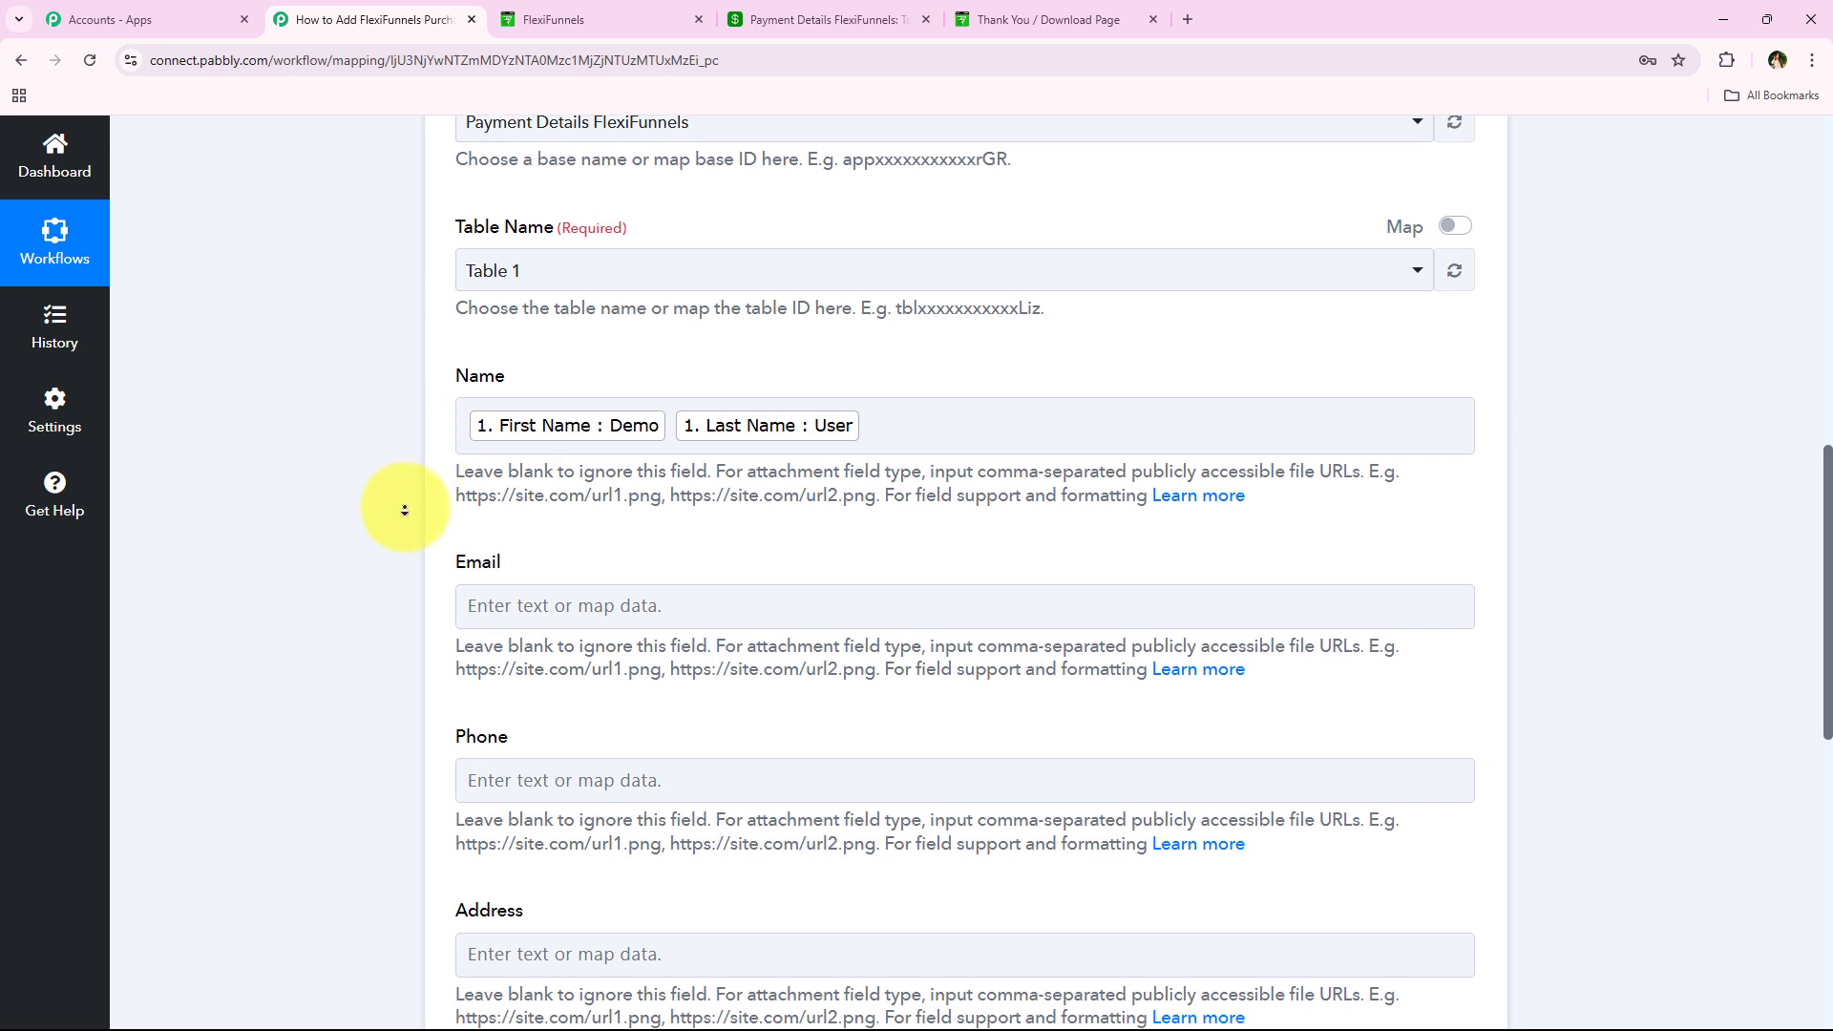
- Map the Email field to the Email value from the FlexiFunnels New Purchase data
scroll(405, 507, down, 2)
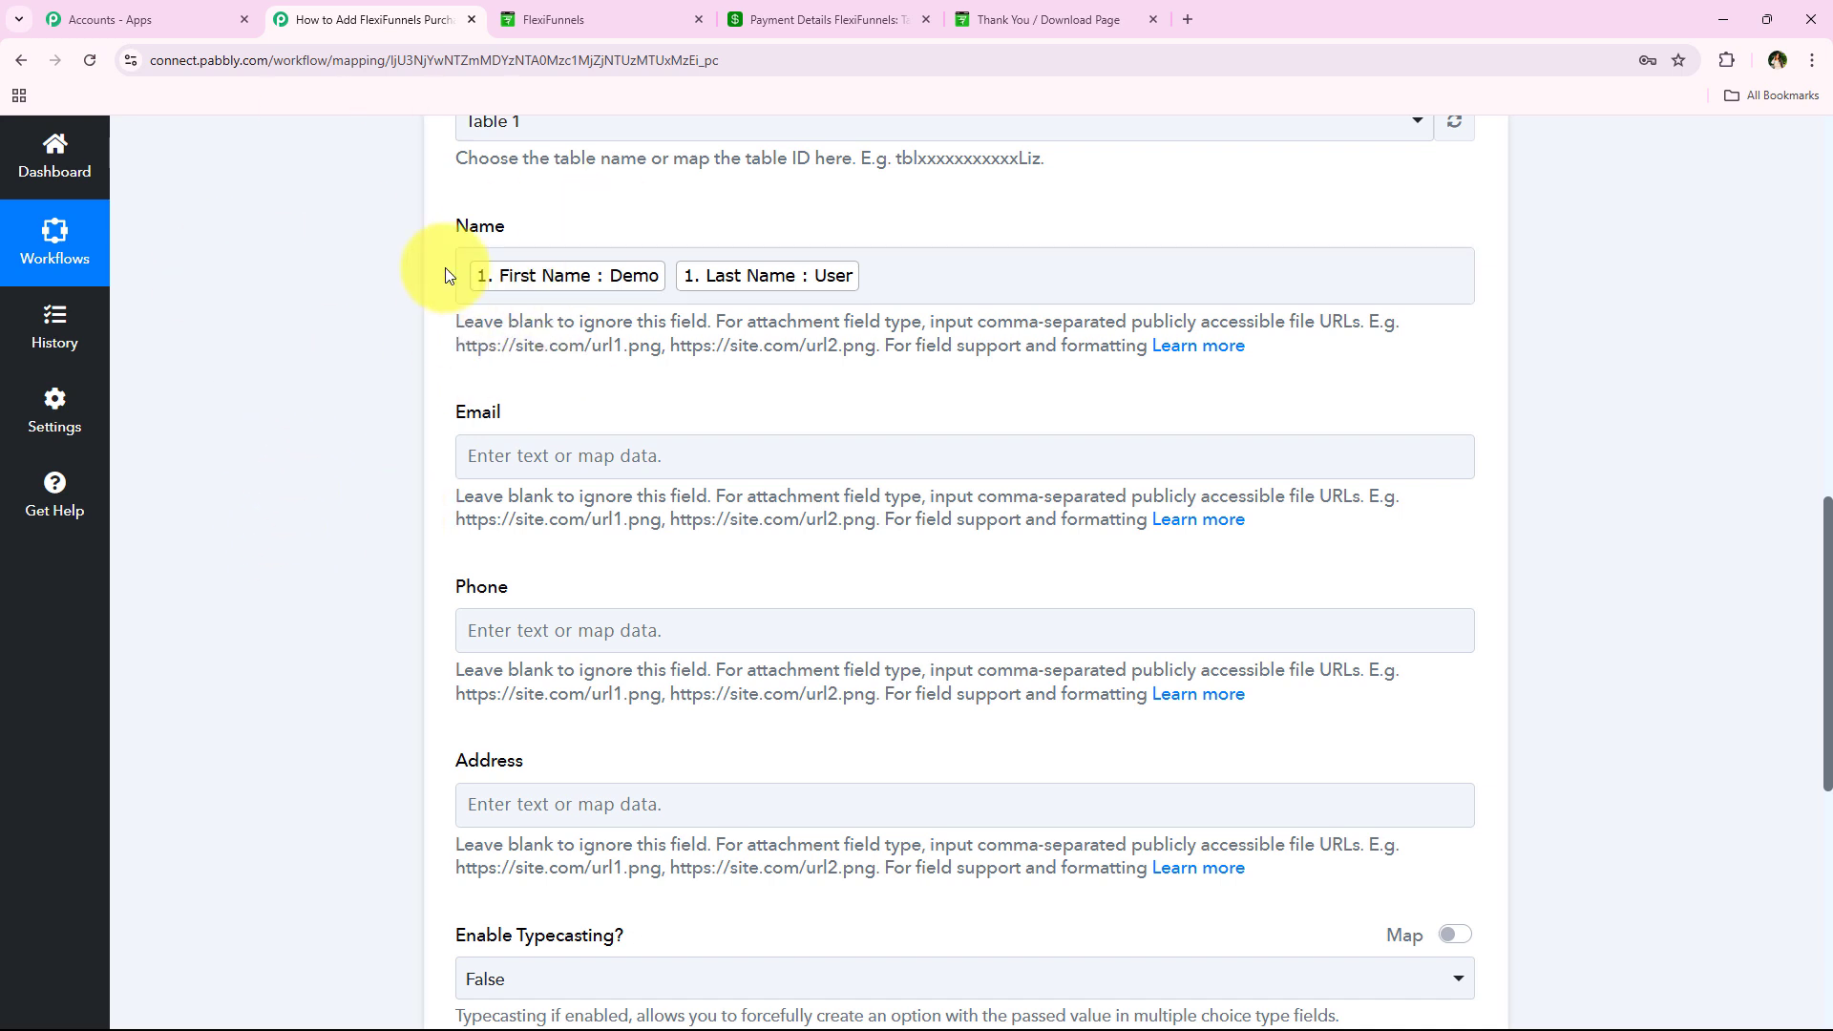
scroll(275, 457, down, 1)
scroll(274, 463, down, 1)
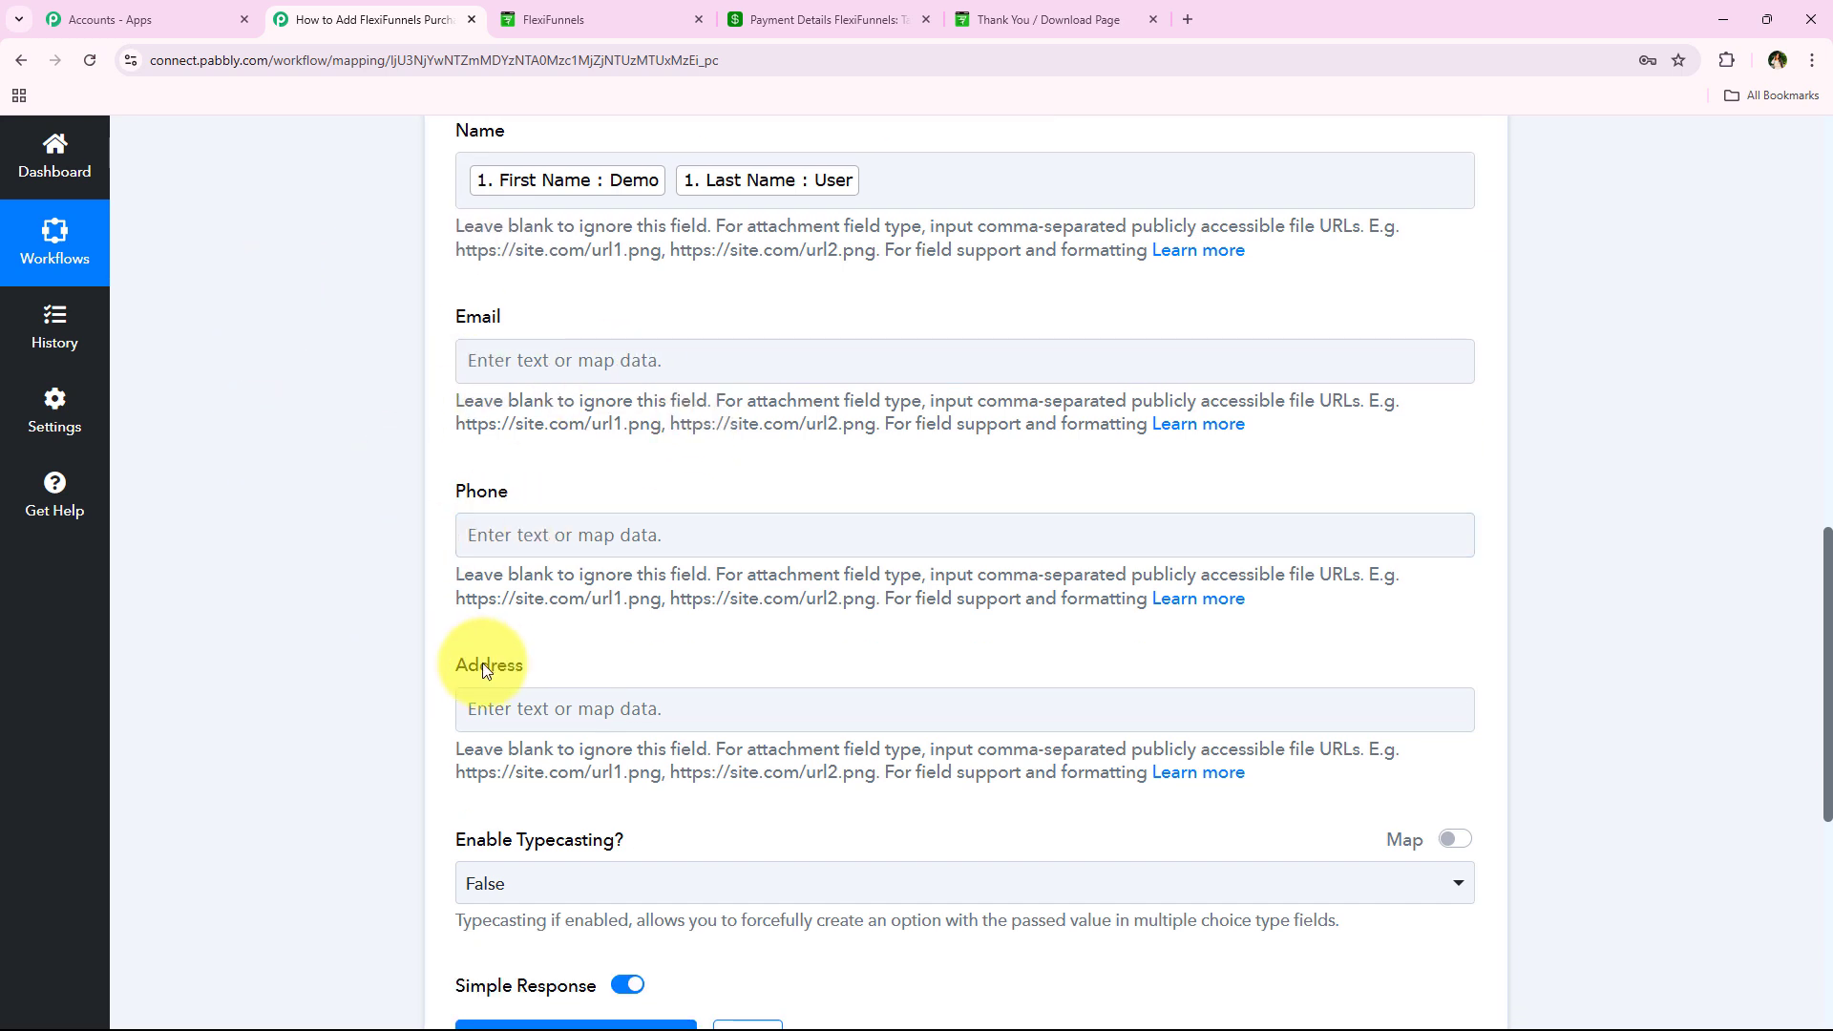
click(532, 359)
click(562, 460)
text(em)
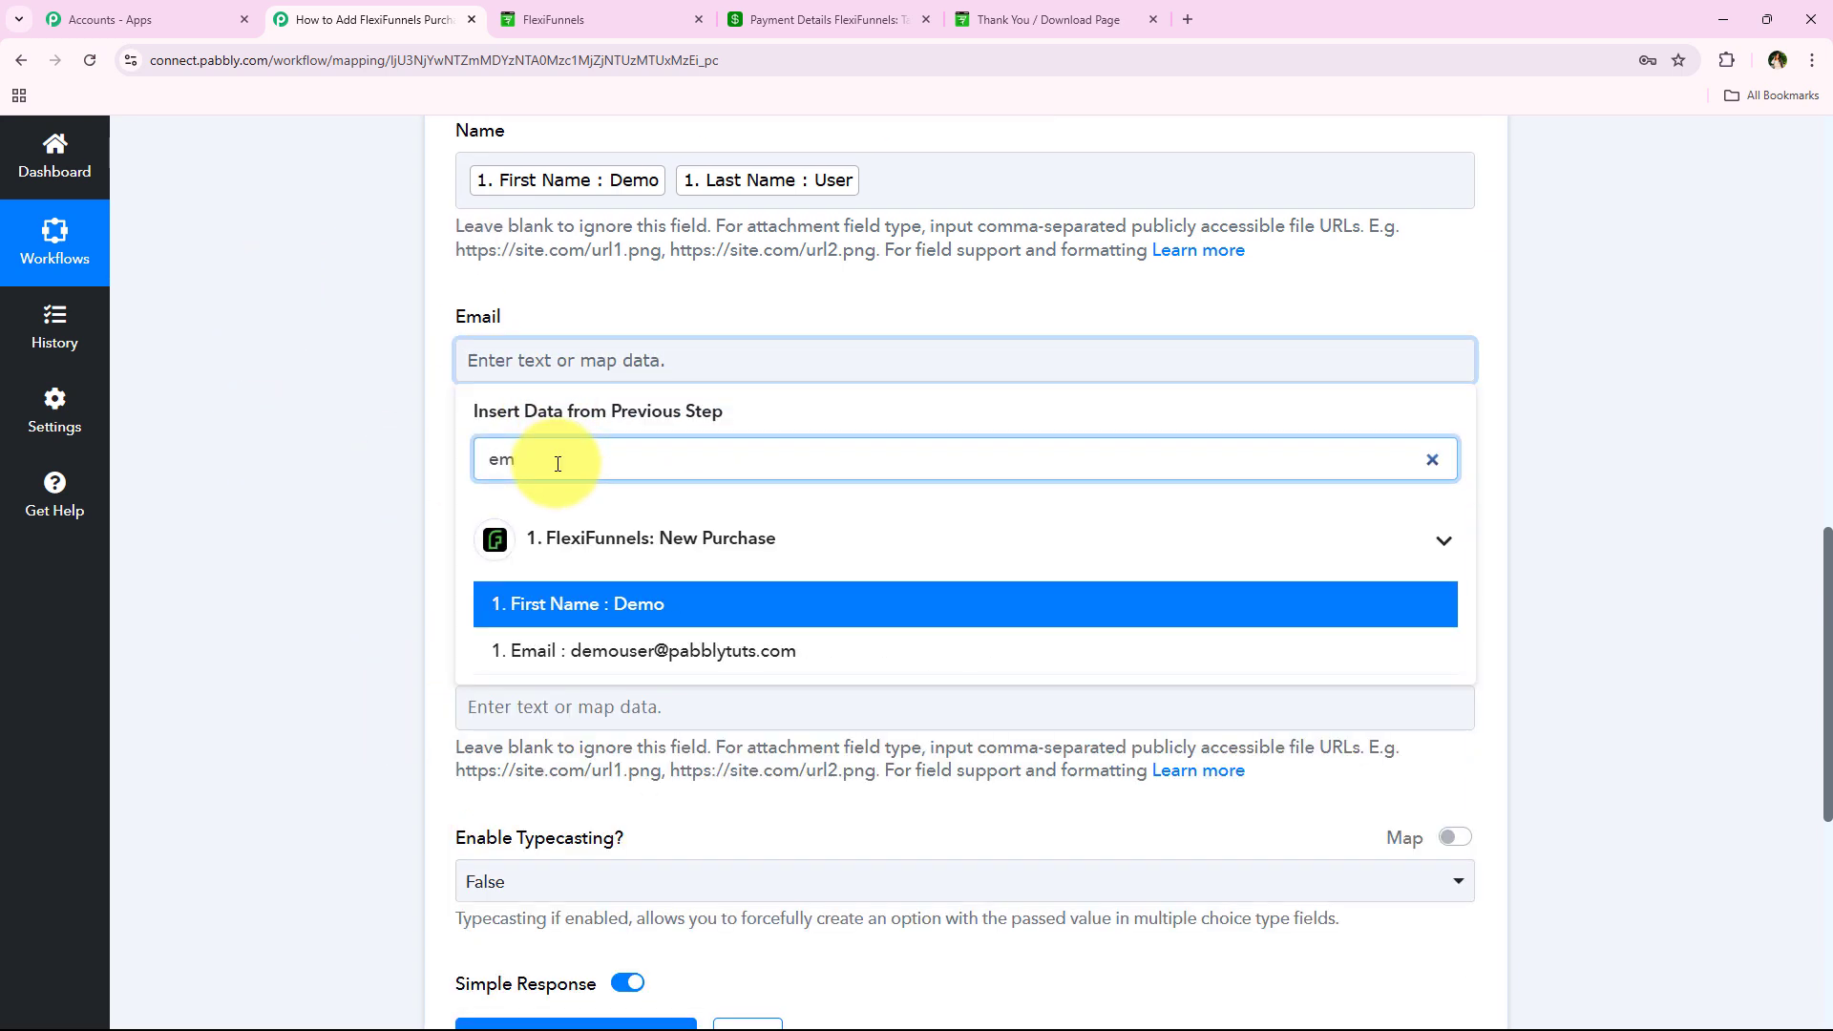
click(605, 650)
- Map the Phone field to the Phone value from the FlexiFunnels New Purchase data
click(513, 549)
scroll(512, 549, down, 1)
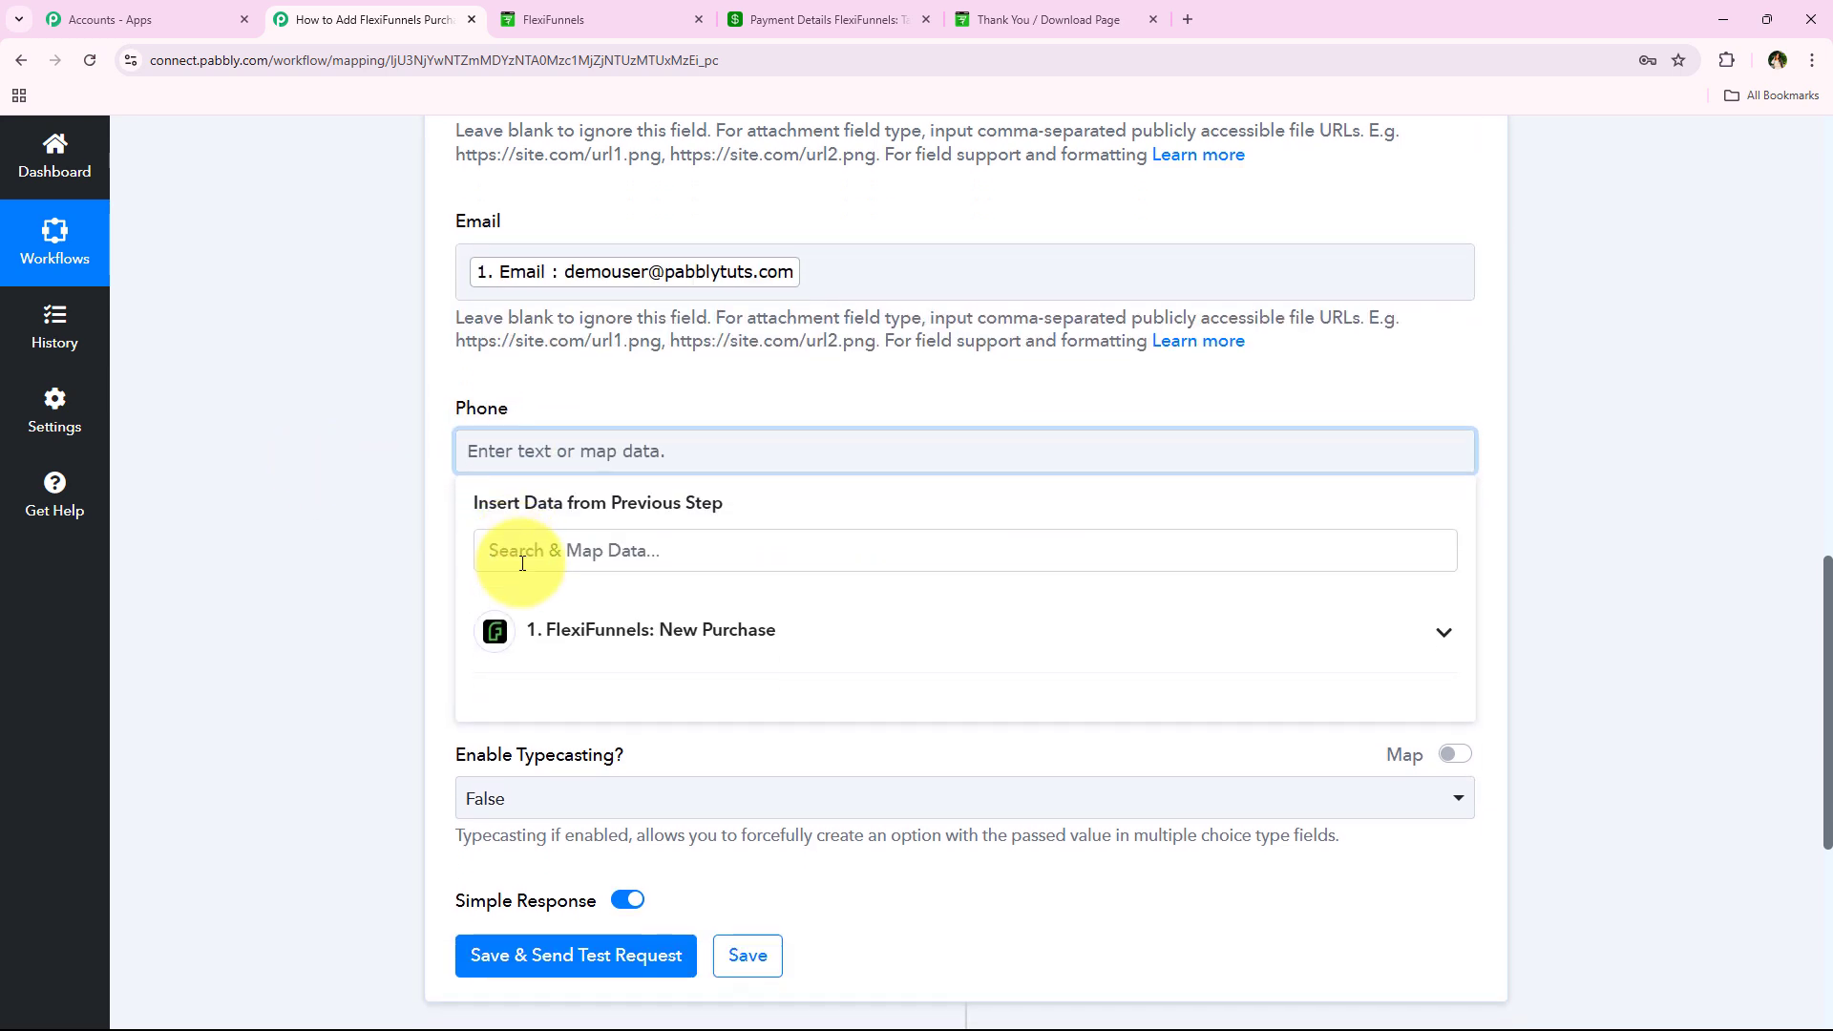
click(522, 563)
text(ph)
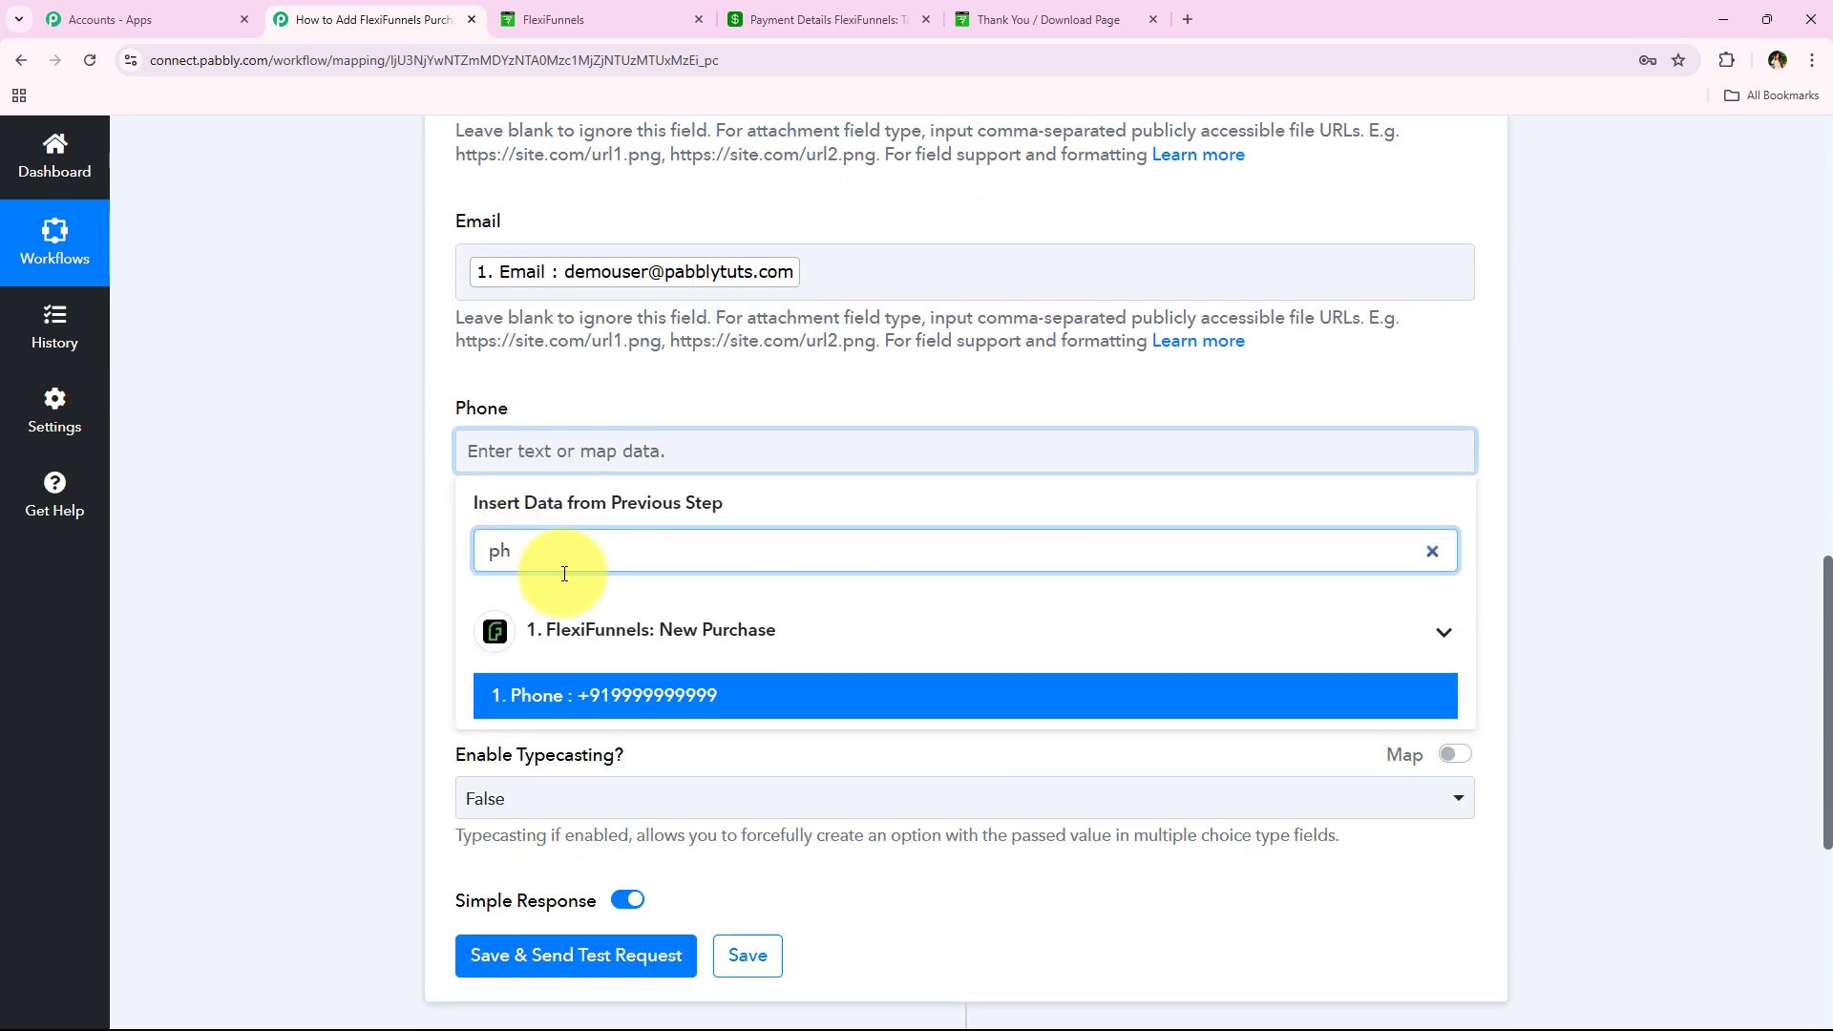
click(609, 696)
- Map the Address field to the Address value followed by a comma and the City value from the FlexiFunnels New Purchase data
click(634, 638)
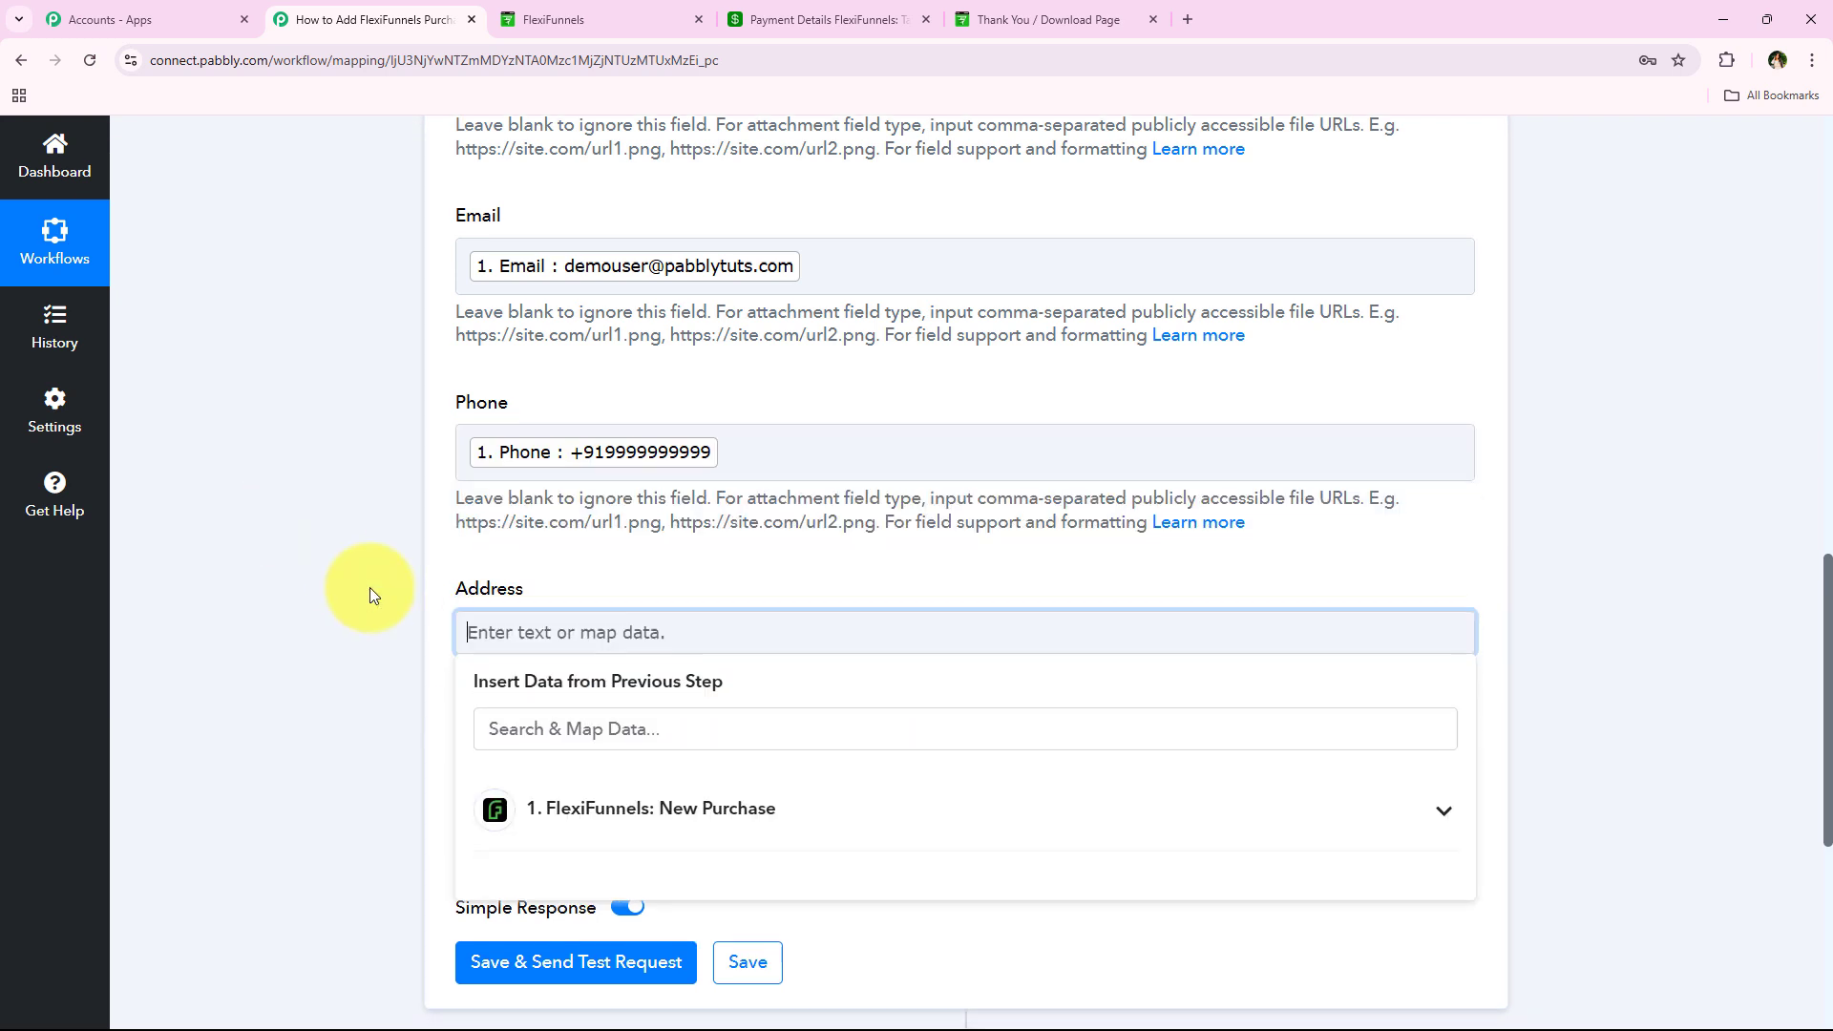
scroll(686, 587, down, 2)
click(685, 543)
text(add)
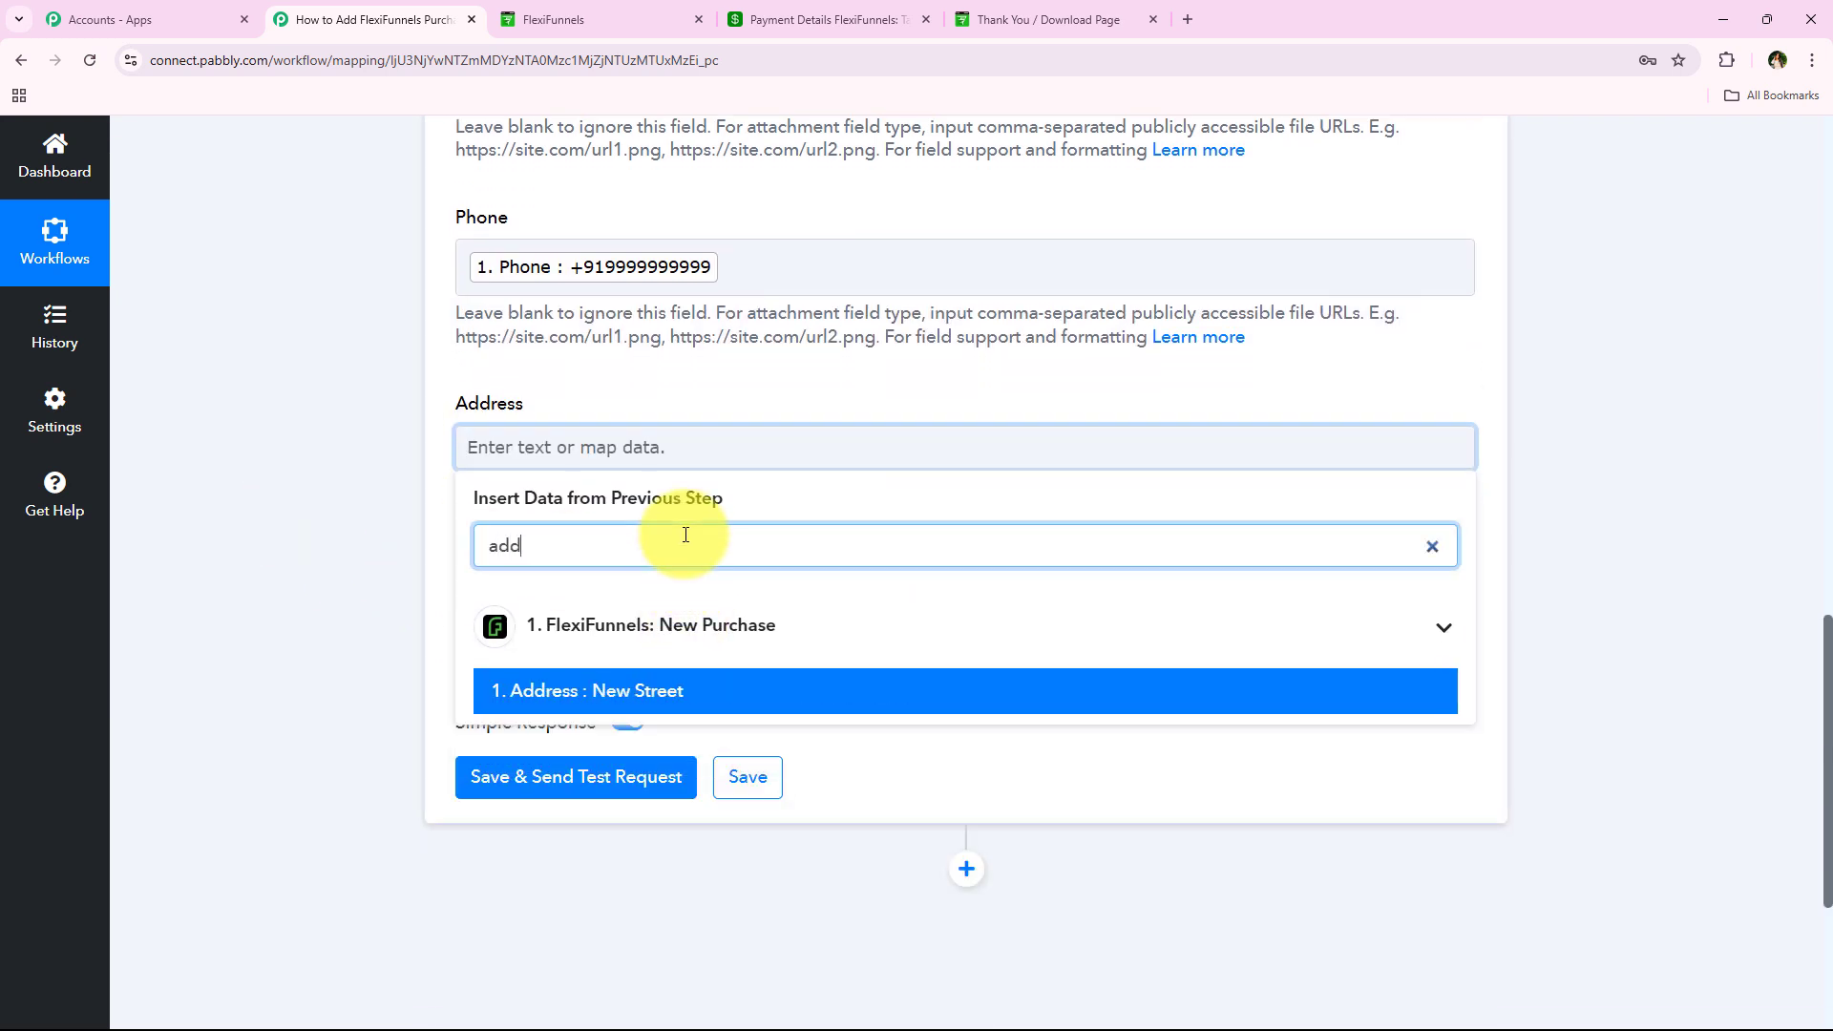
key(BackSpace)
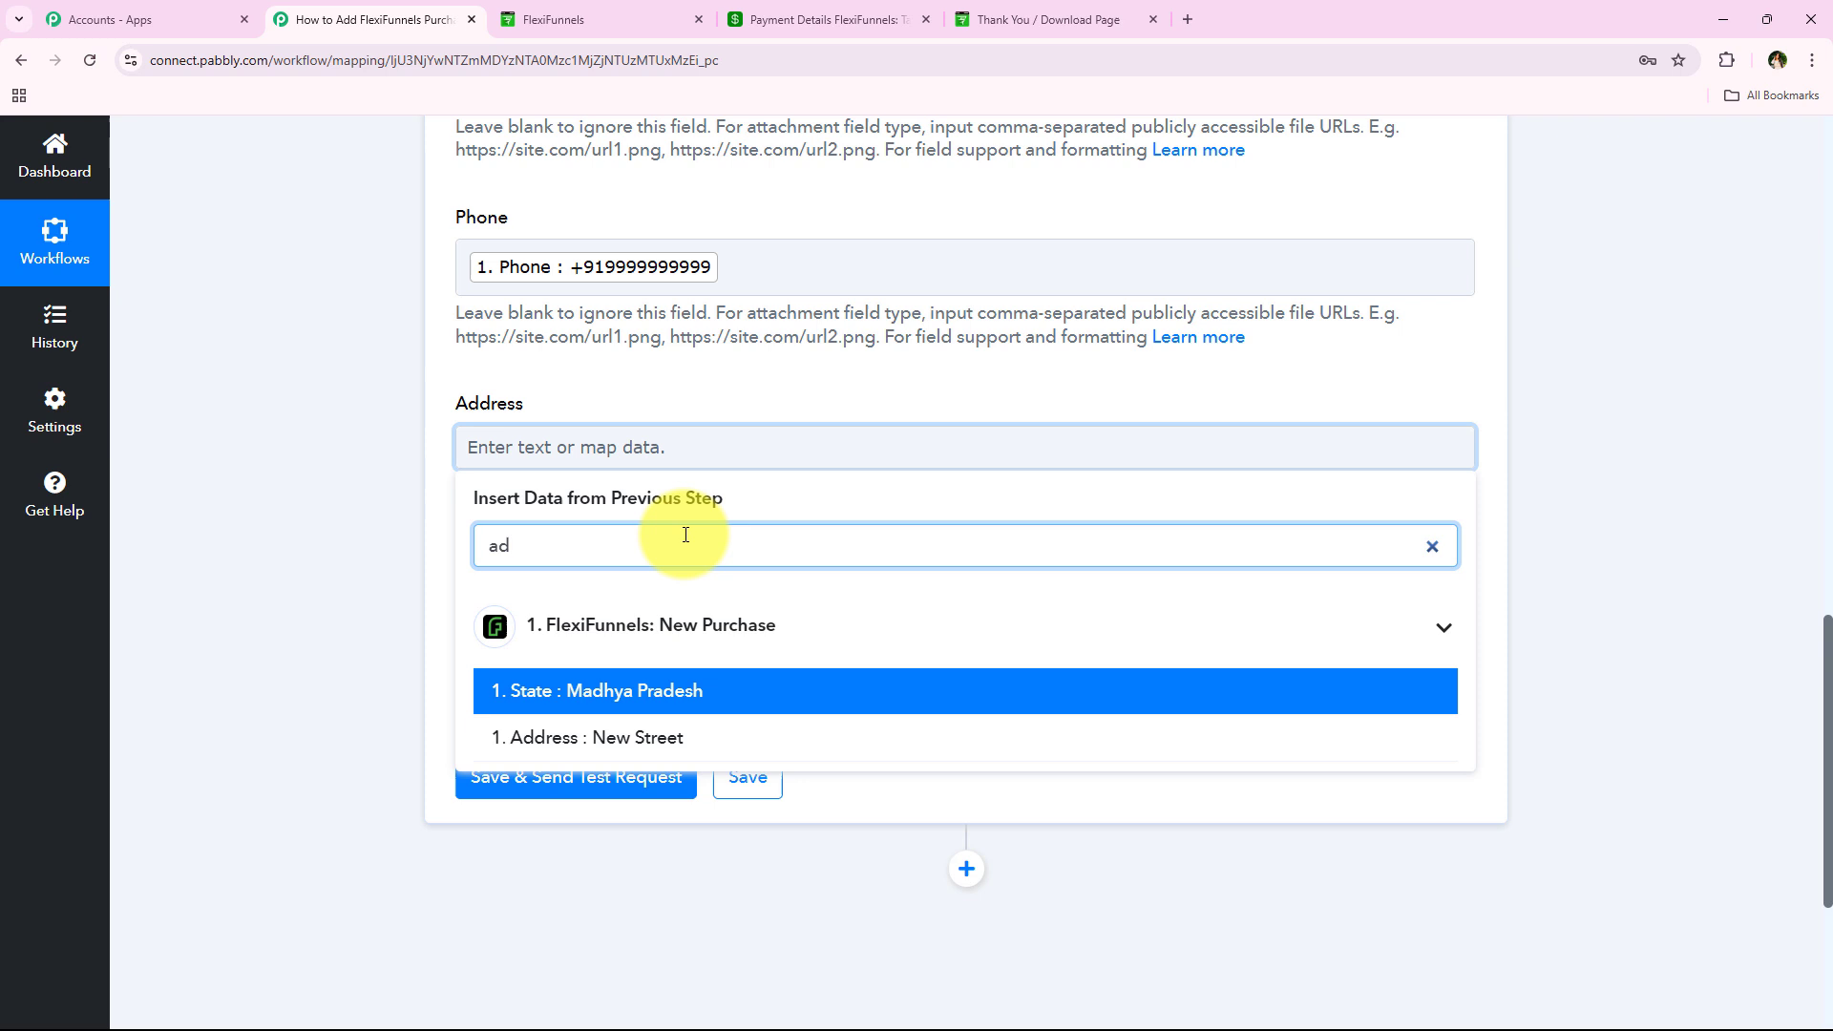
click(665, 748)
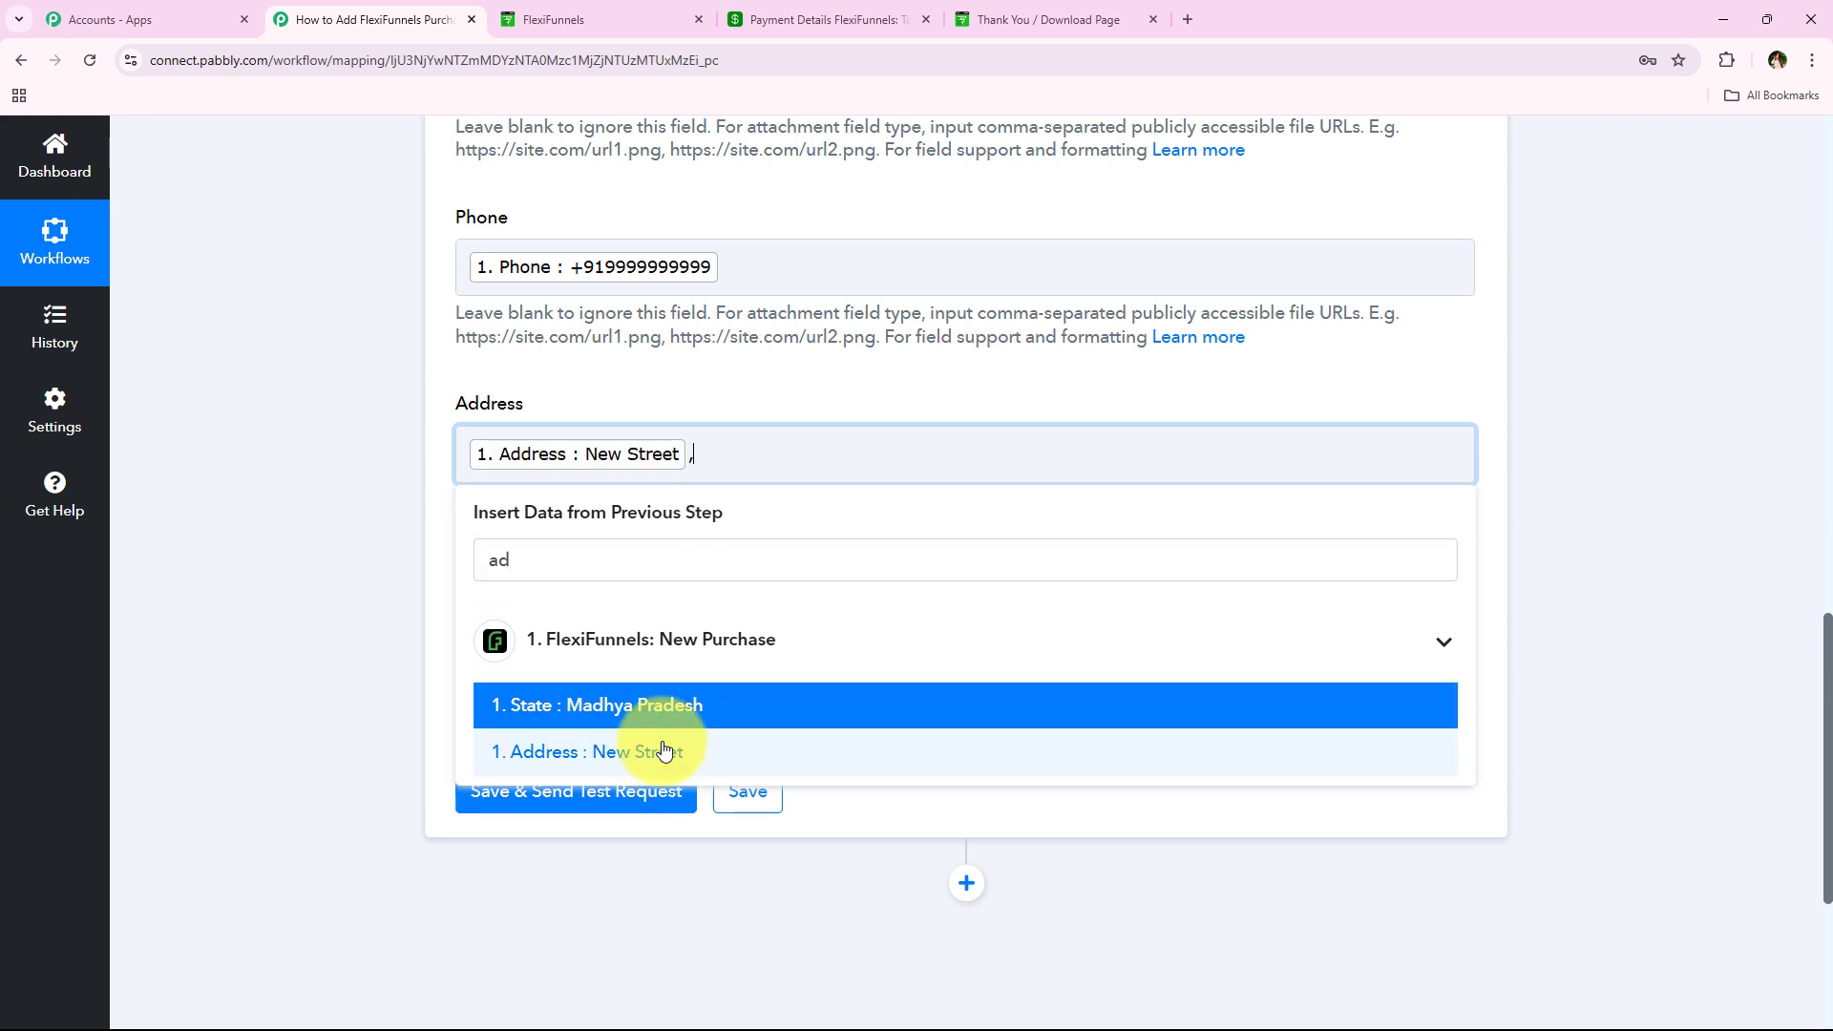
key(Down)
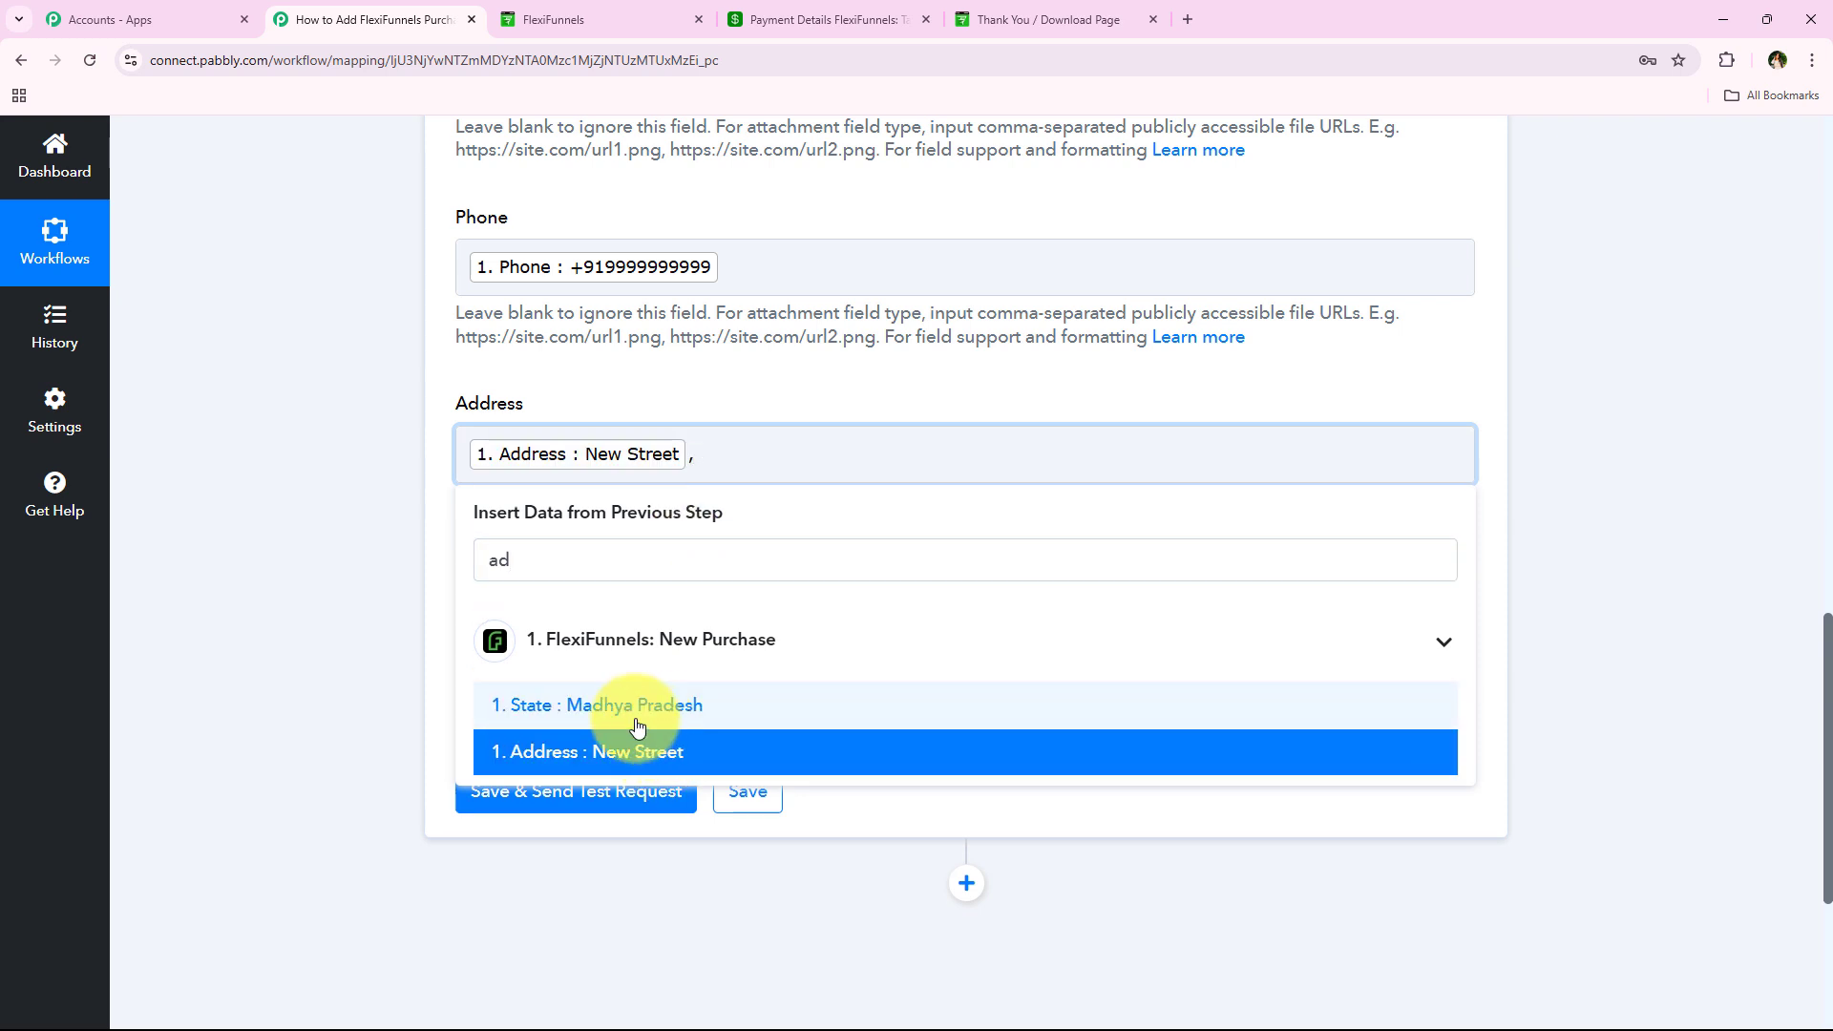
double_click(605, 562)
text(ci)
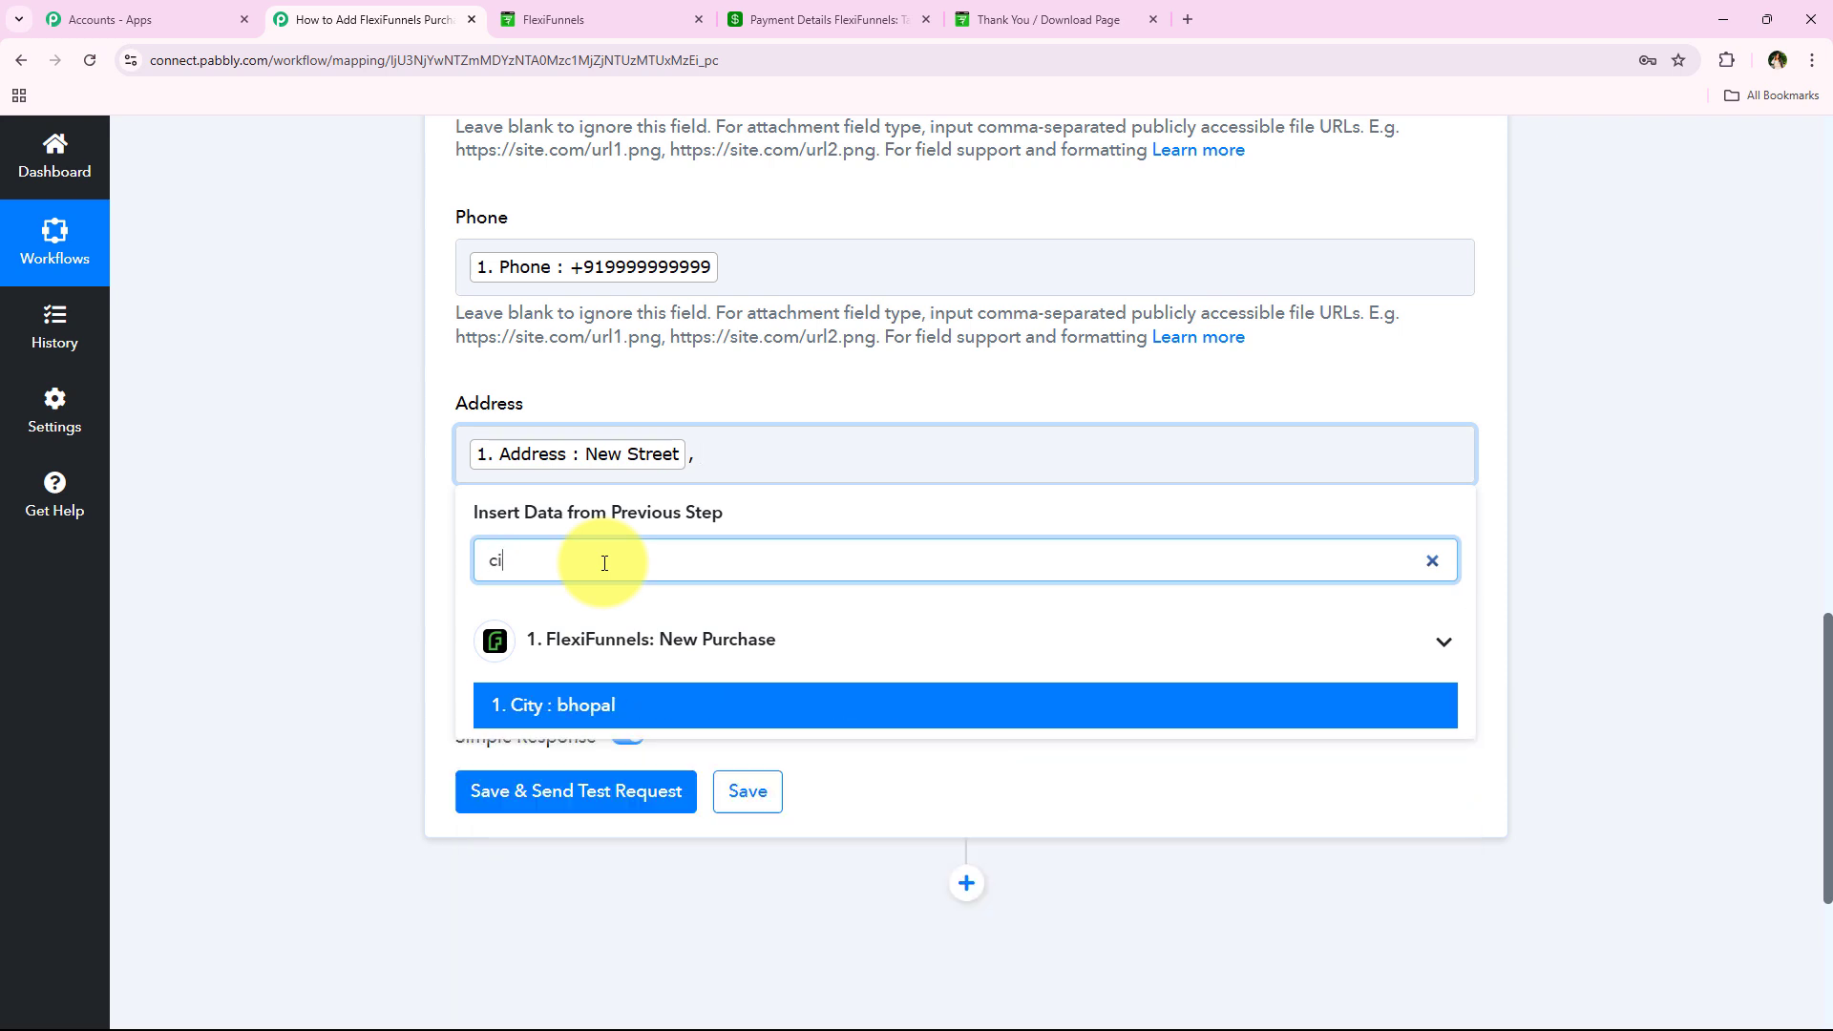
click(594, 705)
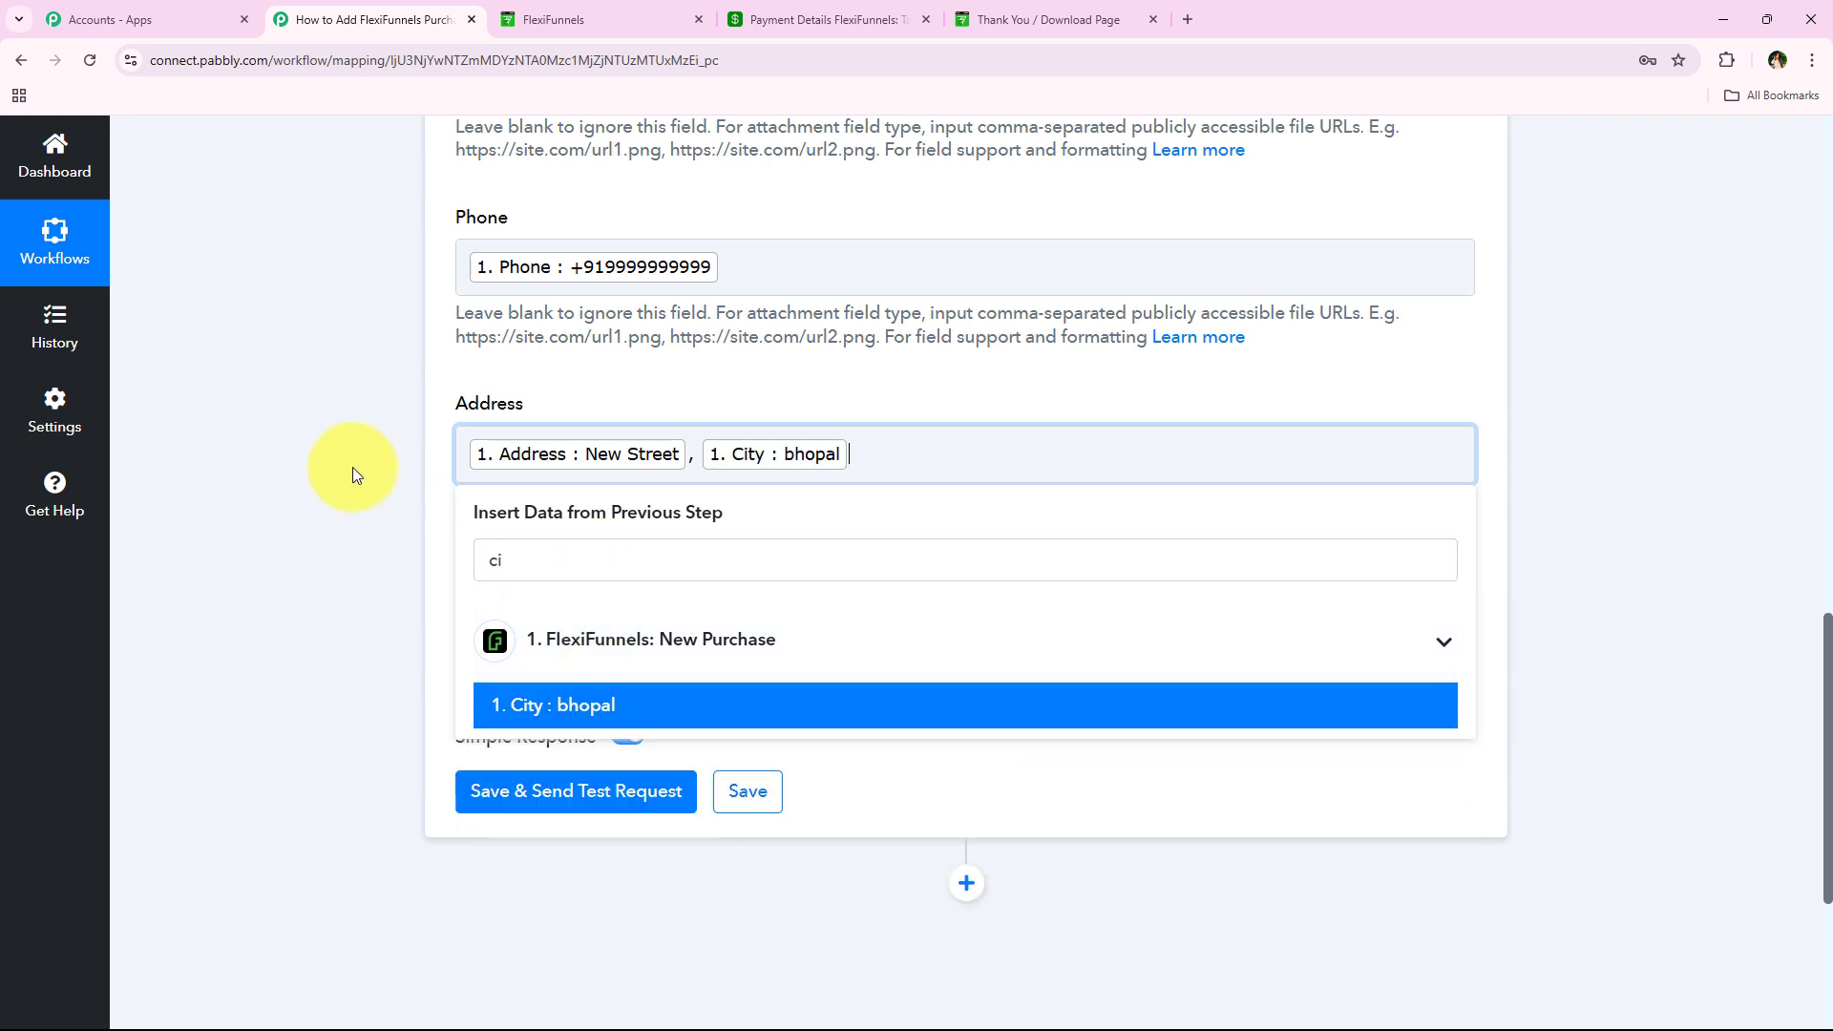
click(353, 467)
- Save the Airtable Create Record action, send a test request, review the response, and collapse the action
click(534, 791)
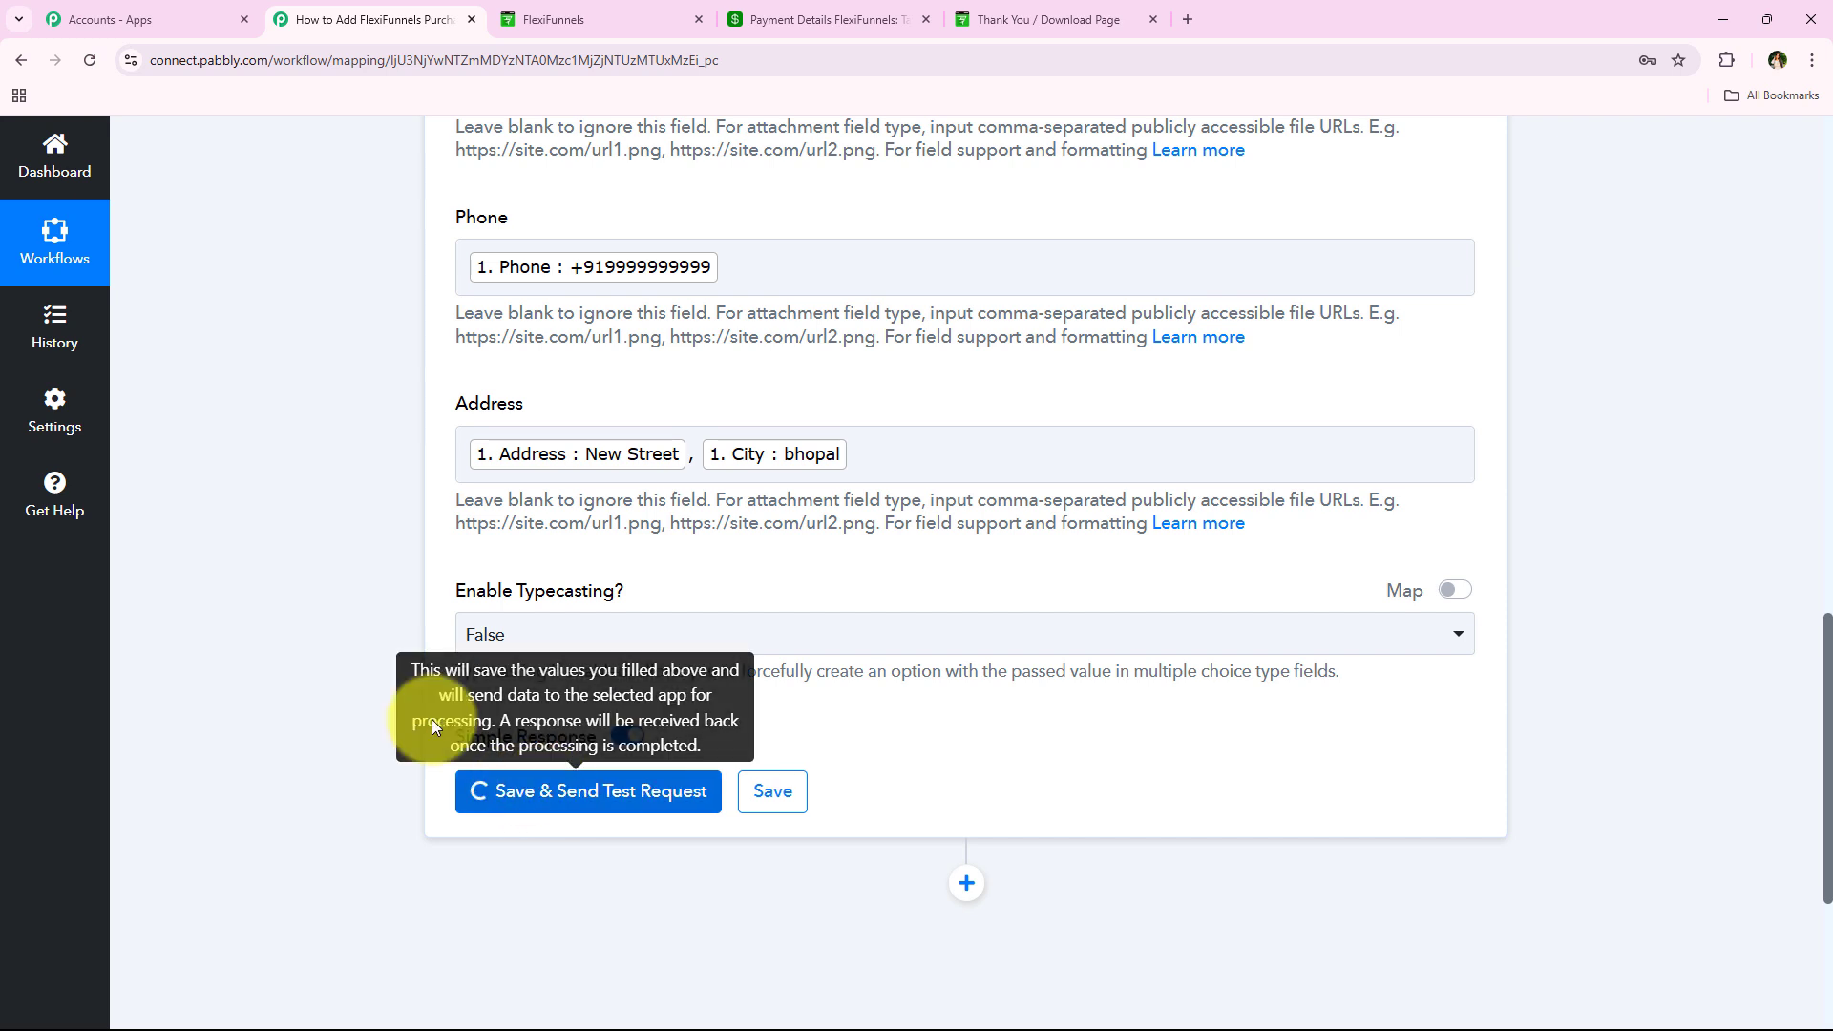
scroll(357, 744, down, 2)
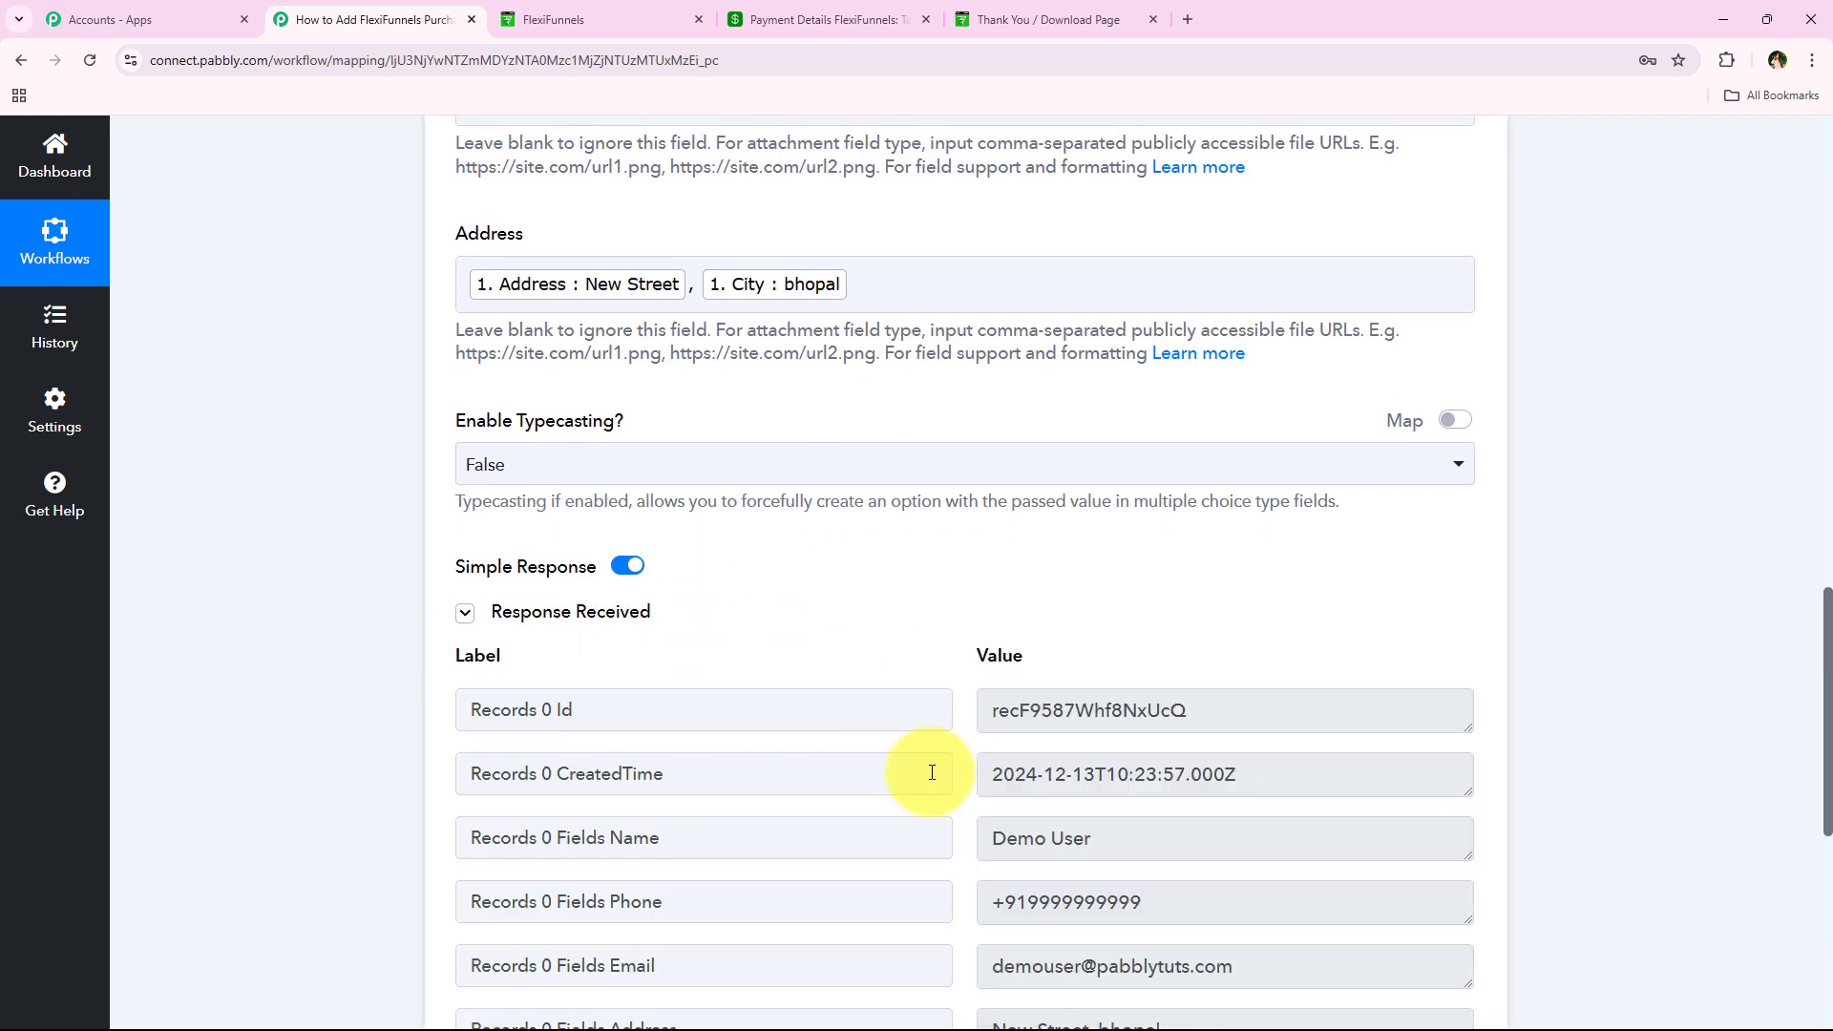
scroll(298, 851, down, 3)
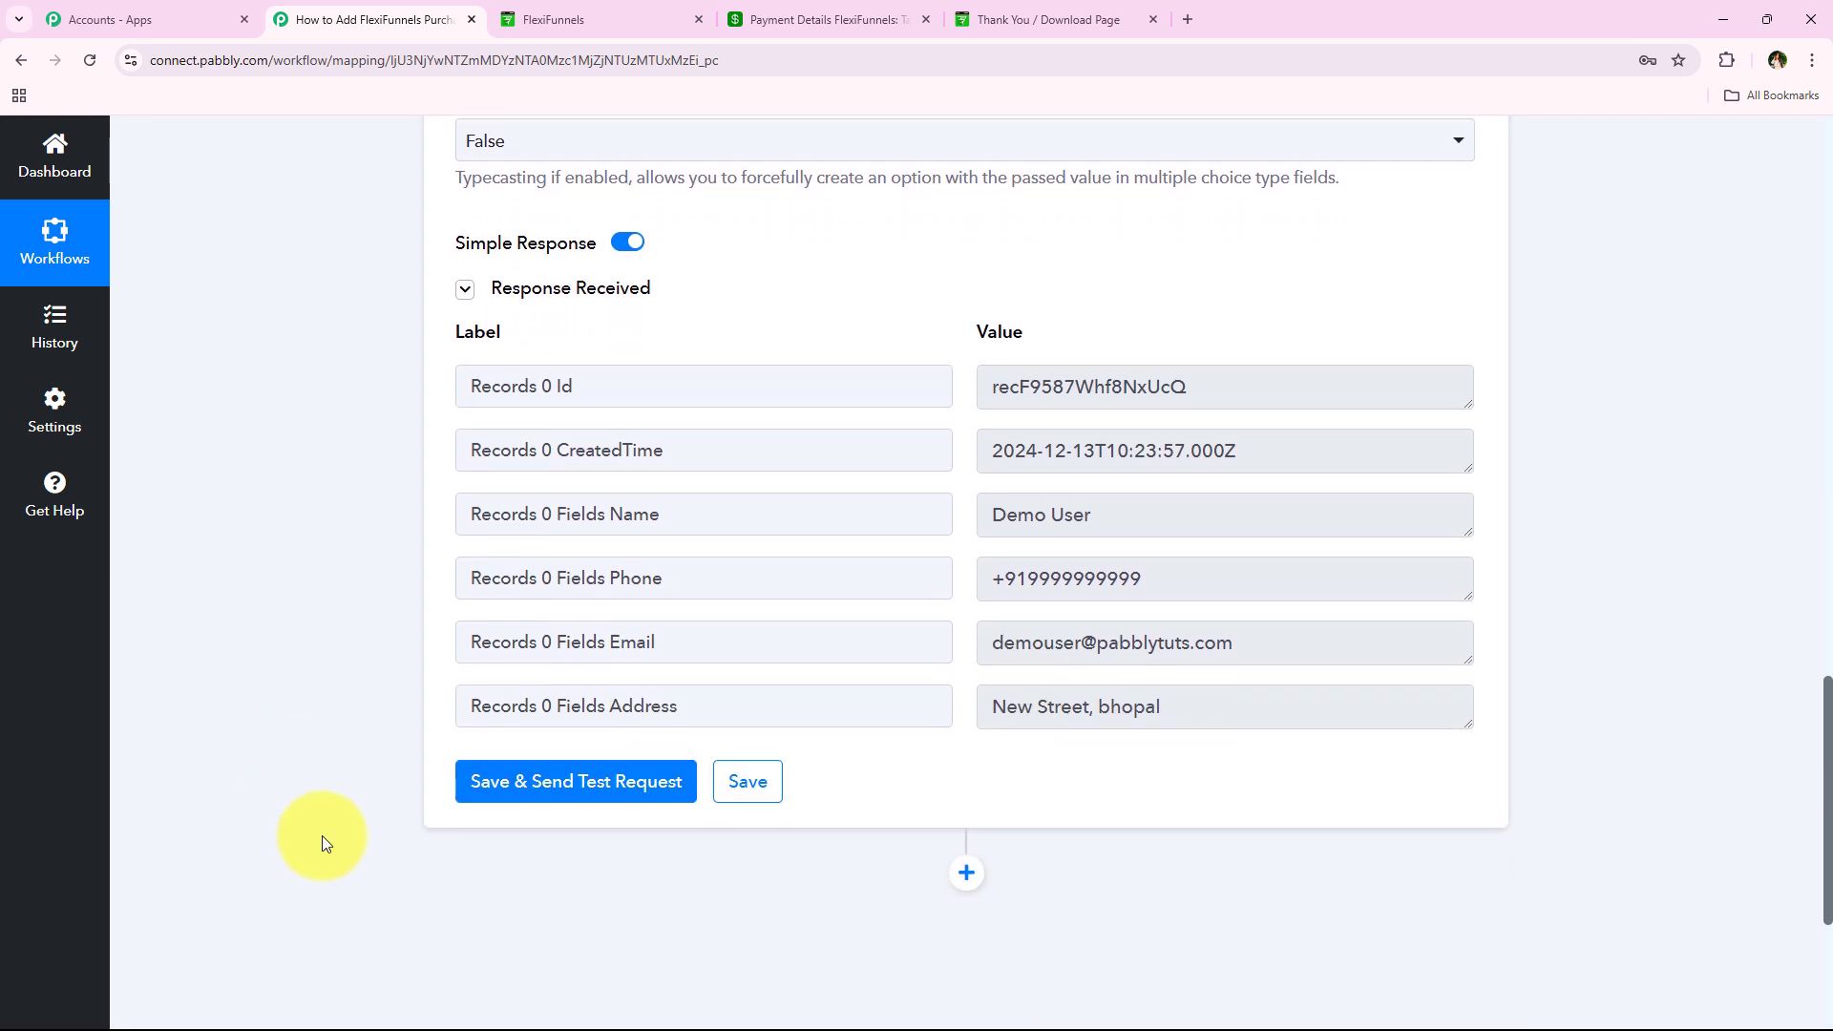
middle_click(323, 834)
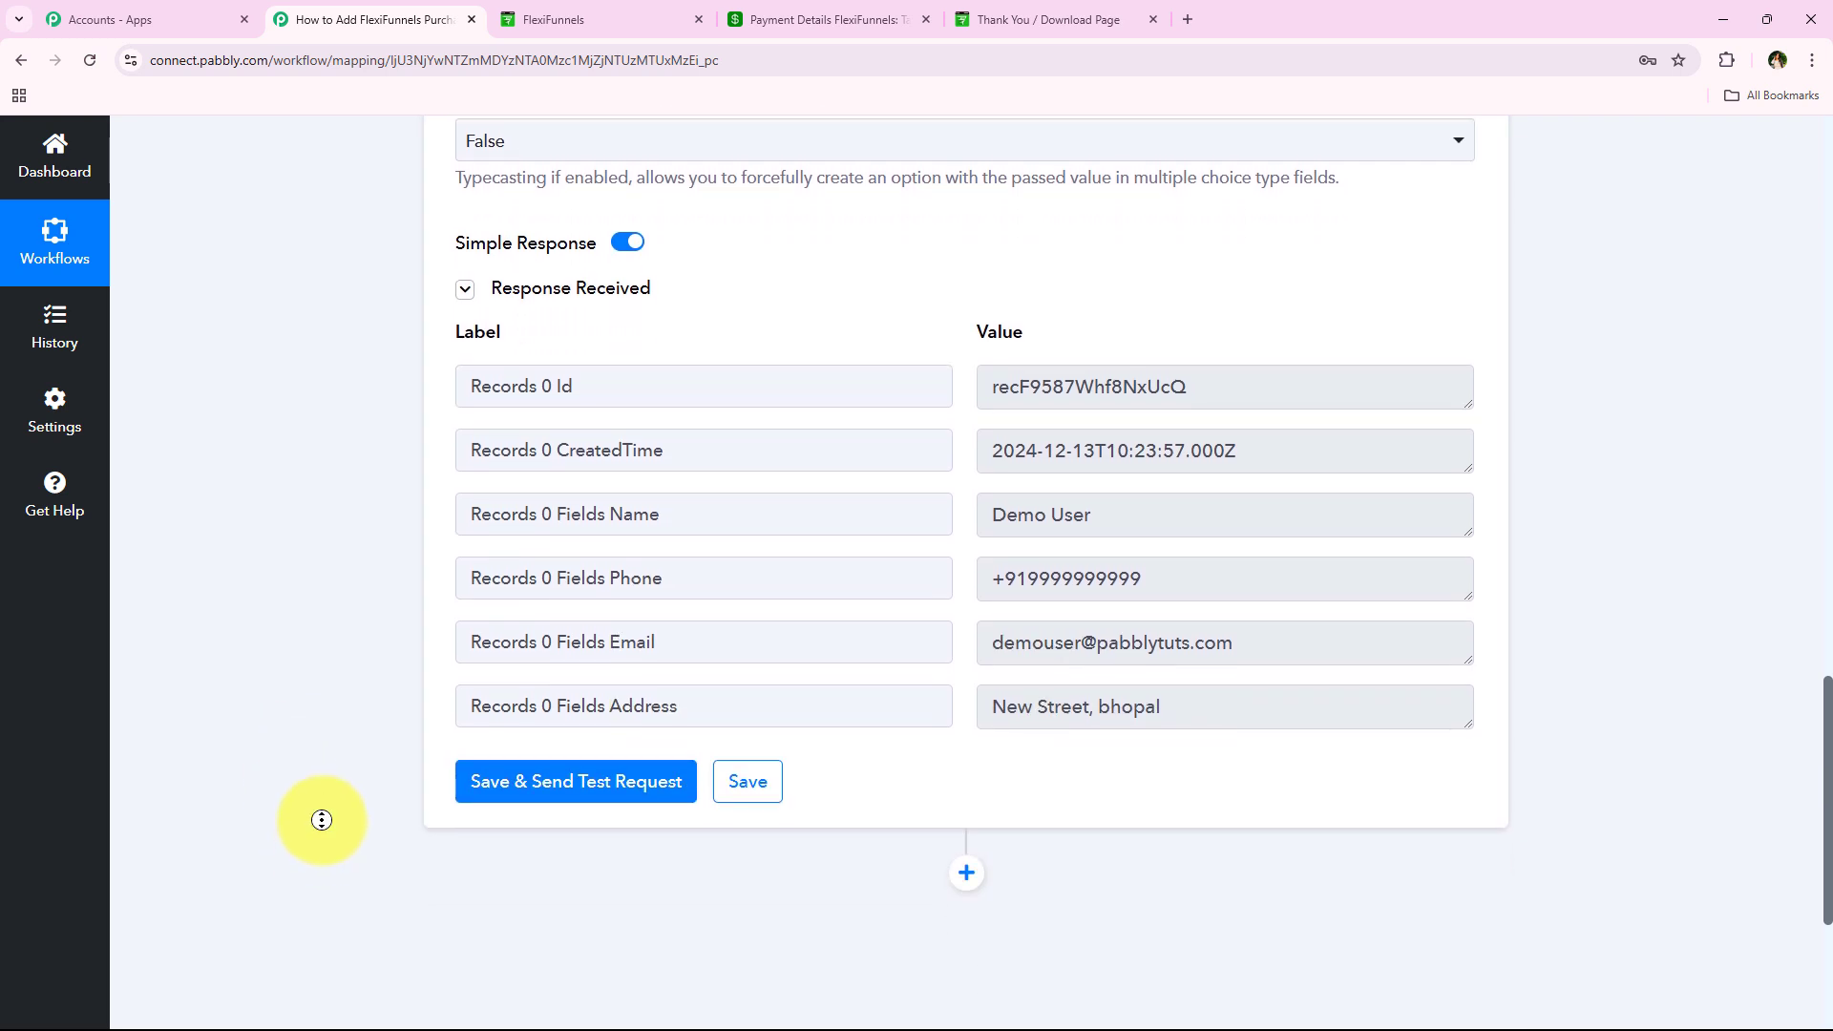
scroll(313, 407, up, 20)
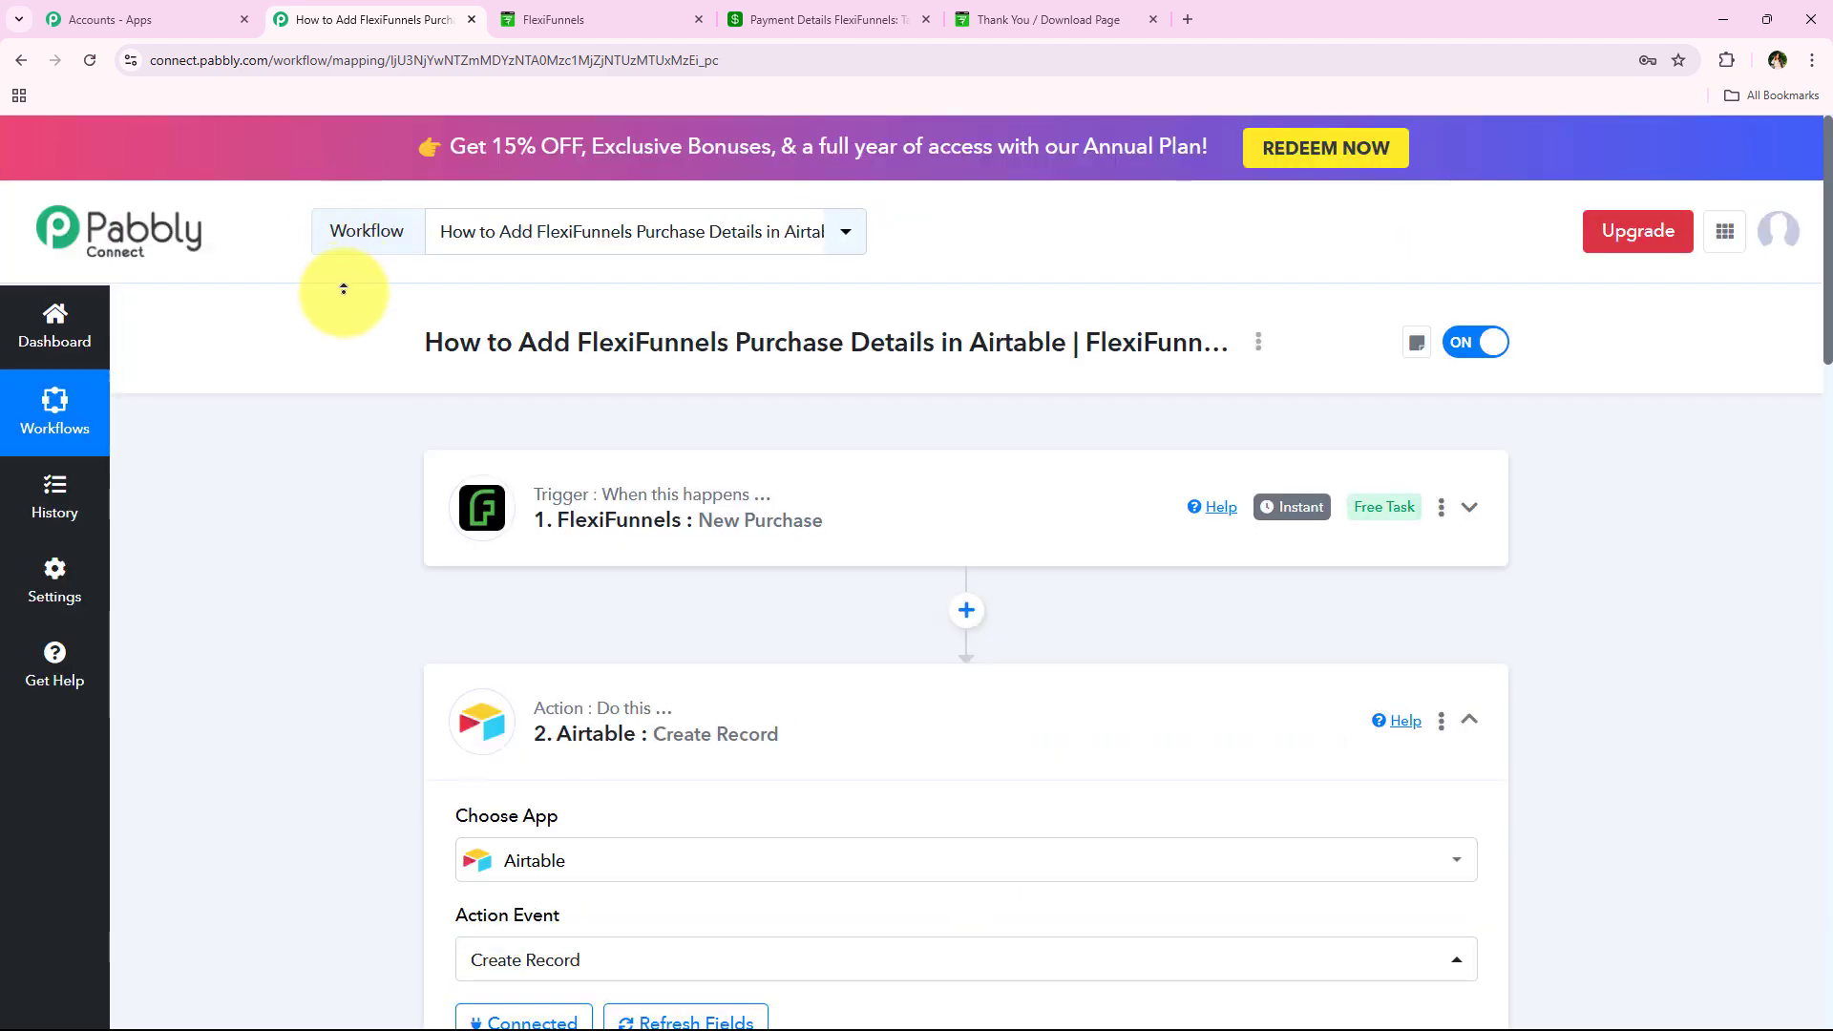
click(697, 702)
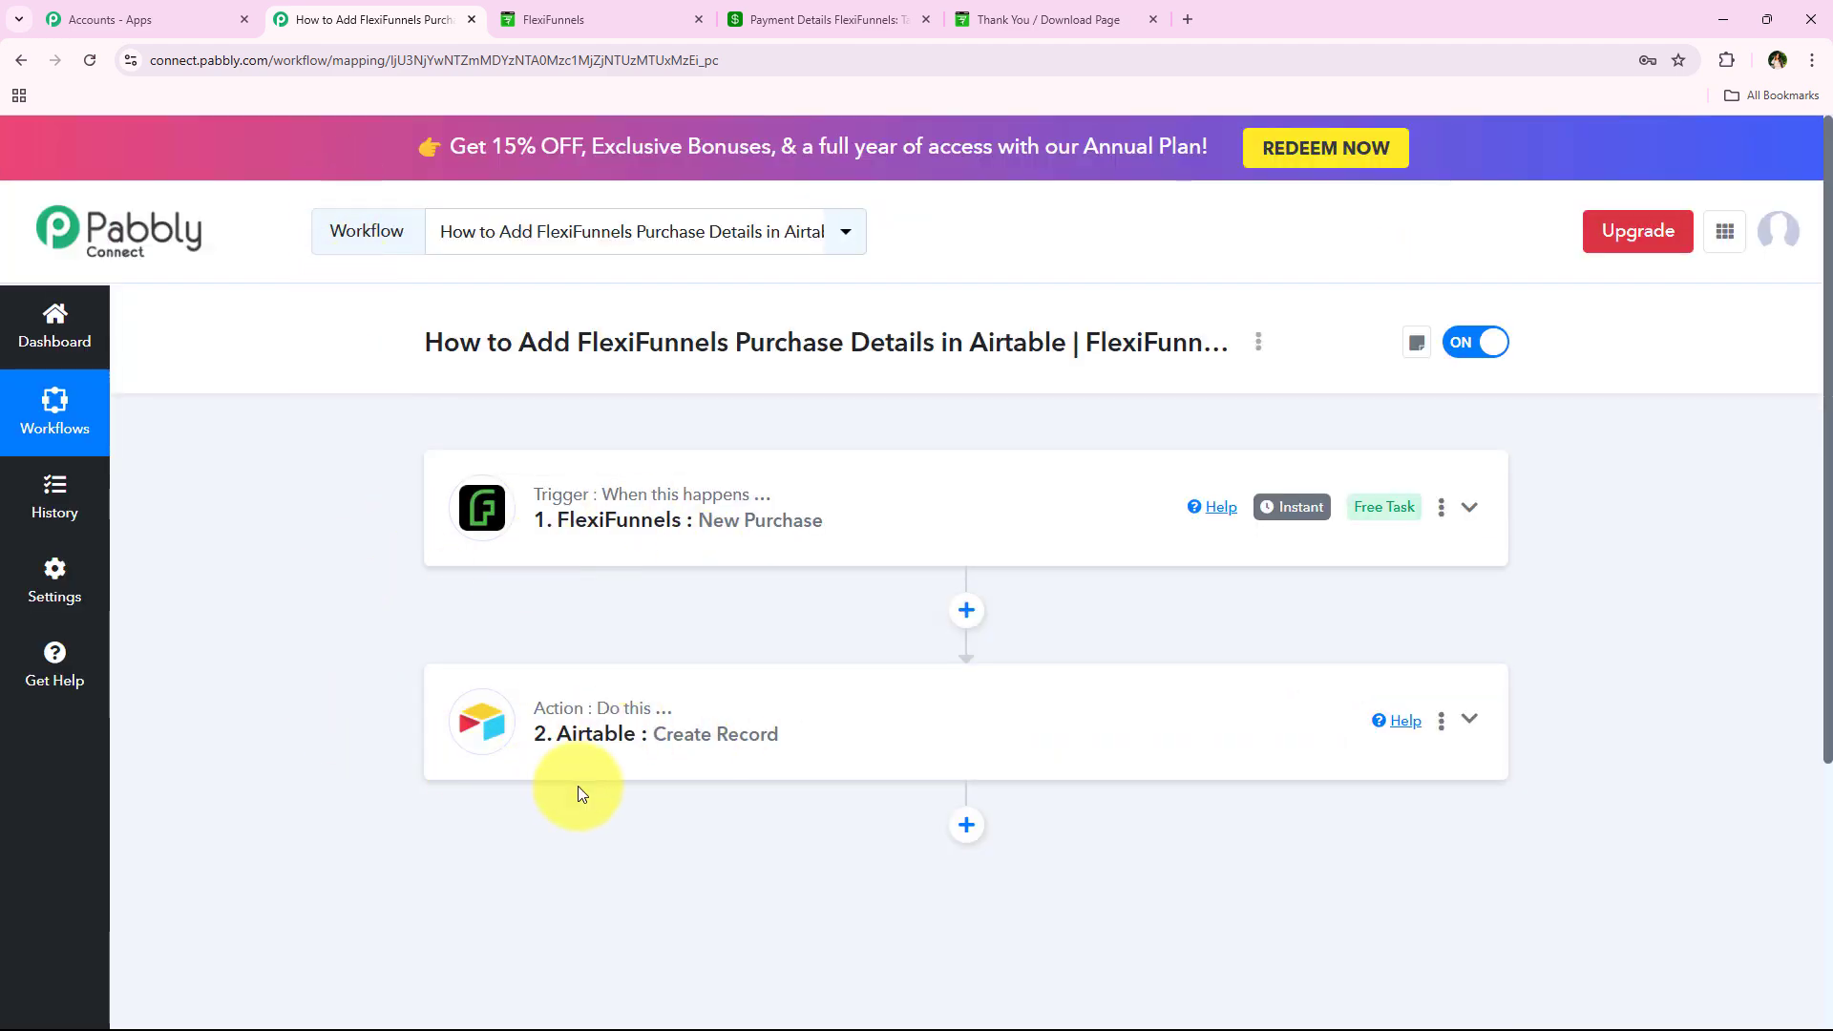
- Check the Payment Details FlexiFunnels table in Airtable for the test record, and return to the Pabbly Connect workflow
click(827, 12)
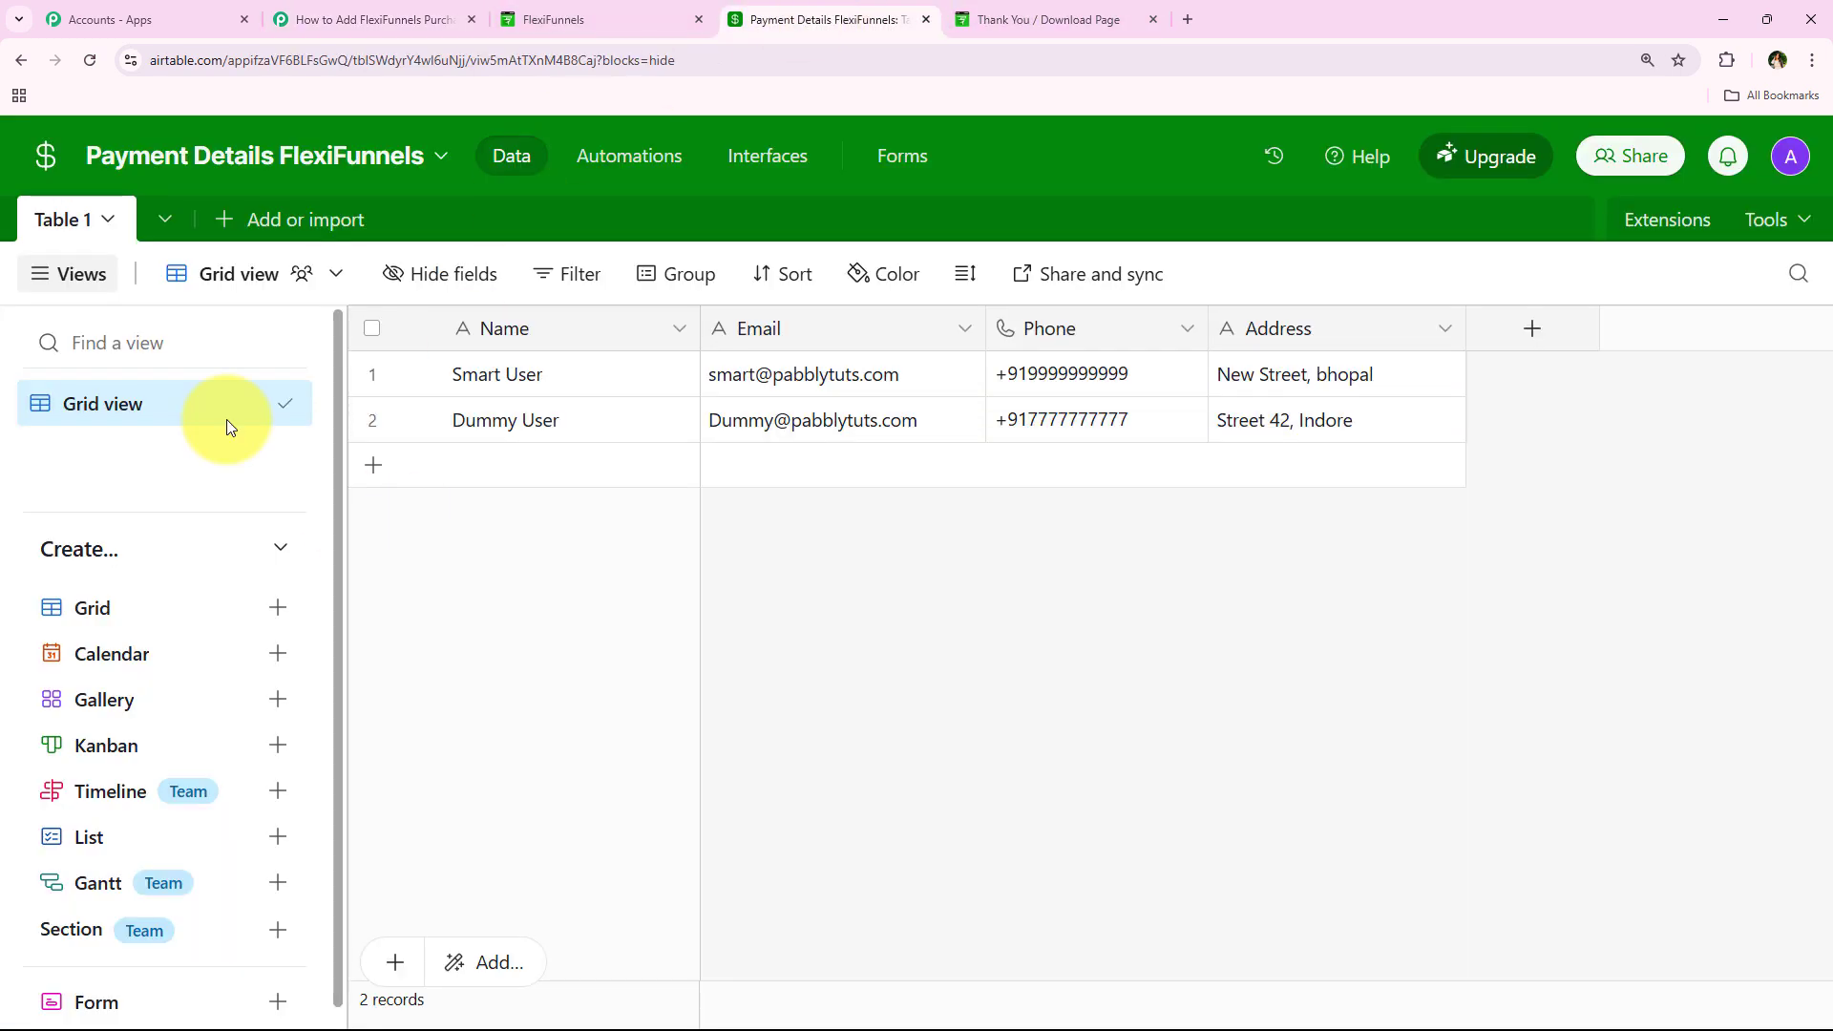
click(76, 73)
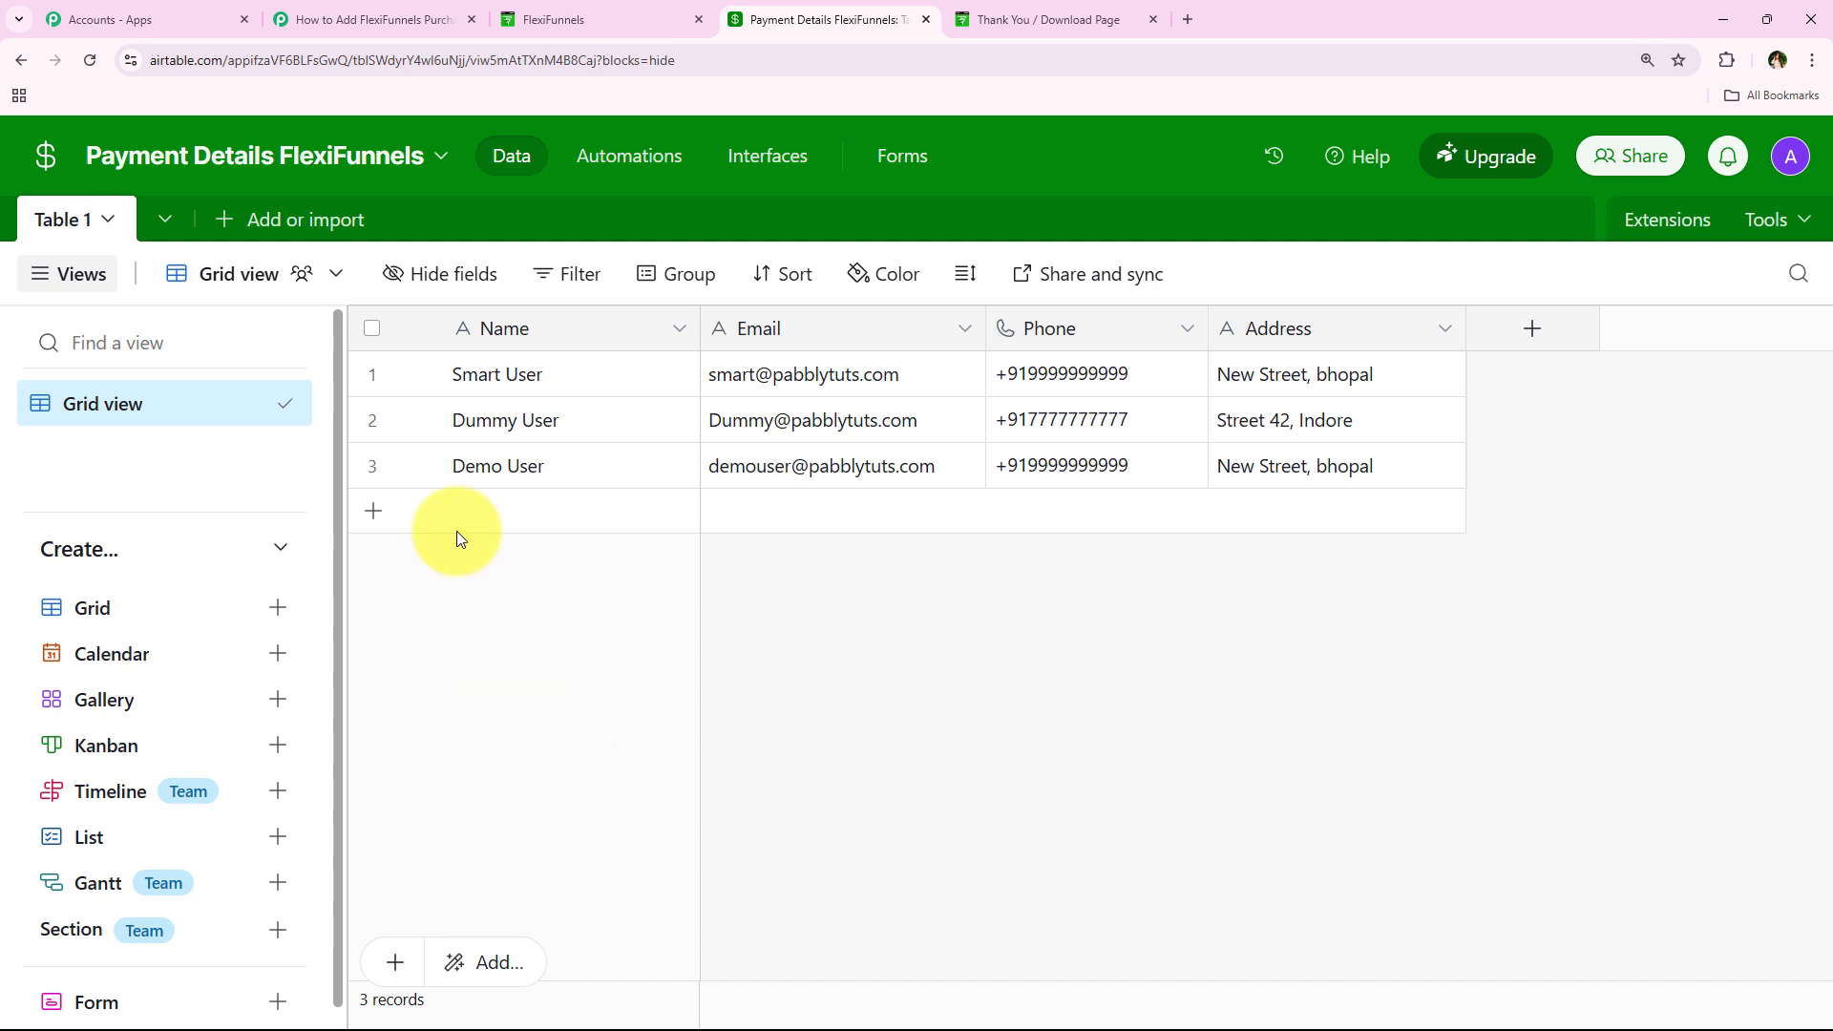
click(306, 13)
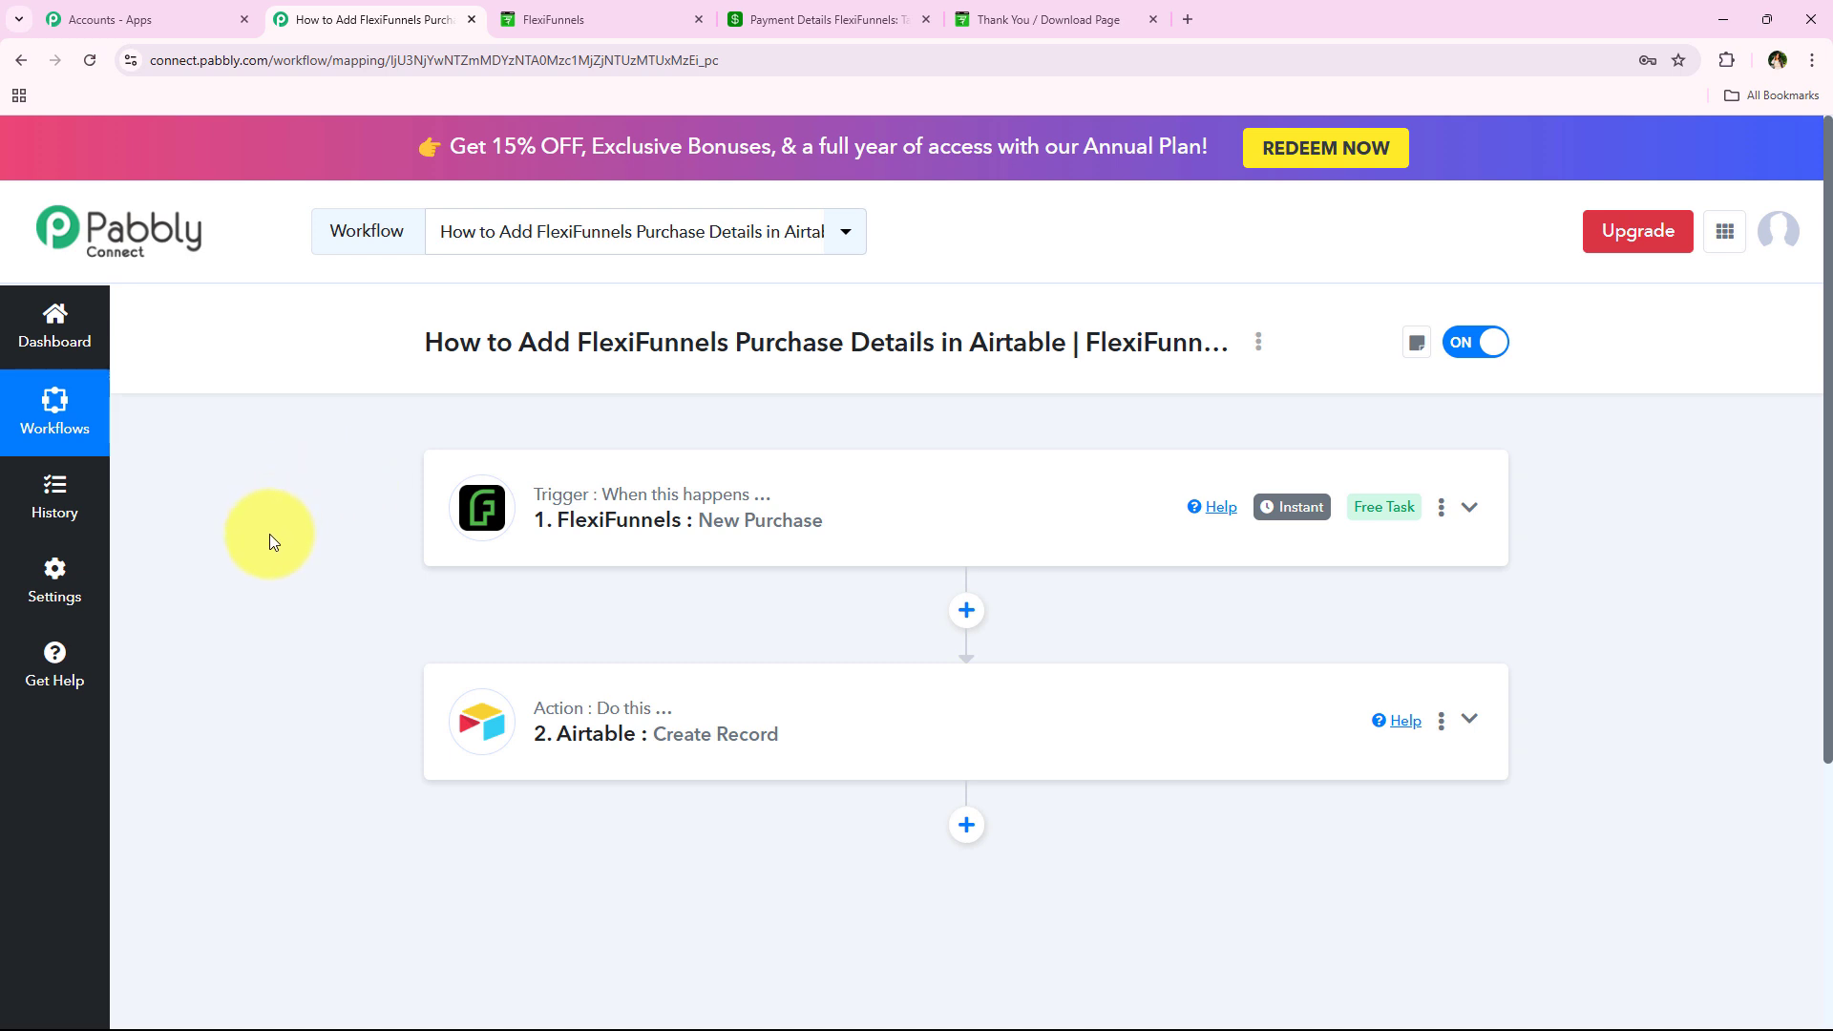
- Go back to the Programming in Python checkout page, reload it, and fill the form with the saved Test User customer details
click(1070, 19)
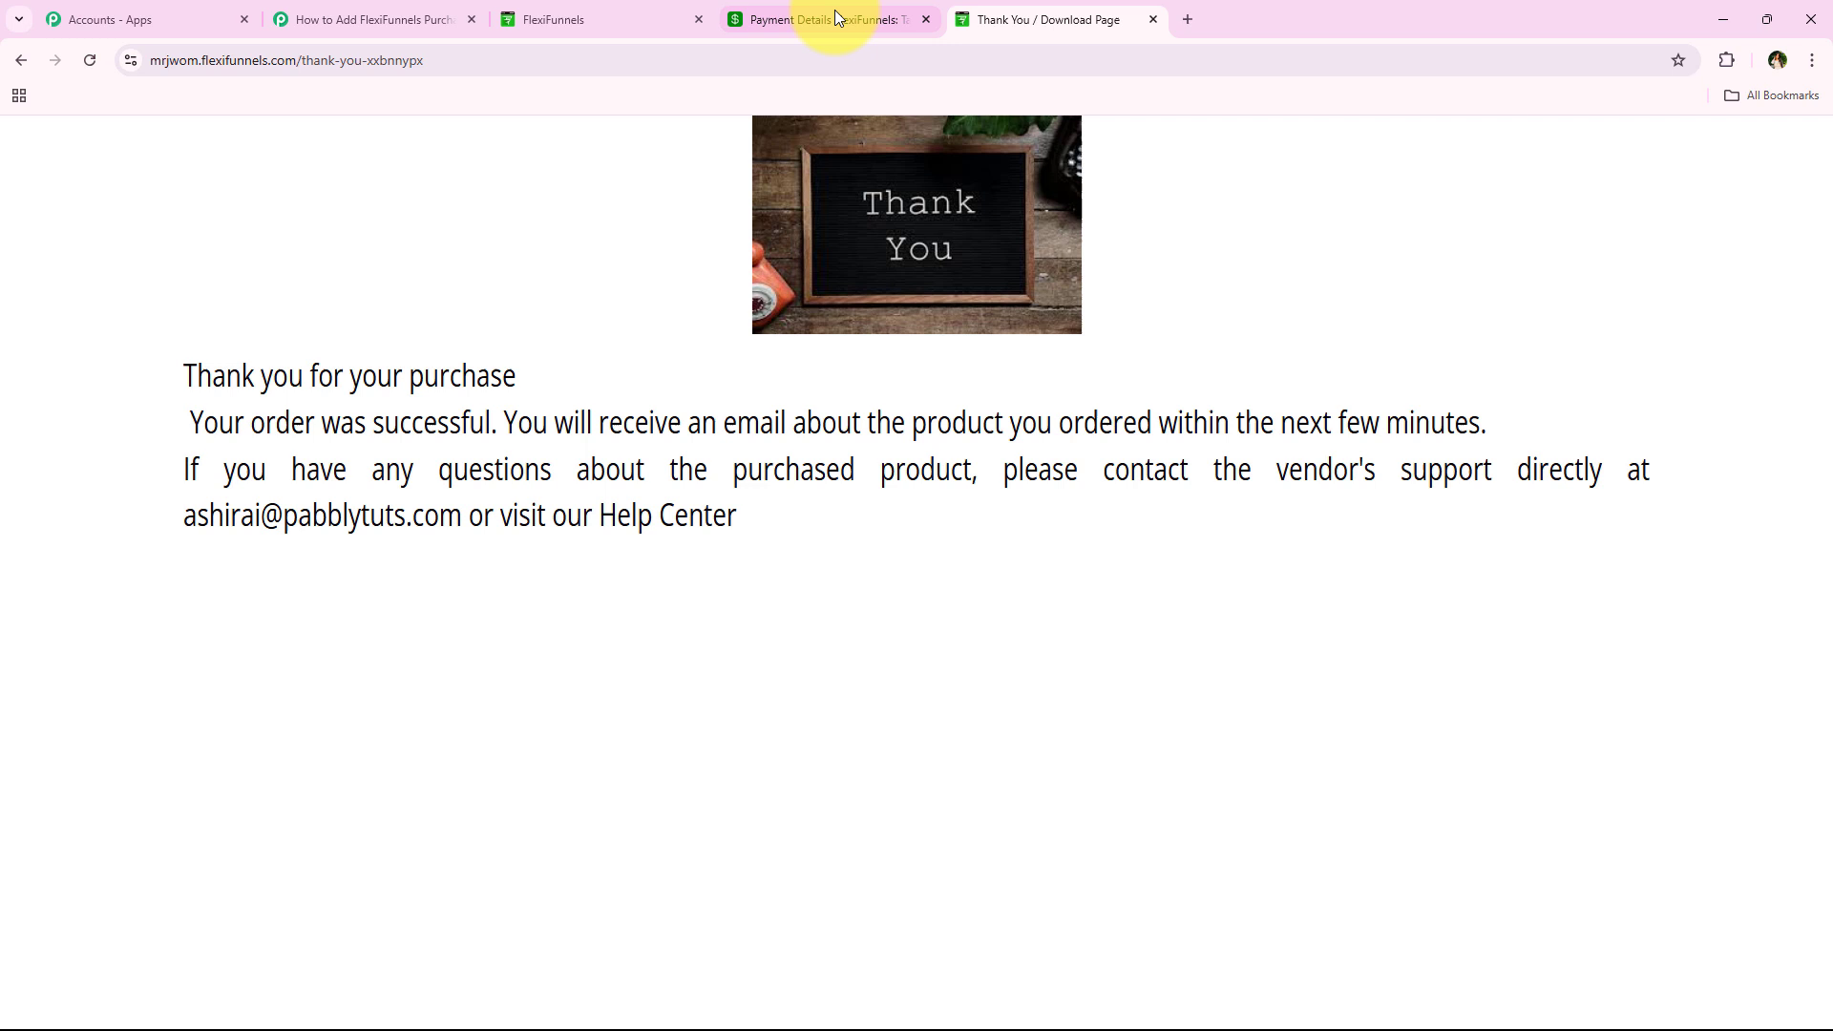
click(21, 59)
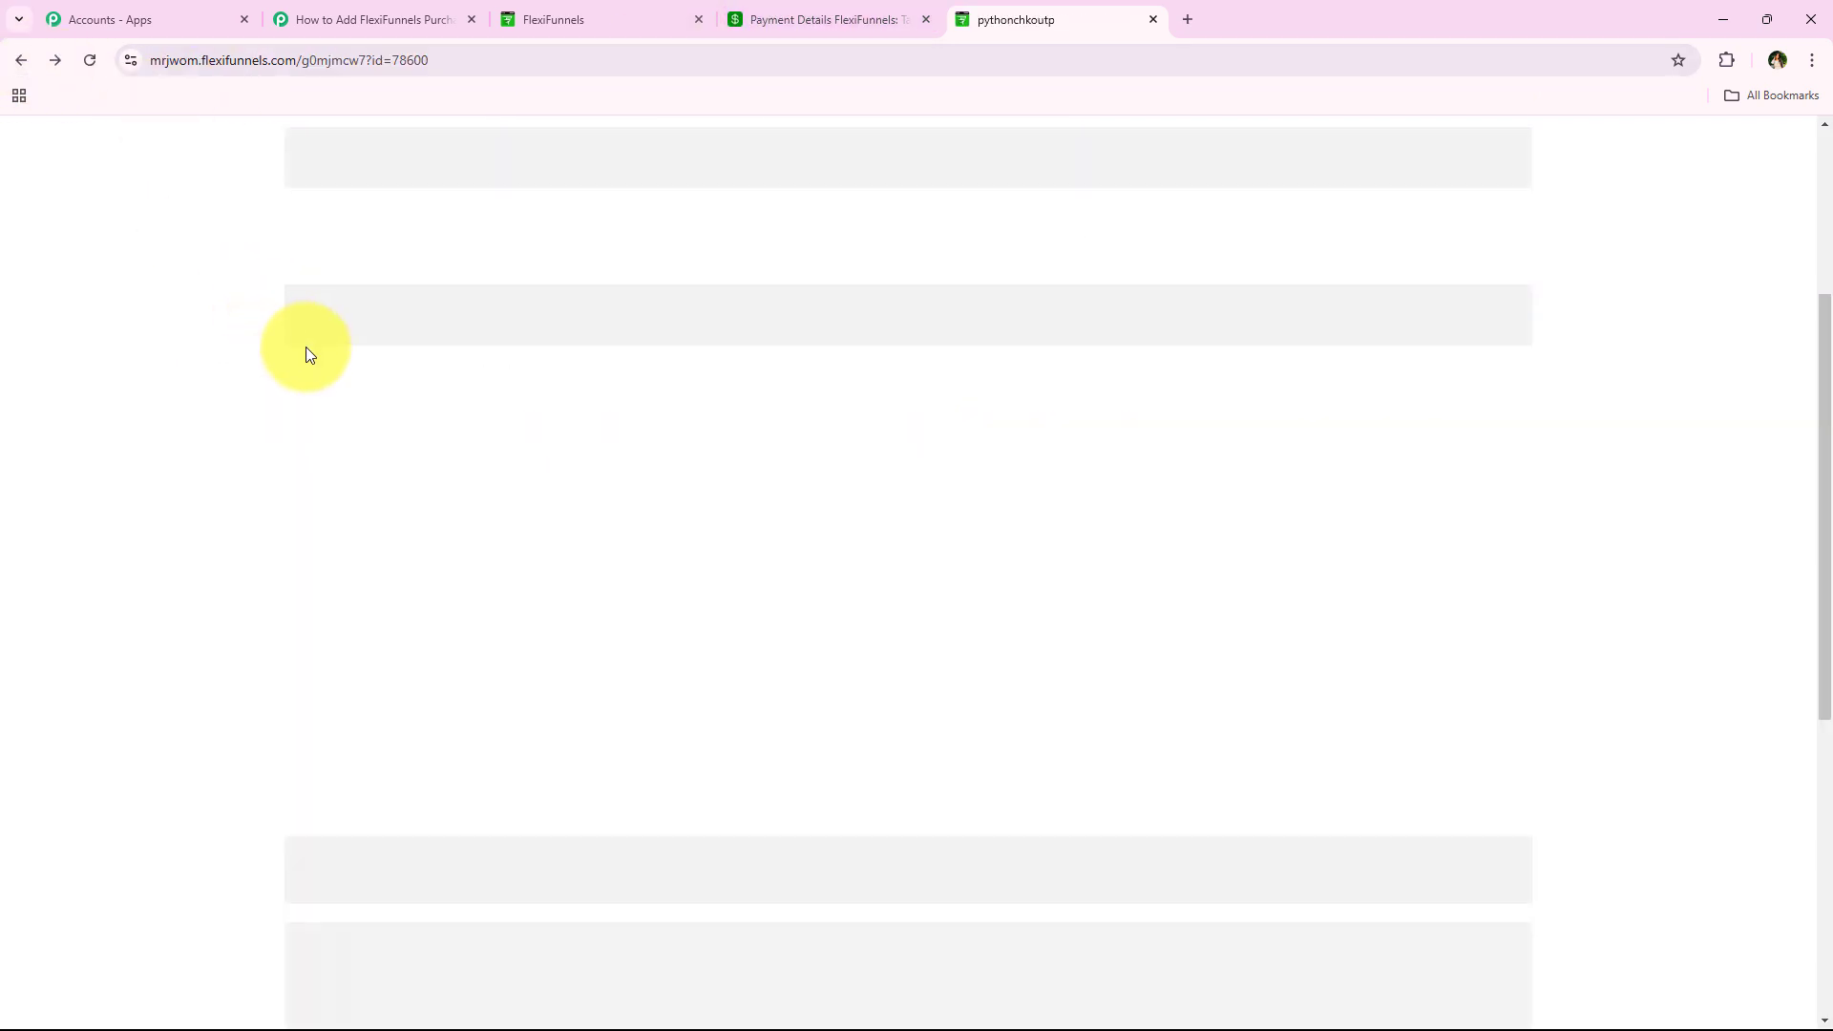
click(90, 60)
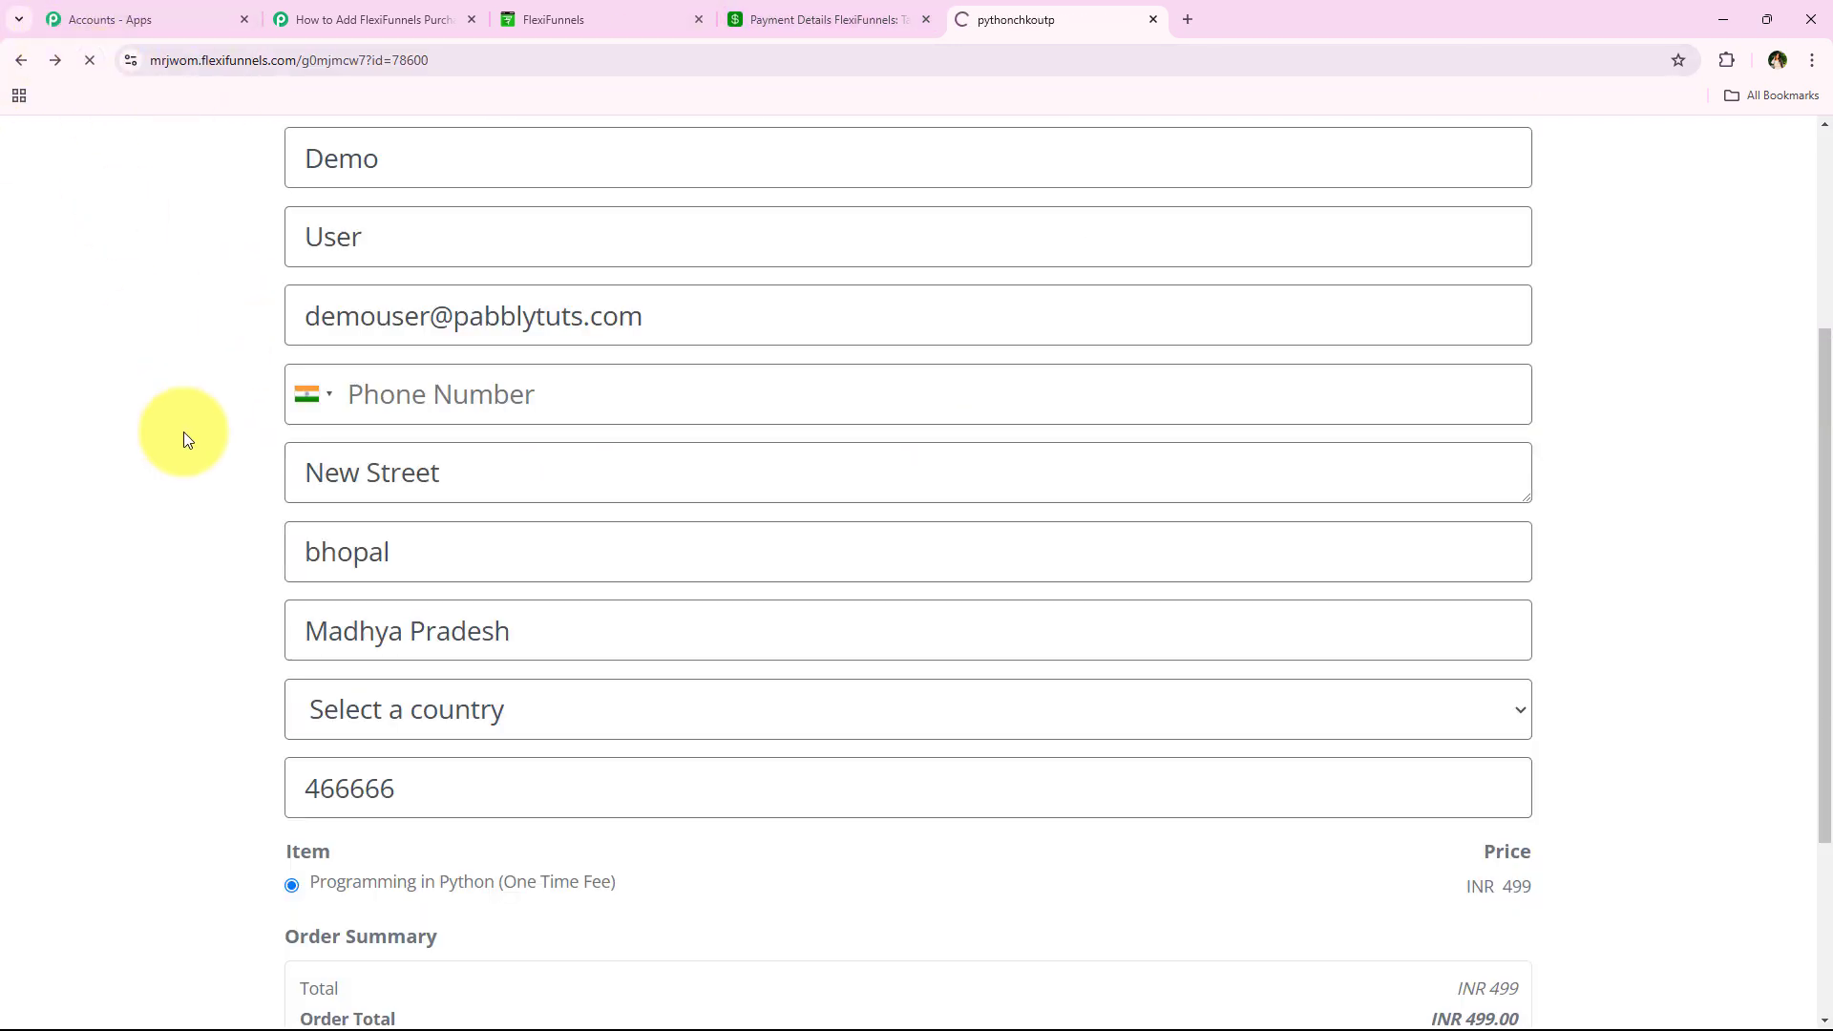
scroll(183, 431, up, 4)
click(573, 508)
click(1610, 560)
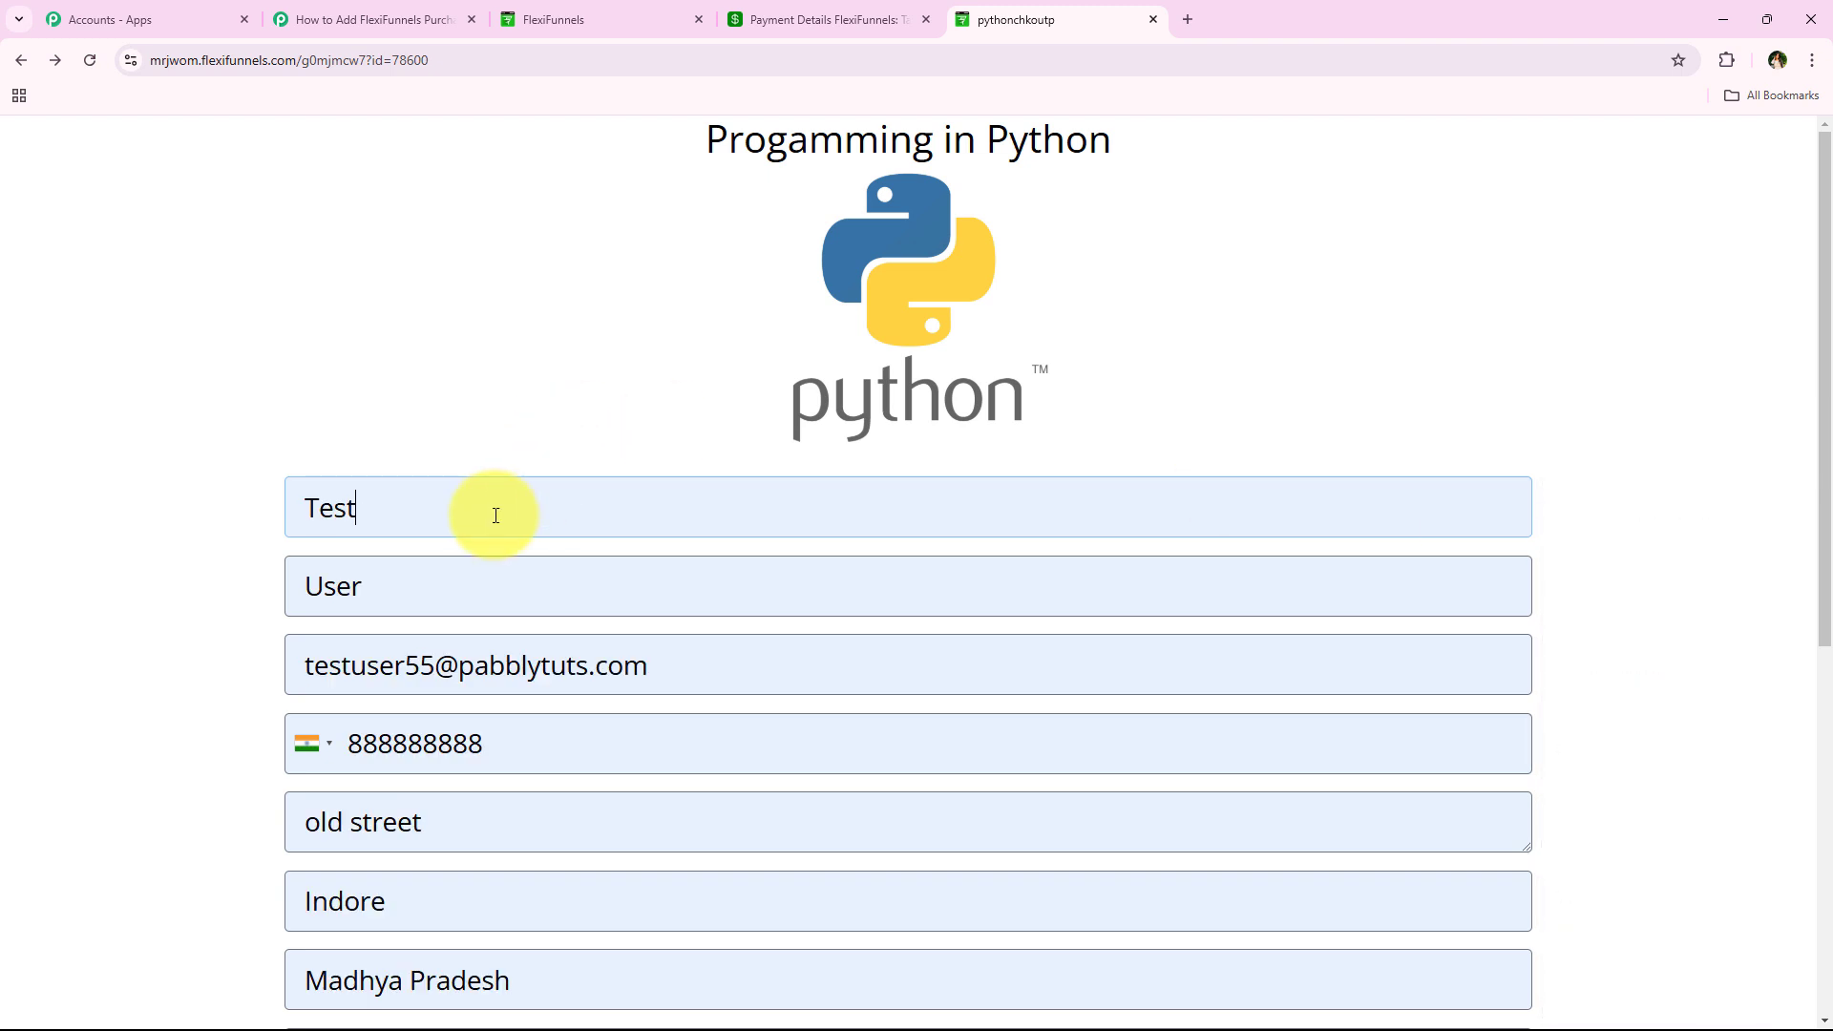
- Fill in the saved payment card's number, expiry date and security code, and enter the billing ZIP code
middle_click(131, 421)
scroll(202, 405, down, 7)
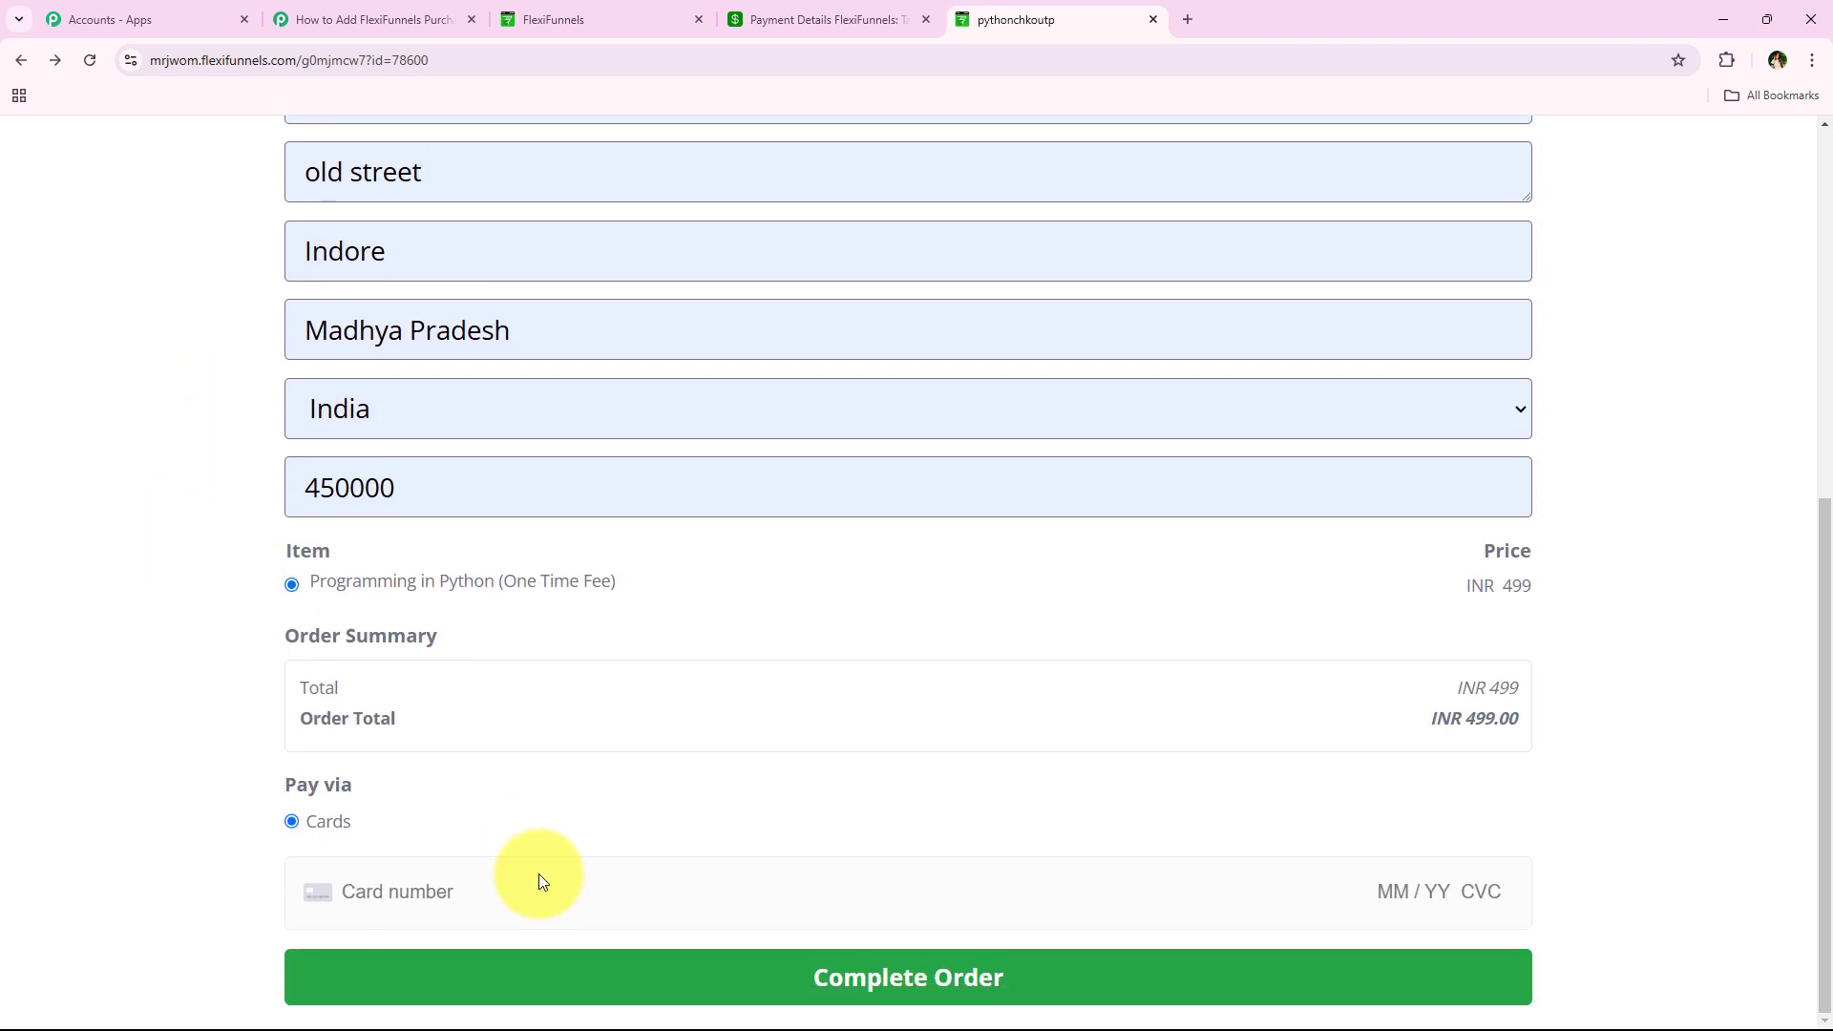
click(385, 902)
click(550, 586)
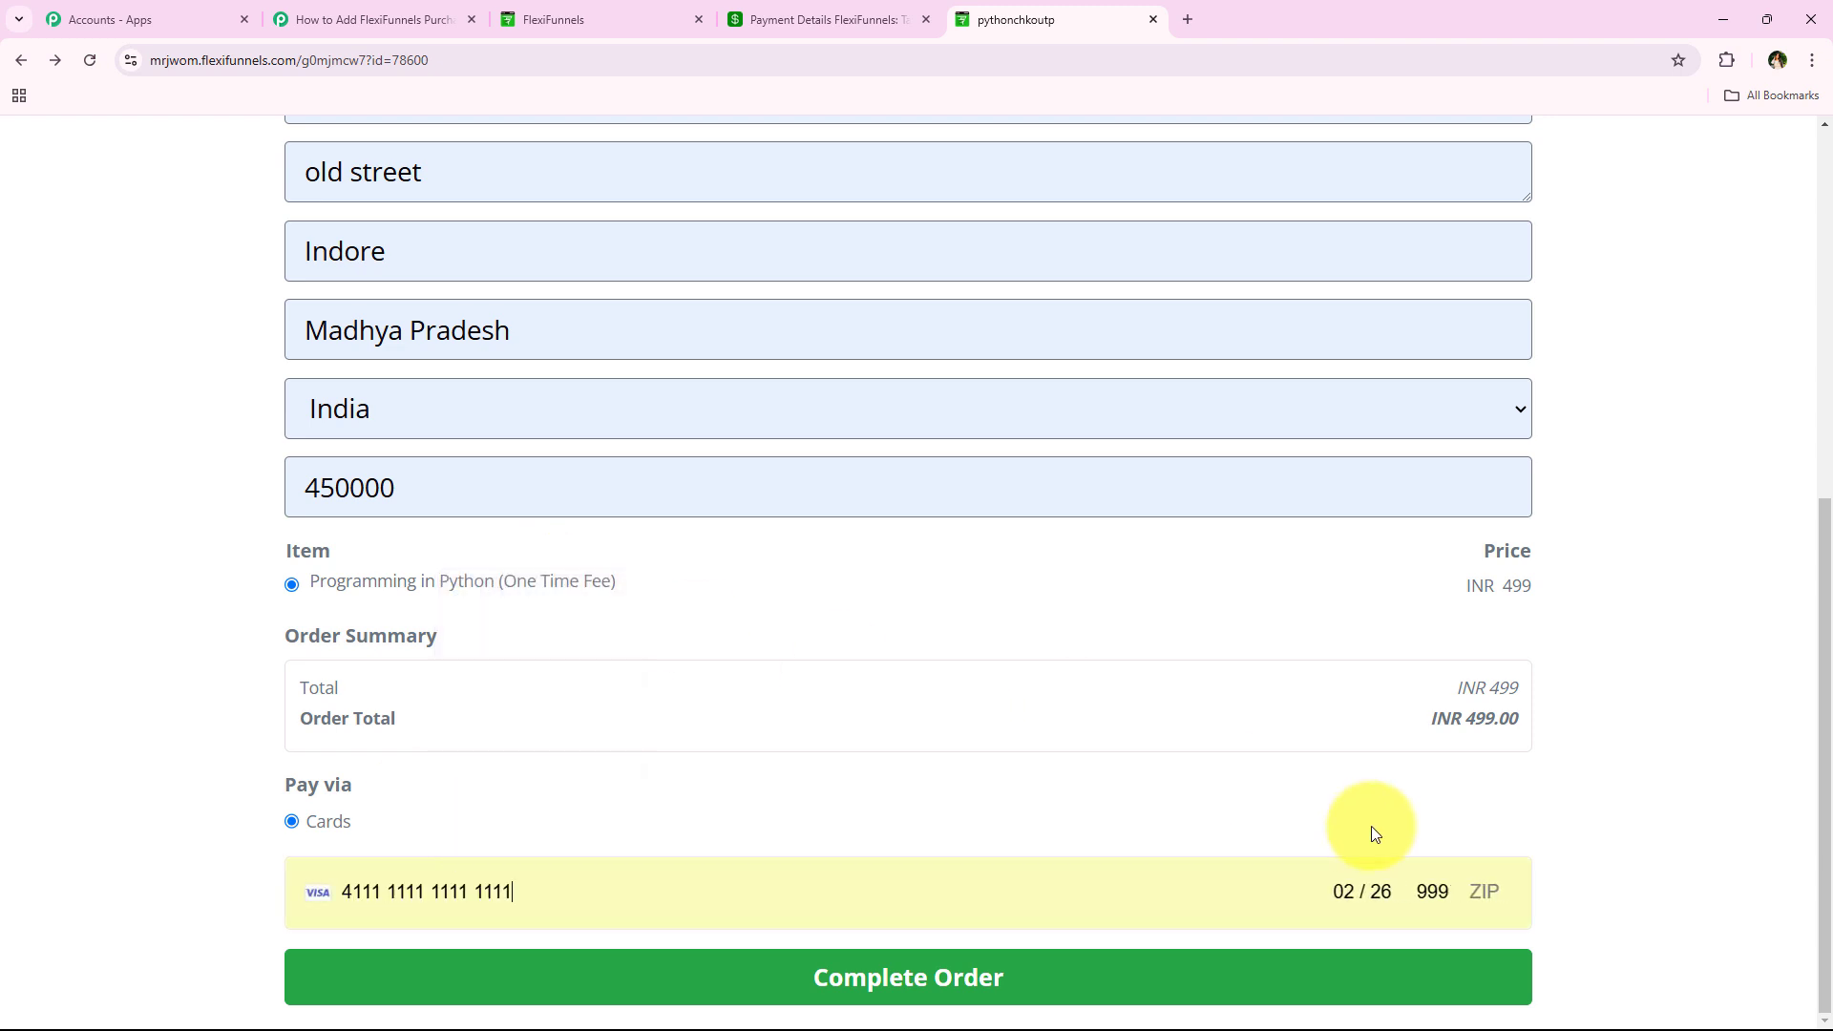
click(1470, 893)
text(4)
text(6203)
- Correct the customer's phone number, complete the order, and decline the browser's offer to update the saved address
click(993, 995)
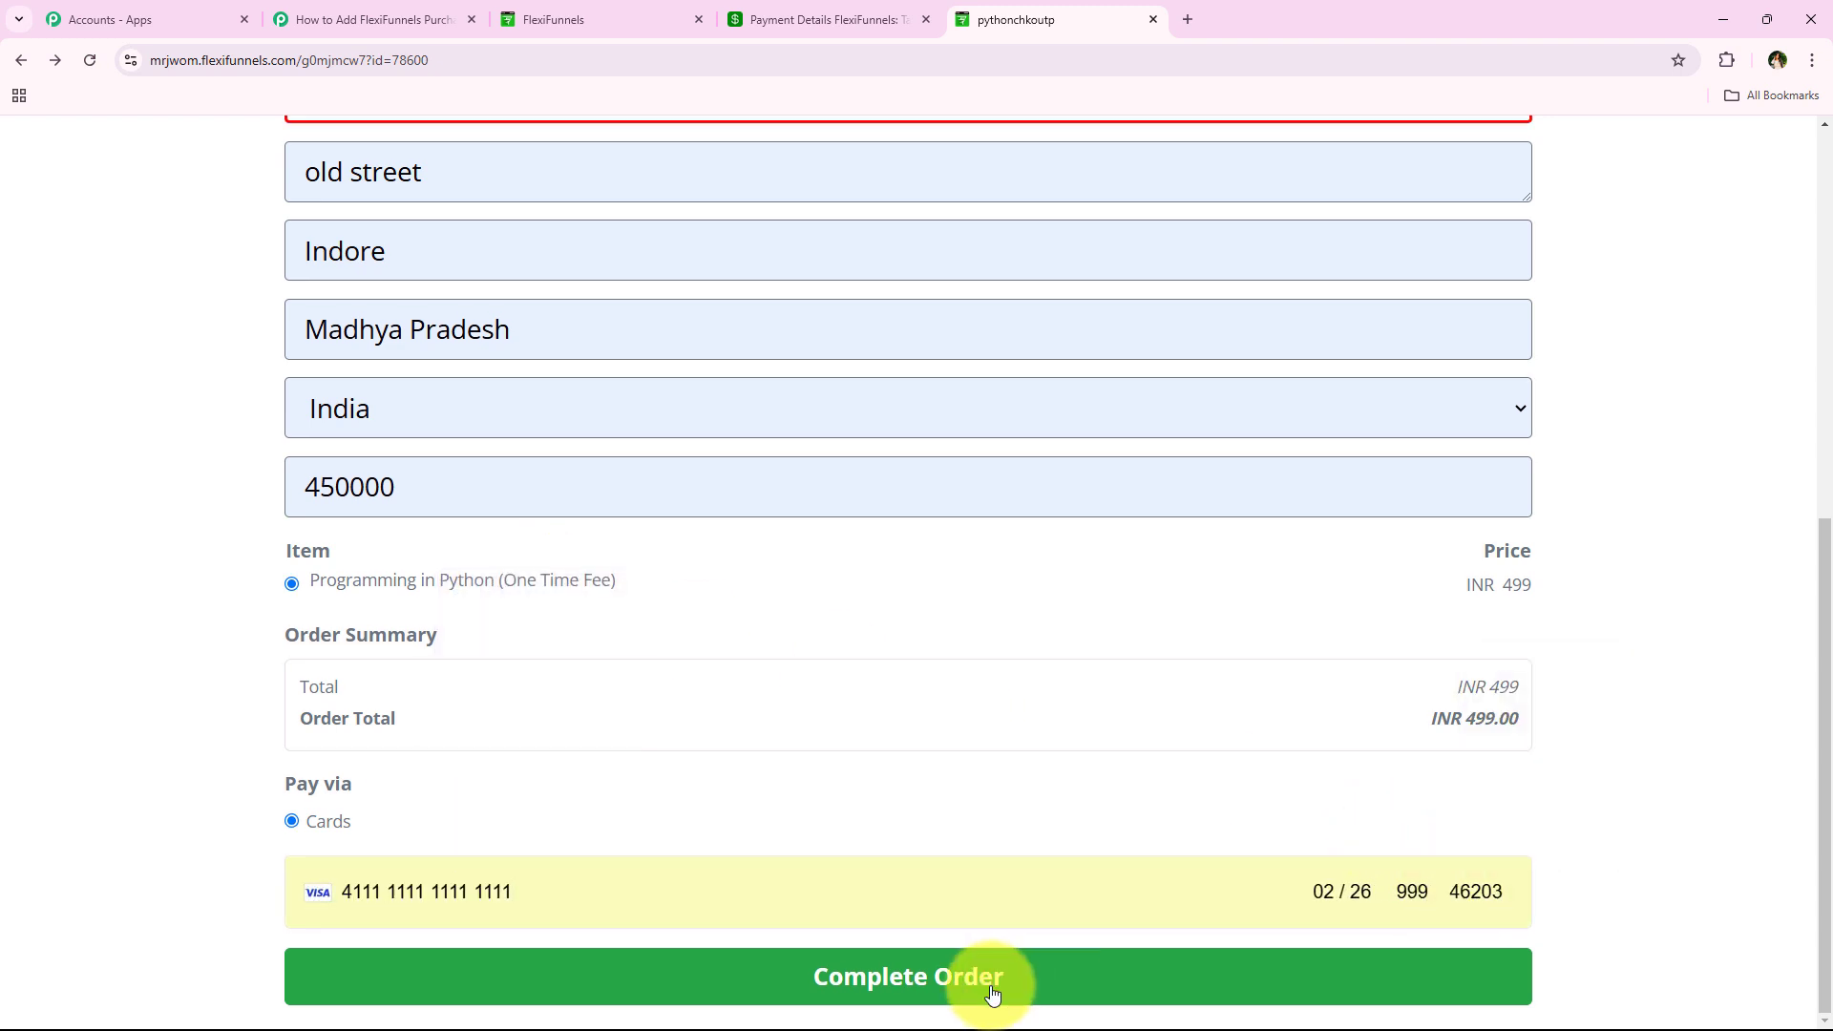
scroll(52, 445, up, 3)
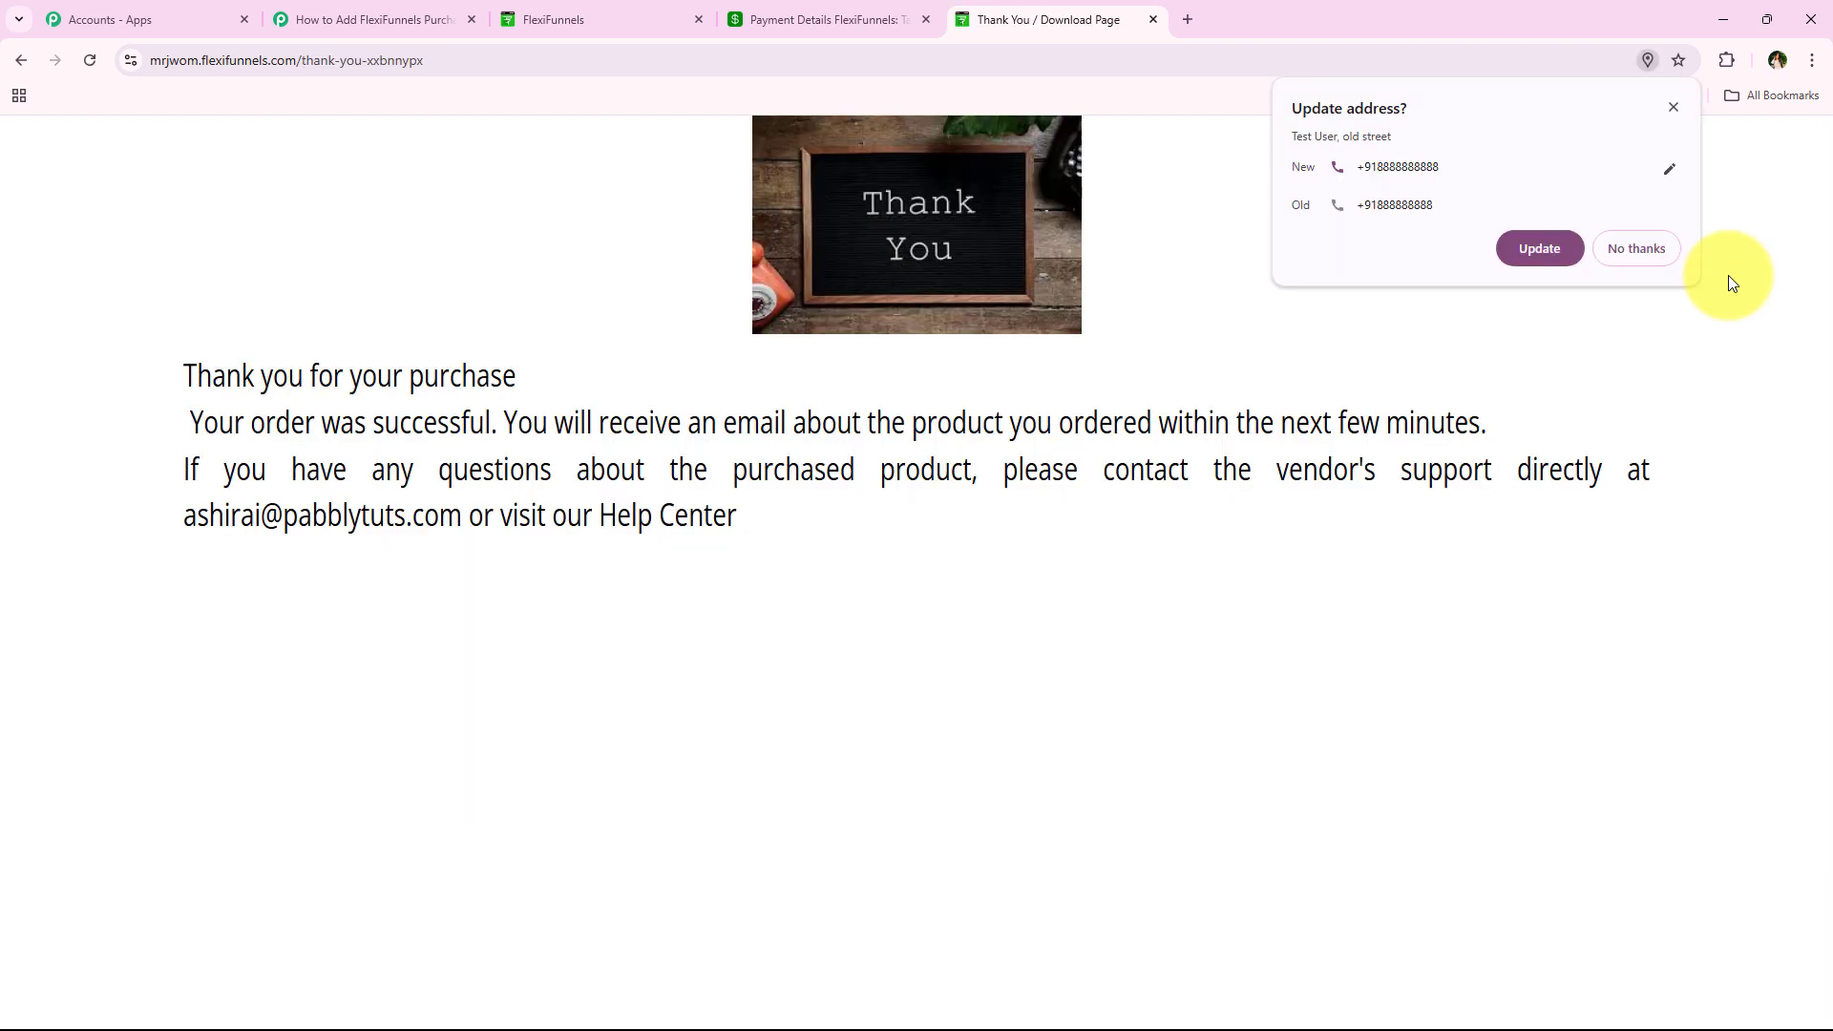
click(1658, 237)
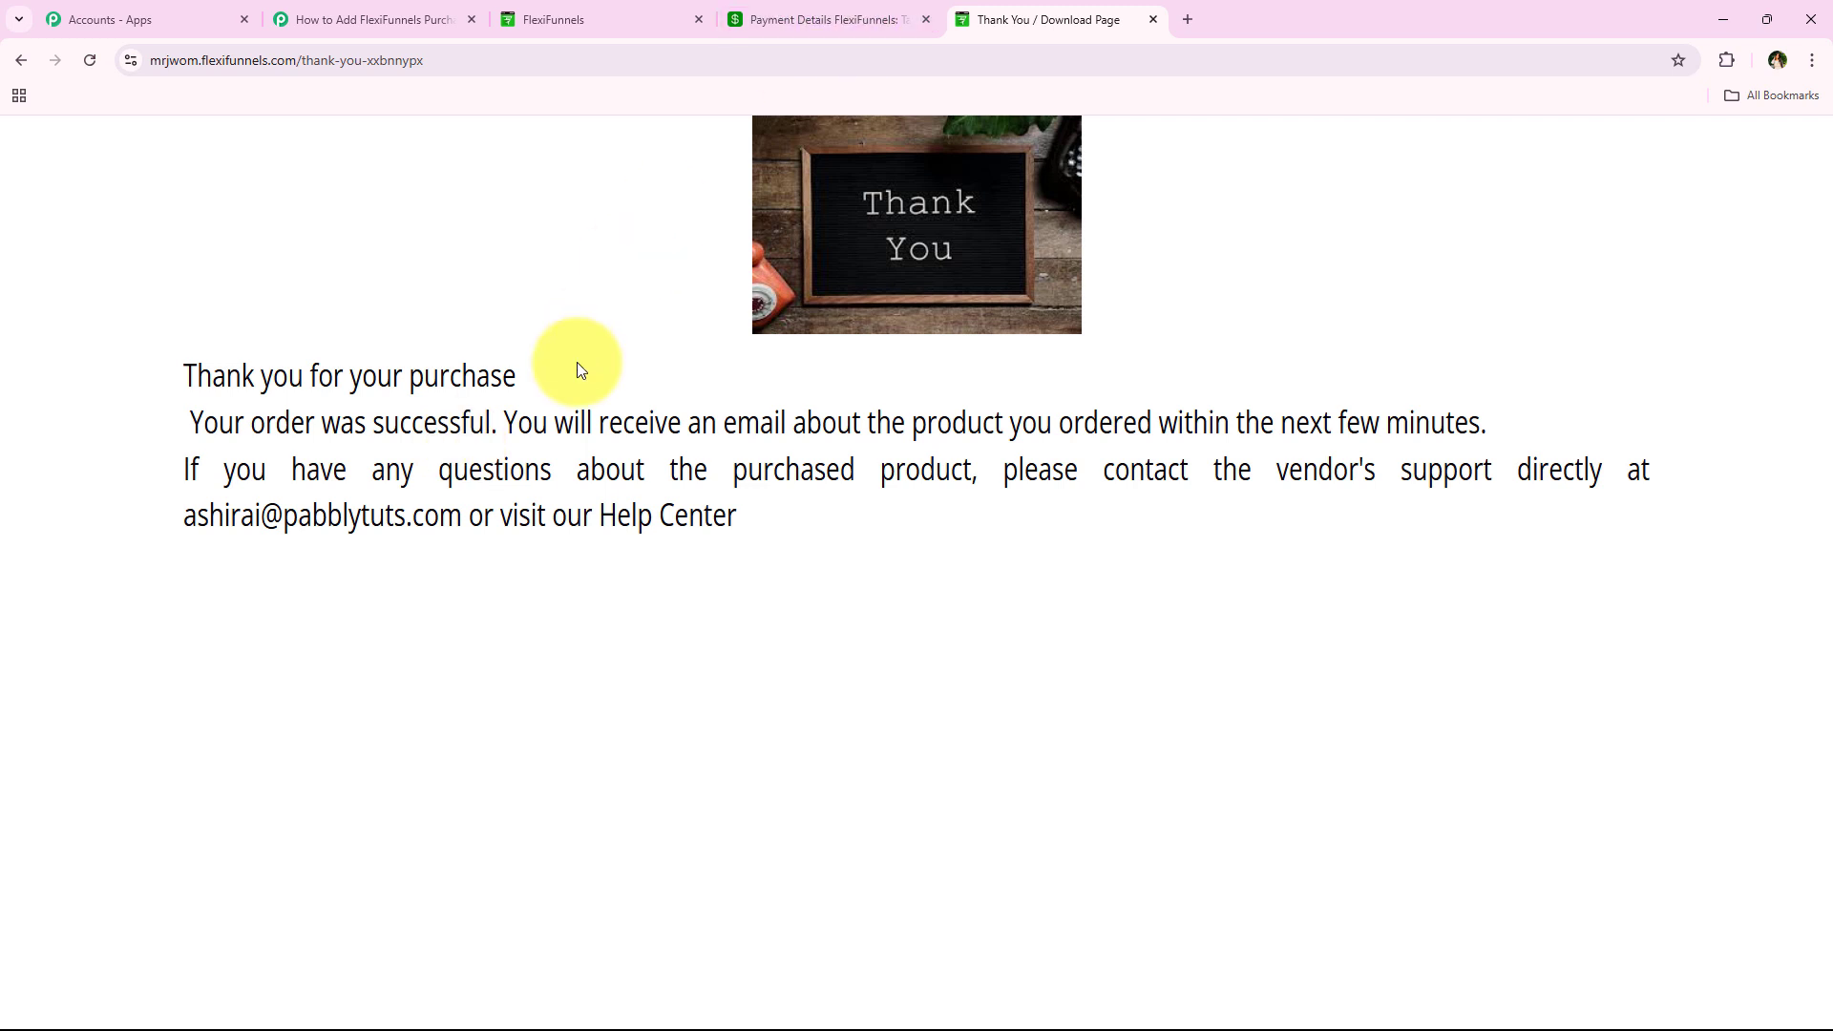
- Check the Airtable table for the new purchase's record, and return to the Pabbly Connect workflow
click(864, 17)
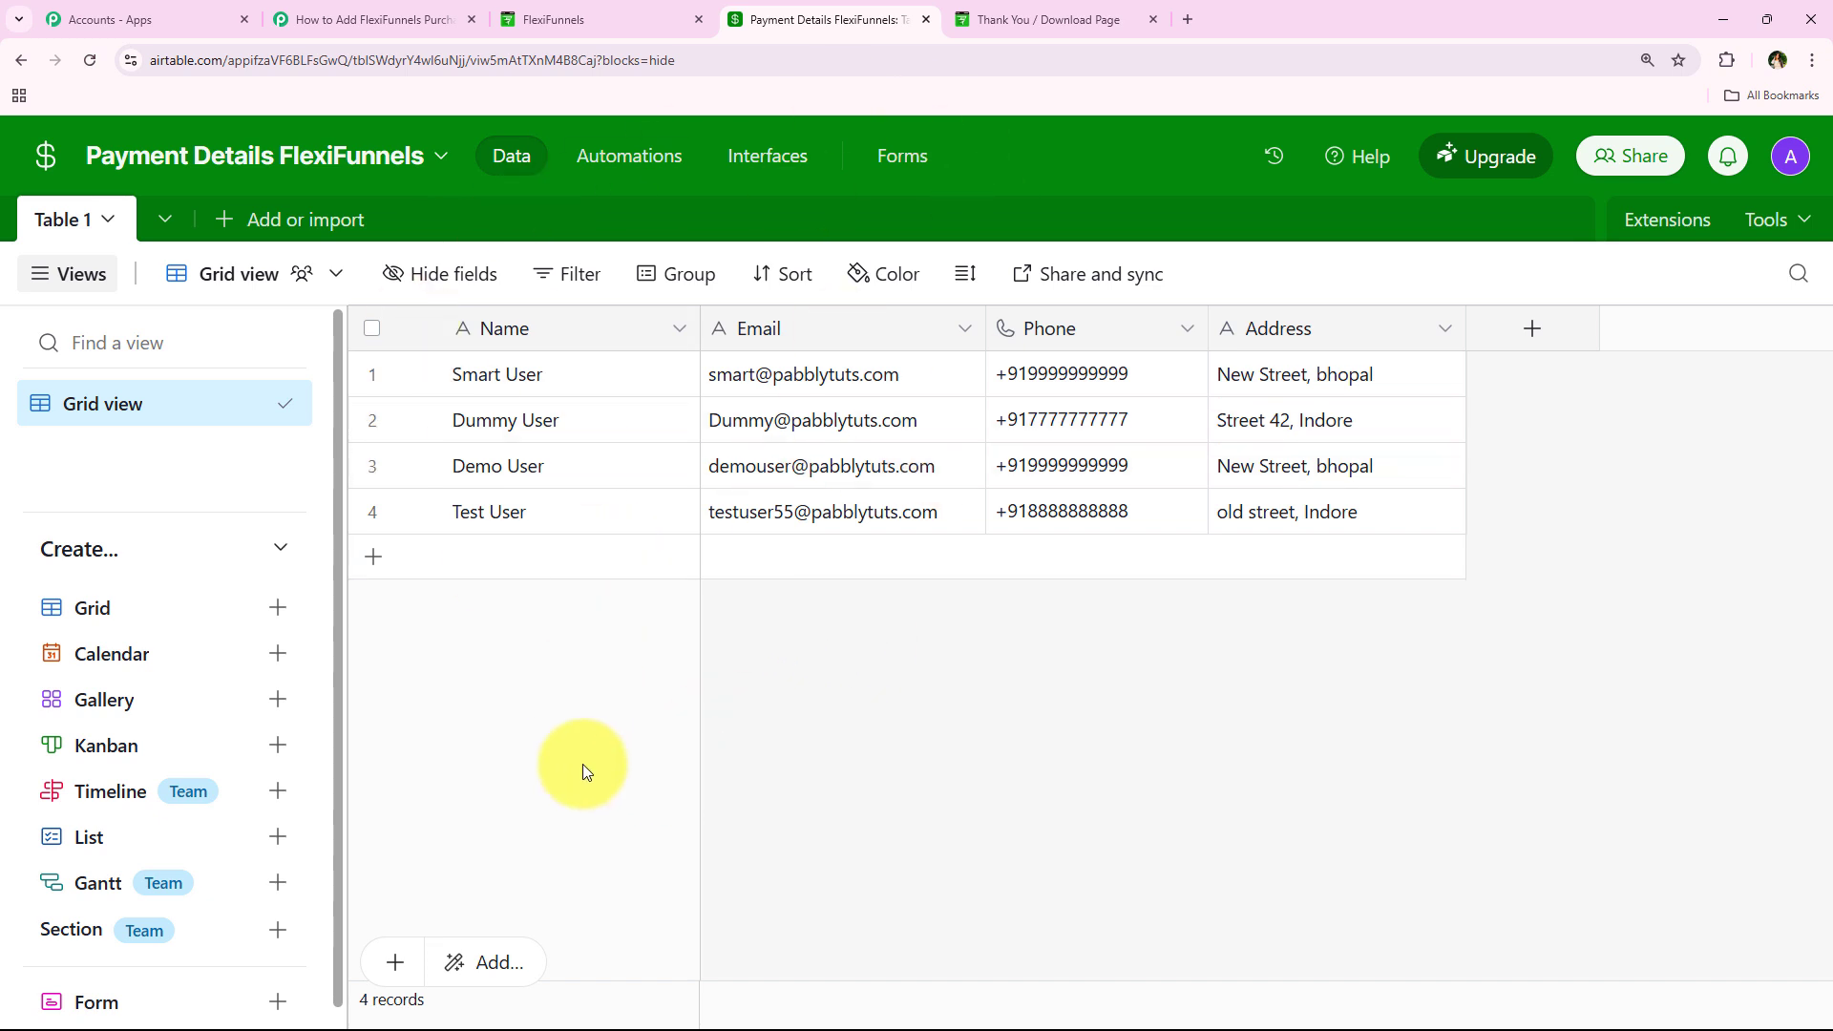
click(372, 19)
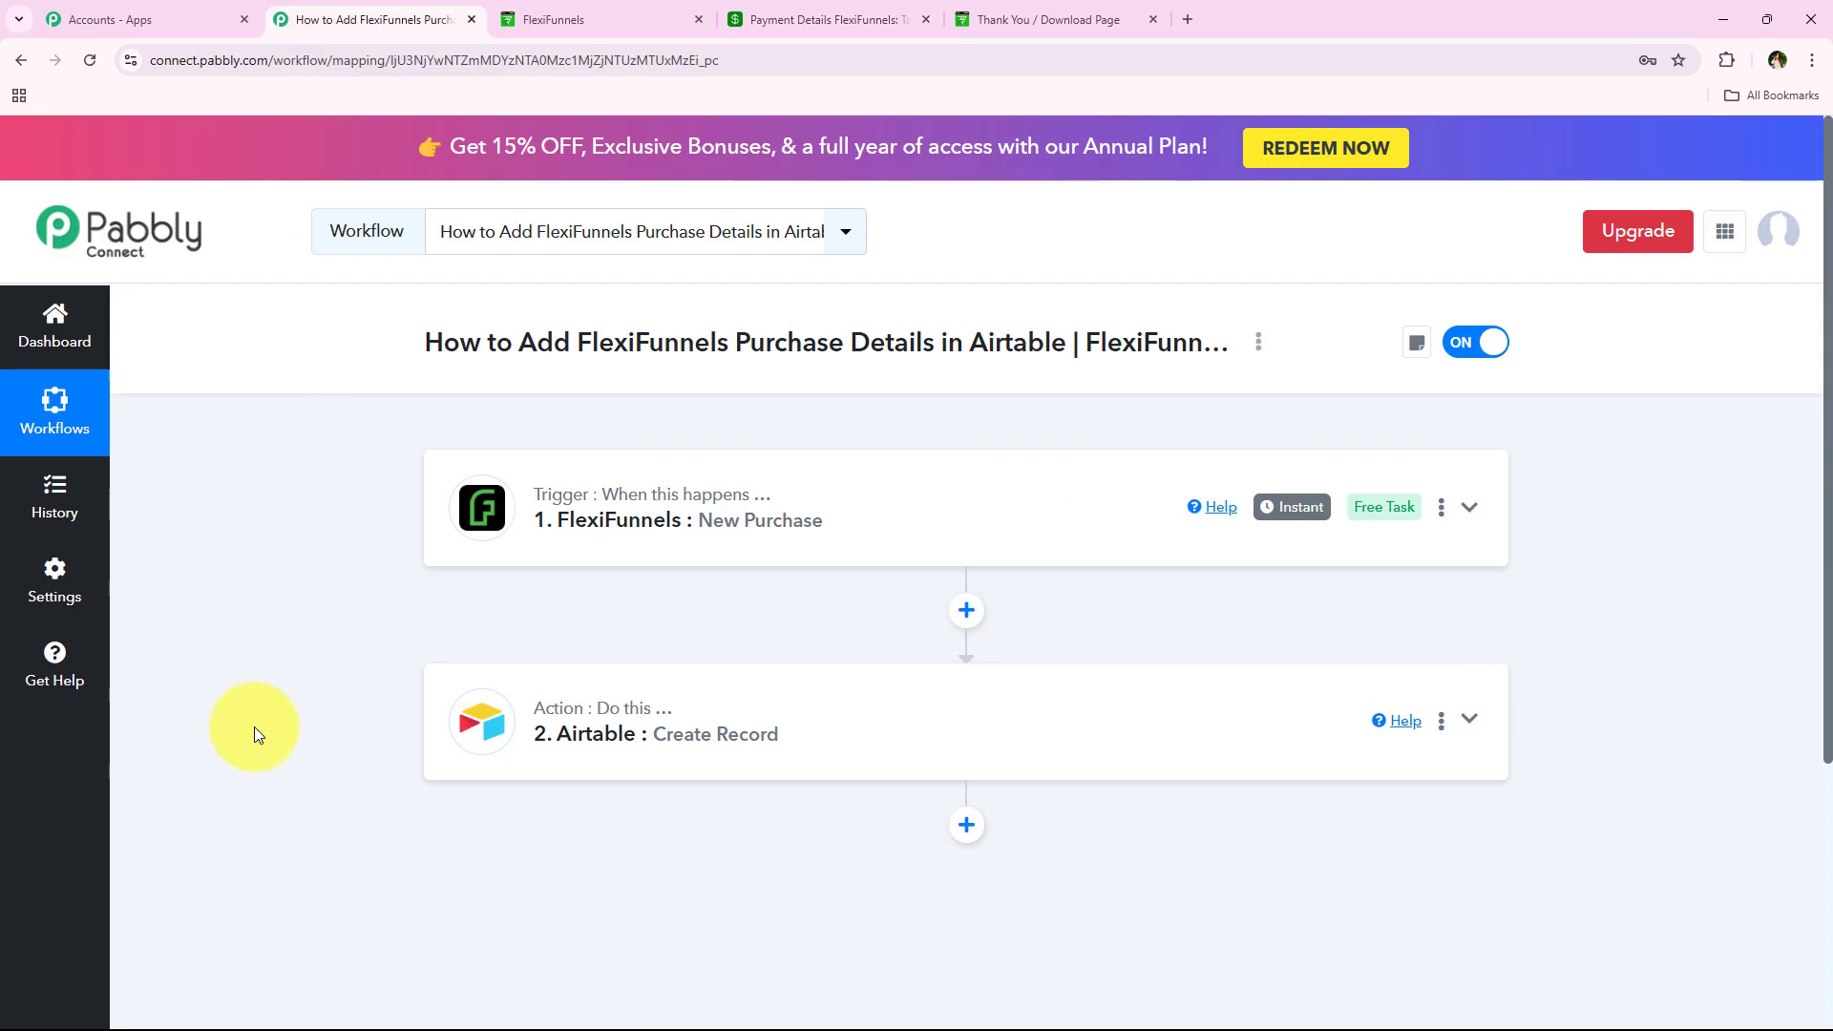